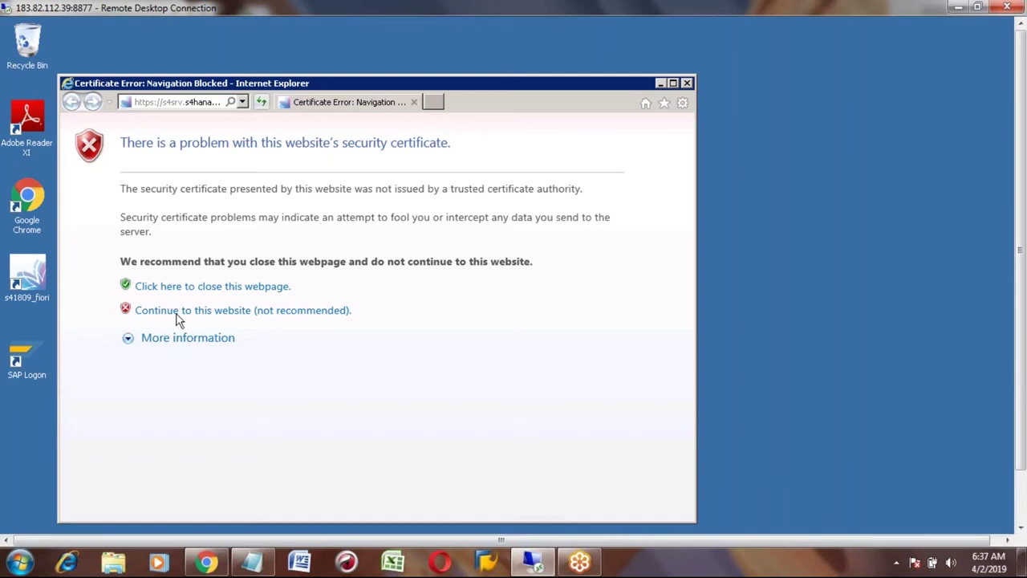
# Proceed past the certificate warning to reach the SAP Fiori logon page
pyautogui.click(177, 312)
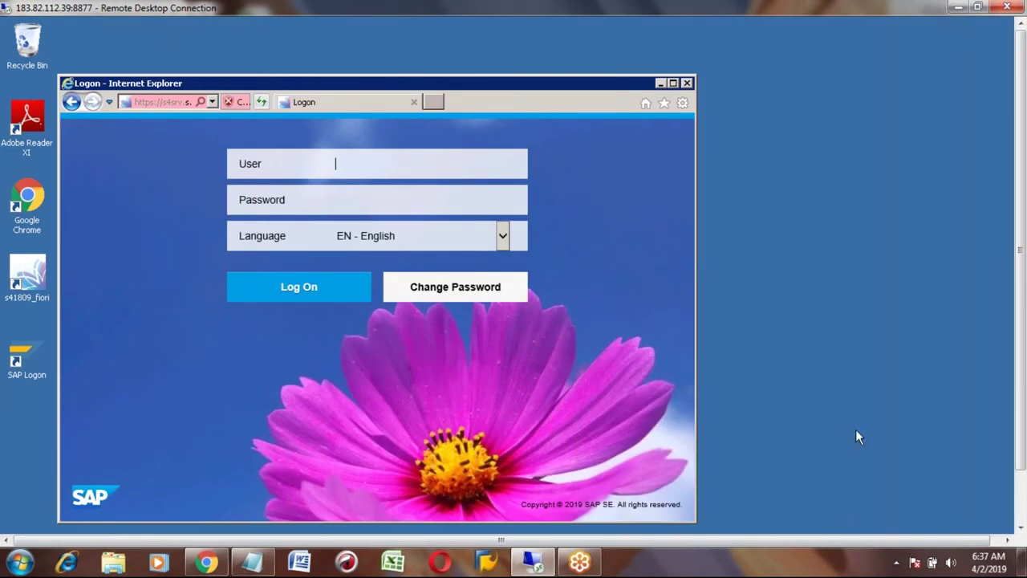
pyautogui.click(1023, 507)
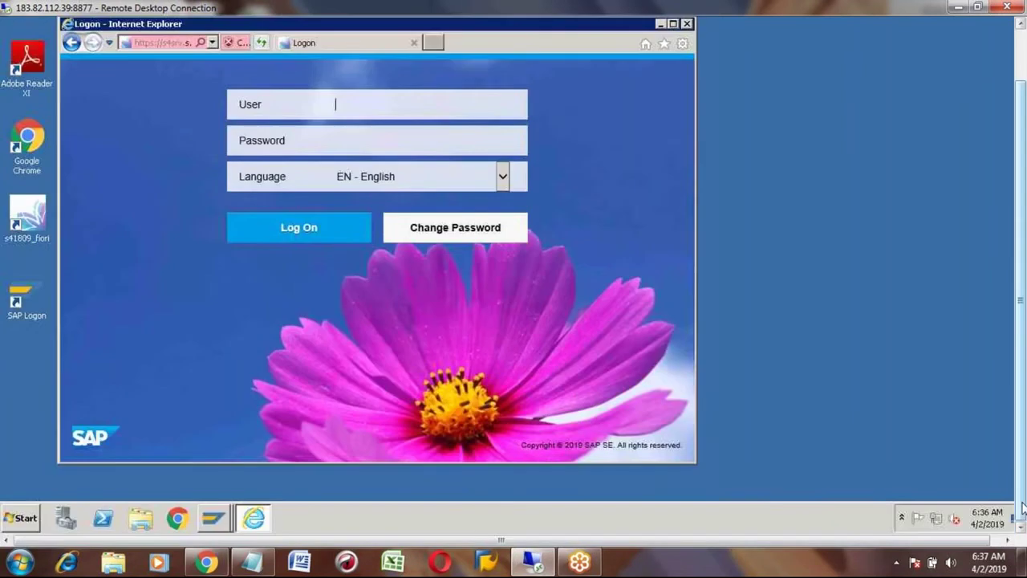
# Bring the SAP Easy Access window forward from the SAP Logon taskbar group
pyautogui.click(223, 522)
pyautogui.click(222, 486)
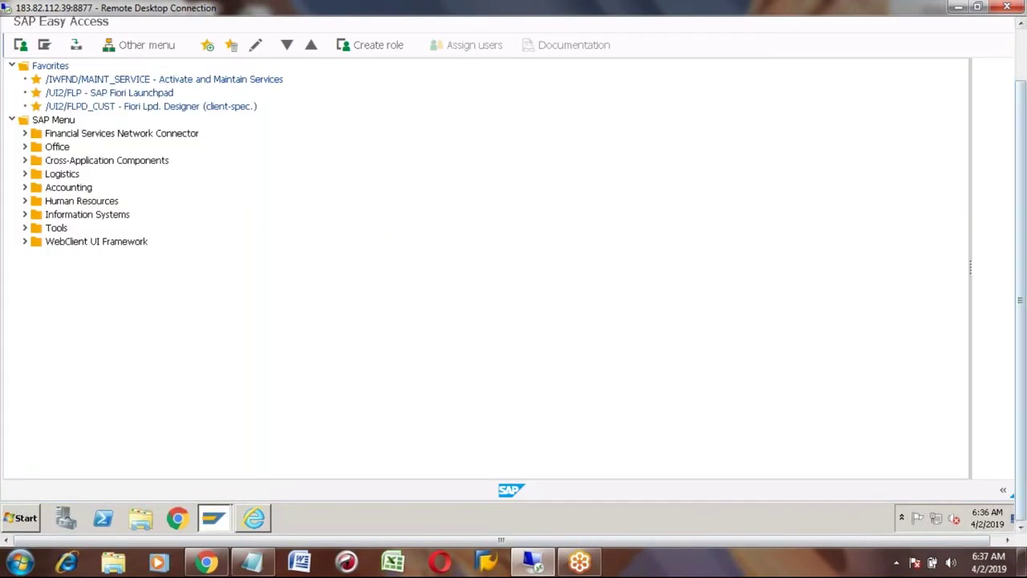
pyautogui.click(1007, 540)
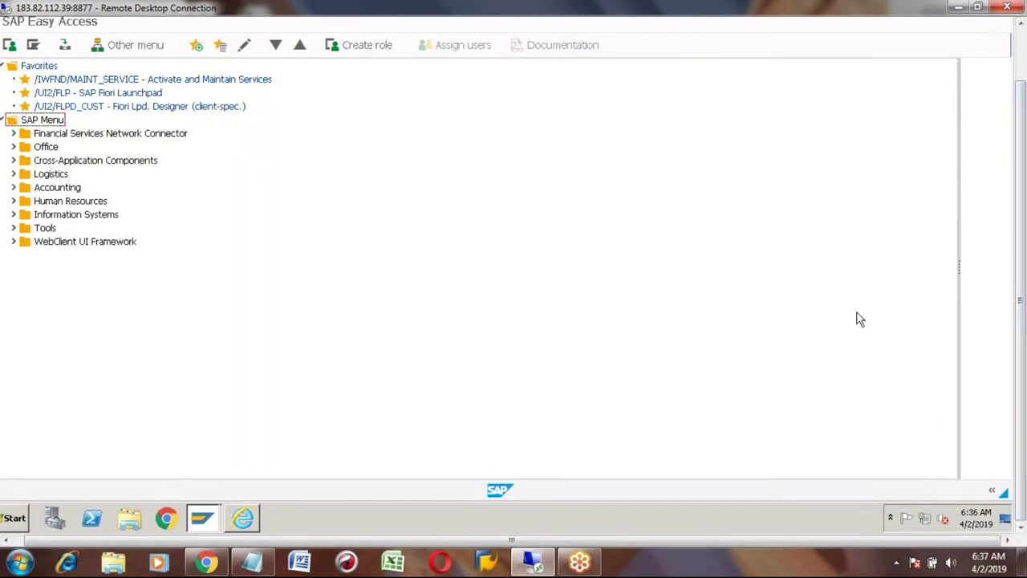
pyautogui.click(1022, 44)
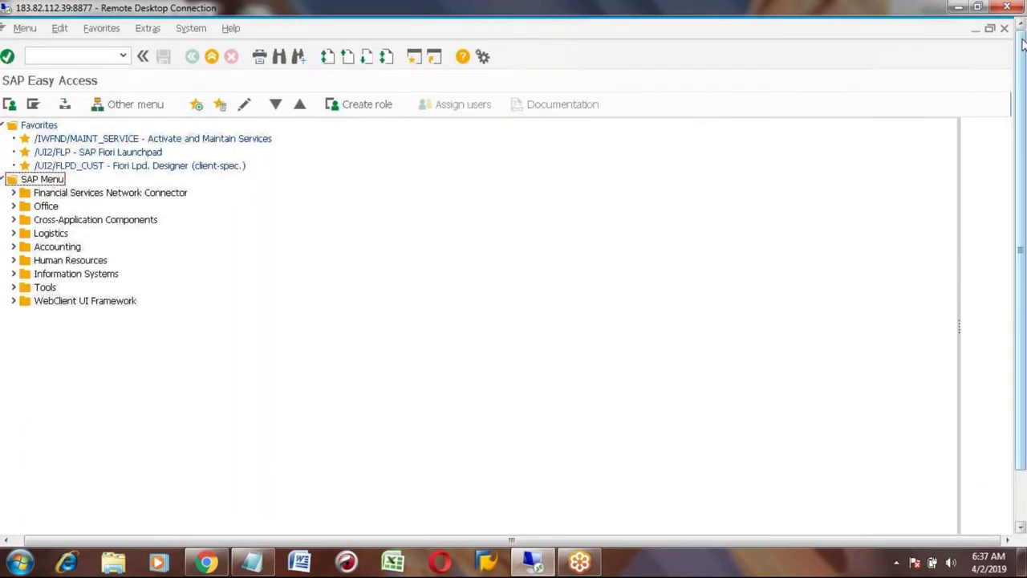
pyautogui.click(1022, 507)
# Make the SAP status bar display the logged-on user instead of the system
pyautogui.click(993, 492)
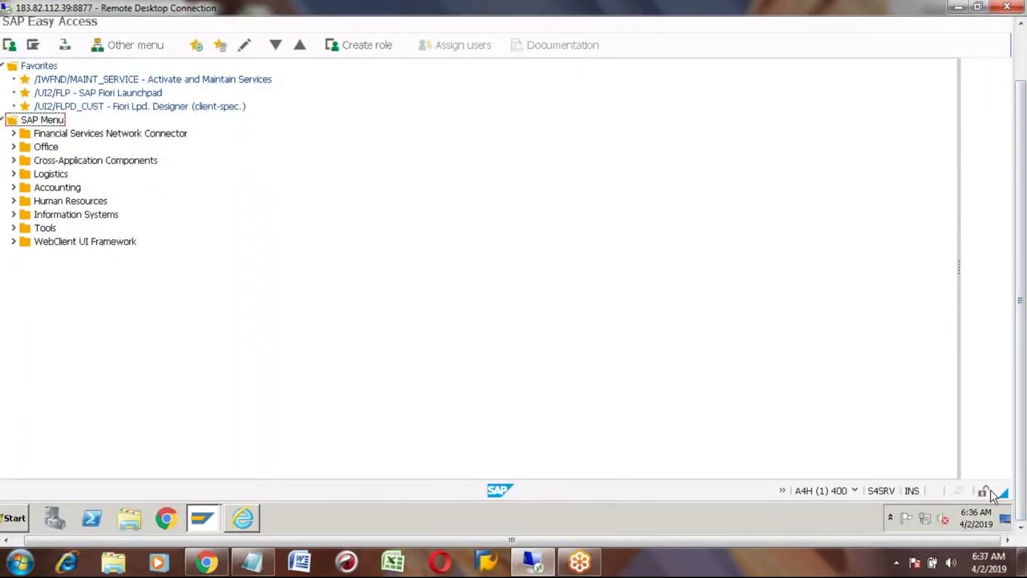
pyautogui.click(855, 491)
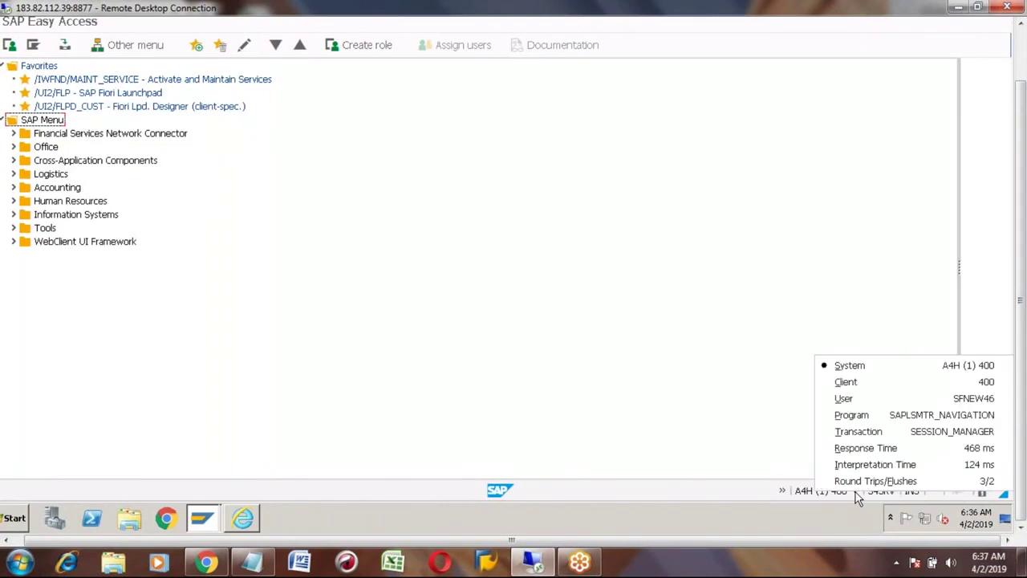
pyautogui.click(934, 401)
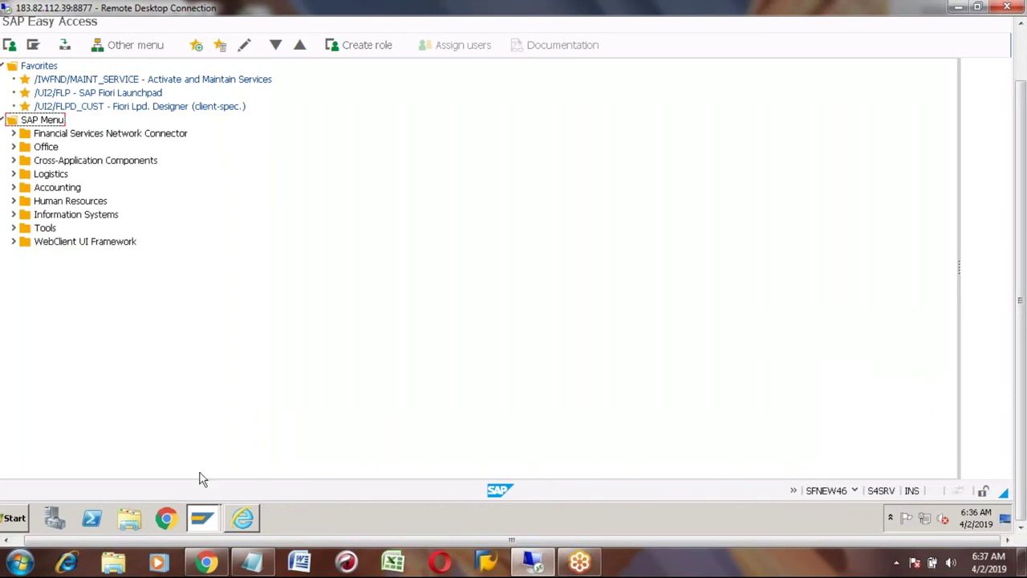
# Log on to SAP Fiori in Internet Explorer with the user ID and password
pyautogui.click(244, 521)
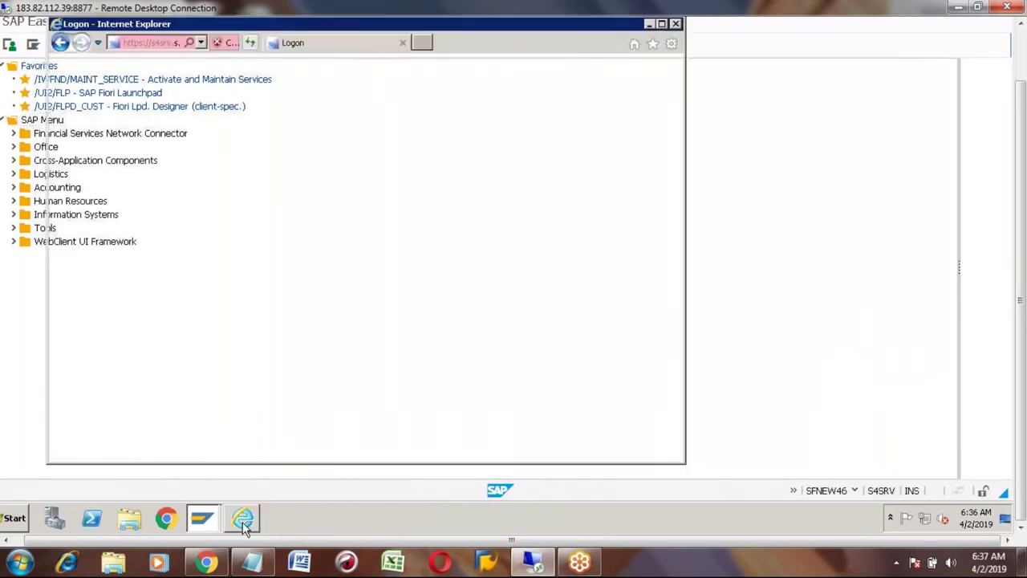
pyautogui.write('s')
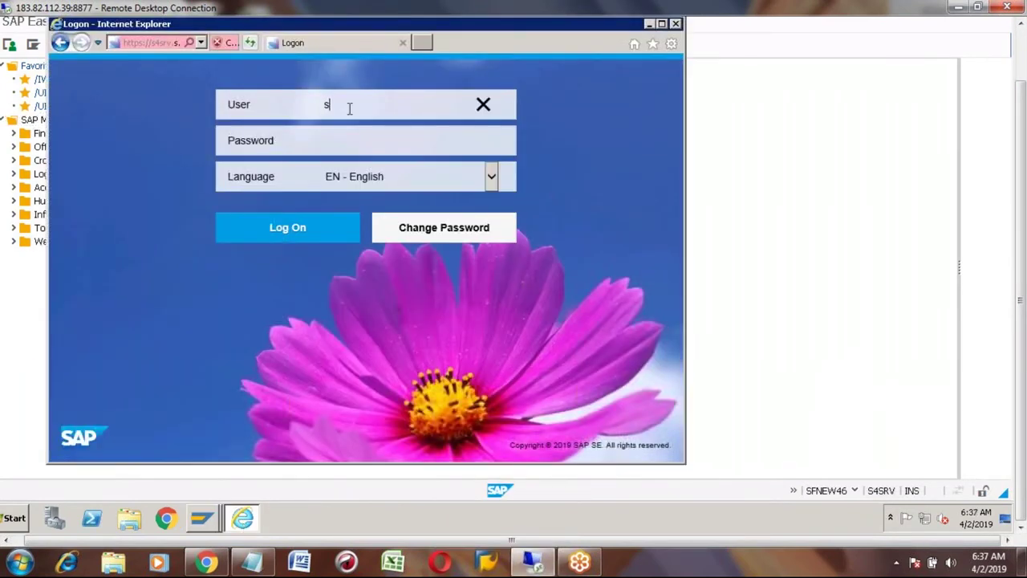
pyautogui.write('fnew46')
pyautogui.click(337, 147)
pyautogui.write('*******')
pyautogui.write('*')
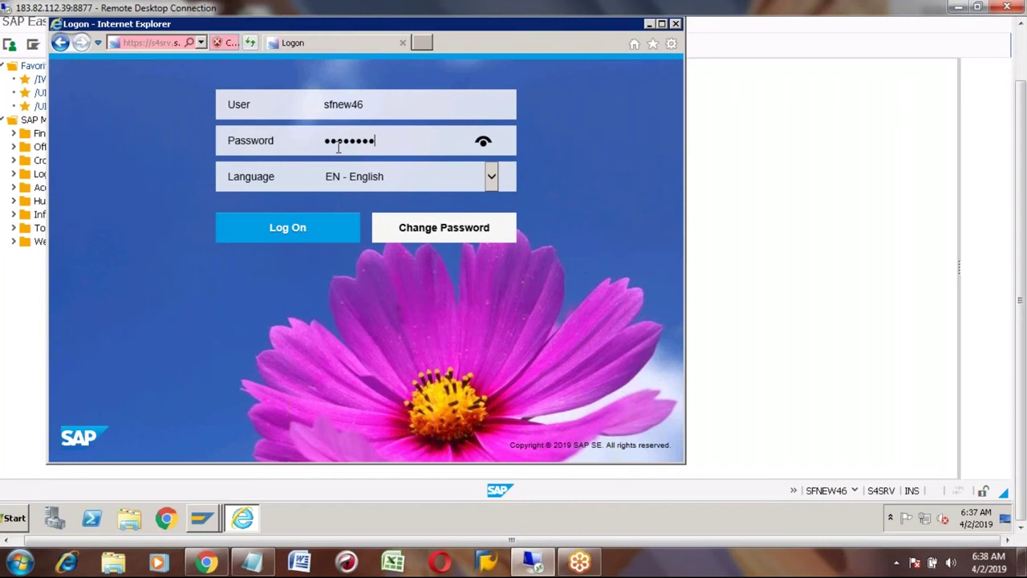
pyautogui.click(306, 230)
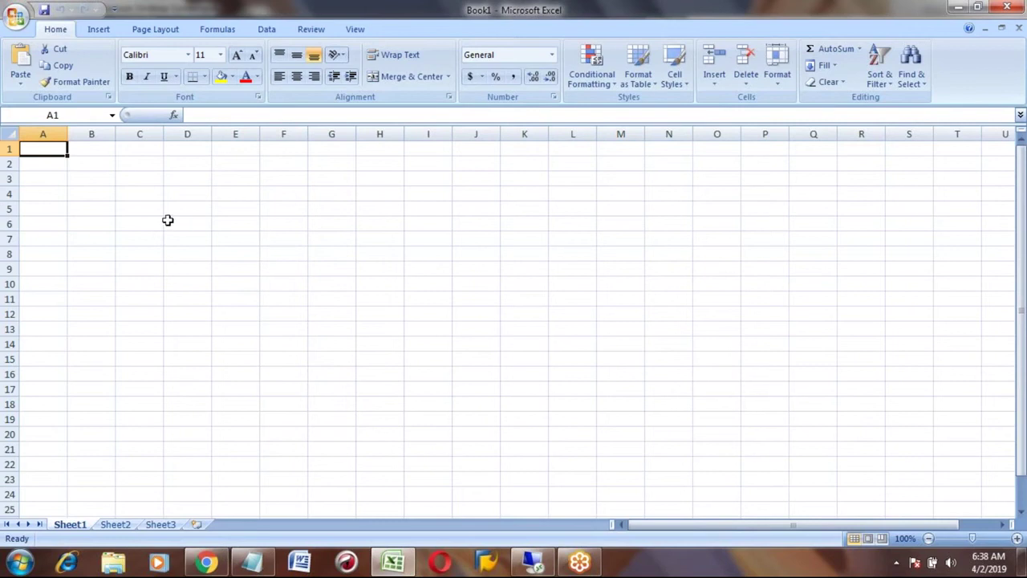
# Open the recent workbook S4HANA_MFG_JAMAL in Excel
pyautogui.click(17, 16)
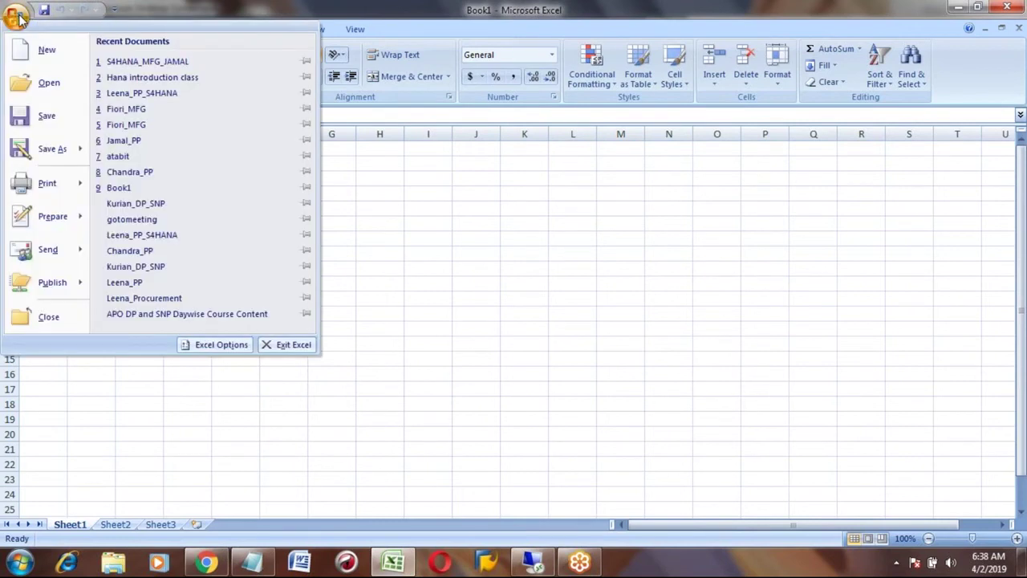
pyautogui.click(144, 64)
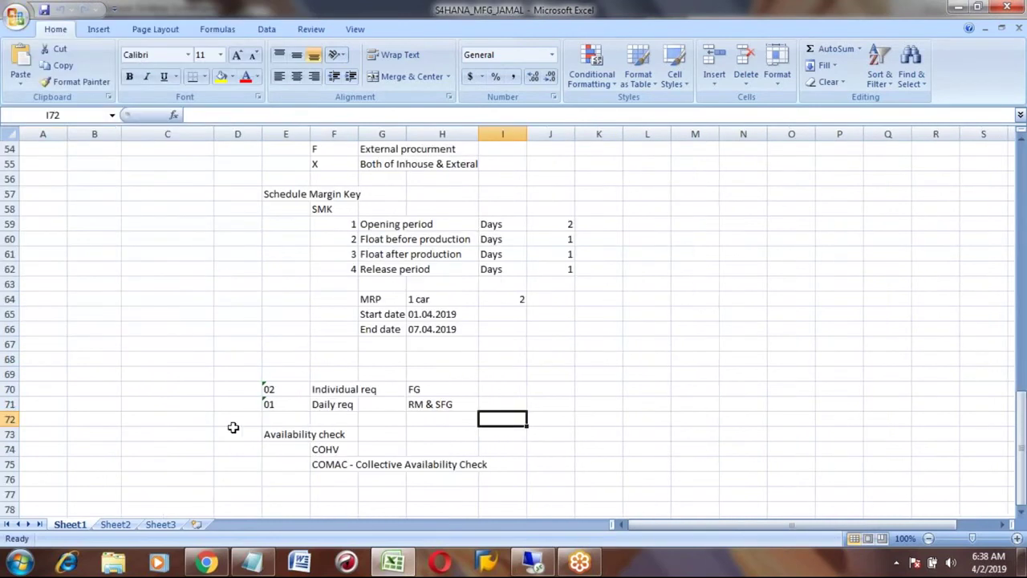
pyautogui.click(171, 460)
# Review the master data, schedule margin key and availability check (COHV, COMAC) notes
pyautogui.press('Down')
pyautogui.press('Down')
pyautogui.press('Down')
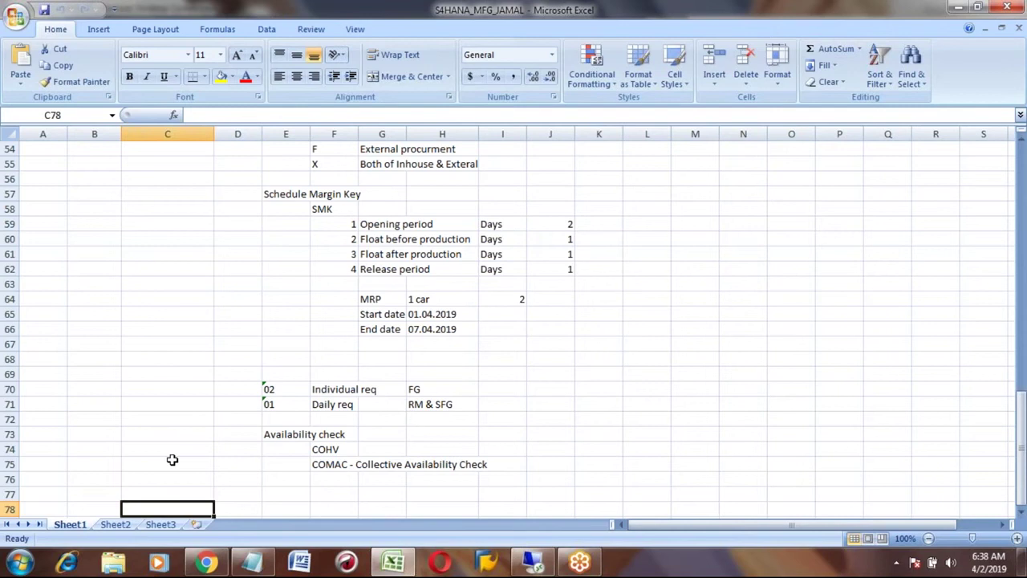
pyautogui.press('Left')
pyautogui.press('Left')
pyautogui.press('Right')
pyautogui.press('Right')
pyautogui.press('Up')
pyautogui.press('Up')
pyautogui.press('Up')
pyautogui.press('Up')
pyautogui.press('Up')
pyautogui.press('Up')
pyautogui.press('Up')
pyautogui.press('Up')
pyautogui.press('Up')
pyautogui.press('Up')
pyautogui.press('Up')
pyautogui.press('Up')
pyautogui.press('Up')
pyautogui.press('Up')
pyautogui.press('Up')
pyautogui.press('Up')
pyautogui.press('Up')
pyautogui.press('Up')
pyautogui.press('Up')
pyautogui.press('Up')
pyautogui.press('Up')
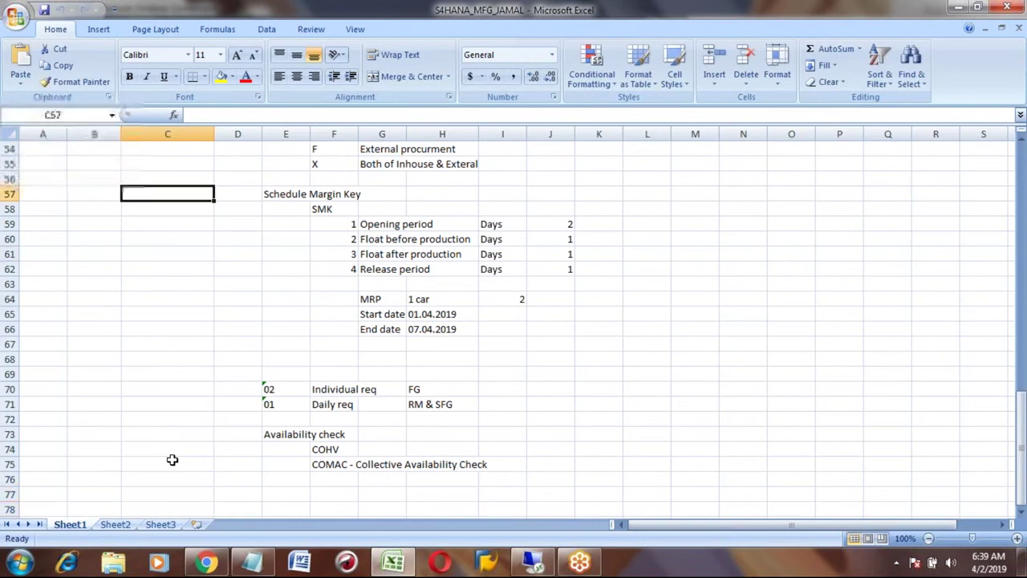
pyautogui.press('Up')
pyautogui.press('Up')
pyautogui.press('Up')
pyautogui.press('Up')
pyautogui.press('Up')
pyautogui.press('Up')
pyautogui.press('Up')
pyautogui.press('Up')
pyautogui.press('Up')
pyautogui.press('Up')
pyautogui.press('Up')
pyautogui.press('Up')
pyautogui.press('Up')
pyautogui.press('Up')
pyautogui.press('Up')
pyautogui.press('Up')
pyautogui.press('Up')
pyautogui.press('Up')
pyautogui.press('Up')
pyautogui.press('Up')
pyautogui.press('Down')
pyautogui.press('Down')
pyautogui.press('Down')
pyautogui.press('Down')
pyautogui.press('Down')
pyautogui.press('Down')
pyautogui.press('Down')
pyautogui.press('Down')
pyautogui.press('Down')
pyautogui.press('Down')
pyautogui.press('Down')
pyautogui.press('Down')
pyautogui.press('Down')
pyautogui.press('Down')
pyautogui.press('Down')
pyautogui.press('Down')
pyautogui.press('Down')
pyautogui.press('Down')
pyautogui.press('Down')
pyautogui.press('Down')
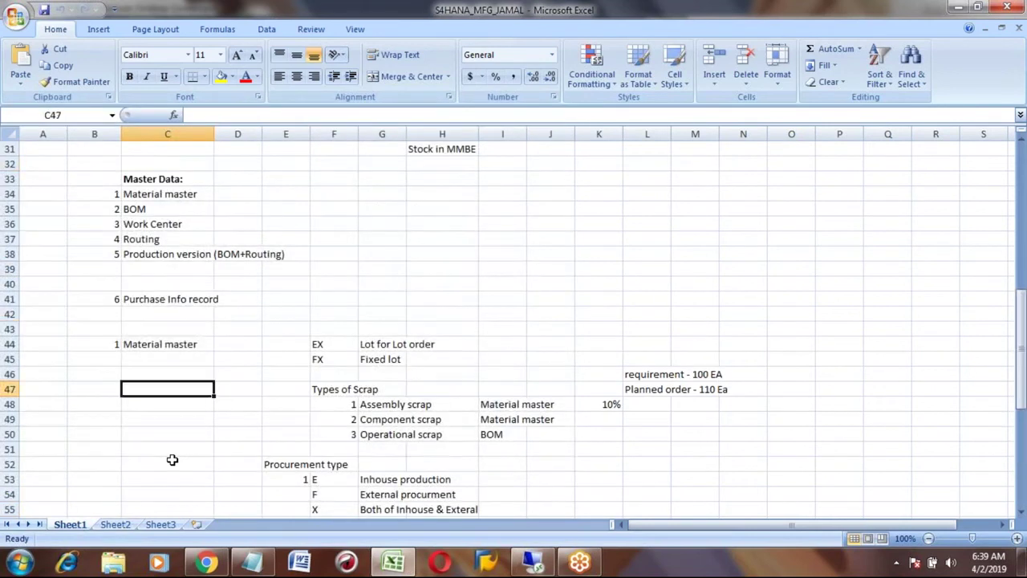
pyautogui.press('Down')
pyautogui.press('Down')
pyautogui.press('Down')
pyautogui.press('Down')
pyautogui.press('Down')
pyautogui.press('Down')
pyautogui.press('Down')
pyautogui.press('Down')
pyautogui.press('Down')
pyautogui.press('Down')
pyautogui.press('Down')
pyautogui.press('Down')
pyautogui.press('Down')
pyautogui.press('Down')
pyautogui.press('Down')
pyautogui.press('Down')
pyautogui.press('Down')
pyautogui.press('Down')
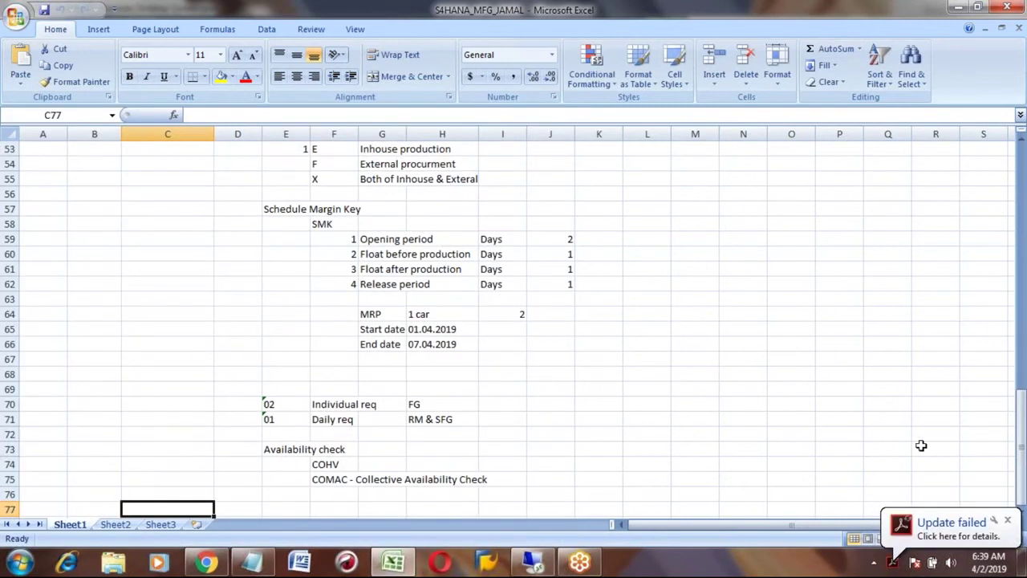
pyautogui.click(1008, 522)
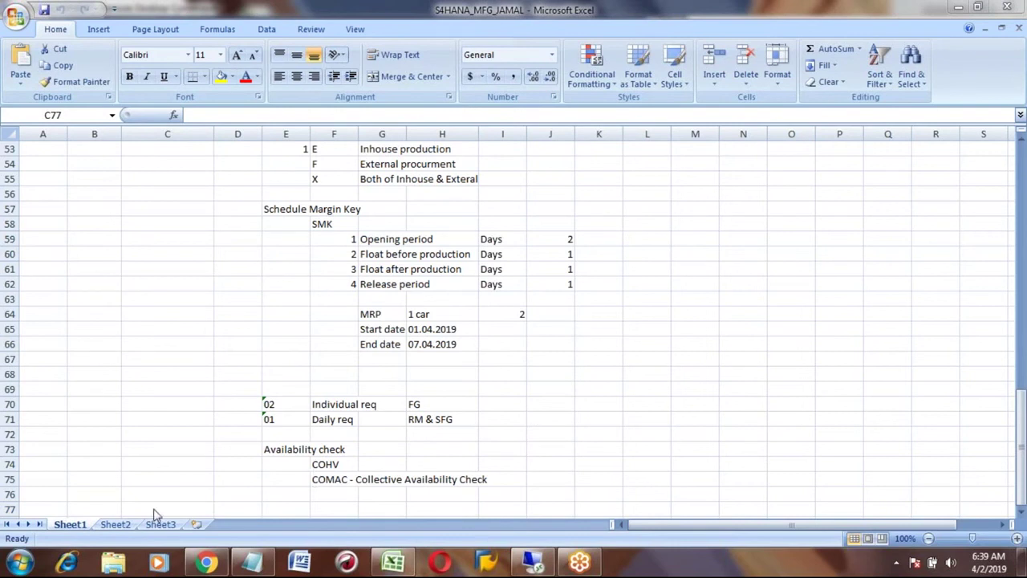
# Return to the remote session and maximise the Internet Explorer window
pyautogui.click(533, 562)
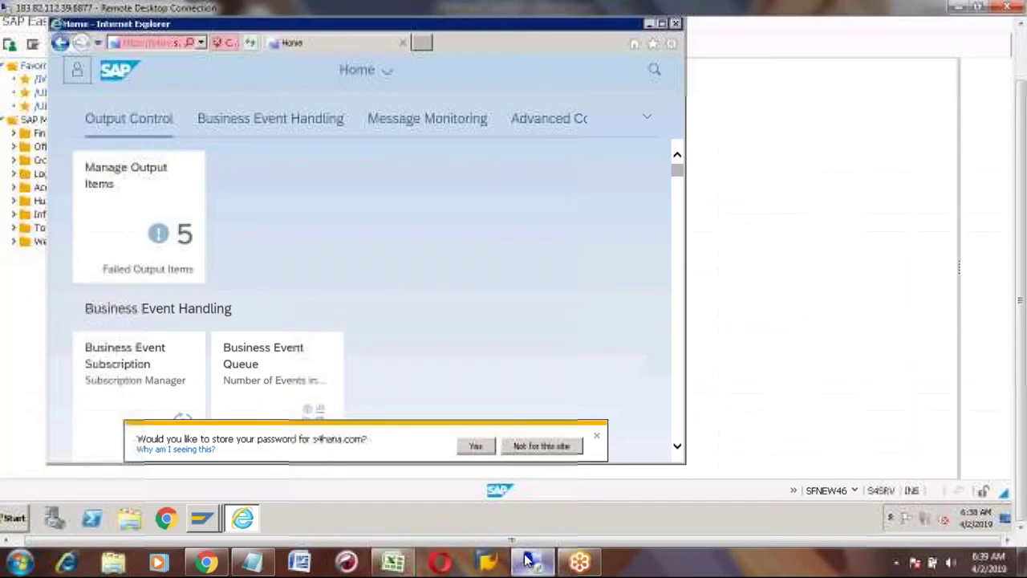
pyautogui.click(662, 24)
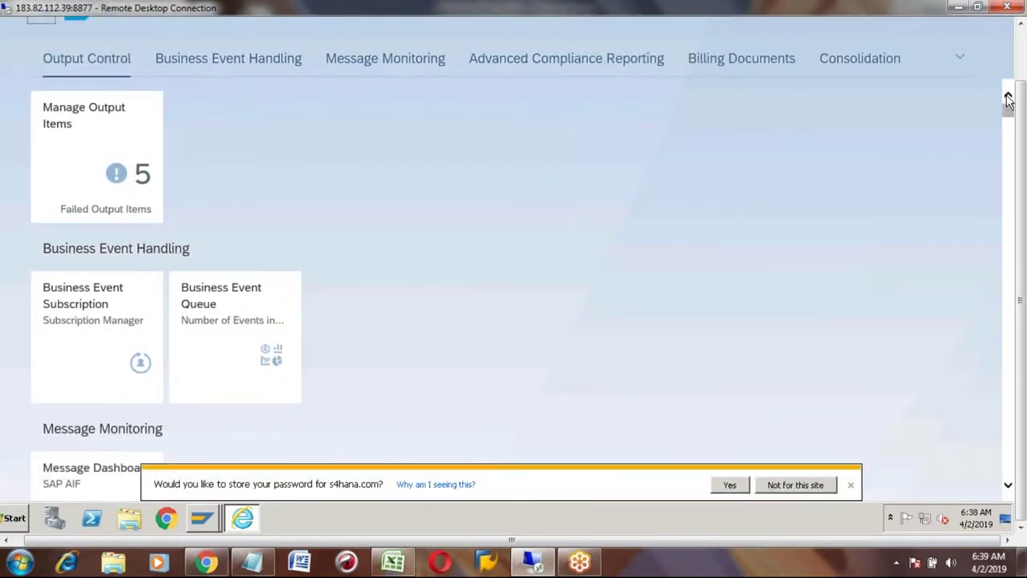
pyautogui.click(961, 59)
pyautogui.click(1024, 53)
# Search the Fiori launchpad apps for 'purchase order'
pyautogui.click(961, 68)
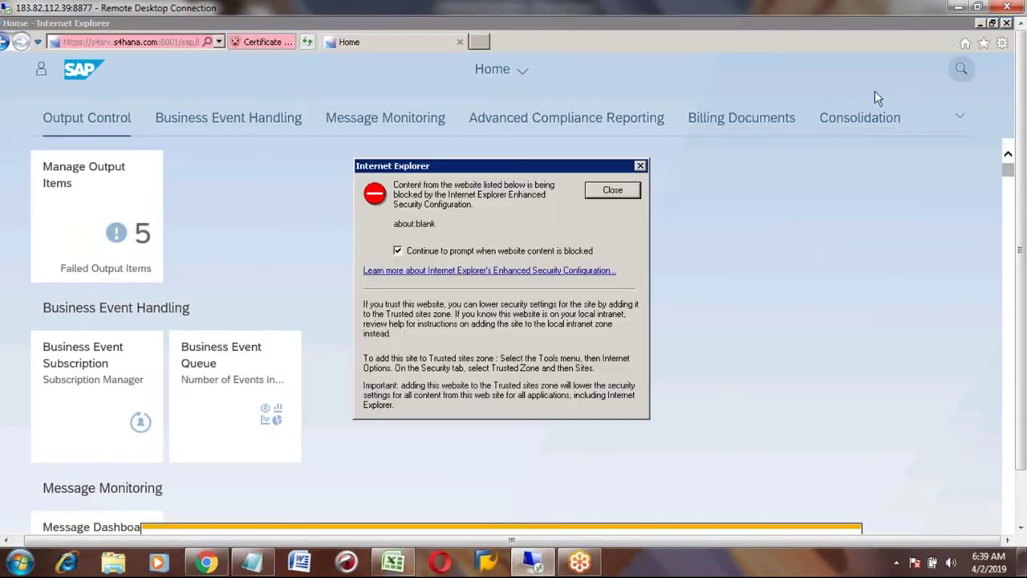
pyautogui.click(598, 190)
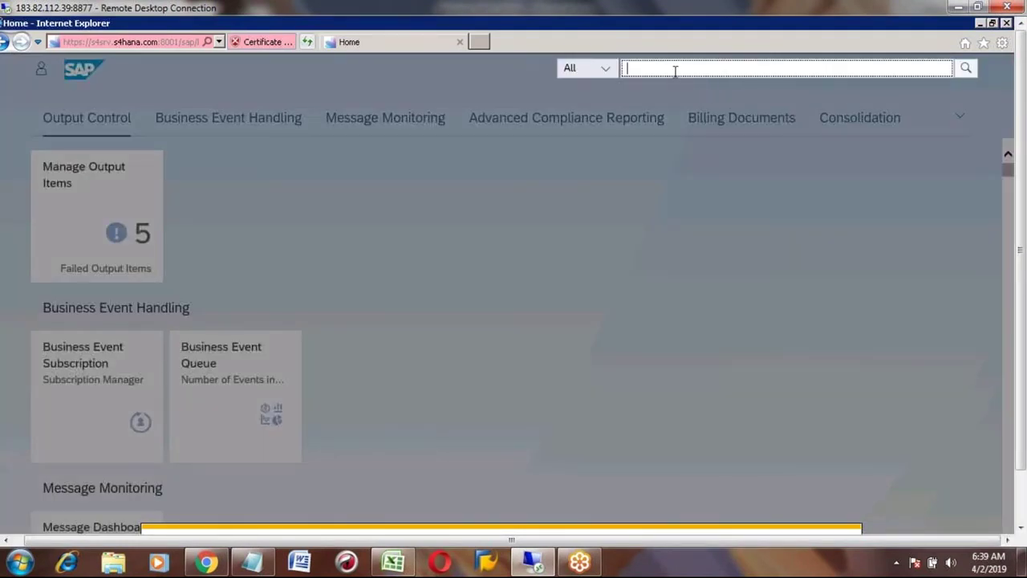
pyautogui.write('purchase ord')
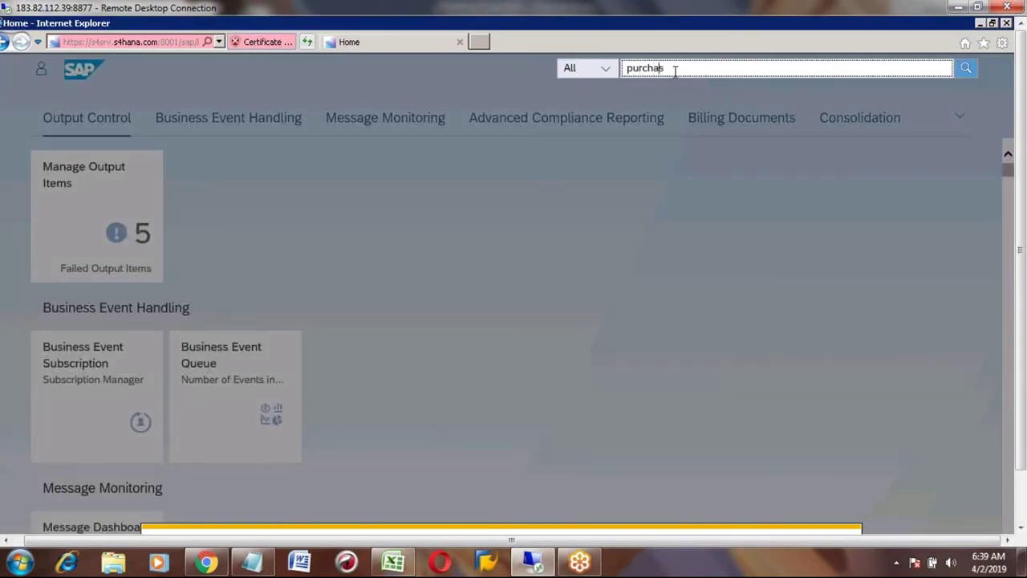
pyautogui.write('er')
pyautogui.press('Return')
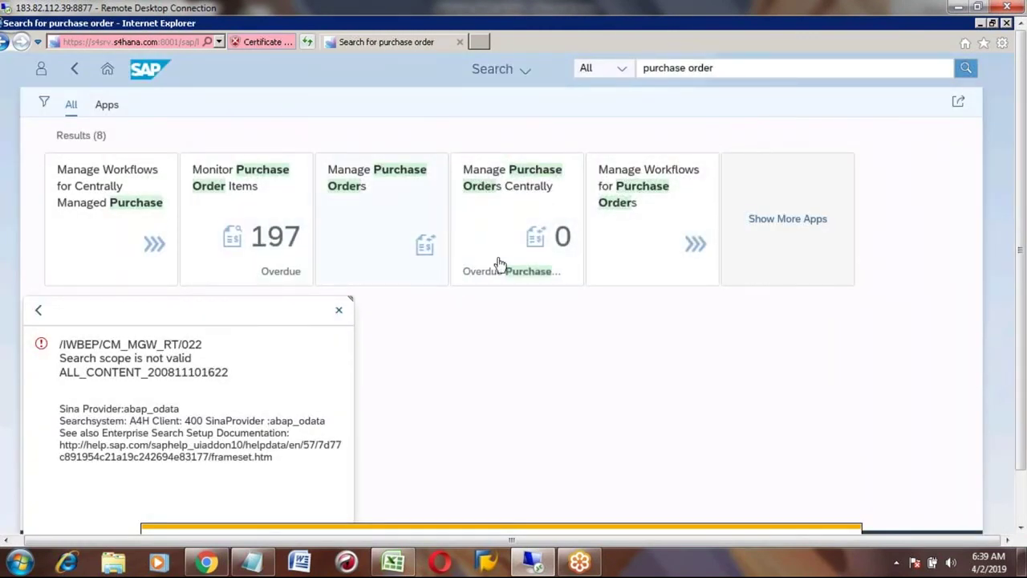
pyautogui.click(378, 222)
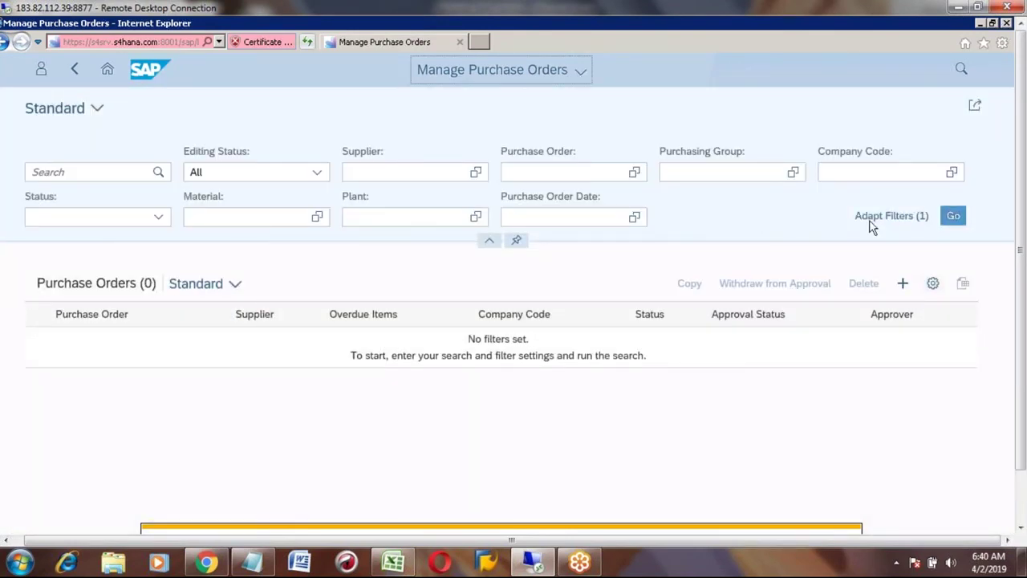
pyautogui.click(953, 218)
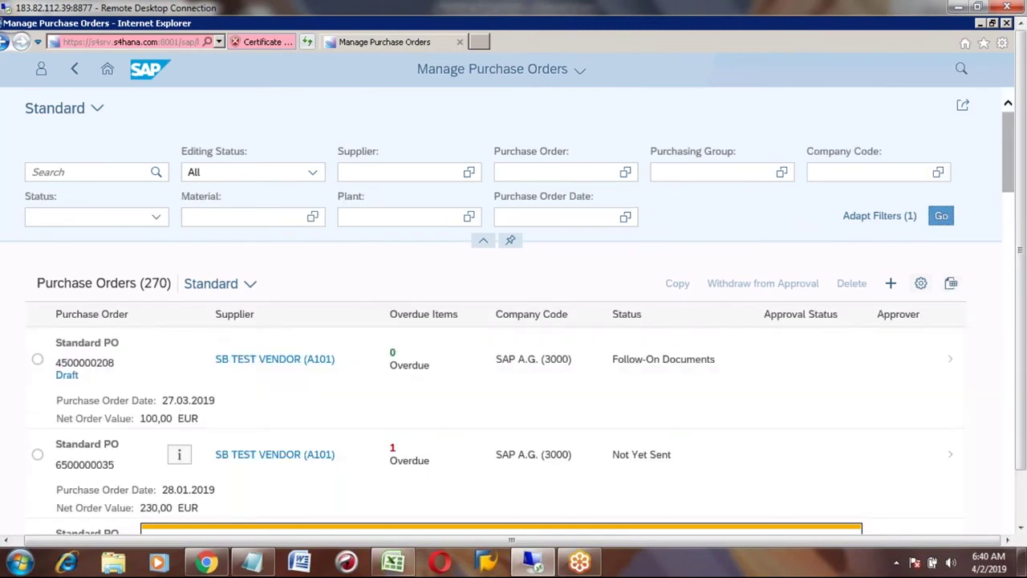
pyautogui.doubleClick(95, 368)
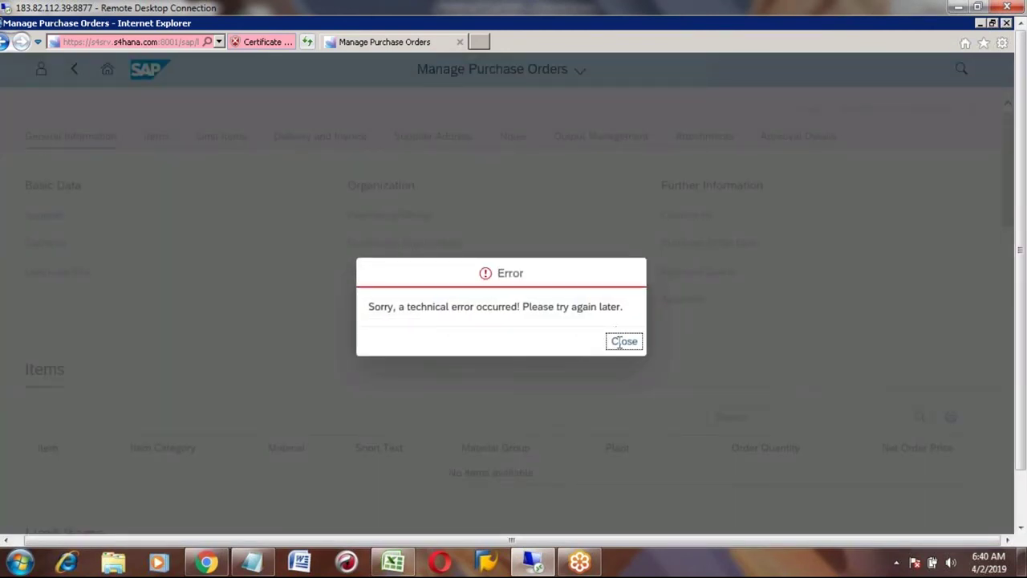
pyautogui.click(624, 341)
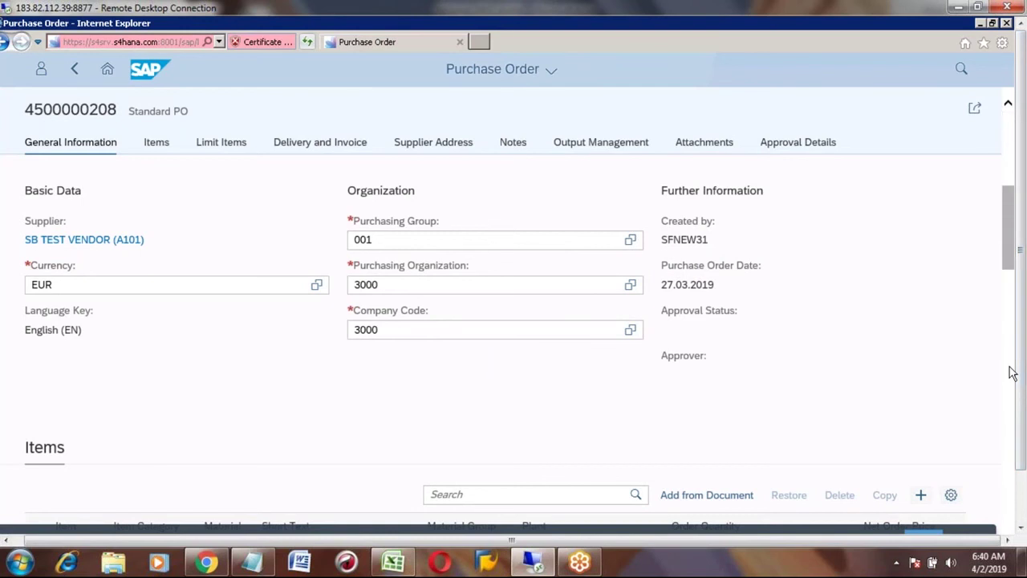
pyautogui.scroll(-10, 1012, 376)
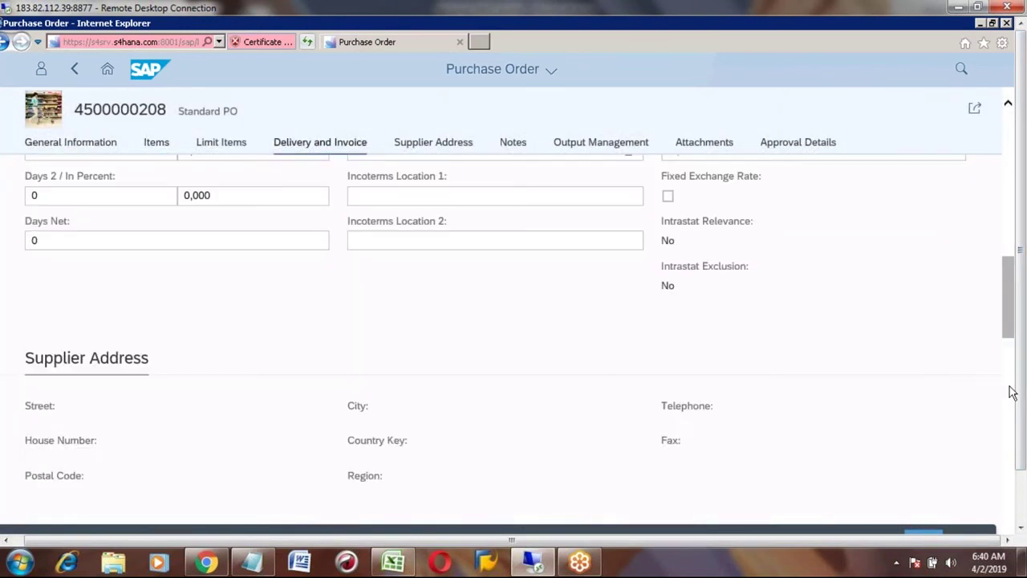
pyautogui.scroll(-5, 1011, 401)
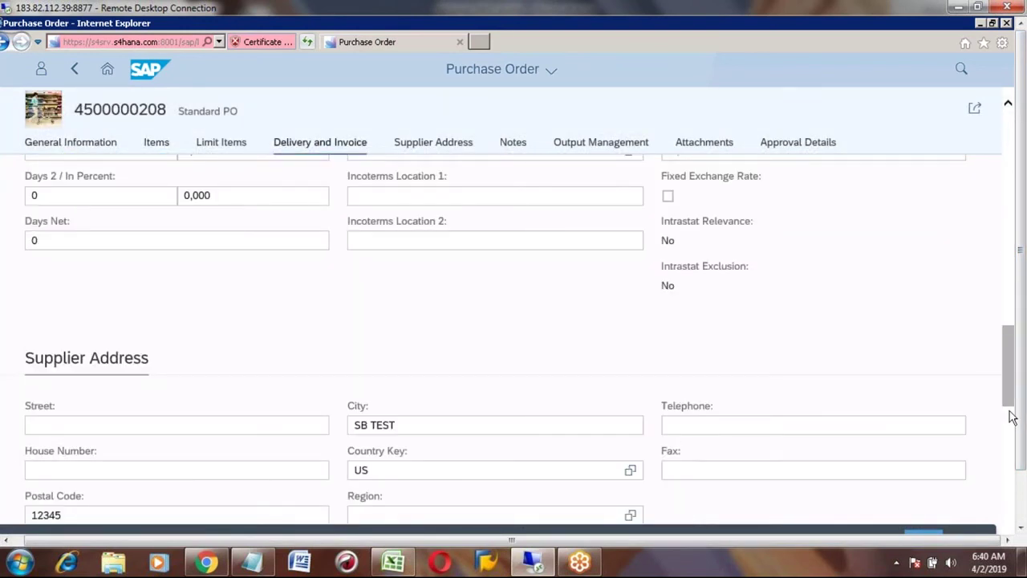
pyautogui.scroll(15, 1011, 135)
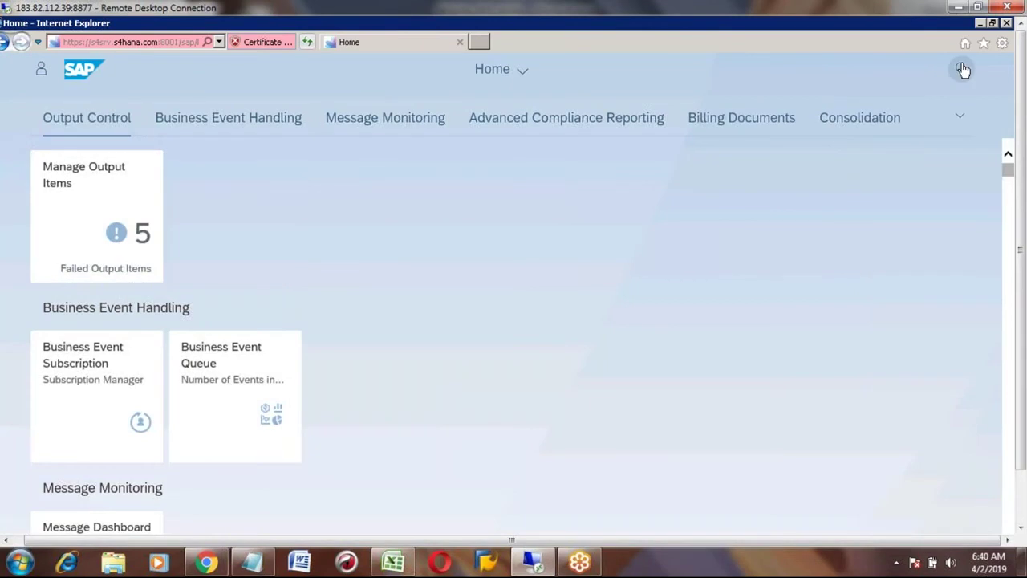
# Search the launchpad for 'production order', then minimize Internet Explorer
pyautogui.click(962, 71)
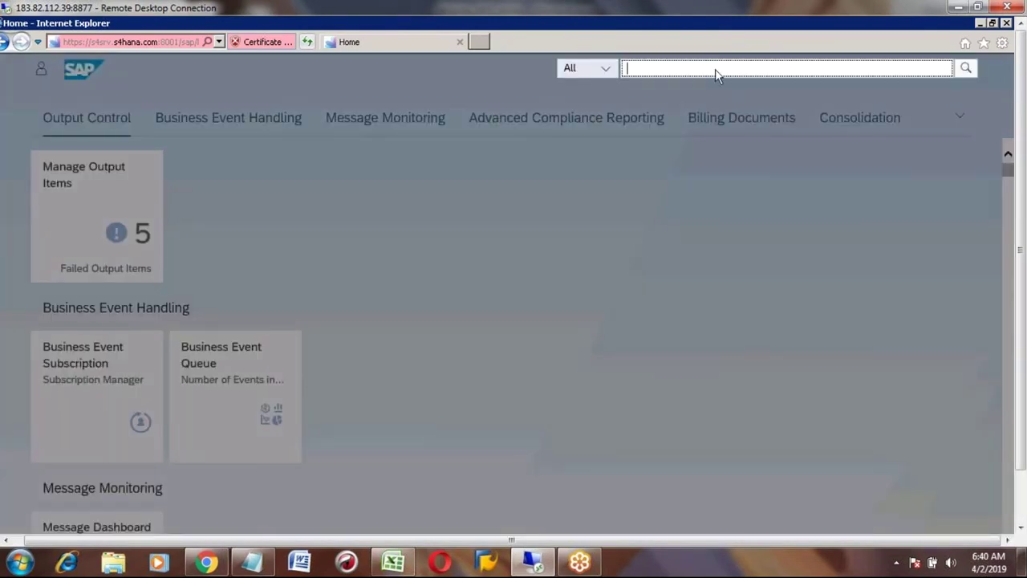
pyautogui.write('production ')
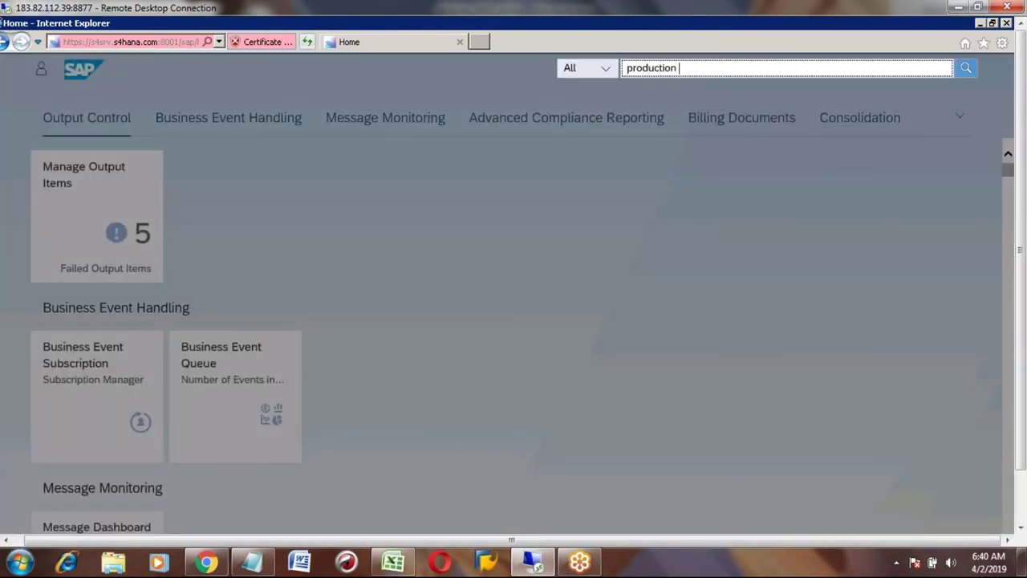
pyautogui.write('order')
pyautogui.press('Return')
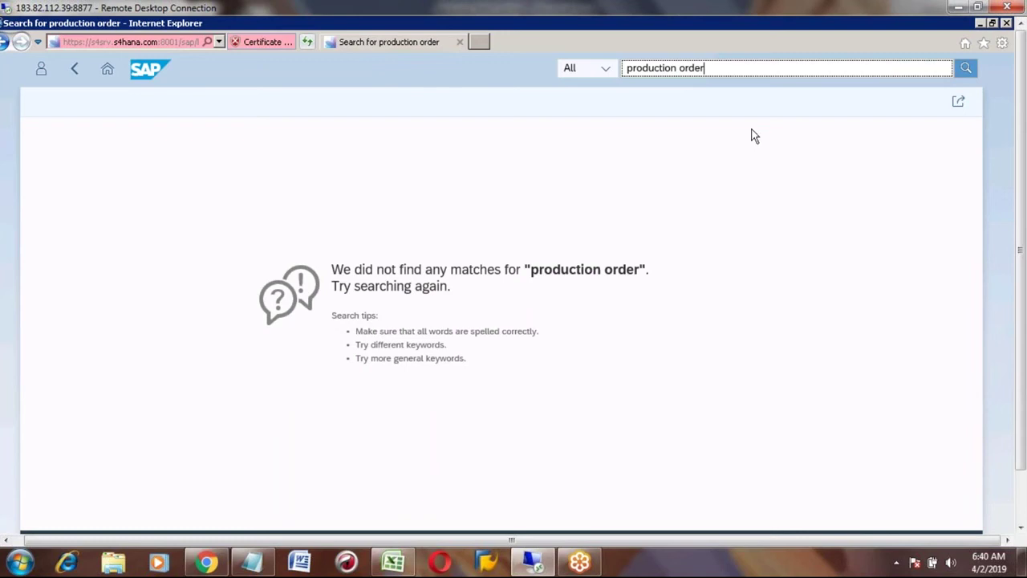
pyautogui.click(979, 24)
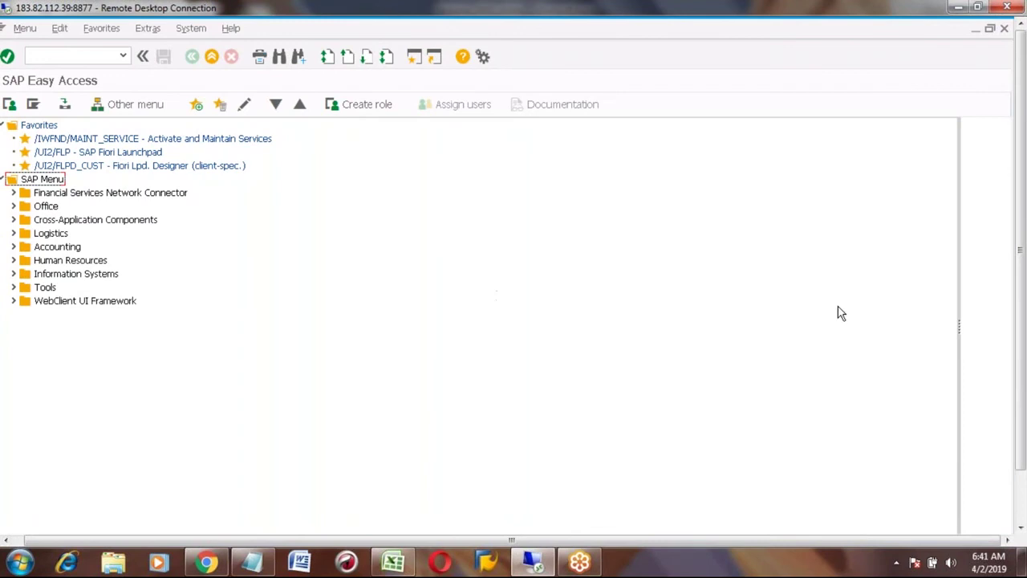
# Look up the HONDA_CITY entry in the Excel notes workbook
pyautogui.click(74, 54)
pyautogui.click(395, 565)
pyautogui.click(328, 342)
pyautogui.press('Up')
pyautogui.press('Up')
pyautogui.press('Up')
pyautogui.press('Up')
pyautogui.press('Up')
pyautogui.press('Up')
pyautogui.press('Up')
pyautogui.press('Up')
pyautogui.press('Up')
pyautogui.press('Up')
pyautogui.press('Up')
pyautogui.press('Up')
pyautogui.press('Up')
pyautogui.press('Up')
pyautogui.press('Up')
pyautogui.press('Up')
pyautogui.press('Up')
pyautogui.press('Up')
pyautogui.press('Up')
pyautogui.press('Up')
pyautogui.press('Up')
pyautogui.press('Up')
pyautogui.press('Up')
pyautogui.press('Up')
pyautogui.press('Up')
pyautogui.press('Up')
pyautogui.press('Up')
pyautogui.press('Up')
pyautogui.press('Up')
pyautogui.press('Up')
pyautogui.press('Up')
pyautogui.press('Up')
pyautogui.press('Up')
pyautogui.press('Up')
pyautogui.press('Up')
pyautogui.press('Up')
pyautogui.press('Up')
pyautogui.press('Down')
pyautogui.press('Right')
pyautogui.press('Right')
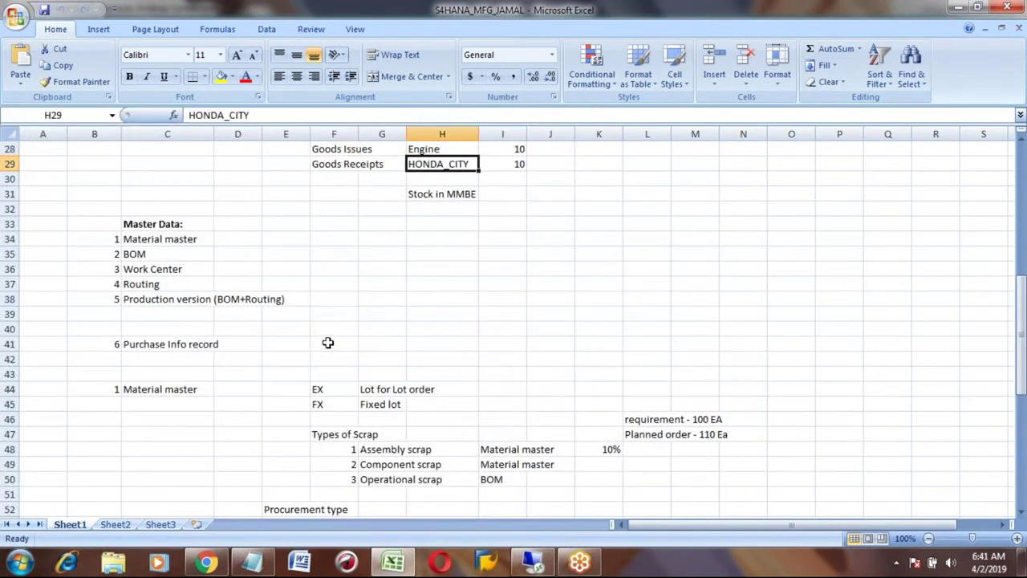
pyautogui.hotkey('alt', 'Tab')
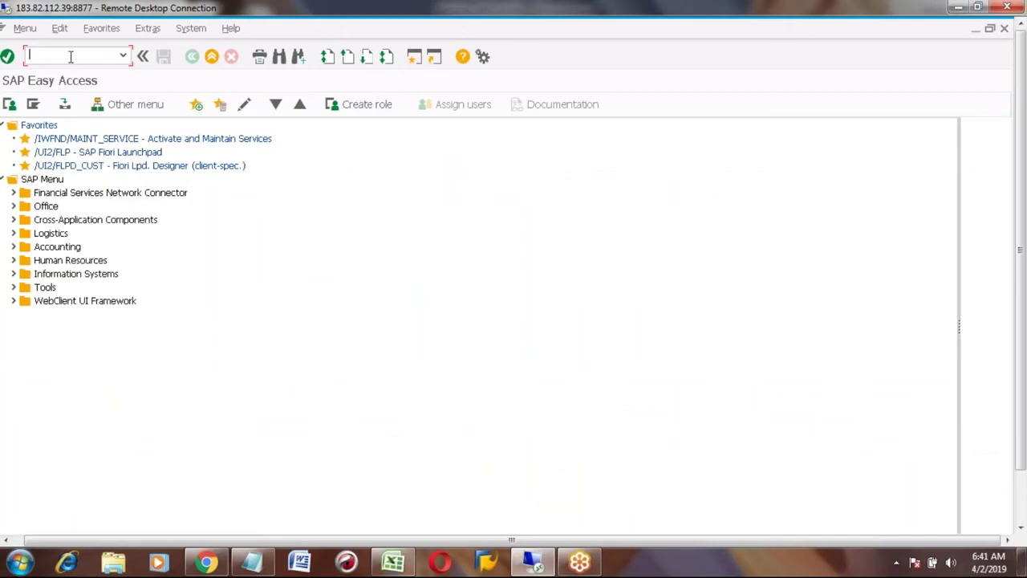
# Start Create Material for HONDA_CAR, loading Mechanical engineering sector and FERT type
pyautogui.write('se16n')
pyautogui.press('Return')
pyautogui.hotkey('ctrl', 'v')
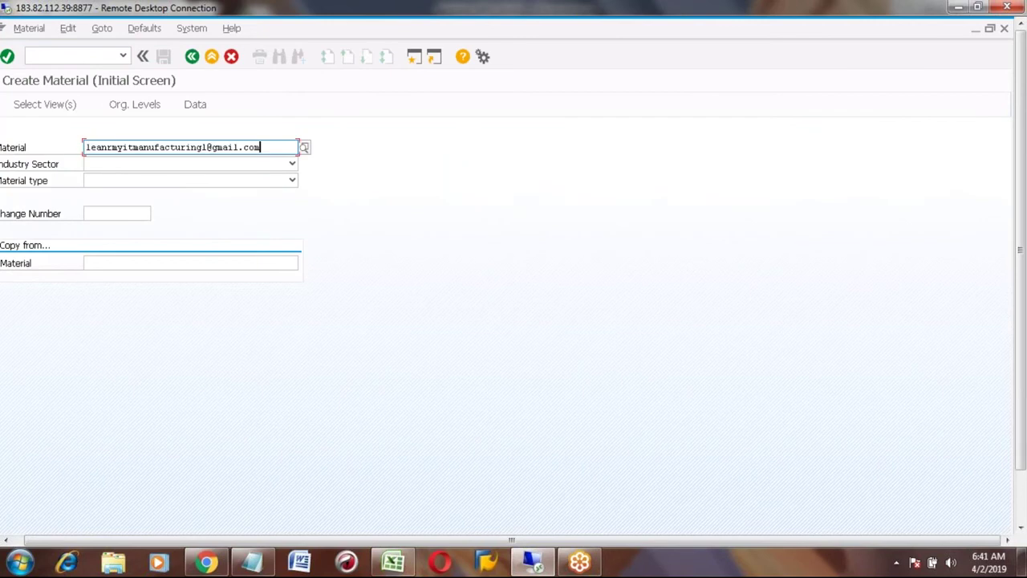
pyautogui.press('BackSpace')
pyautogui.press('BackSpace')
pyautogui.press('BackSpace')
pyautogui.press('BackSpace')
pyautogui.press('BackSpace')
pyautogui.press('BackSpace')
pyautogui.press('BackSpace')
pyautogui.press('BackSpace')
pyautogui.press('BackSpace')
pyautogui.press('BackSpace')
pyautogui.press('BackSpace')
pyautogui.press('BackSpace')
pyautogui.press('BackSpace')
pyautogui.press('BackSpace')
pyautogui.press('BackSpace')
pyautogui.press('BackSpace')
pyautogui.press('BackSpace')
pyautogui.press('BackSpace')
pyautogui.press('BackSpace')
pyautogui.press('BackSpace')
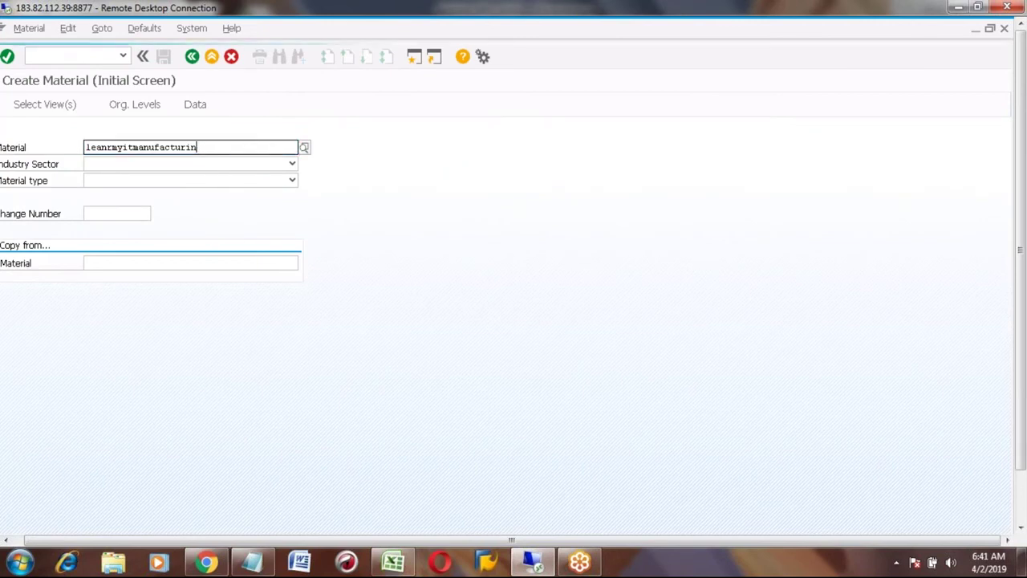
pyautogui.press('BackSpace')
pyautogui.press('BackSpace')
pyautogui.press('BackSpace')
pyautogui.press('BackSpace')
pyautogui.write('ho')
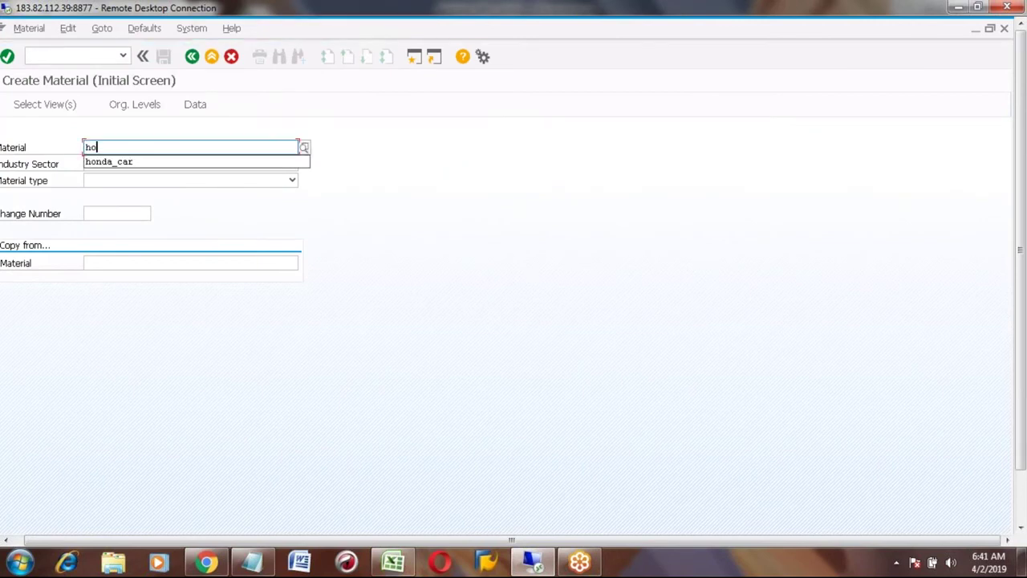
pyautogui.write('nda_city')
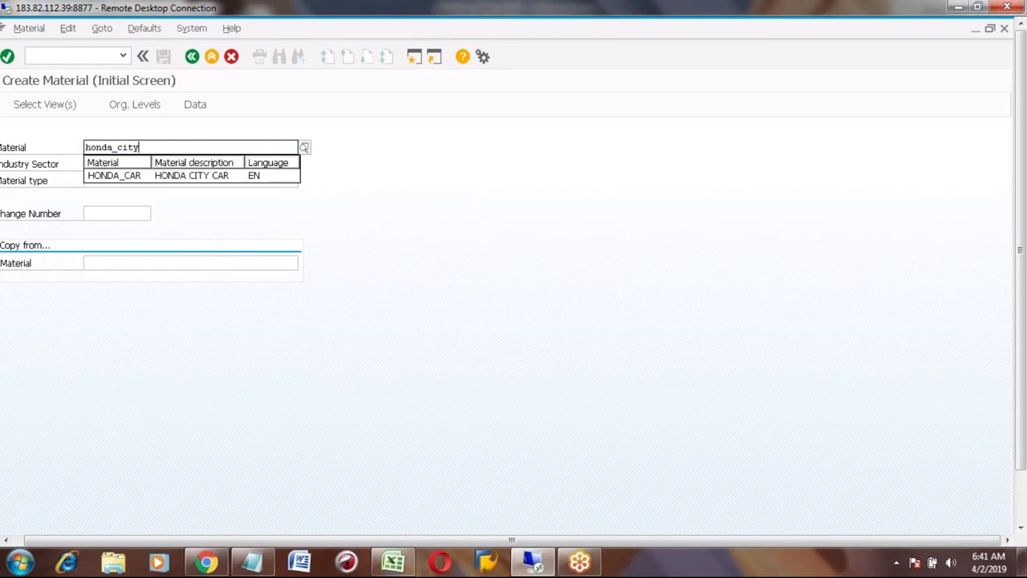
pyautogui.click(265, 175)
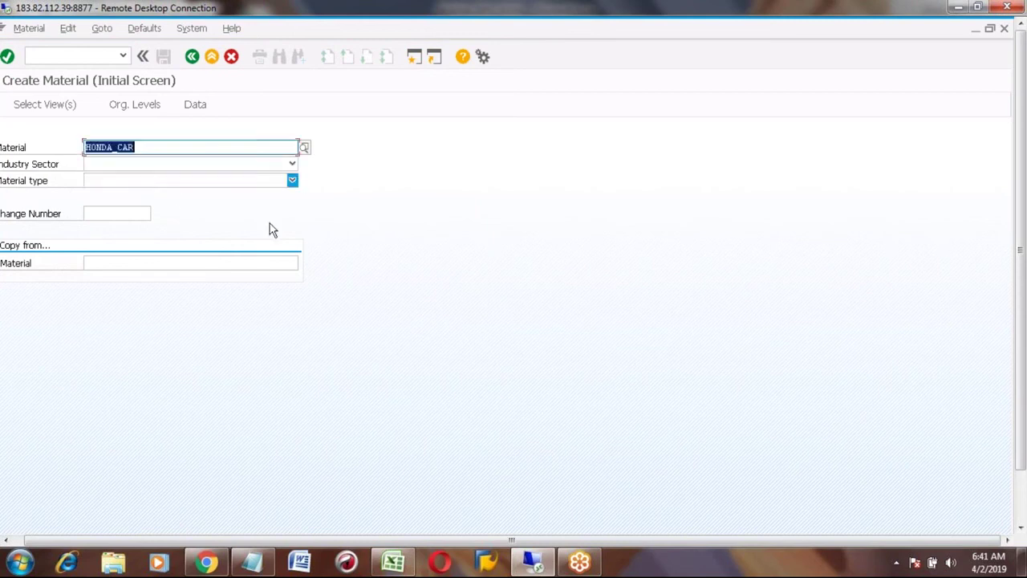
pyautogui.press('Return')
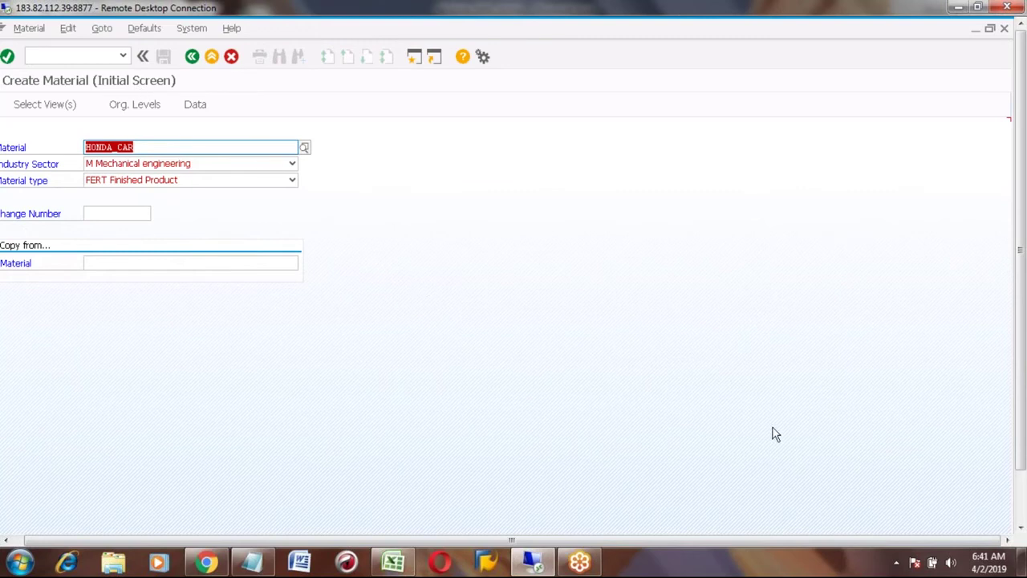
pyautogui.click(1022, 517)
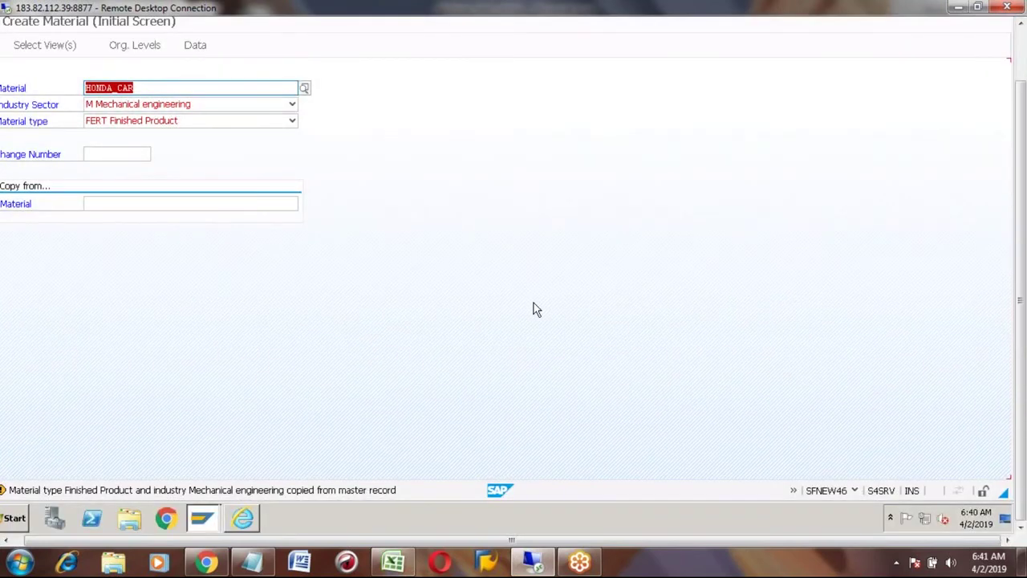
pyautogui.press('Return')
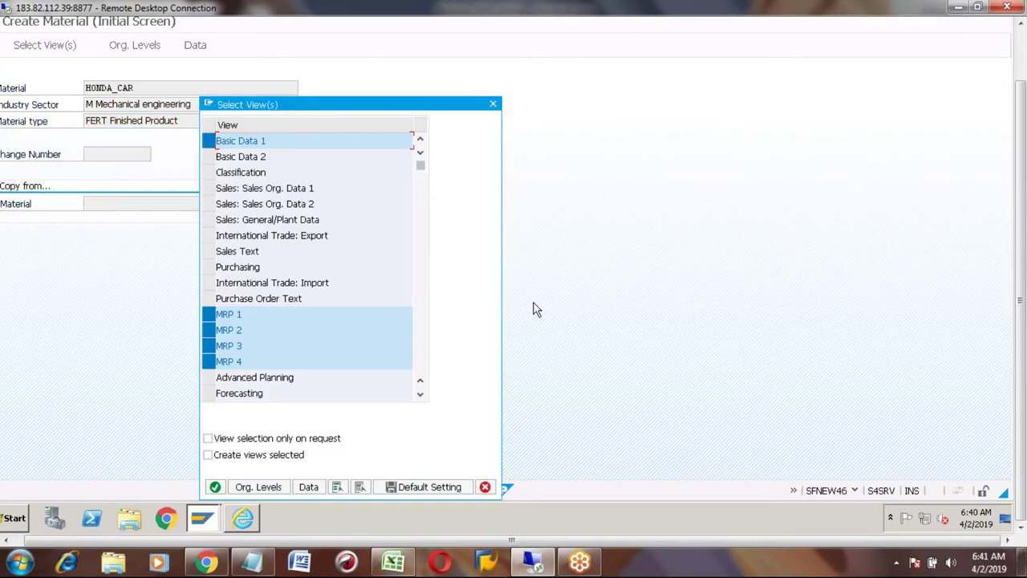
# Deselect all views, tick Work Scheduling, Accounting 1–2 and Costing 1–2, and confirm
pyautogui.click(361, 488)
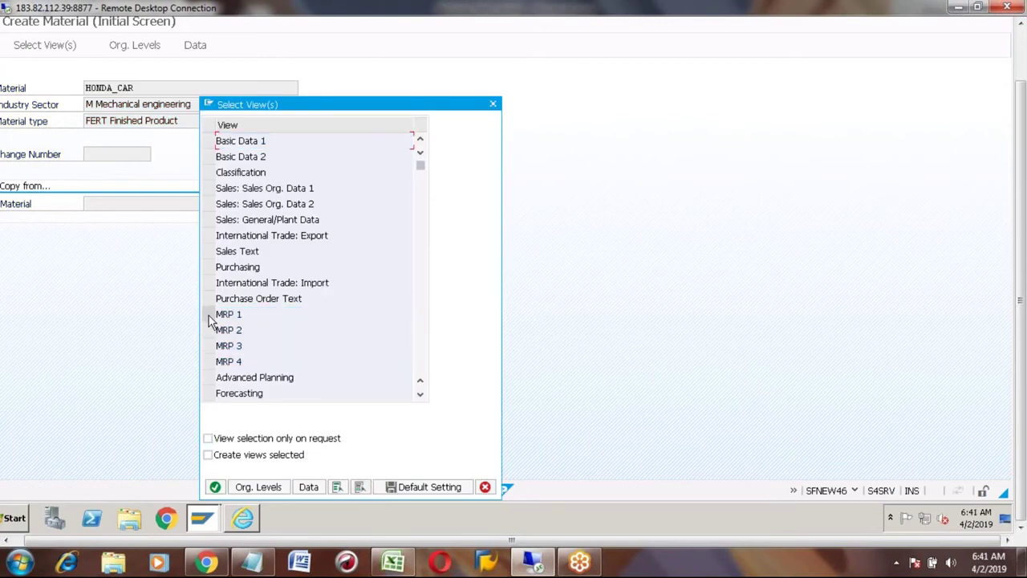
pyautogui.click(420, 399)
pyautogui.click(420, 399)
pyautogui.click(420, 399)
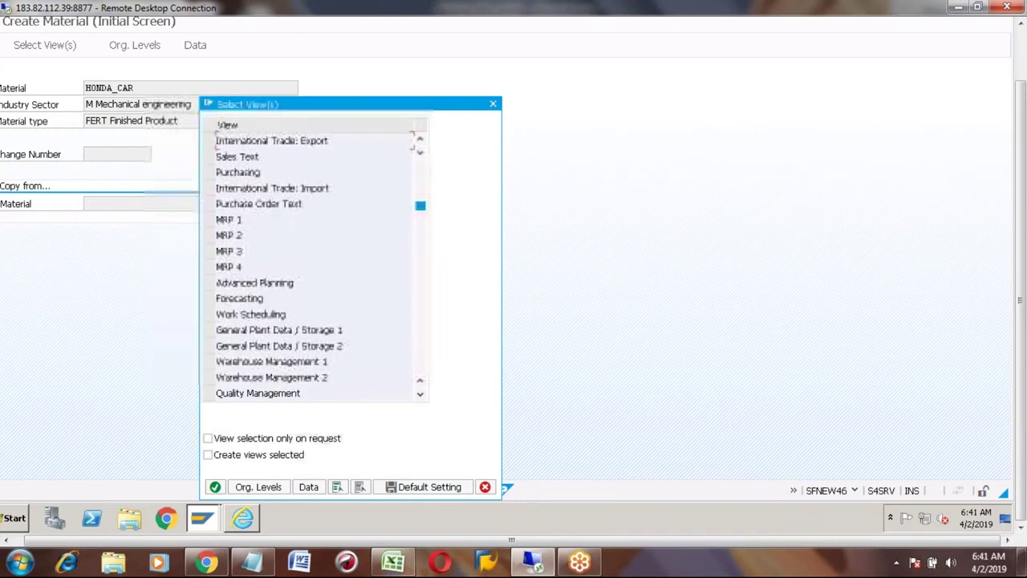
pyautogui.click(207, 314)
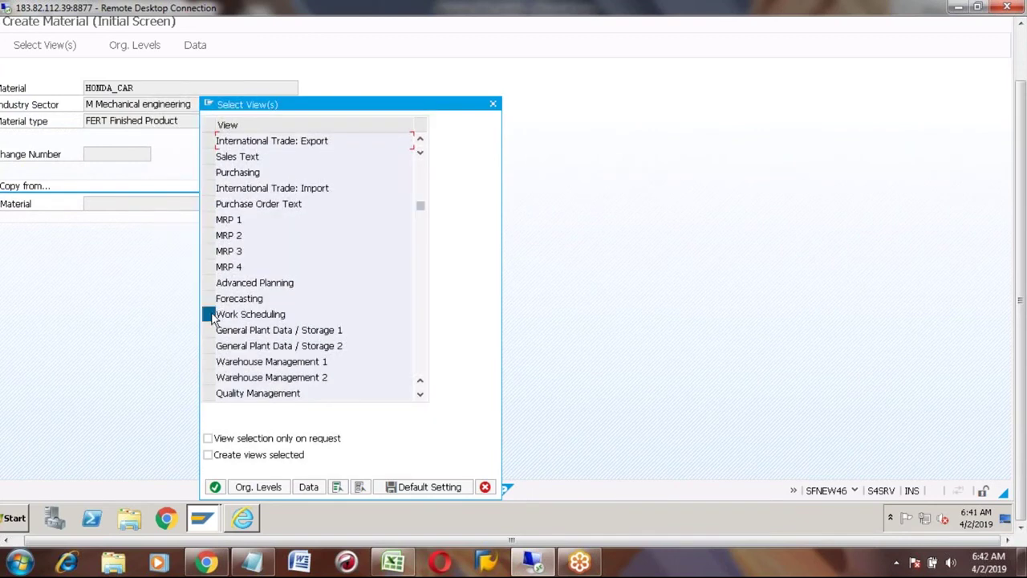
pyautogui.click(420, 393)
pyautogui.click(419, 393)
pyautogui.click(420, 393)
pyautogui.click(420, 393)
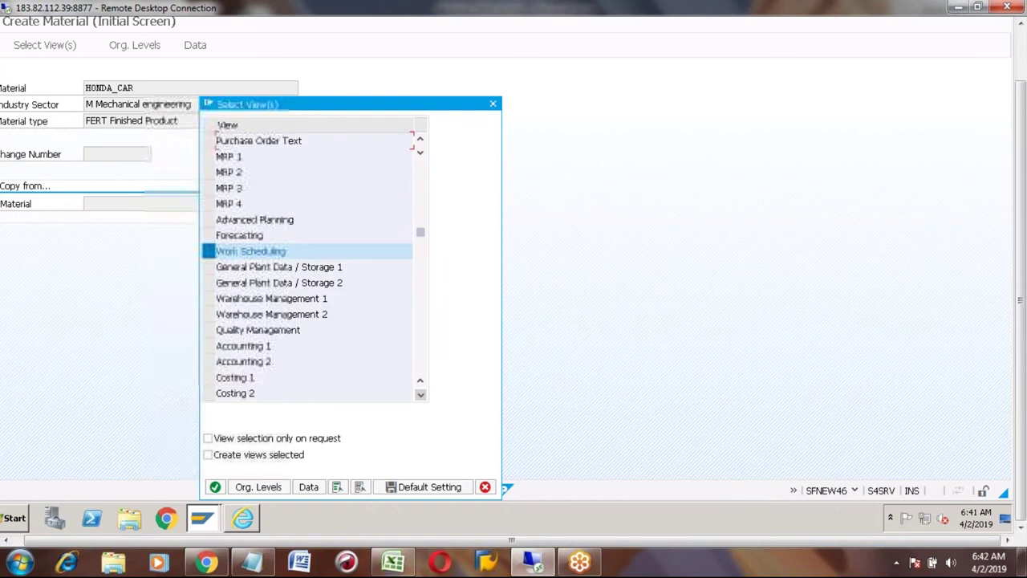
pyautogui.click(207, 346)
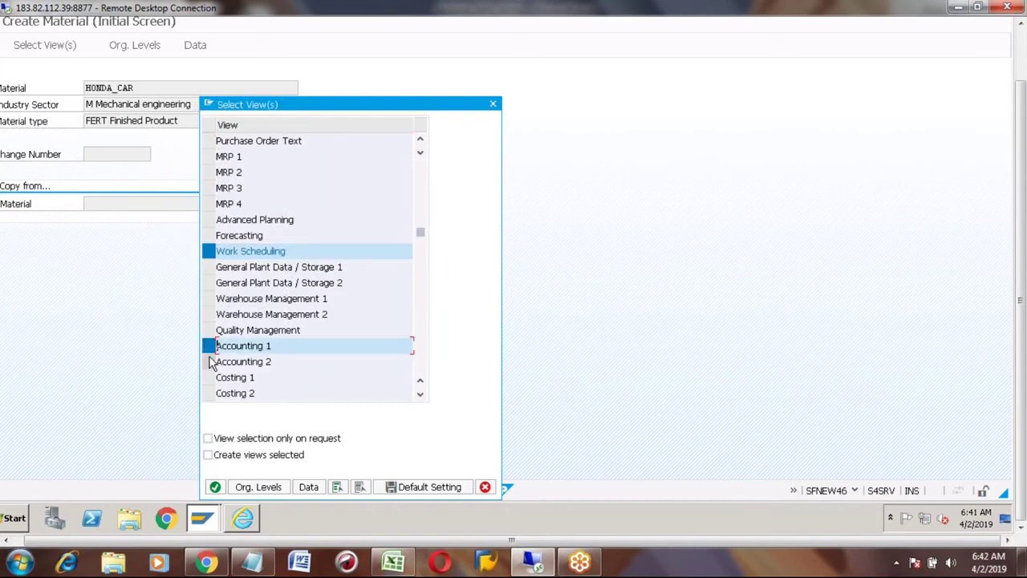
pyautogui.click(209, 362)
pyautogui.click(209, 377)
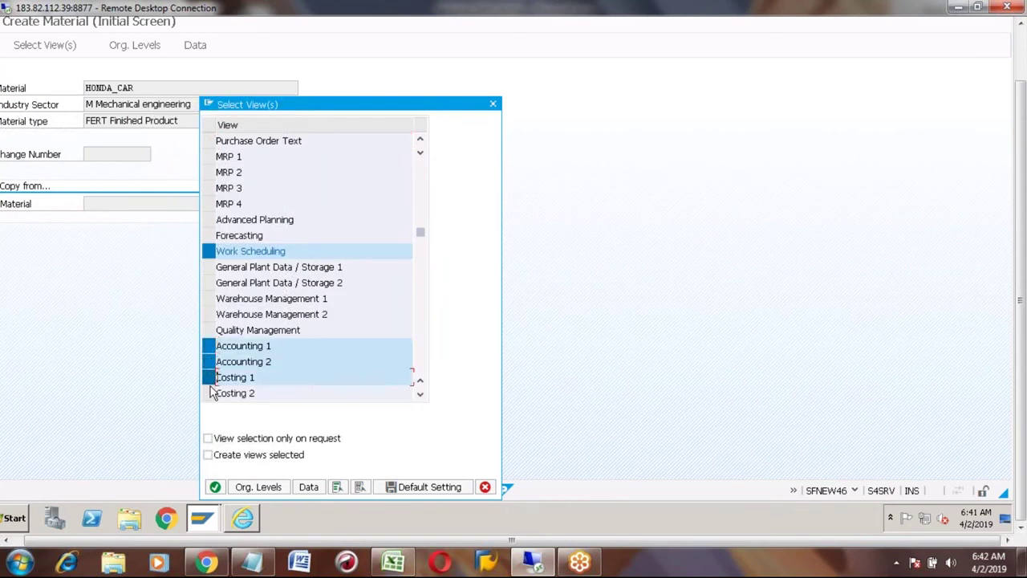
pyautogui.click(210, 393)
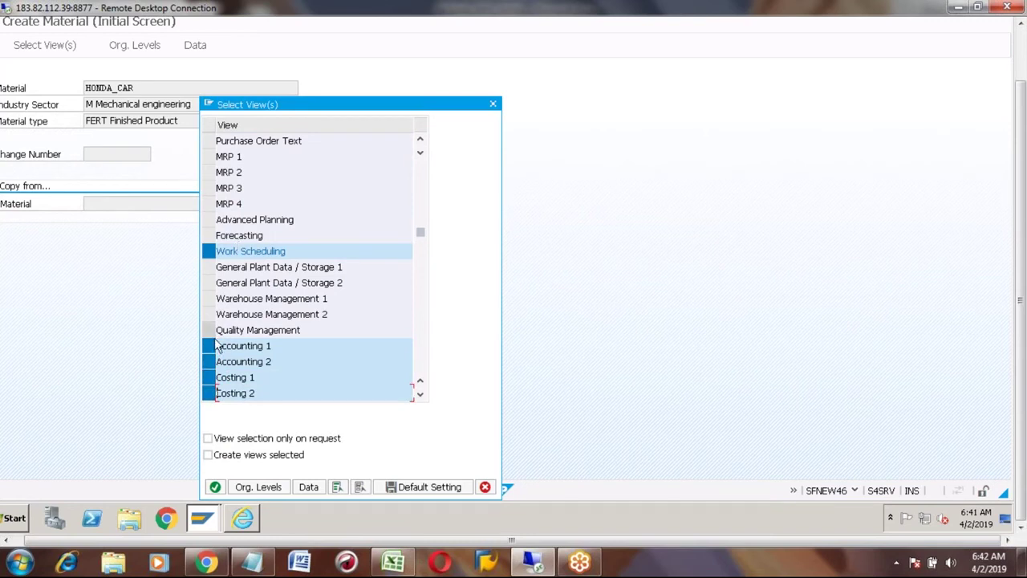
pyautogui.click(215, 487)
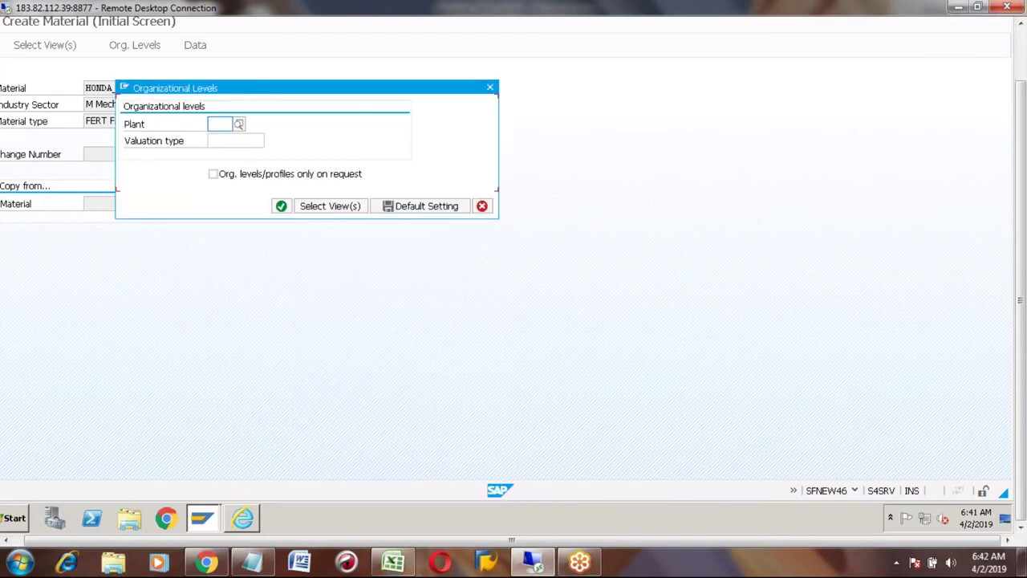
# Enter plant A100 (hyderabad) to open HONDA_CAR's Work Scheduling view
pyautogui.click(220, 124)
pyautogui.click(221, 124)
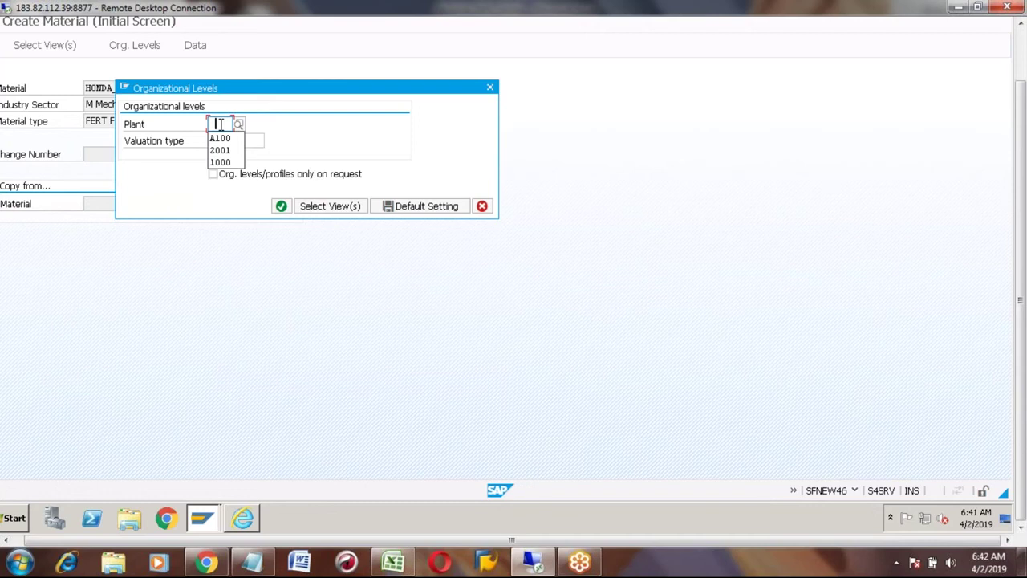
pyautogui.click(220, 138)
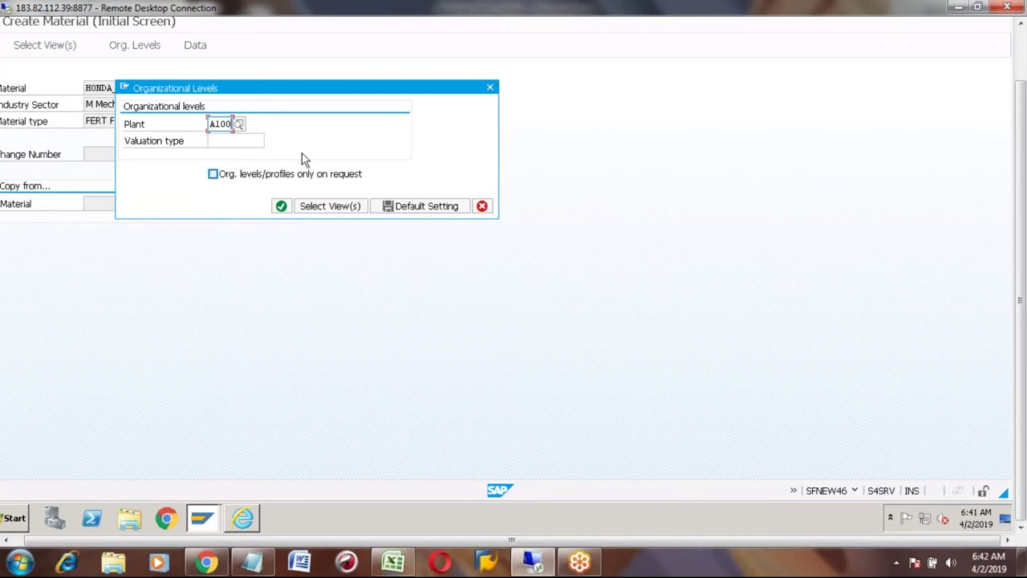
pyautogui.press('Return')
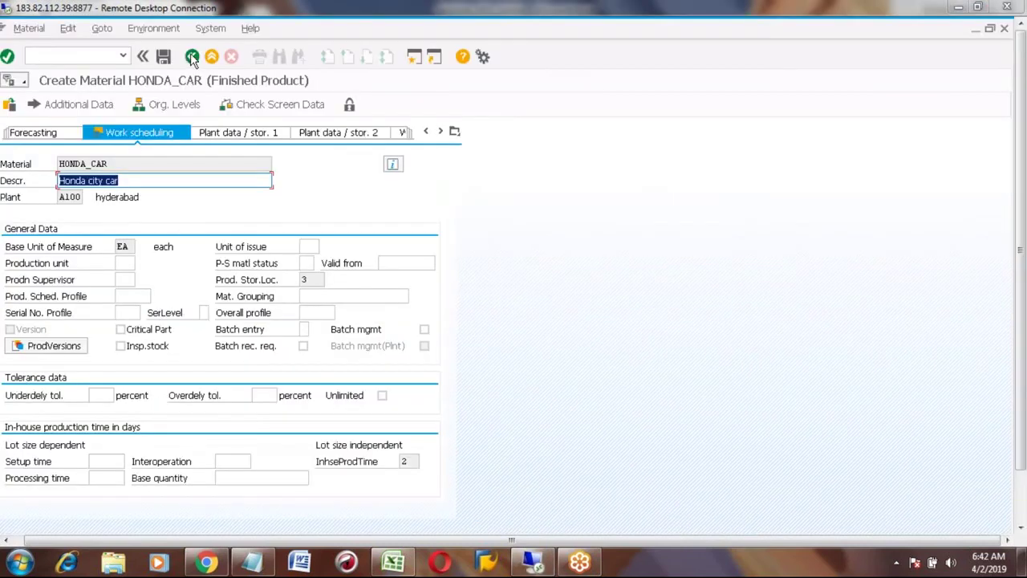
# Leave the previous material without saving and start creating HONDA_CAR with its sector and type filled in
pyautogui.click(191, 57)
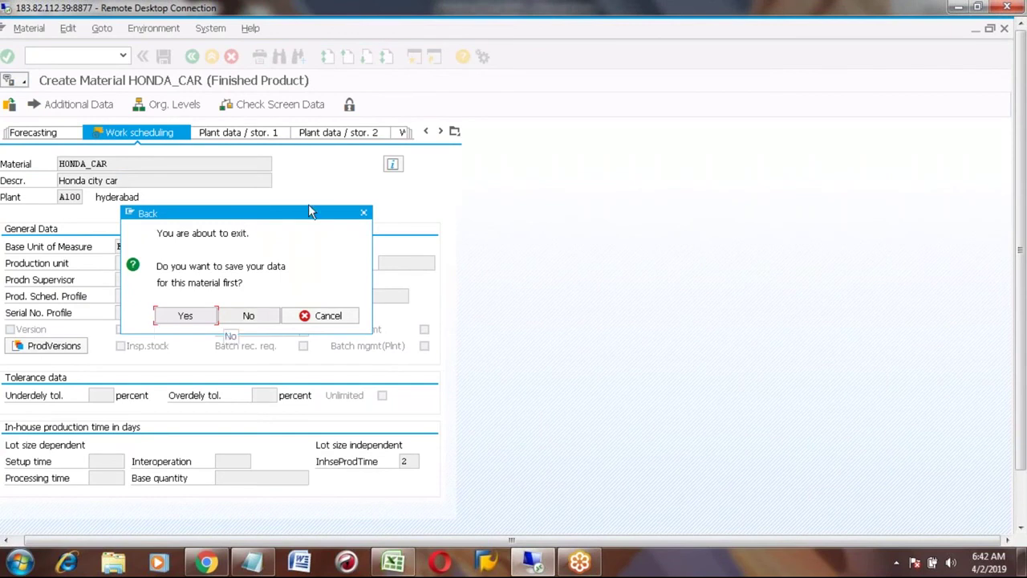
pyautogui.click(248, 316)
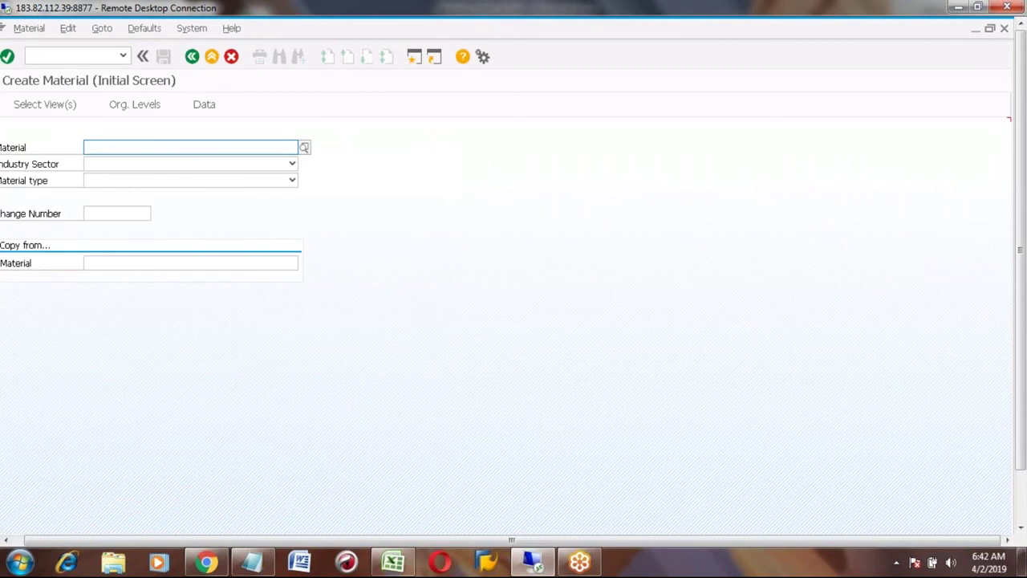
pyautogui.write('honda')
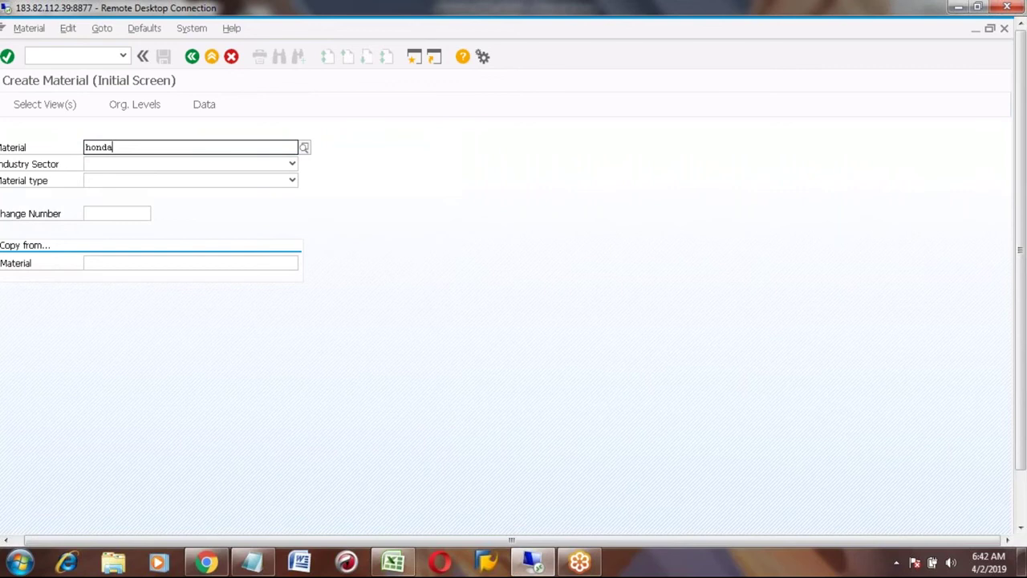
pyautogui.write('_car')
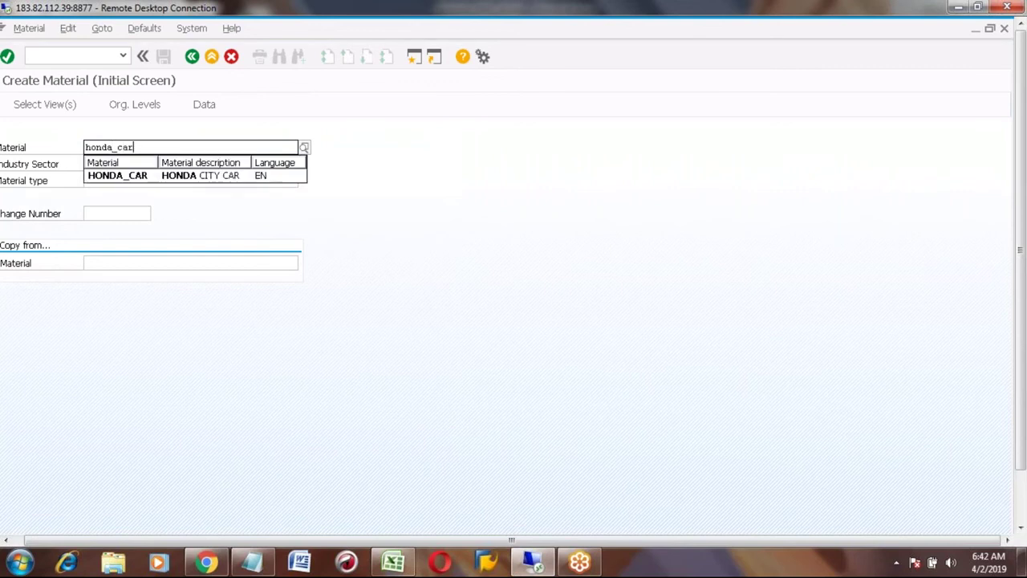
pyautogui.press('Return')
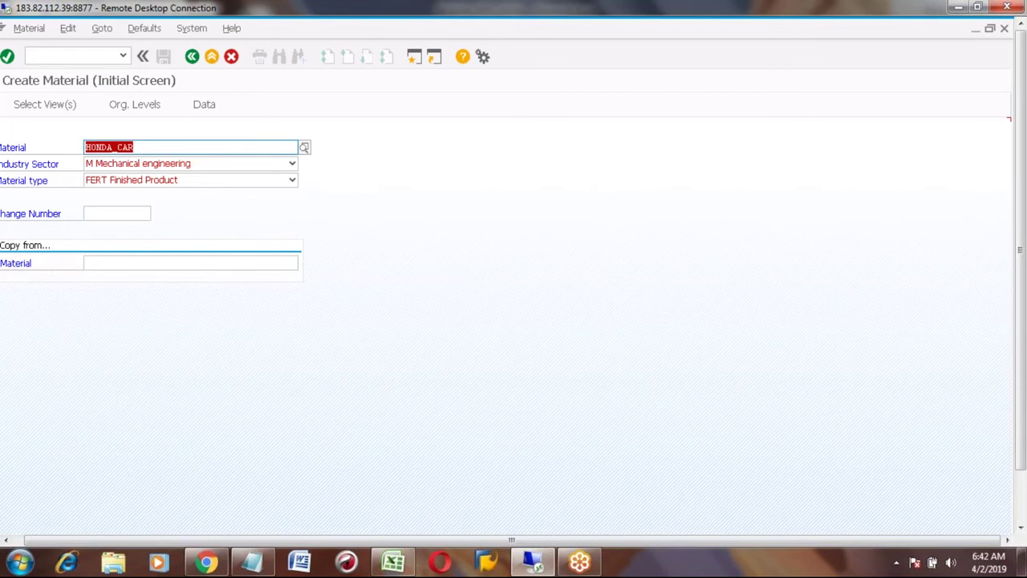
pyautogui.press('Return')
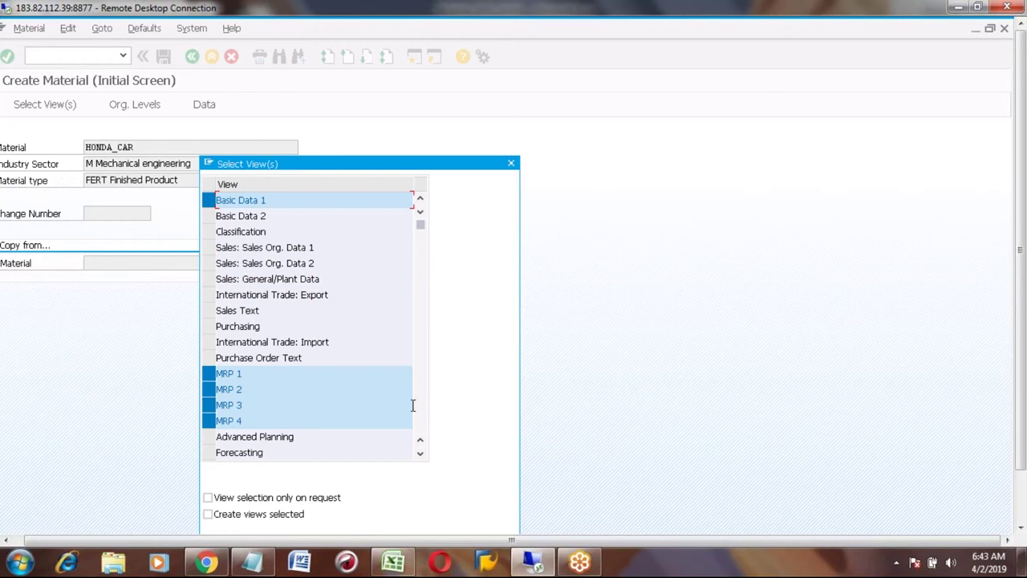
# Scroll down the Select View(s) list and mark the Work Scheduling view
pyautogui.click(421, 456)
pyautogui.click(421, 456)
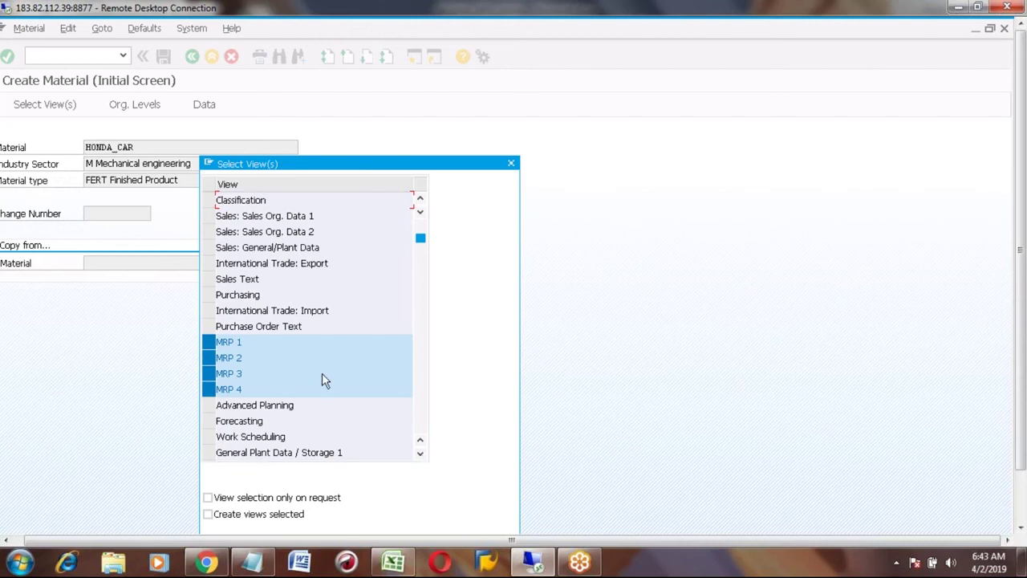
pyautogui.click(208, 437)
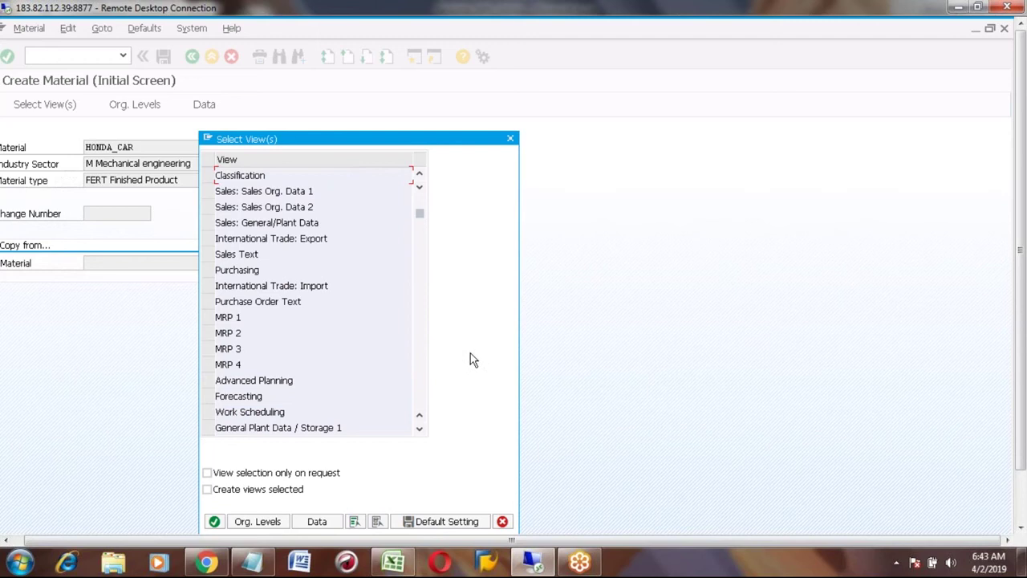
# Mark the Advanced Planning view for HONDA_CAR and switch to the Excel notes
pyautogui.click(207, 382)
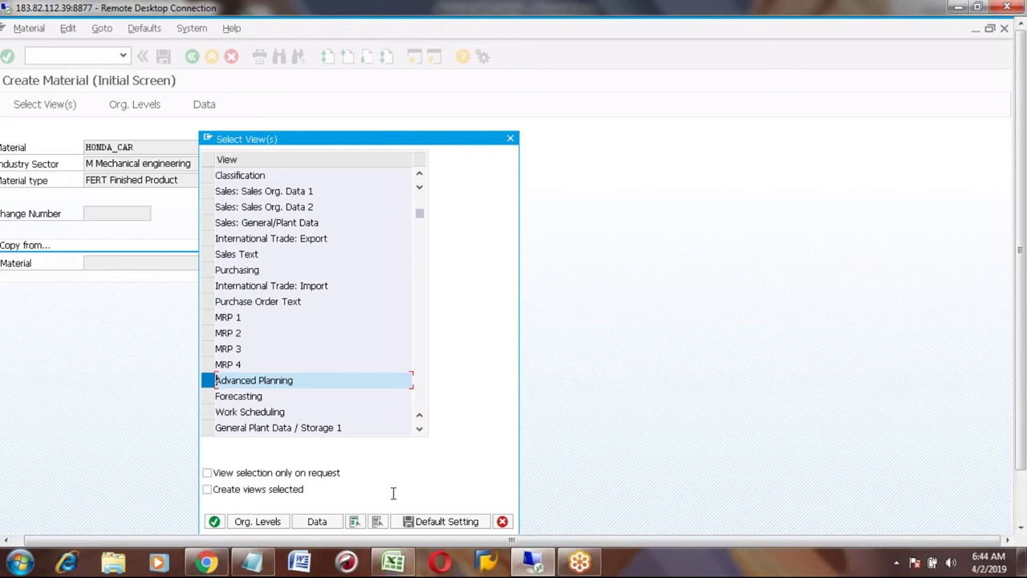
pyautogui.click(393, 553)
# Record APO in E79 and PPDS in F79 of the Excel notes, then return to SAP
pyautogui.write('APO')
pyautogui.press('Tab')
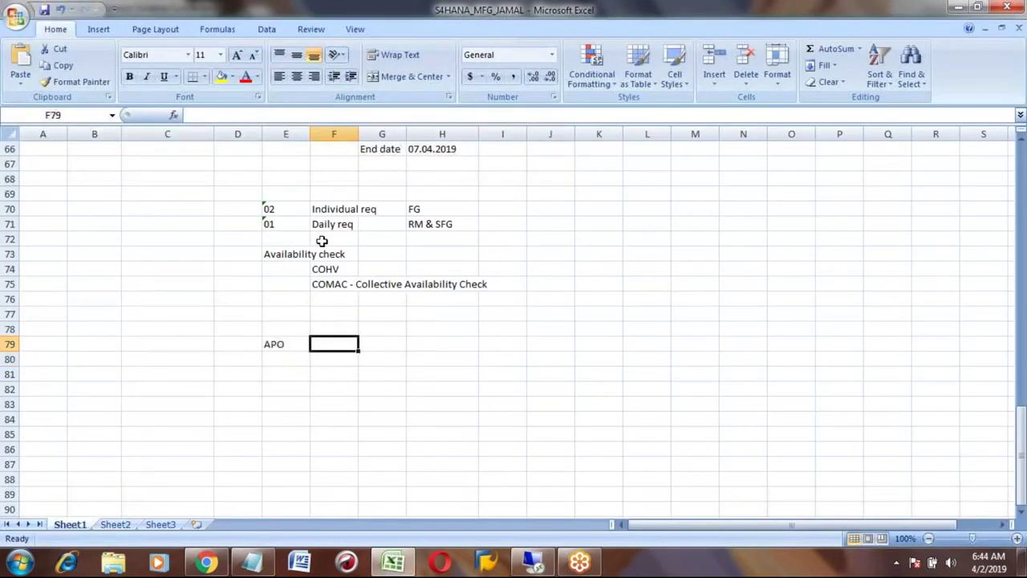
pyautogui.write('PPDS')
pyautogui.press('Tab')
pyautogui.press('Left')
pyautogui.hotkey('alt', 'Tab')
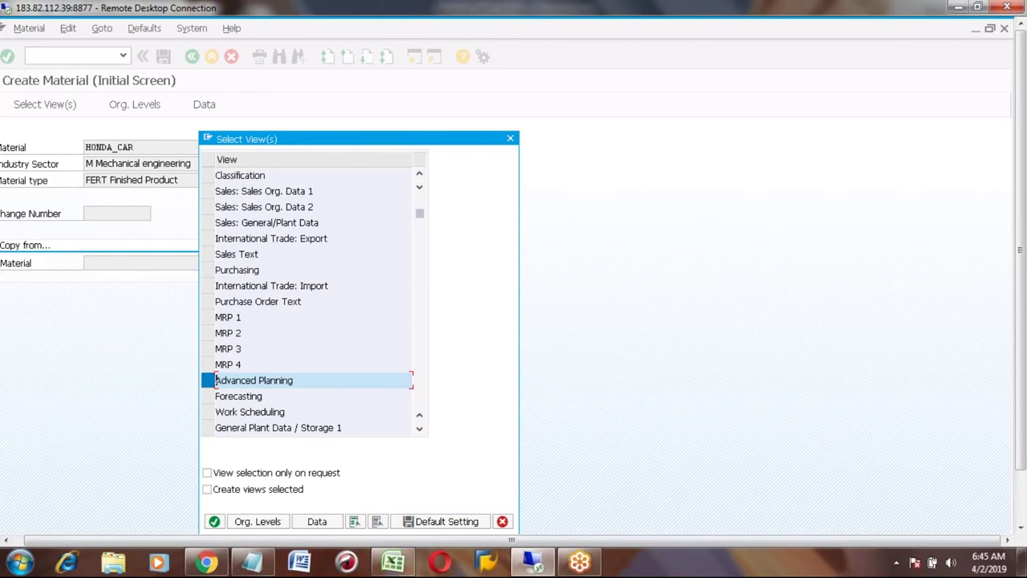
# Mark MRP 1–4 and Work Scheduling, then deselect all and choose only Forecasting
pyautogui.click(207, 317)
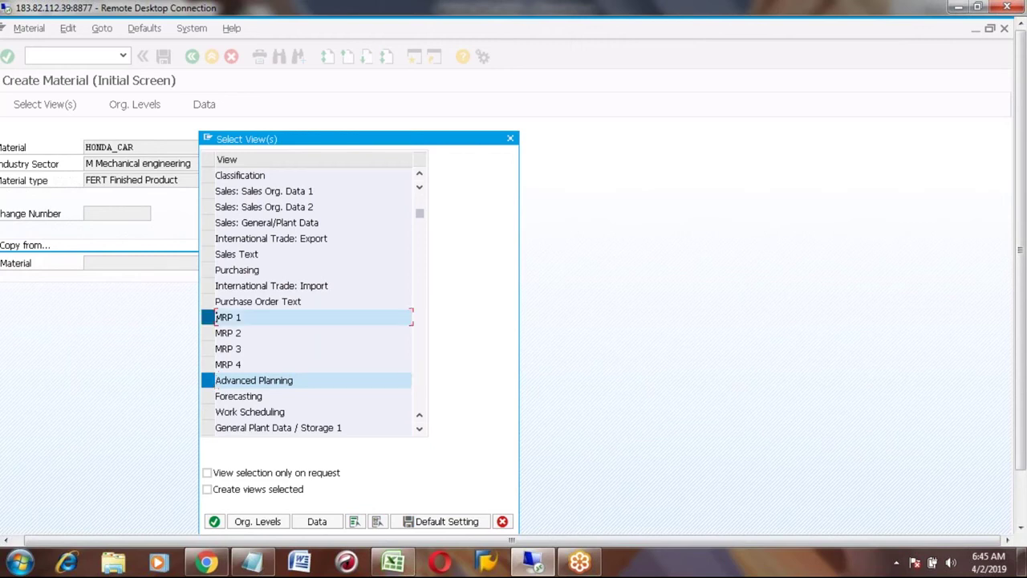
pyautogui.click(207, 333)
pyautogui.click(207, 349)
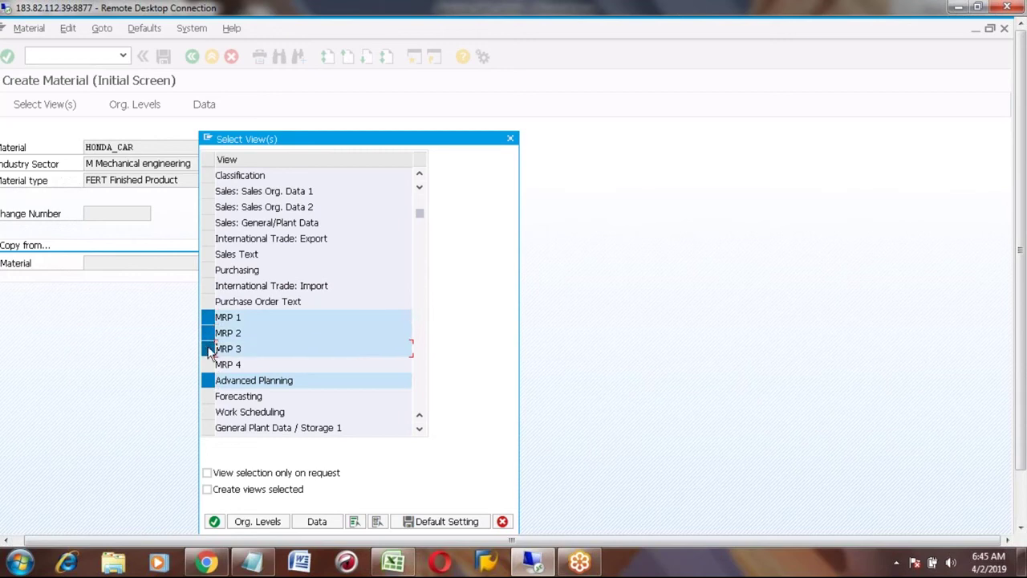
pyautogui.click(207, 364)
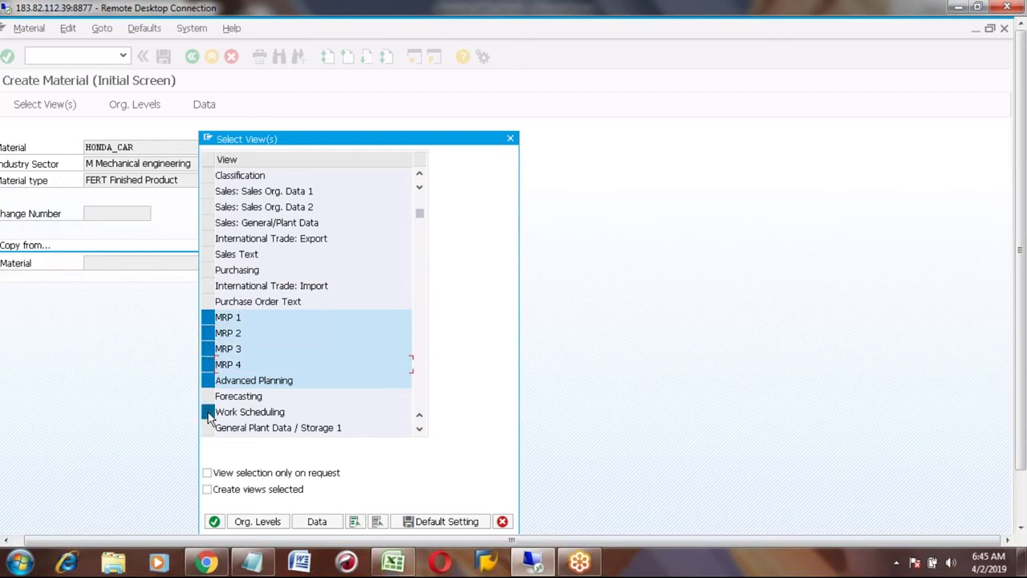
pyautogui.click(208, 412)
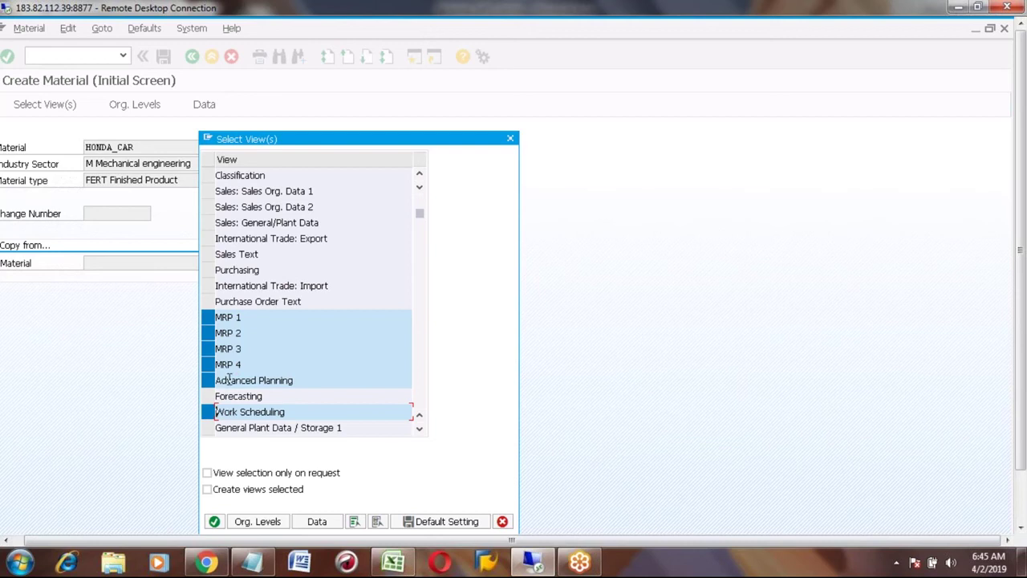
pyautogui.click(377, 522)
pyautogui.click(208, 396)
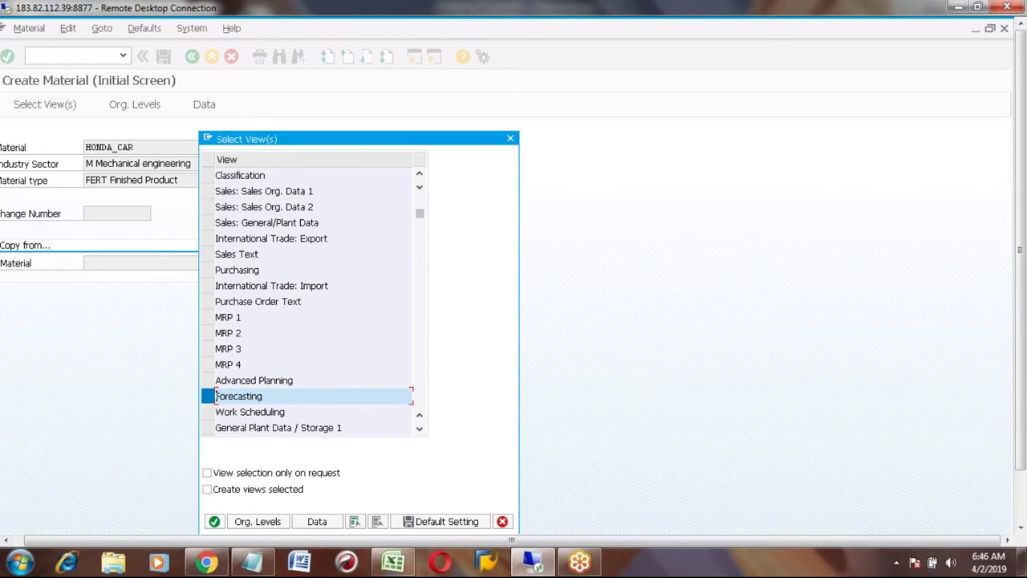
# In the Excel notes, enter 'MRP type' in E81 and 'Forecast planning' in F81
pyautogui.click(390, 563)
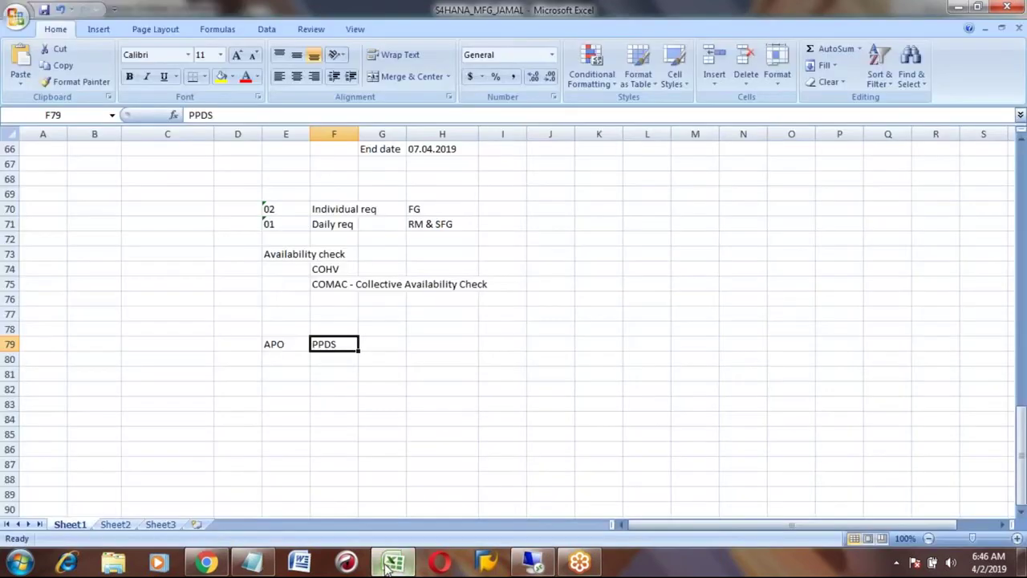
pyautogui.click(288, 376)
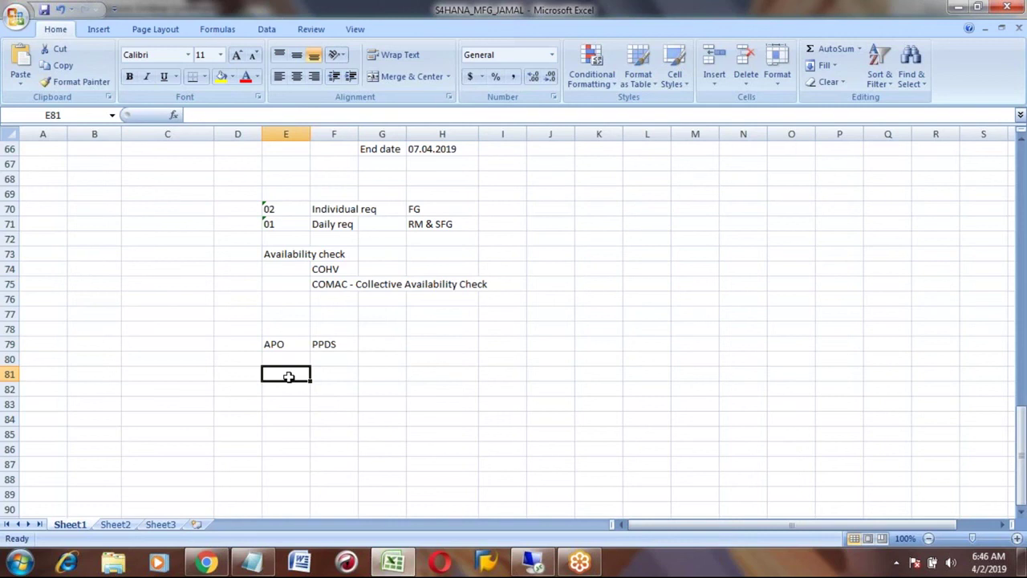
pyautogui.write('MRP type')
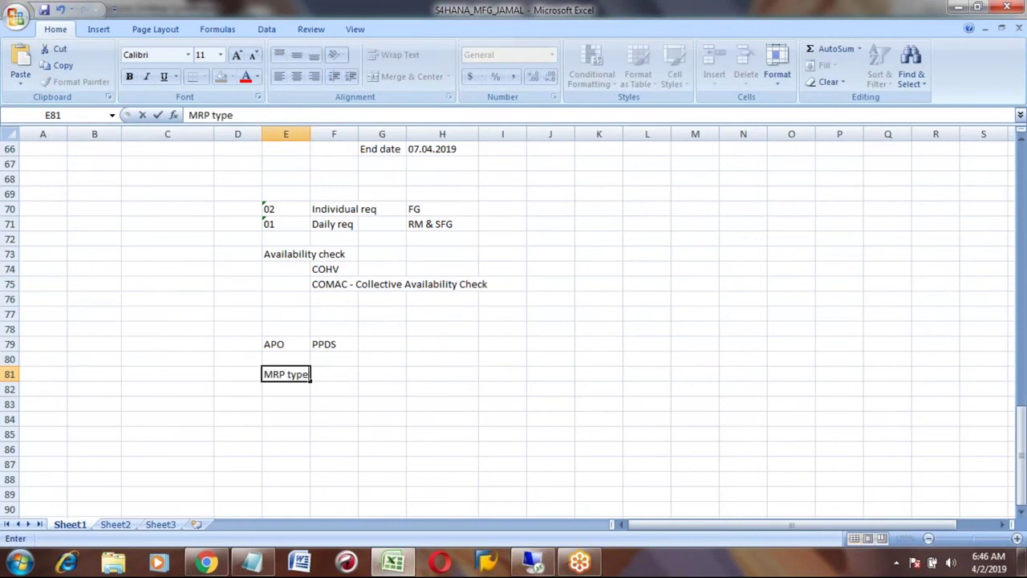
pyautogui.press('Tab')
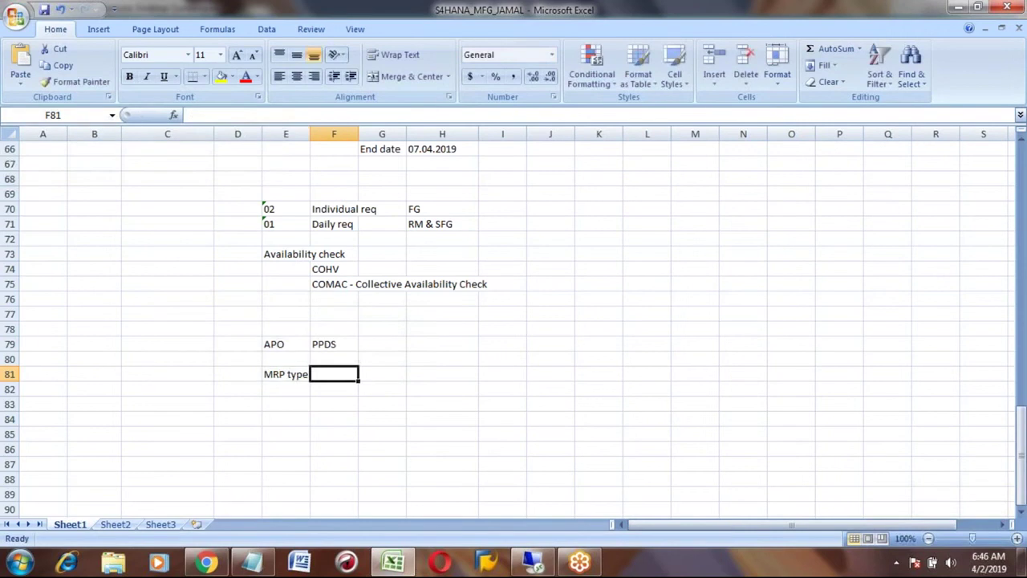
pyautogui.write('Fore')
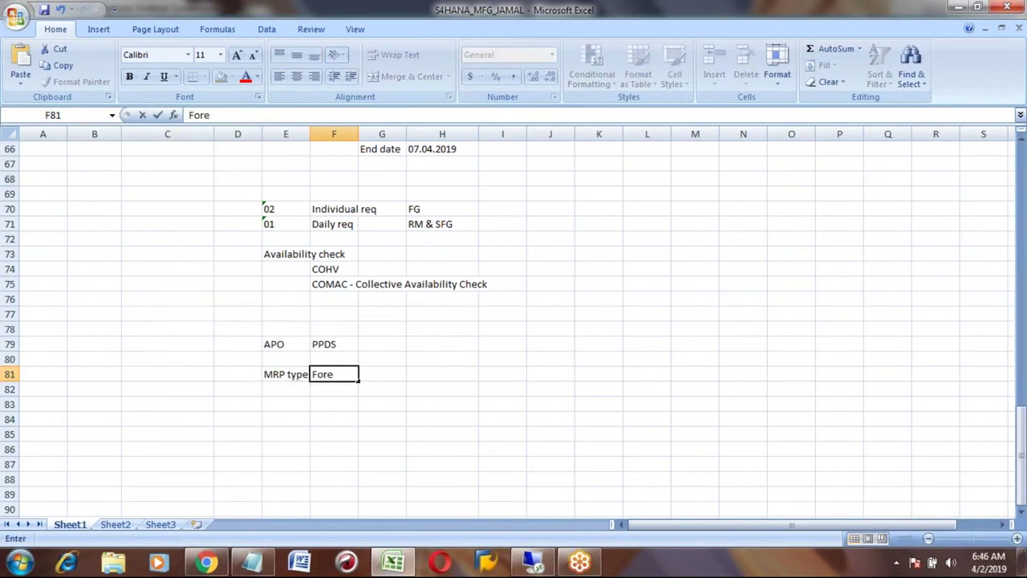
pyautogui.write('cast planning')
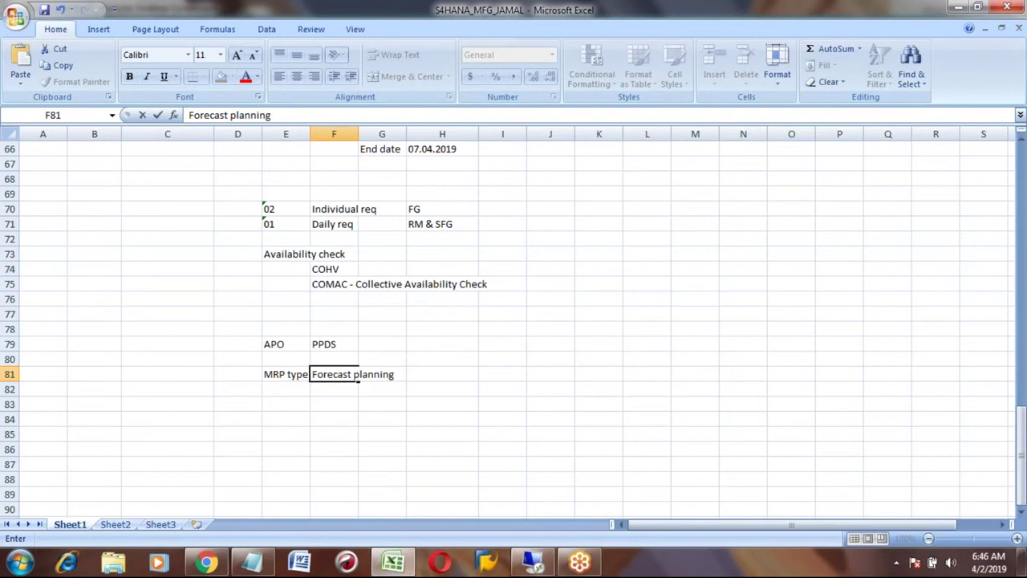
pyautogui.hotkey('ctrl', 'Return')
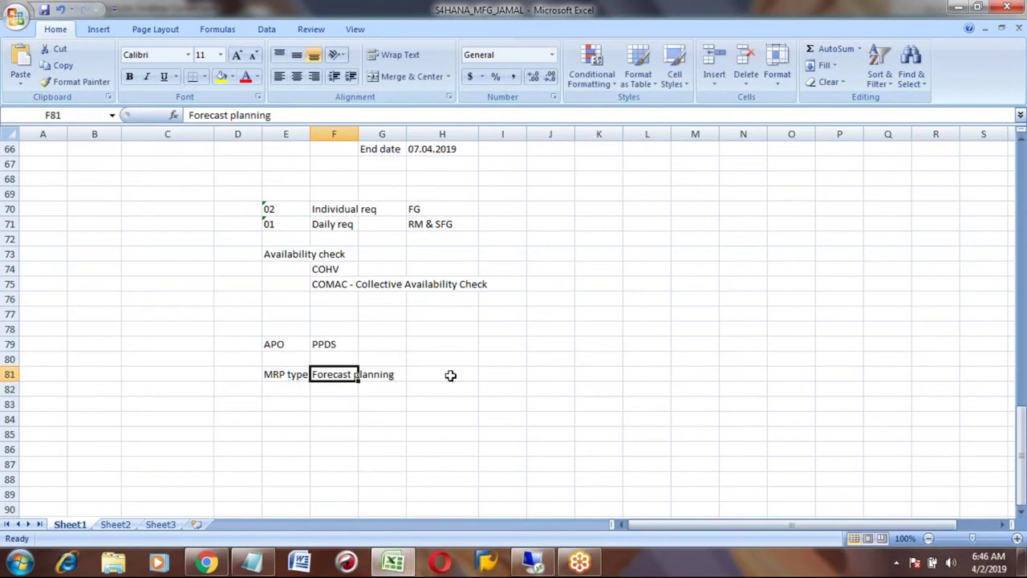
# Add 'APO-DP/SNP' in H81 beside Forecast planning
pyautogui.press('Down')
pyautogui.press('Down')
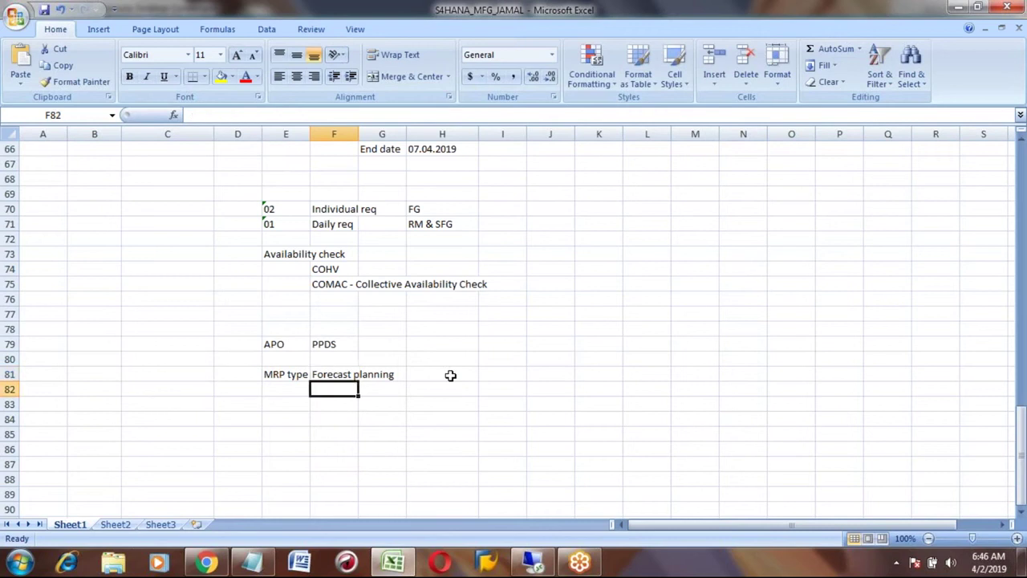
pyautogui.press('Up')
pyautogui.press('Up')
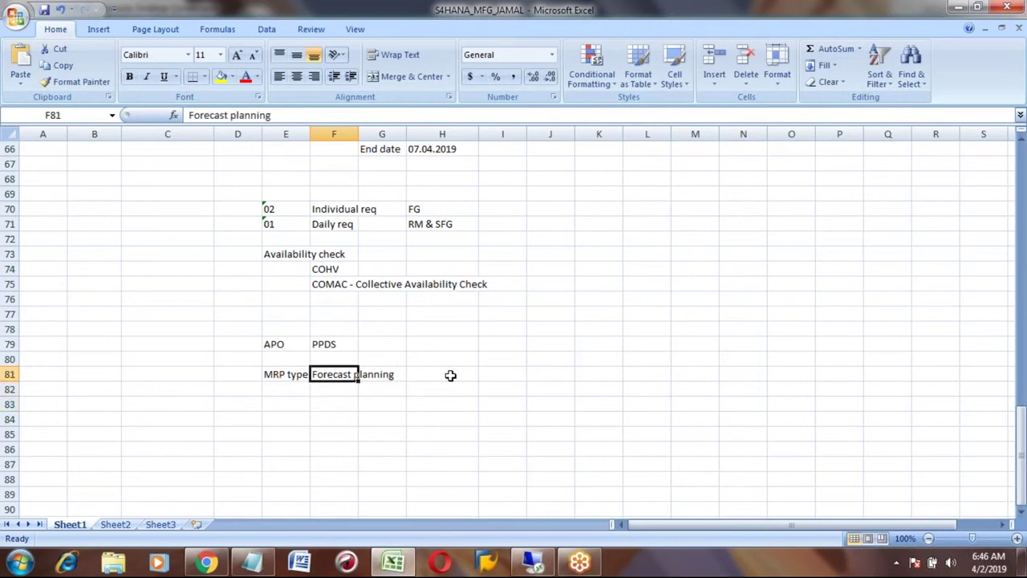
pyautogui.press('Down')
pyautogui.press('Down')
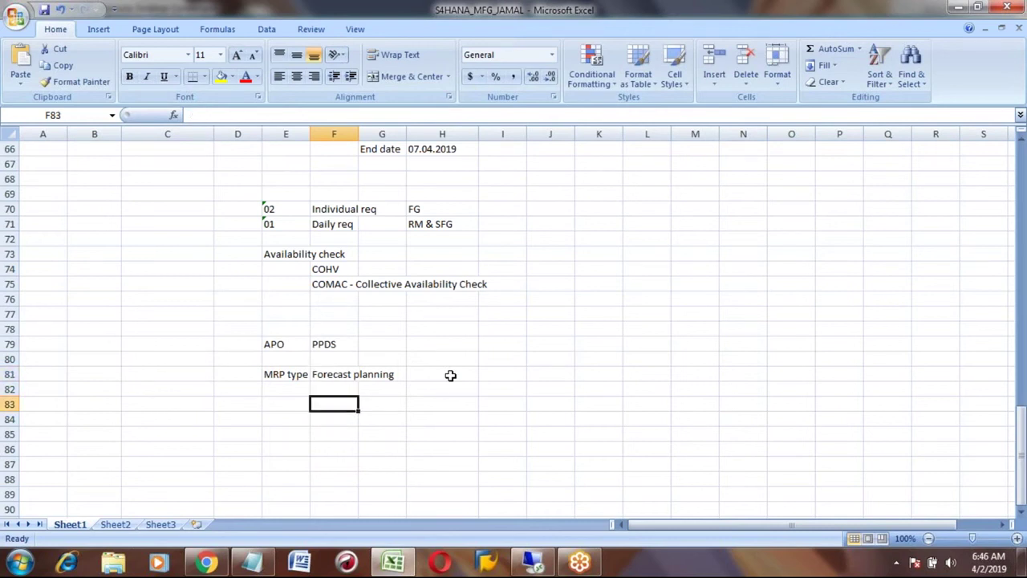
pyautogui.press('Up')
pyautogui.press('Up')
pyautogui.press('Right')
pyautogui.press('Right')
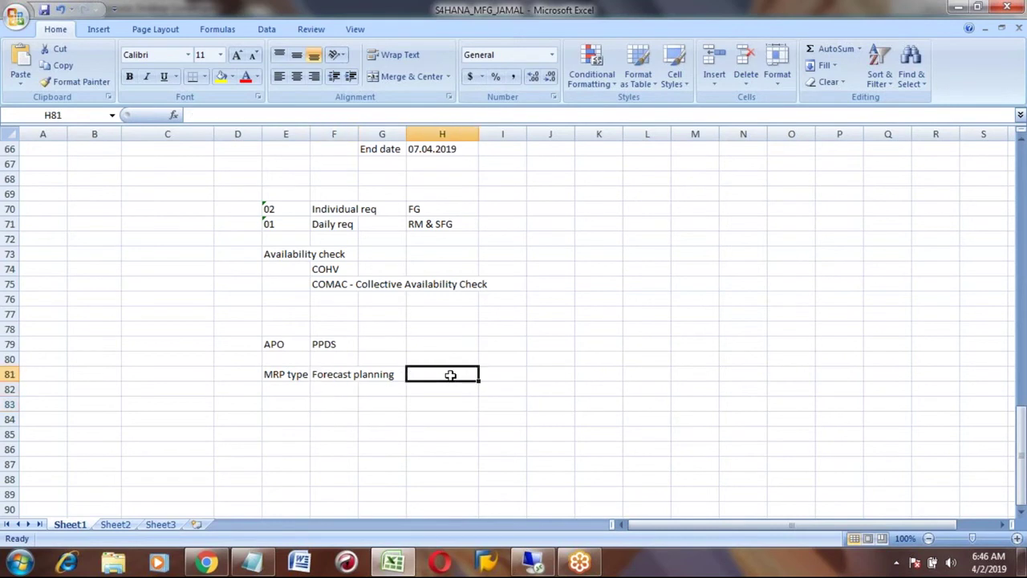
pyautogui.write('APO-DP/SNP')
pyautogui.press('Return')
# Enter 'IBP-Demand / Supply' in H82, then switch back to SAP
pyautogui.click(441, 373)
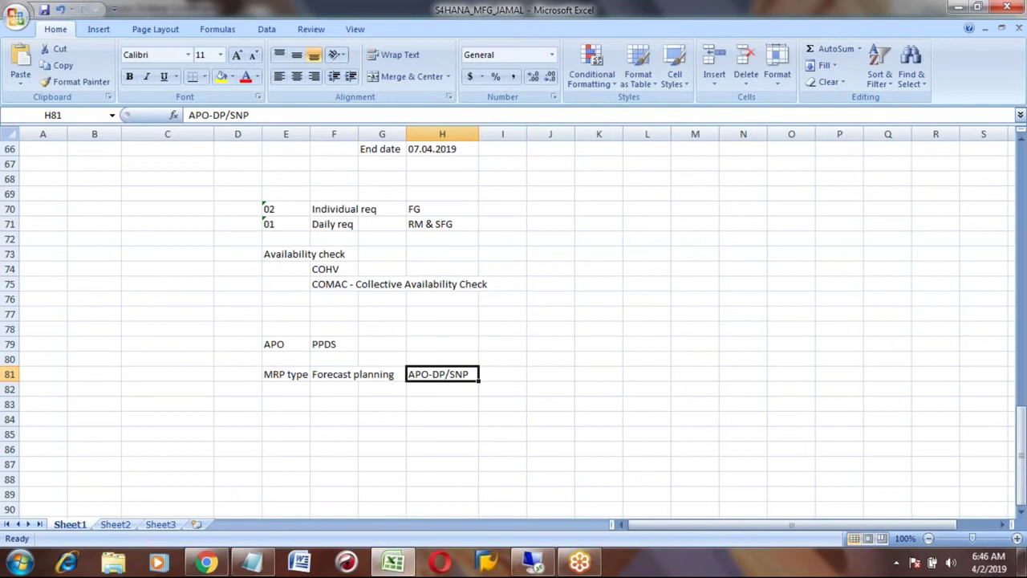
pyautogui.press('Left')
pyautogui.press('Left')
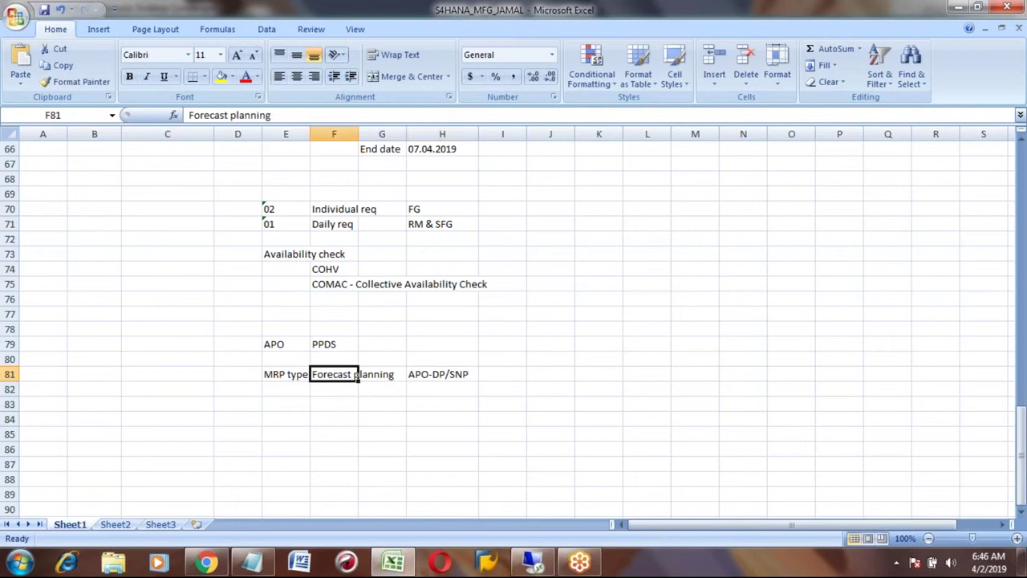
pyautogui.press('Right')
pyautogui.press('Right')
pyautogui.press('Down')
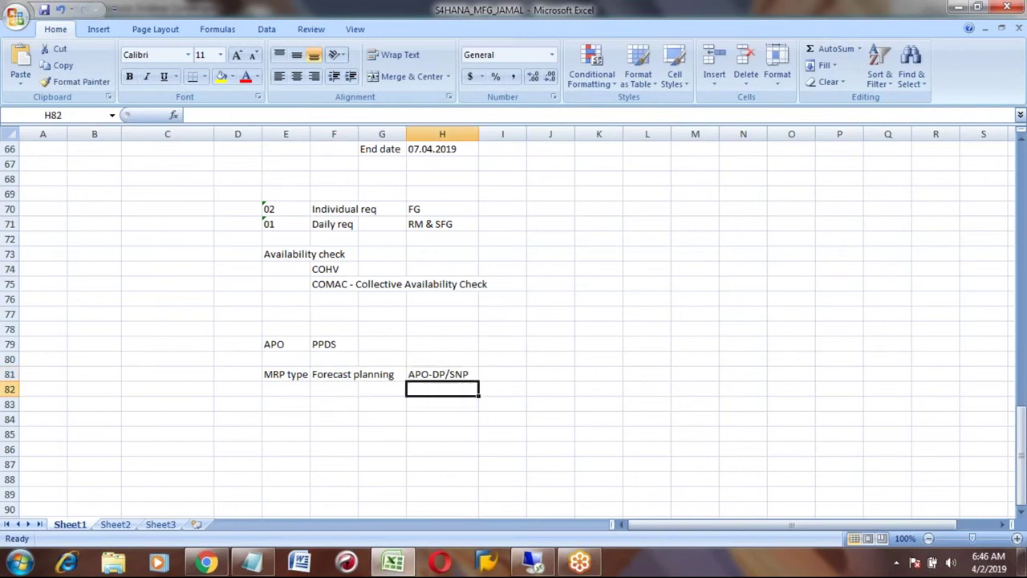
pyautogui.write('IBP-')
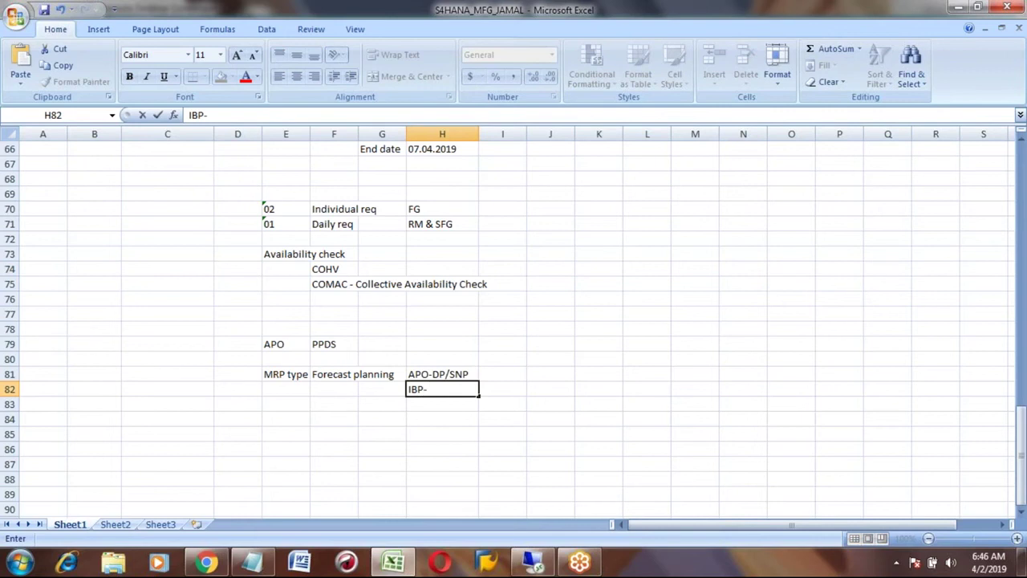
pyautogui.write('DP/')
pyautogui.press('BackSpace')
pyautogui.press('BackSpace')
pyautogui.write('emand')
pyautogui.press('BackSpace')
pyautogui.press('BackSpace')
pyautogui.press('BackSpace')
pyautogui.write('and ')
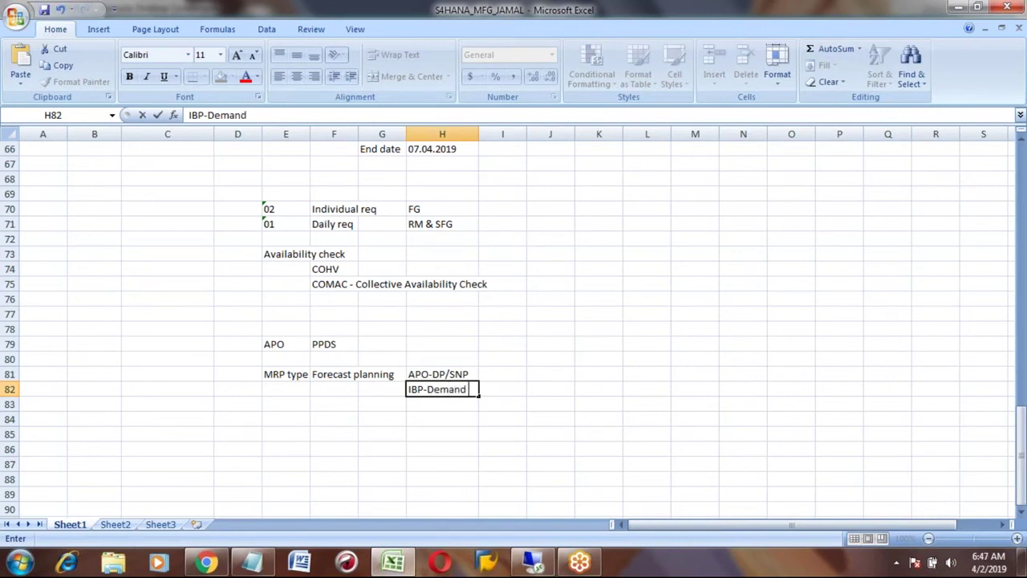
pyautogui.write('/ Suppl')
pyautogui.press('BackSpace')
pyautogui.write('ply')
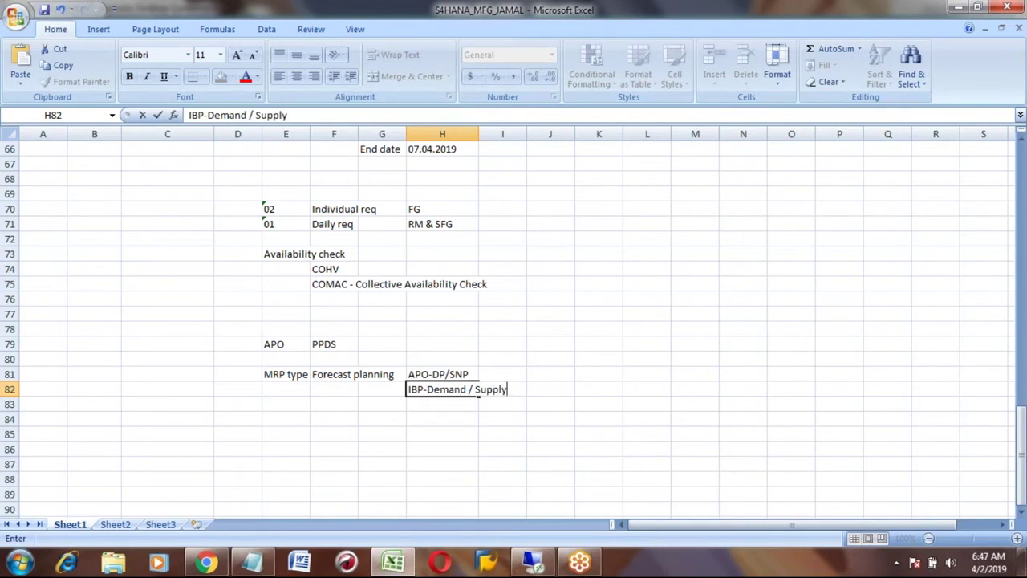
pyautogui.press('Return')
pyautogui.press('Up')
pyautogui.press('Up')
pyautogui.press('Left')
pyautogui.press('Left')
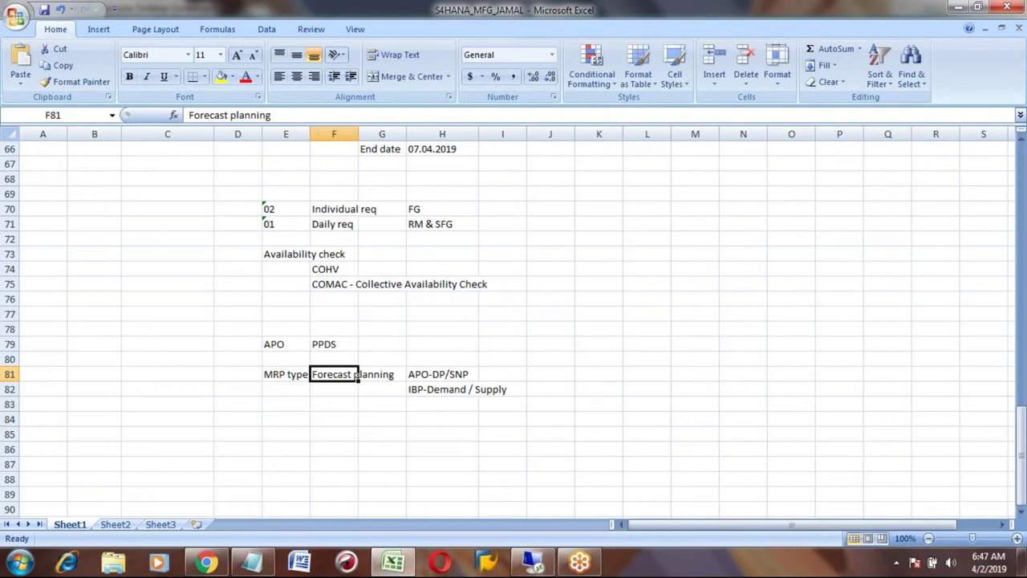
pyautogui.hotkey('alt', 'Tab')
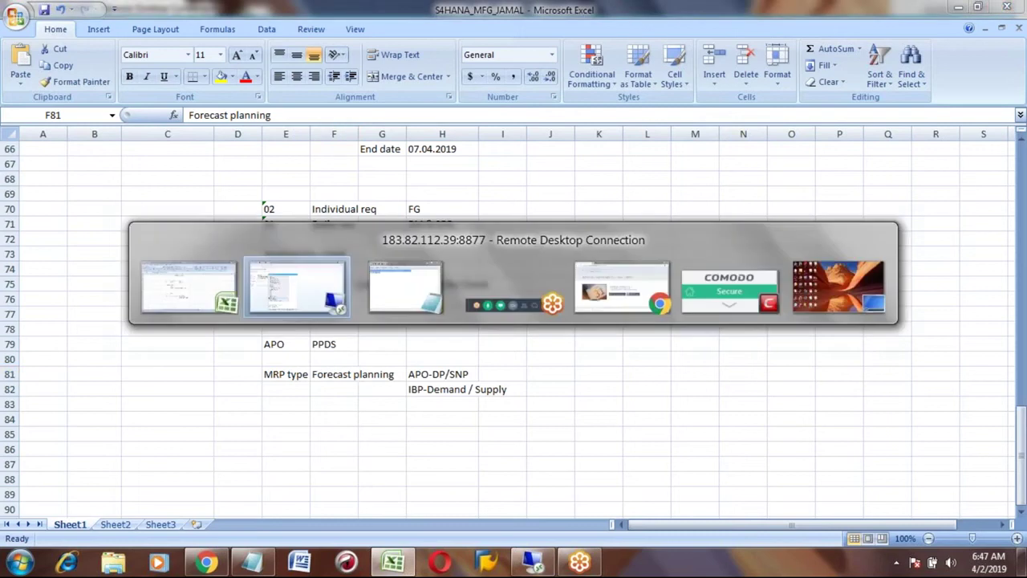
# Deselect Forecasting and mark the MRP 1–4 and Work Scheduling views
pyautogui.click(215, 395)
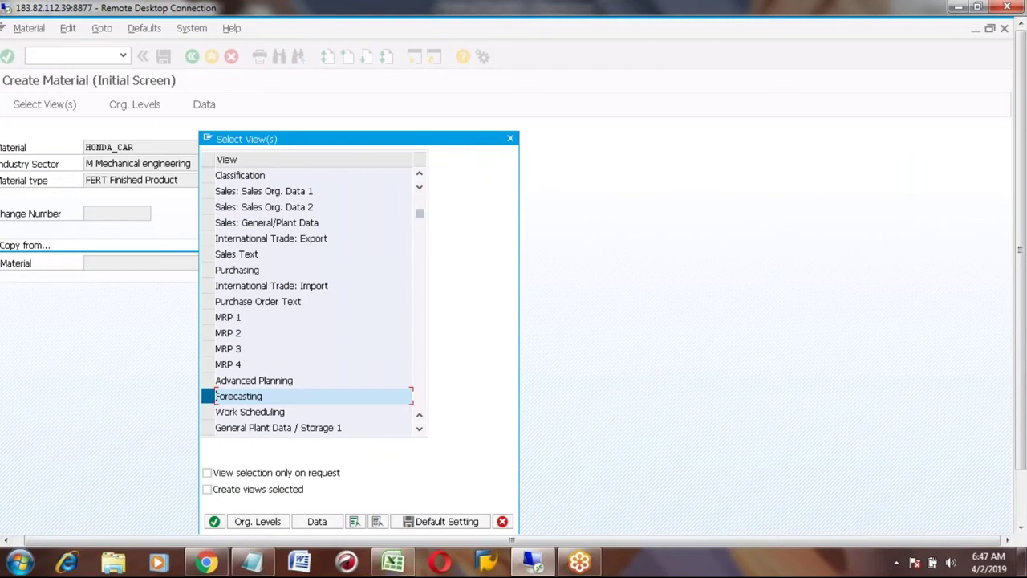
pyautogui.click(208, 396)
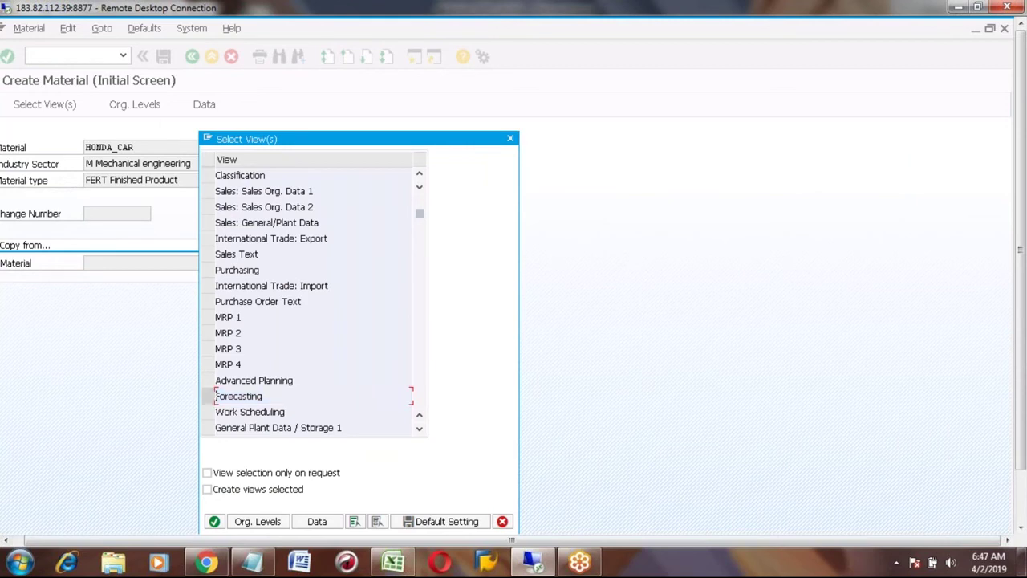
pyautogui.click(207, 317)
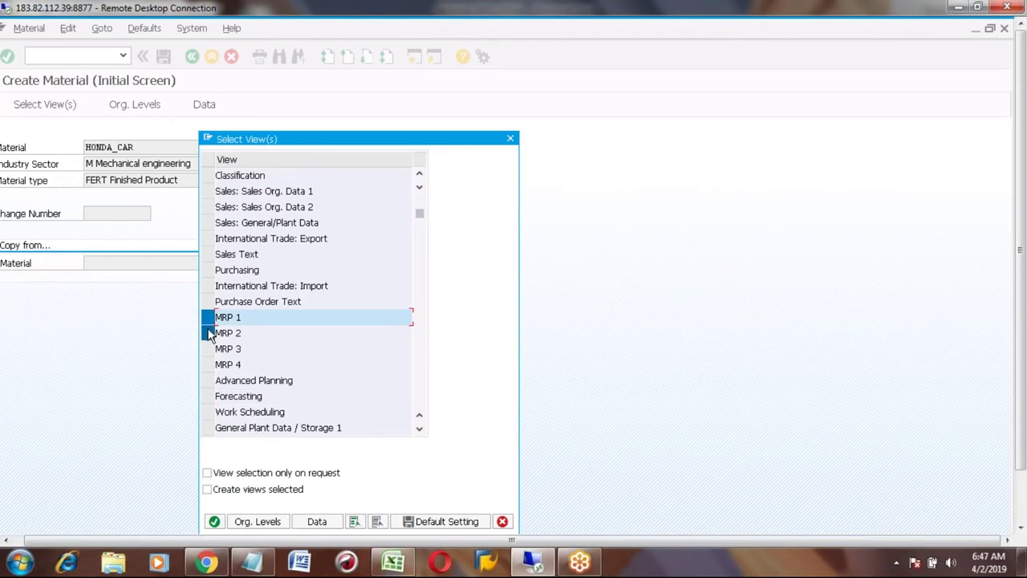
pyautogui.click(207, 333)
pyautogui.click(208, 348)
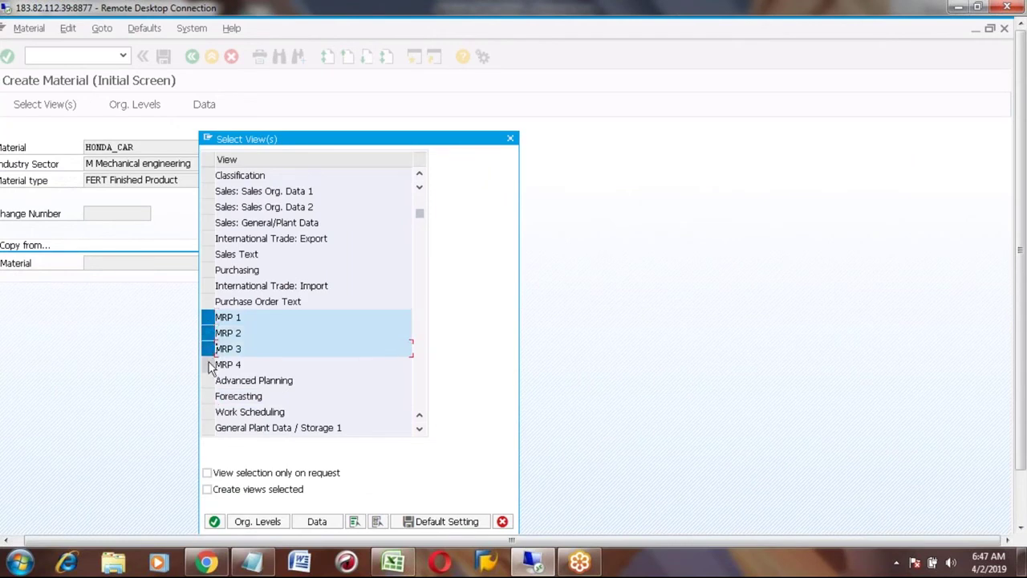
pyautogui.click(208, 364)
pyautogui.click(208, 411)
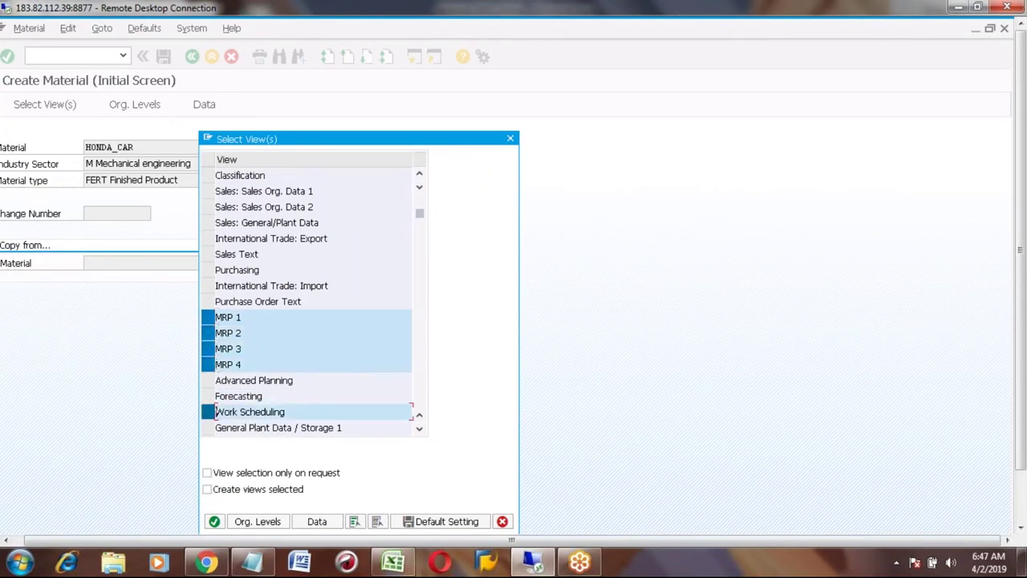
# Scroll down and mark Accounting 1, Accounting 2, Costing 1 and Costing 2
pyautogui.click(419, 433)
pyautogui.click(419, 433)
pyautogui.click(419, 433)
pyautogui.click(419, 433)
pyautogui.click(418, 433)
pyautogui.click(419, 433)
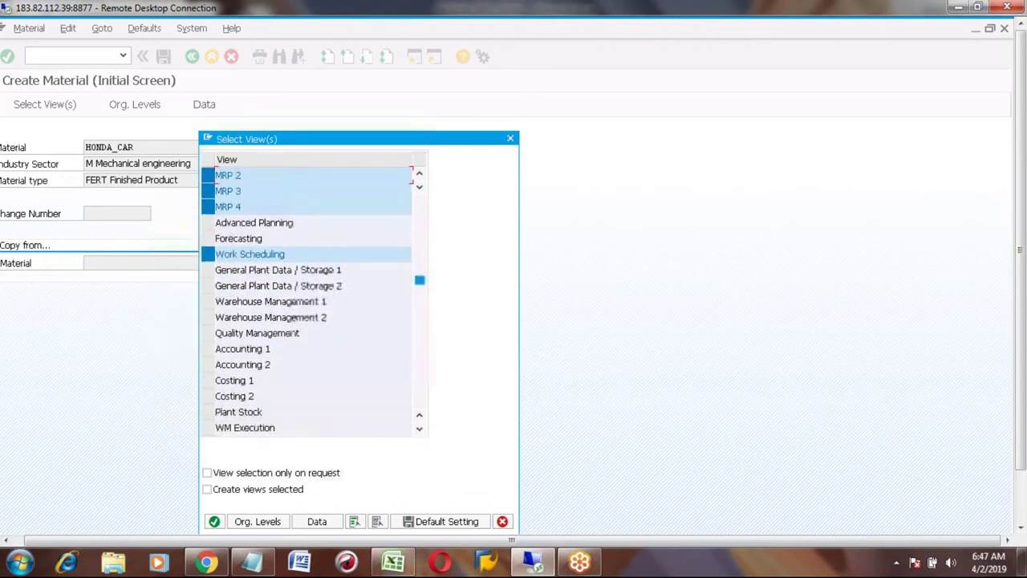
pyautogui.click(210, 349)
pyautogui.click(211, 365)
pyautogui.click(210, 381)
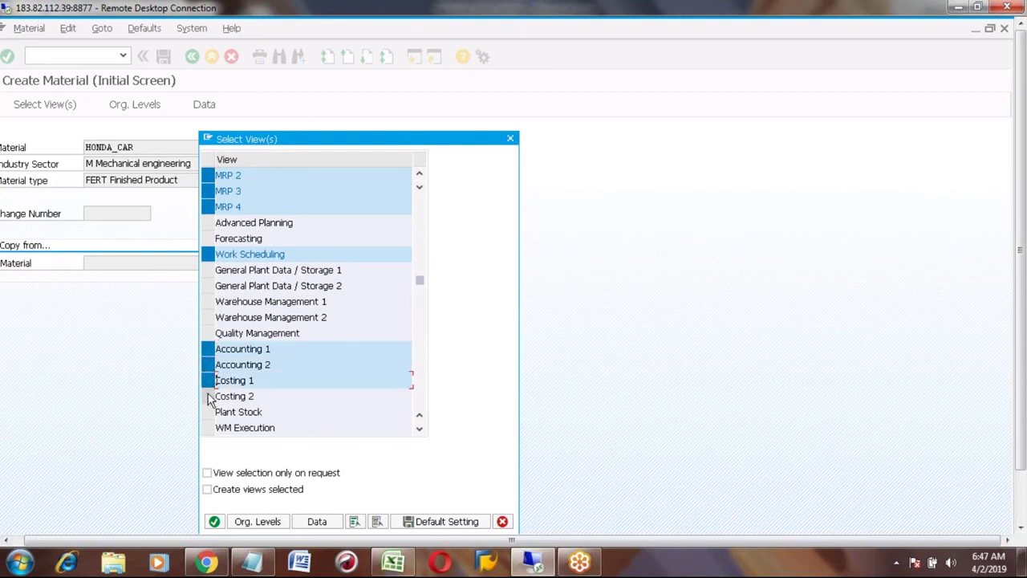
pyautogui.click(210, 397)
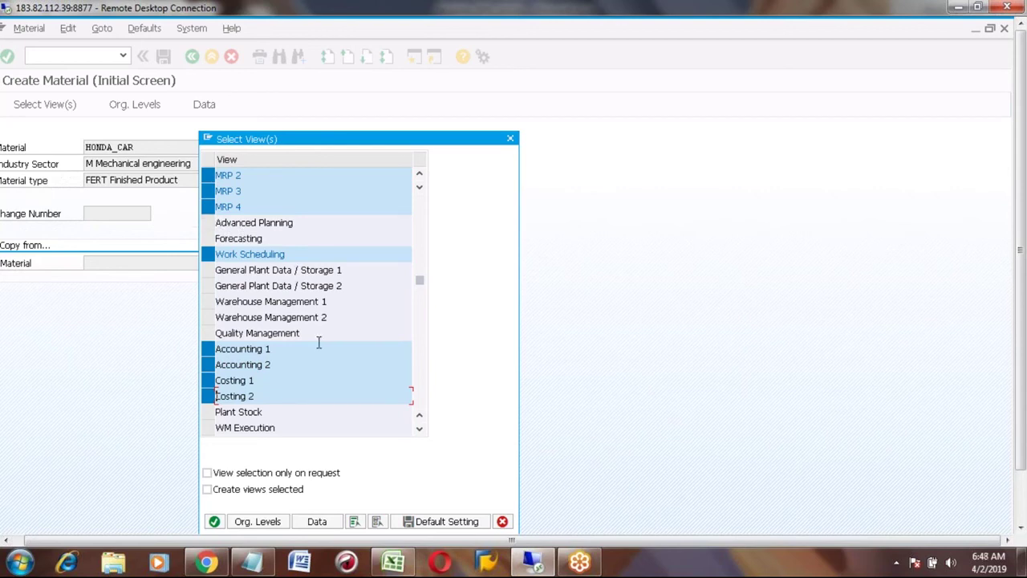
# Confirm the chosen views and set plant A100 with storage location 3 for HONDA_CAR
pyautogui.click(215, 521)
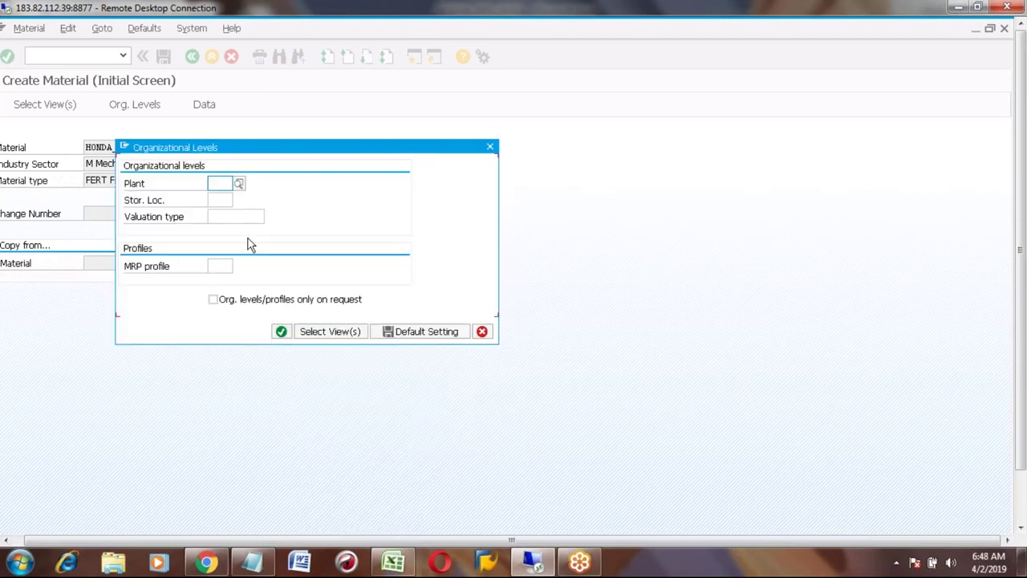
pyautogui.click(216, 181)
pyautogui.write('A')
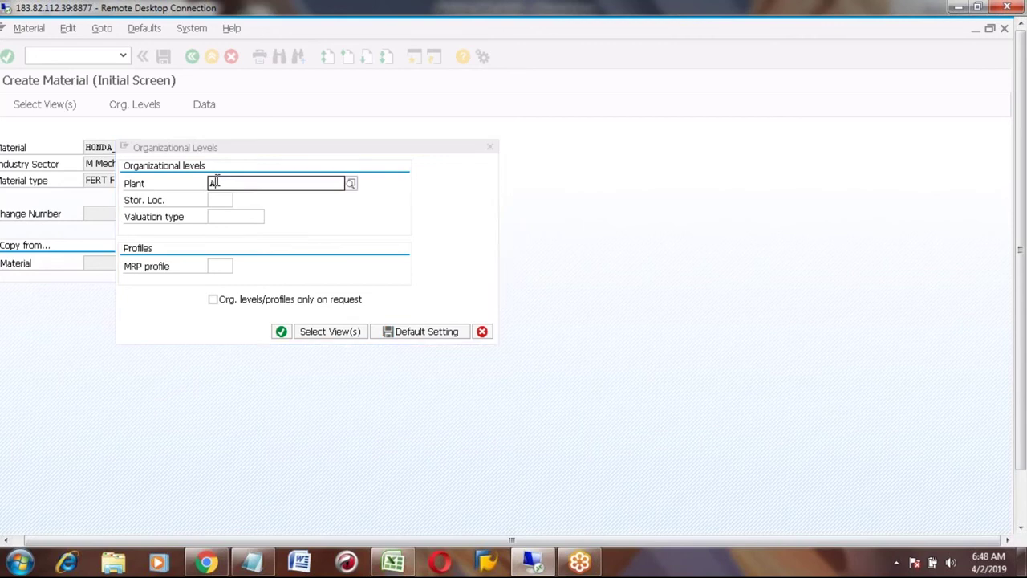
pyautogui.press('Down')
pyautogui.press('Down')
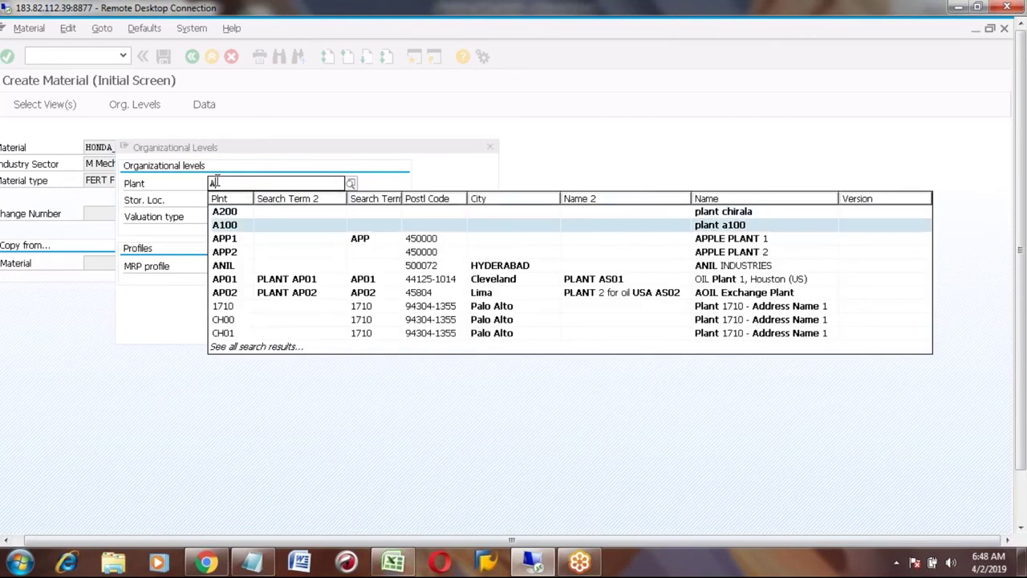
pyautogui.press('Return')
pyautogui.press('Tab')
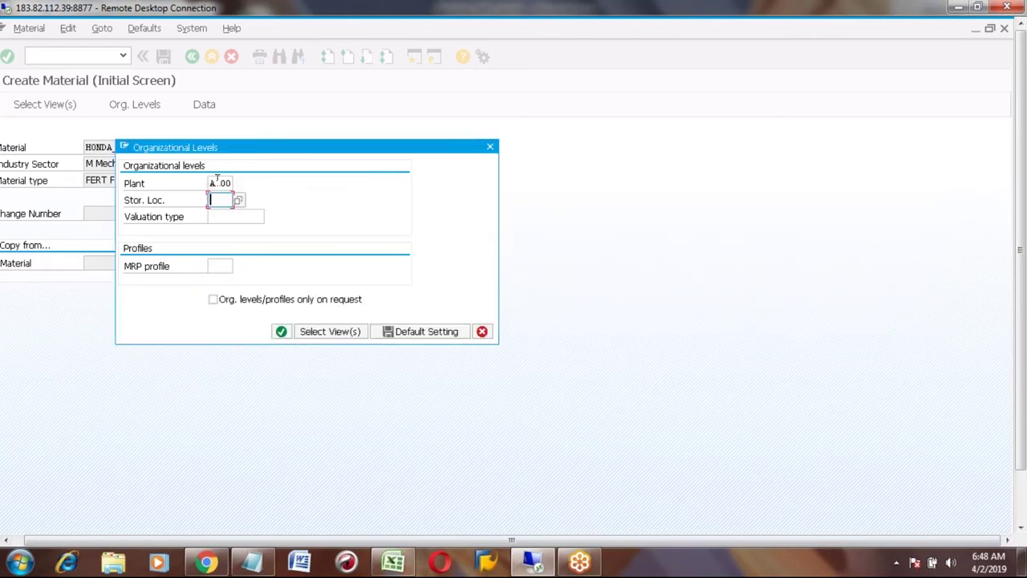
pyautogui.write('3')
pyautogui.press('Return')
pyautogui.press('Return')
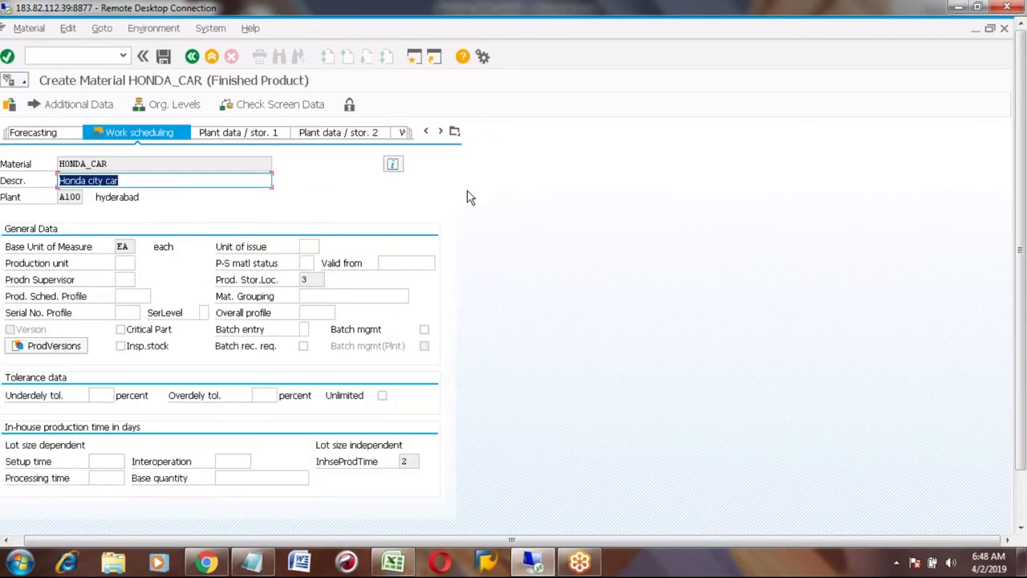
pyautogui.click(454, 132)
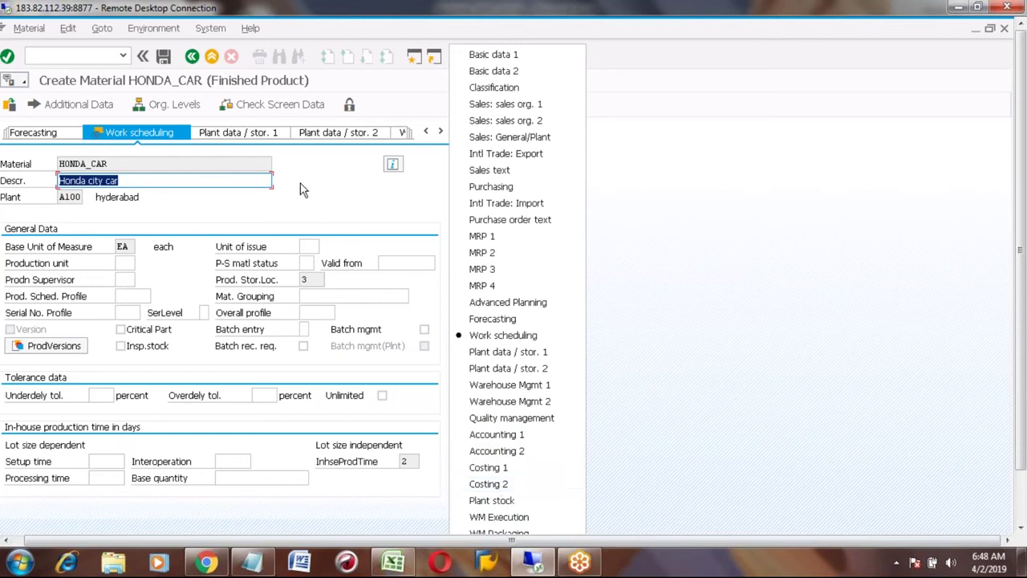
pyautogui.click(297, 210)
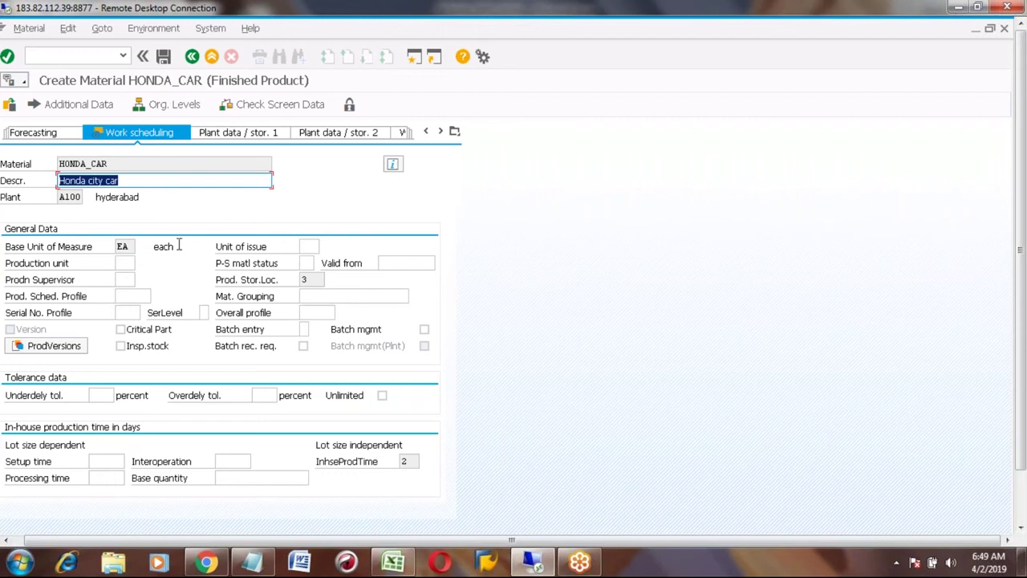
pyautogui.click(38, 301)
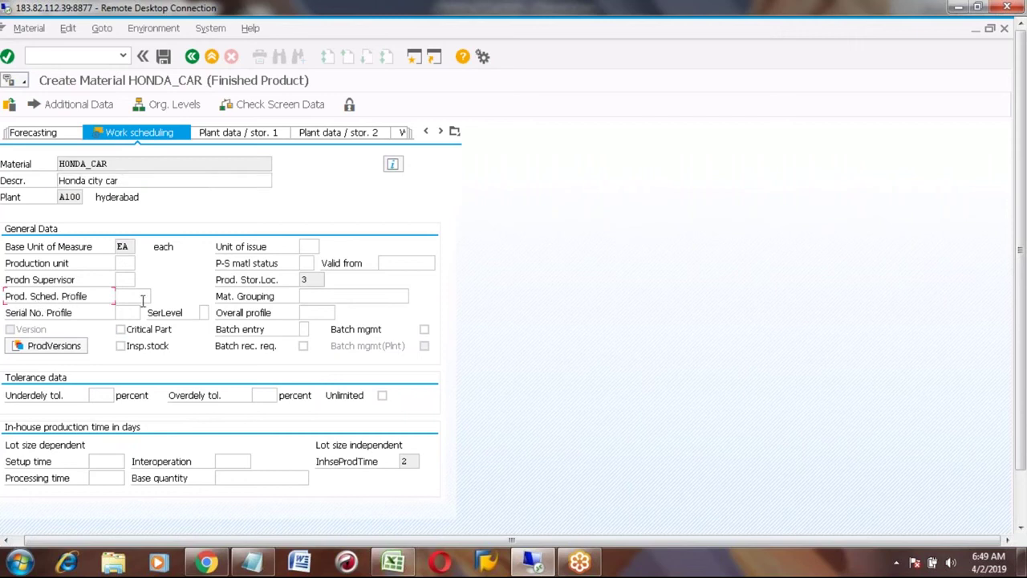
pyautogui.click(138, 298)
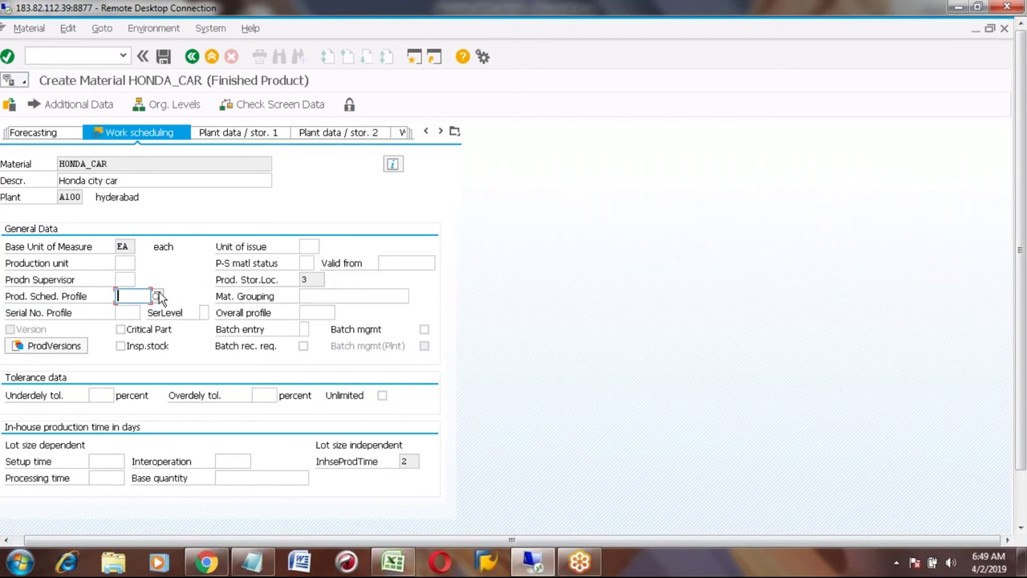
pyautogui.click(158, 296)
# From the Prod. Sched. Profile field help, open the production orders scheduling profile IMG activity
pyautogui.press('F1')
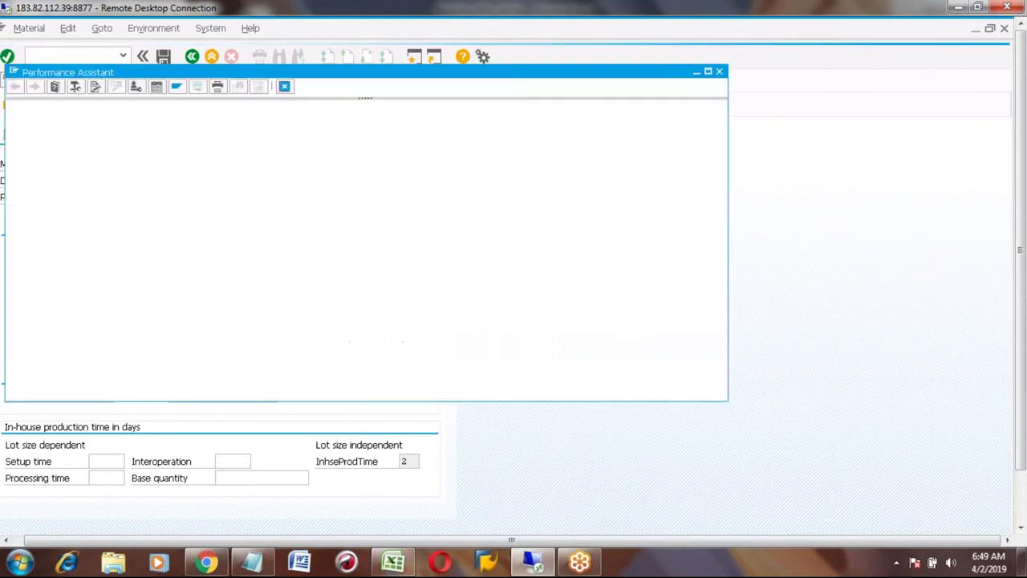
pyautogui.click(610, 187)
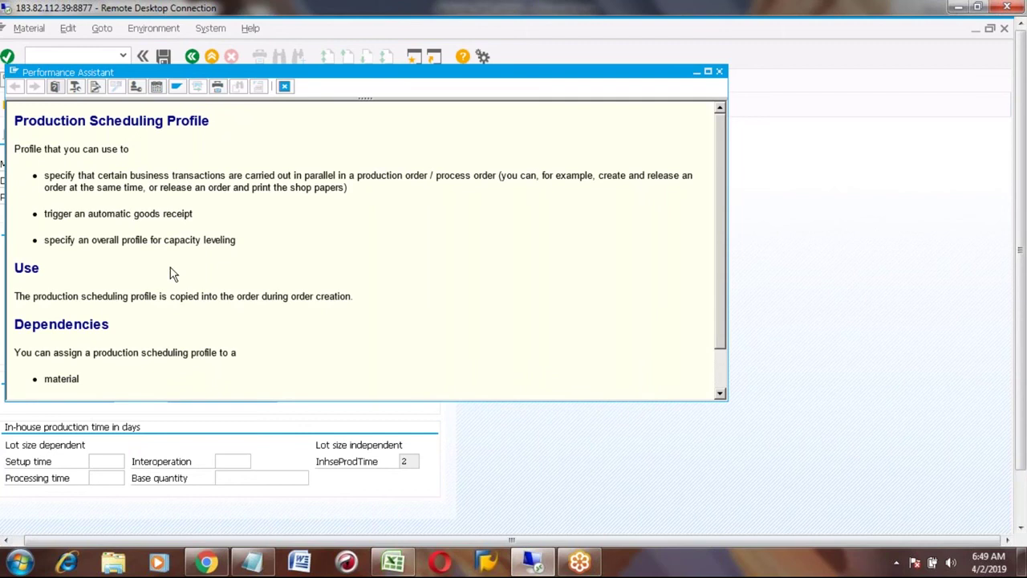
pyautogui.click(137, 88)
pyautogui.click(310, 200)
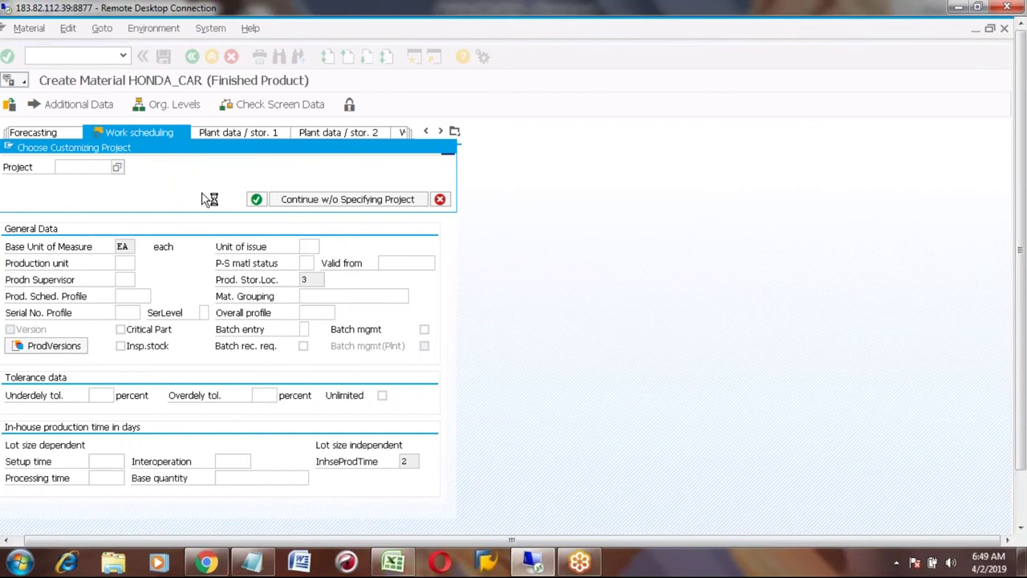
pyautogui.click(9, 215)
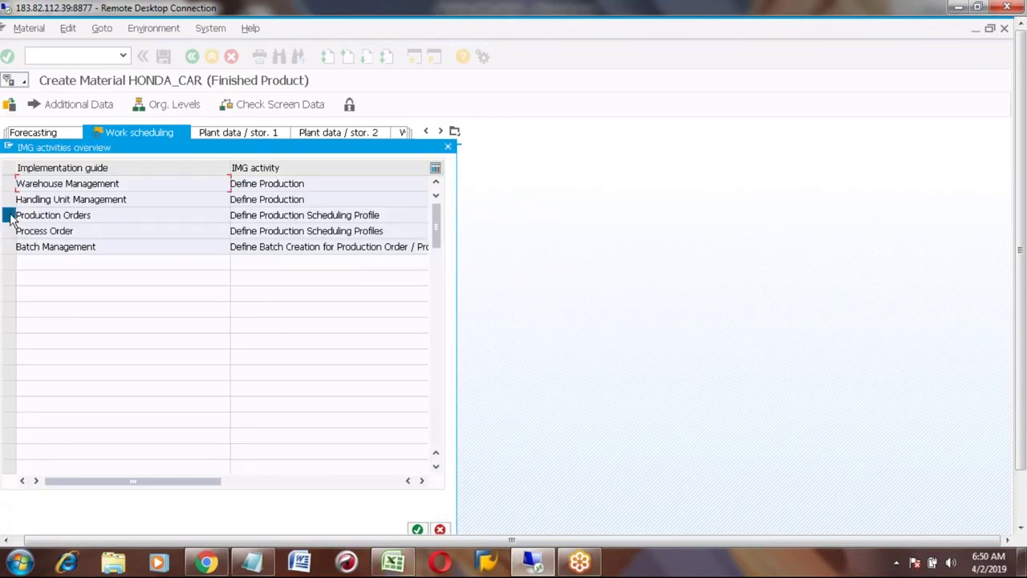
pyautogui.click(418, 529)
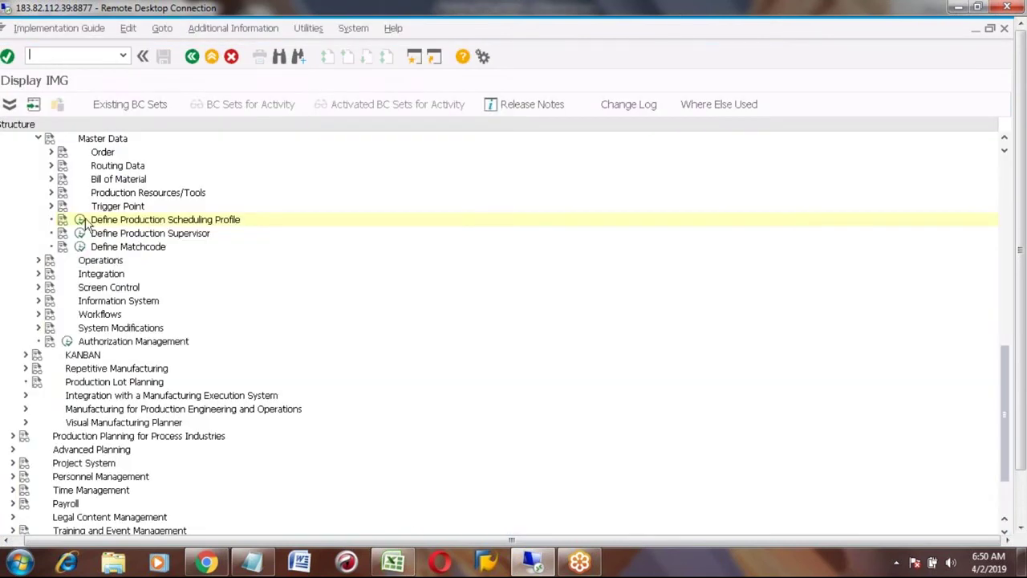
# Copy plant 3001's production scheduling profile to a new entry for plant A100
pyautogui.click(82, 220)
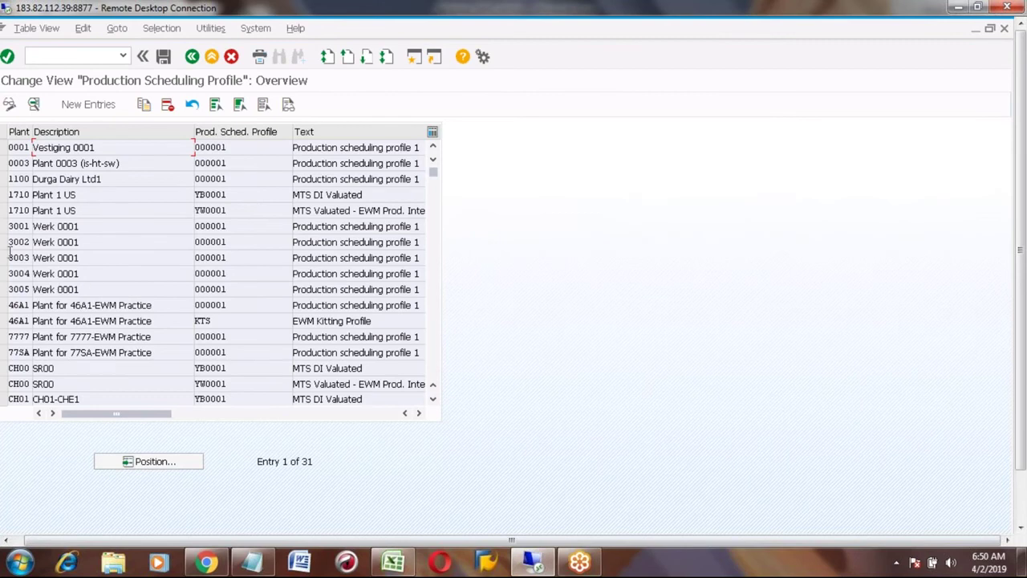
pyautogui.click(5, 227)
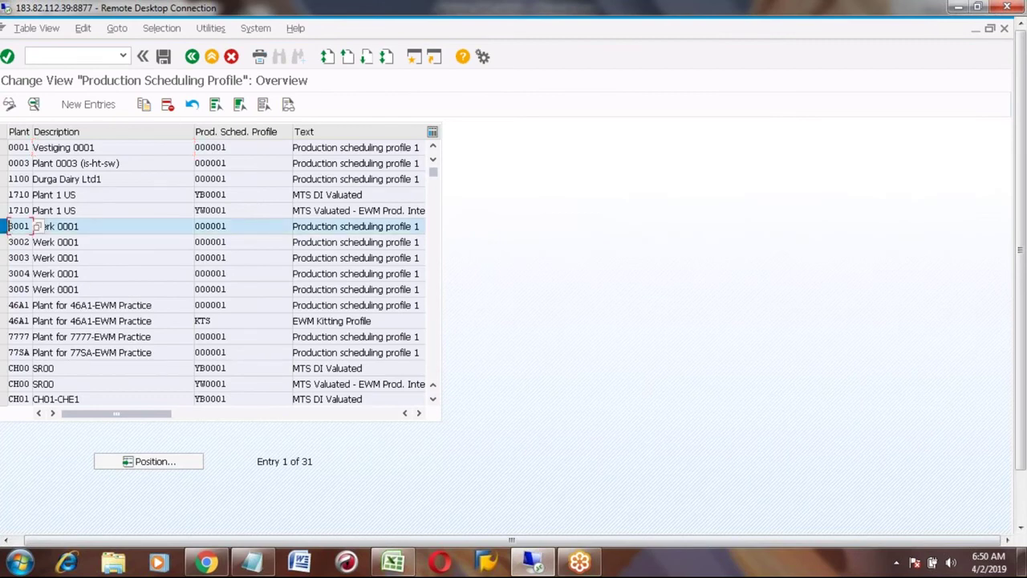
pyautogui.click(144, 105)
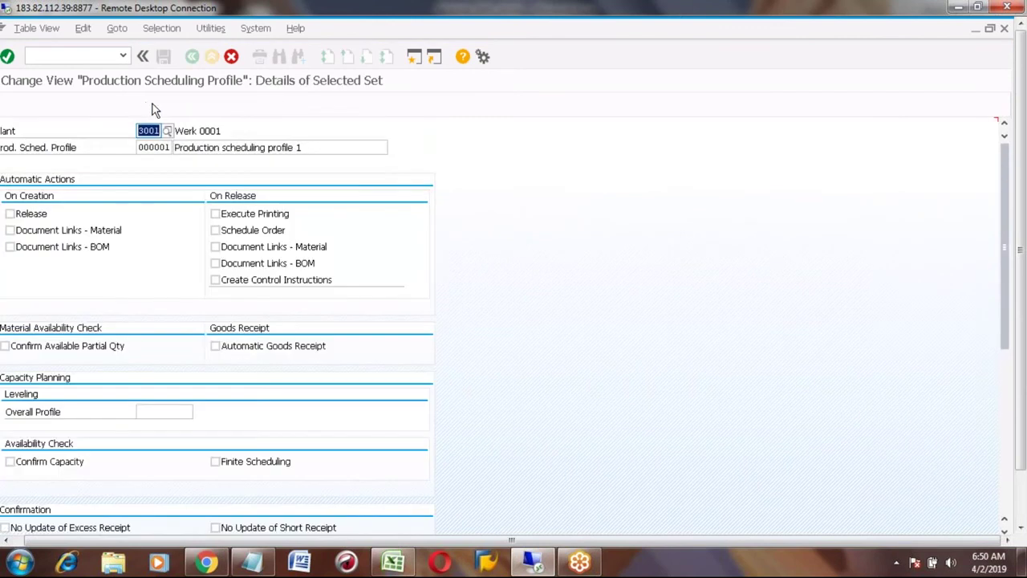
pyautogui.write('A100')
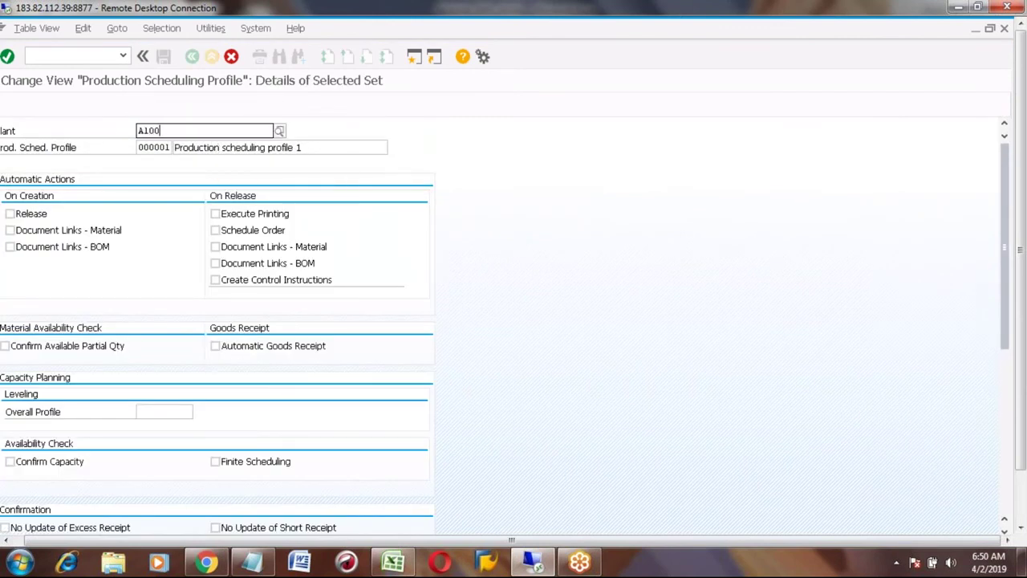
pyautogui.press('Return')
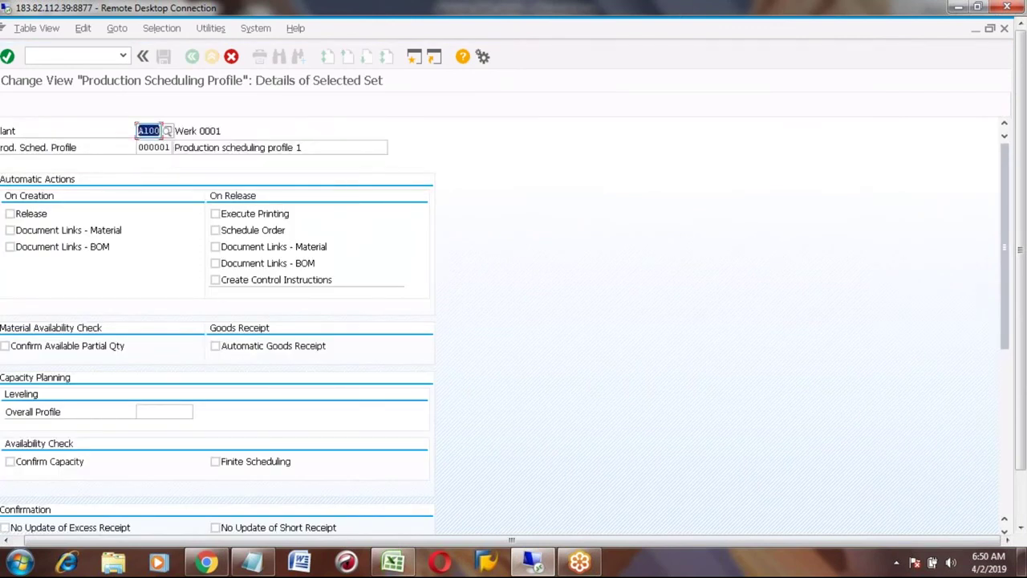
pyautogui.press('F3')
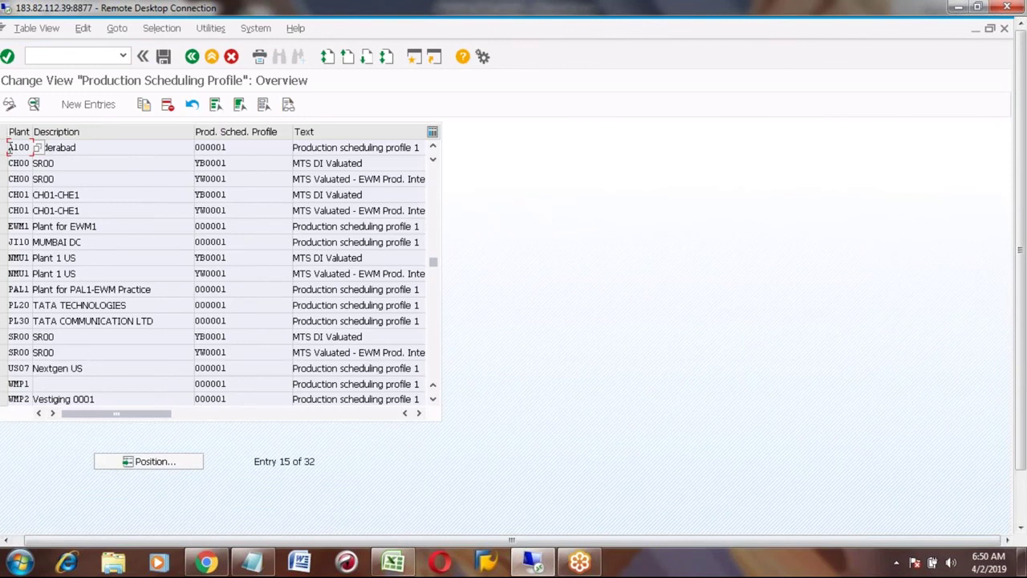
# Open the details of the A100 production scheduling profile 000001
pyautogui.click(3, 146)
pyautogui.click(34, 105)
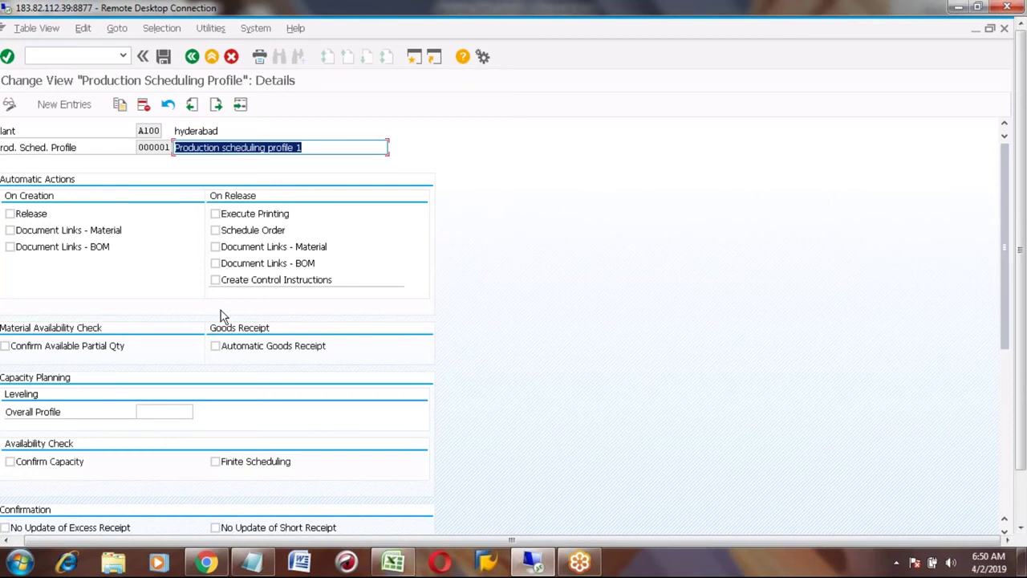
pyautogui.click(6, 542)
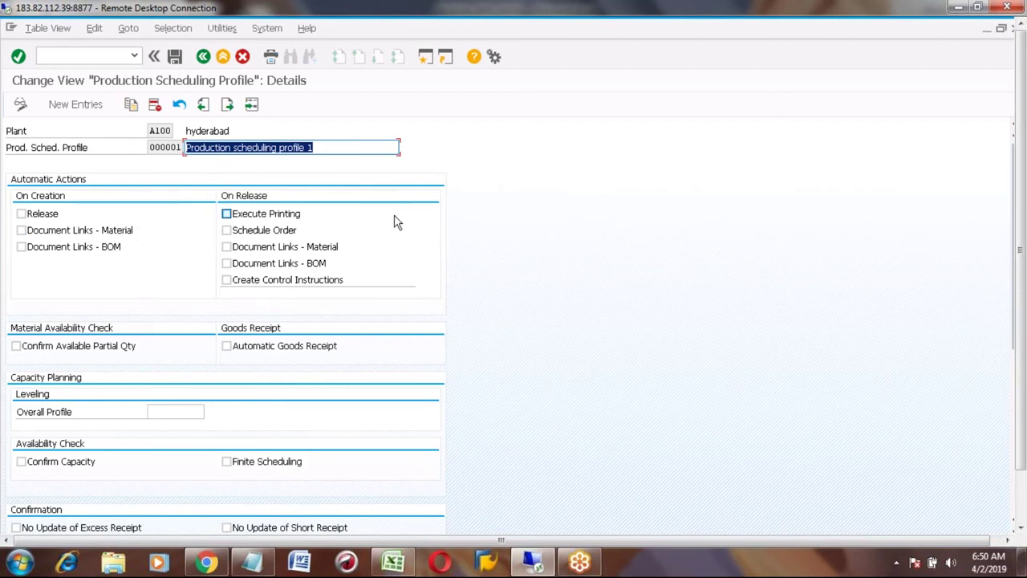
# Tick Execute Printing and Document Links - Material under On Release, leaving BOM links unticked
pyautogui.click(226, 215)
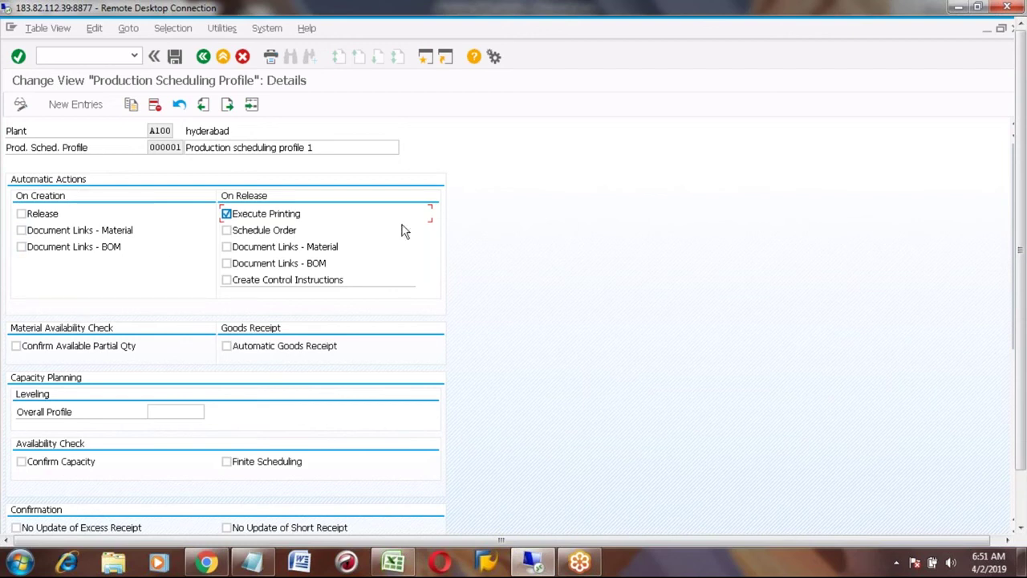
pyautogui.click(227, 264)
pyautogui.click(227, 264)
pyautogui.click(227, 247)
pyautogui.click(22, 215)
pyautogui.click(21, 211)
# Untick Release on creation and tick Automatic Goods Receipt in the Goods Receipt section
pyautogui.click(21, 215)
pyautogui.click(227, 347)
pyautogui.click(17, 347)
pyautogui.click(172, 411)
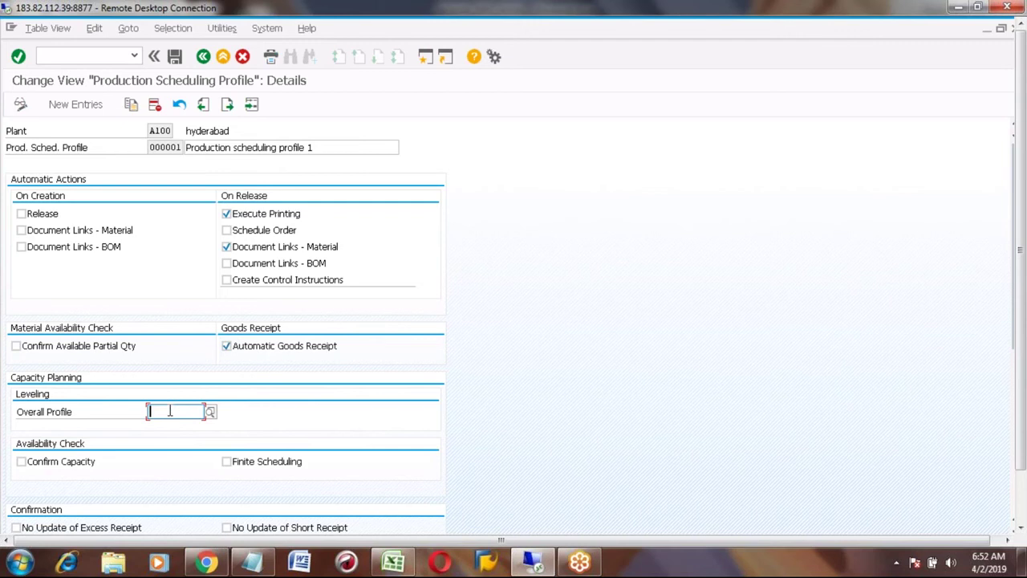
# Set Automatic Batch Creation in the Order to 1, batch creation at order creation
pyautogui.click(1021, 501)
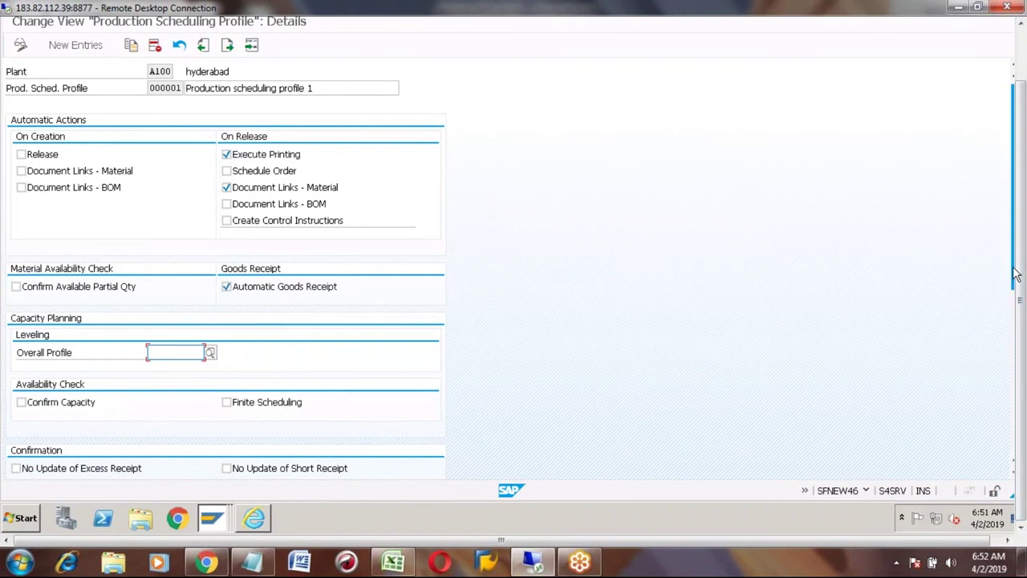
pyautogui.click(1015, 311)
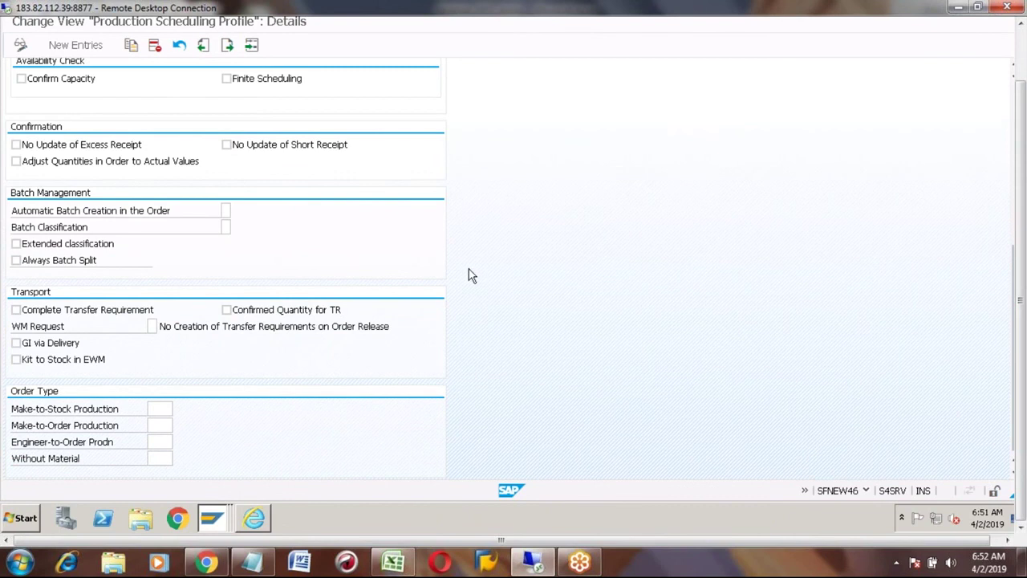
pyautogui.click(226, 211)
pyautogui.click(237, 211)
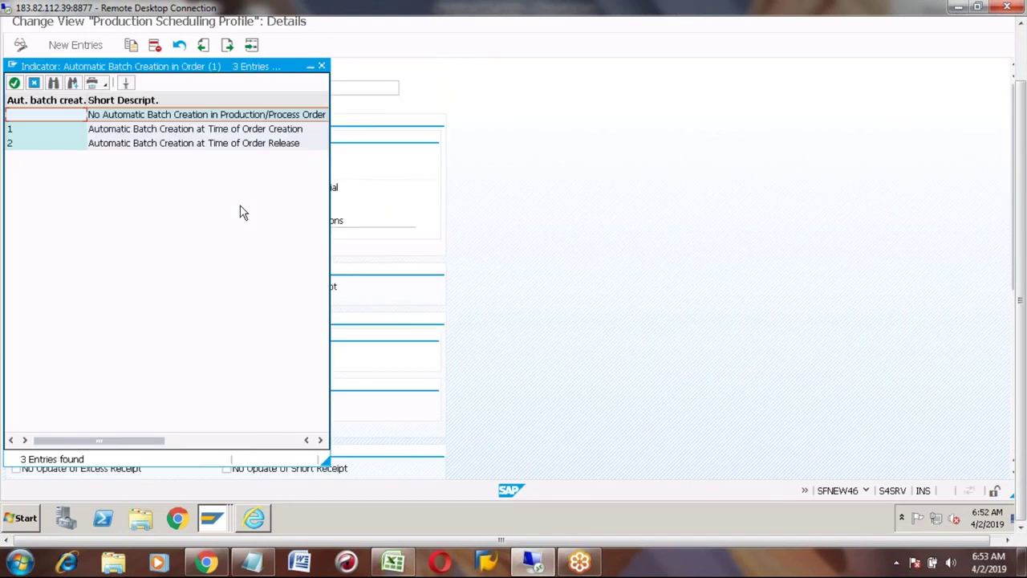
pyautogui.click(118, 131)
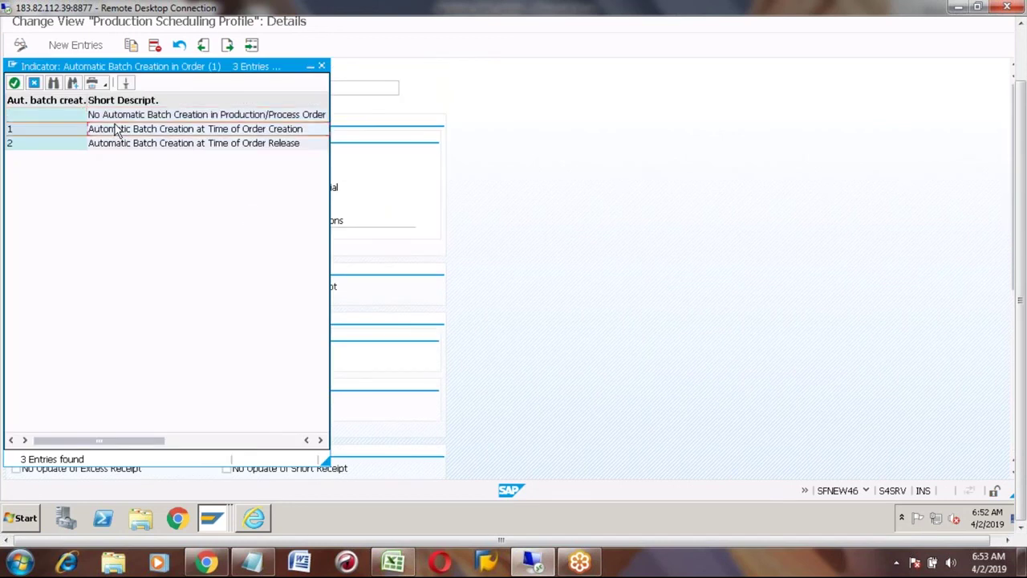
pyautogui.click(121, 148)
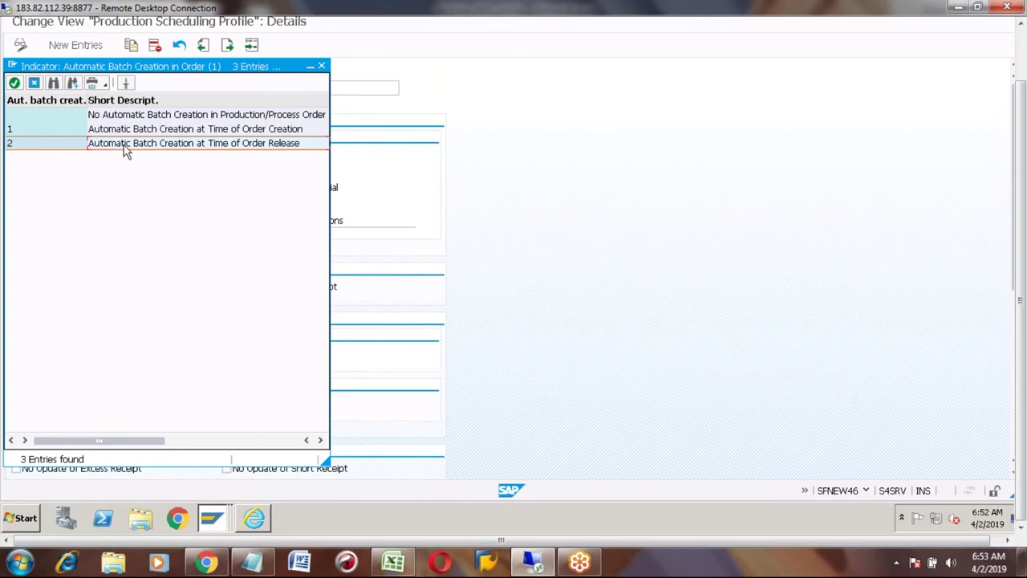
pyautogui.doubleClick(112, 130)
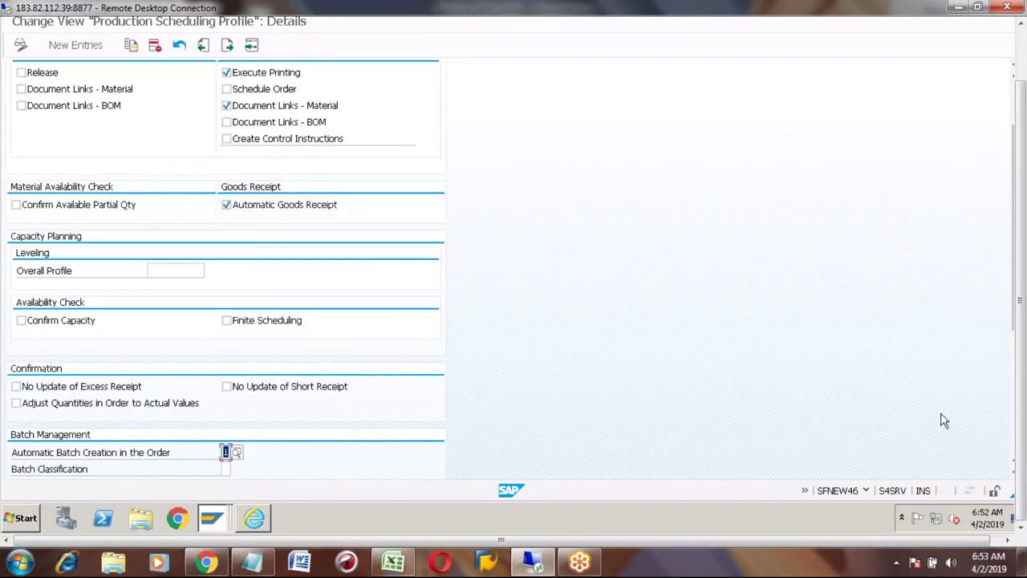
pyautogui.click(1013, 438)
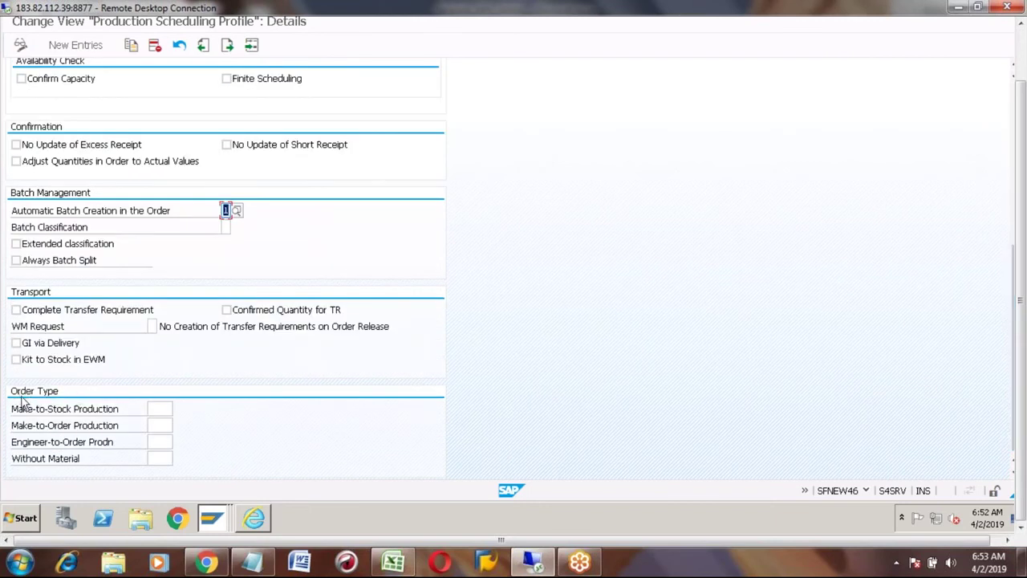
pyautogui.click(157, 407)
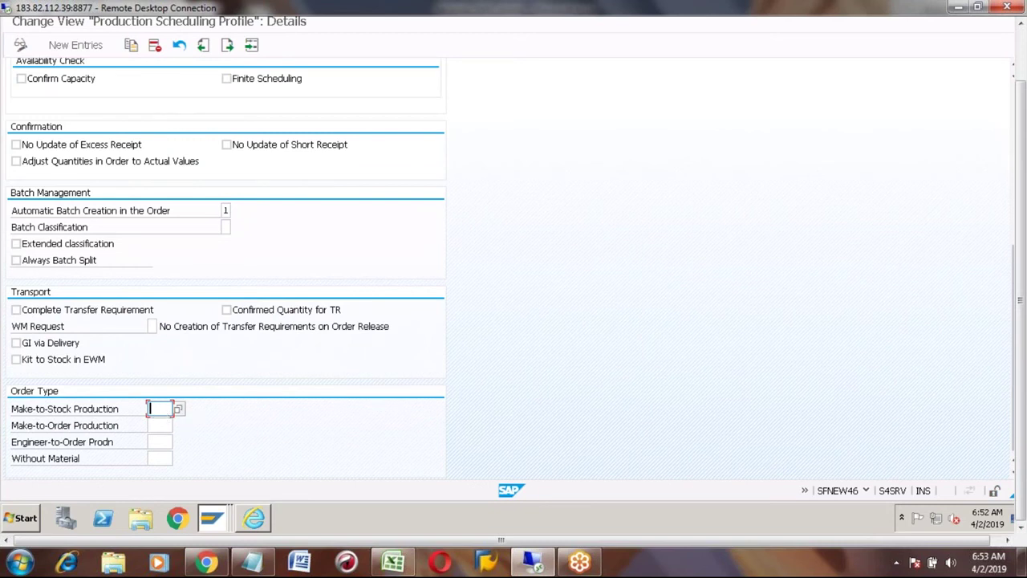
# Enter make-to-stock order type PP01 in Make-to-Stock Production
pyautogui.write('PP01')
pyautogui.click(1023, 56)
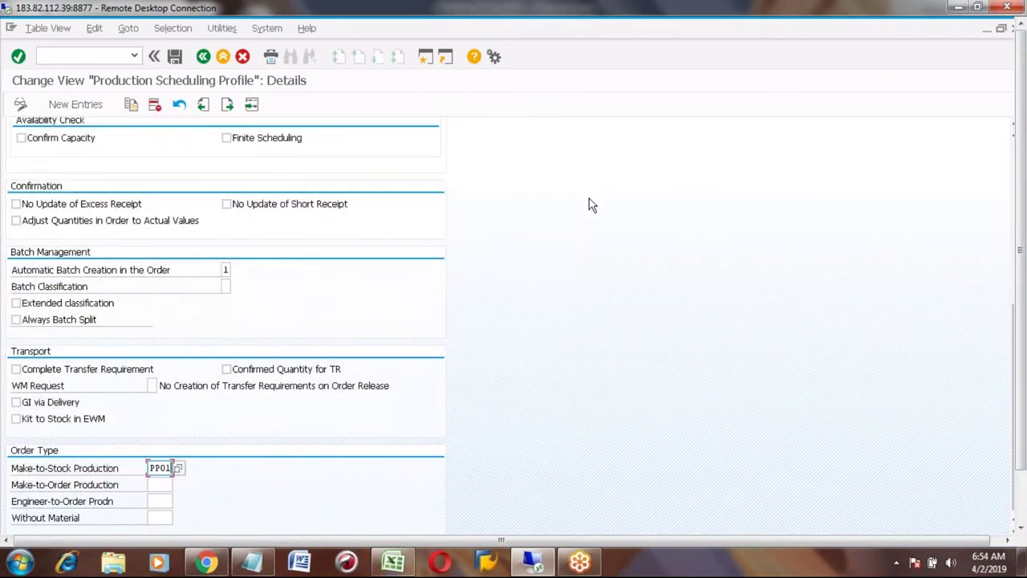
pyautogui.click(1014, 154)
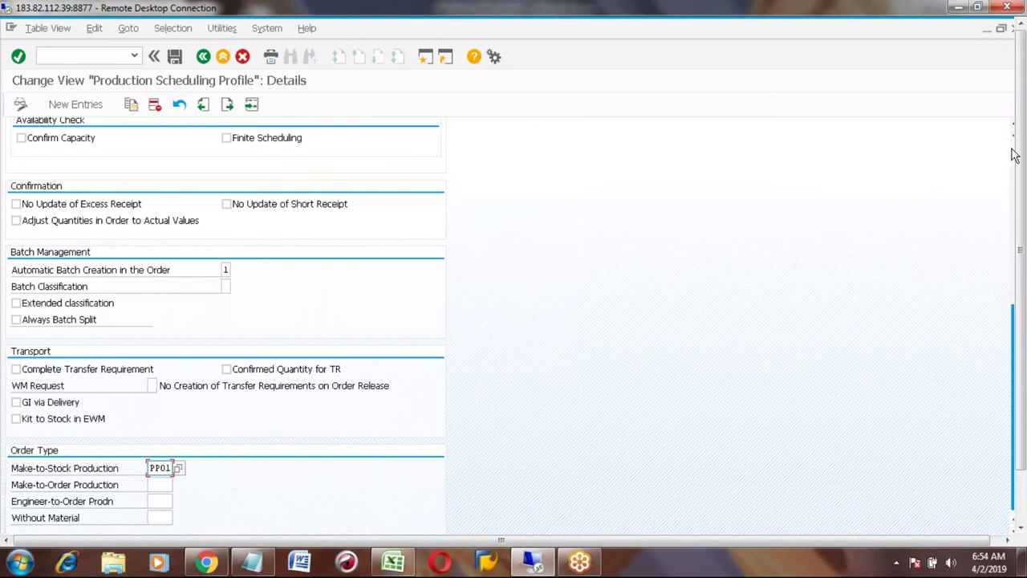
pyautogui.moveTo(1013, 154); pyautogui.dragTo(1013, 129)
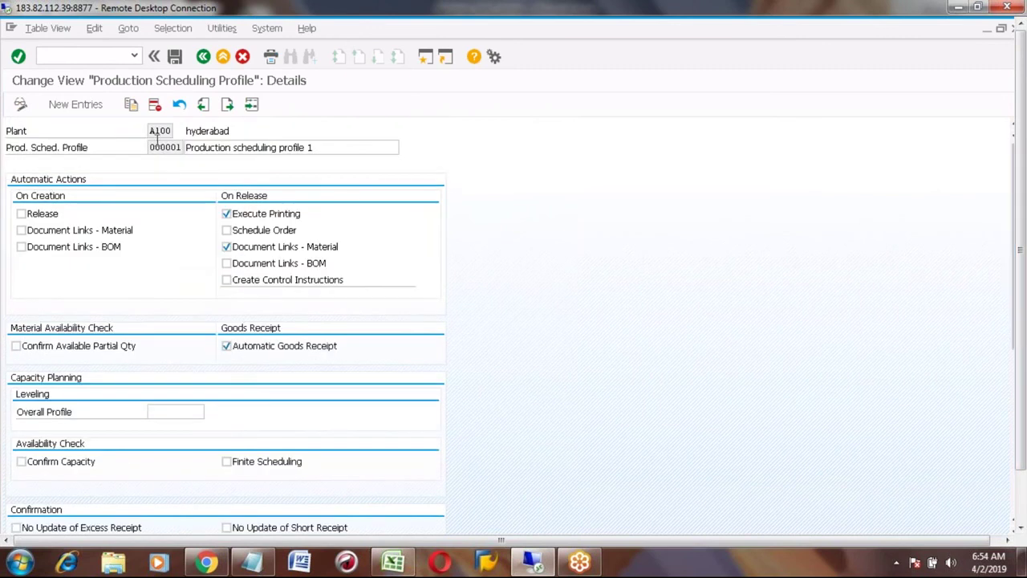
# Save the profile under the customizing request and go back to SAP Easy Access
pyautogui.click(175, 56)
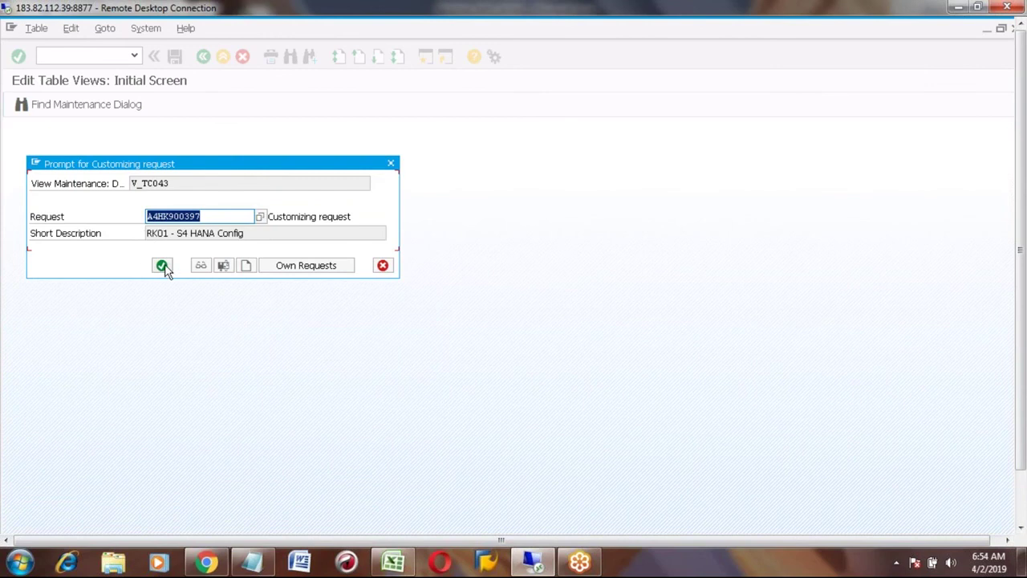
pyautogui.click(163, 266)
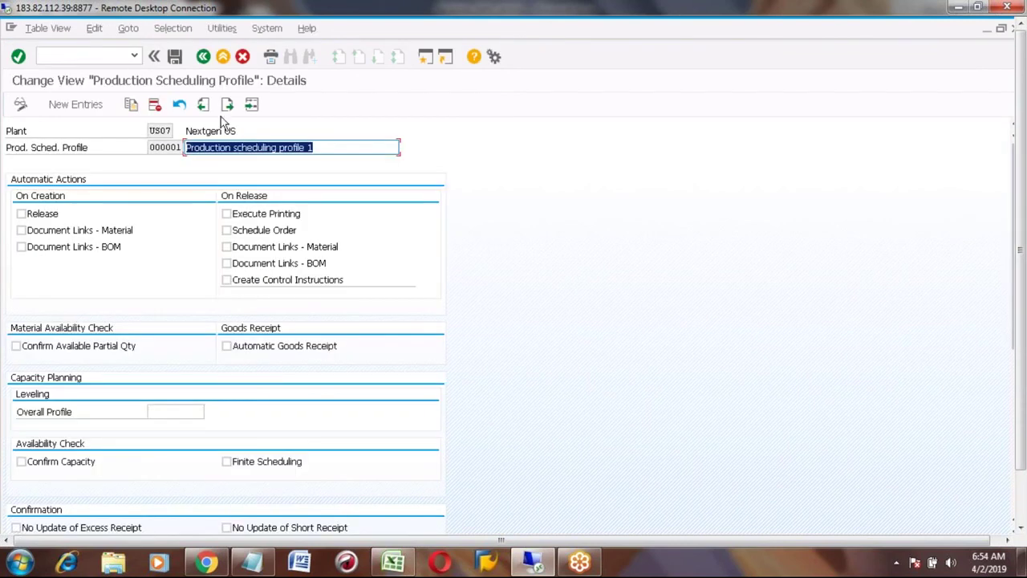
pyautogui.click(209, 57)
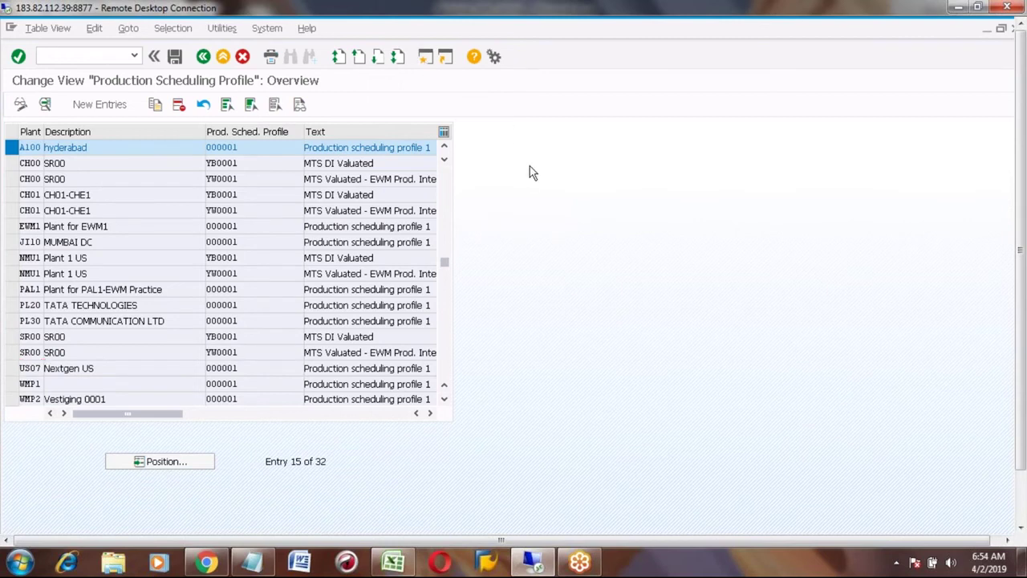
pyautogui.press('F3')
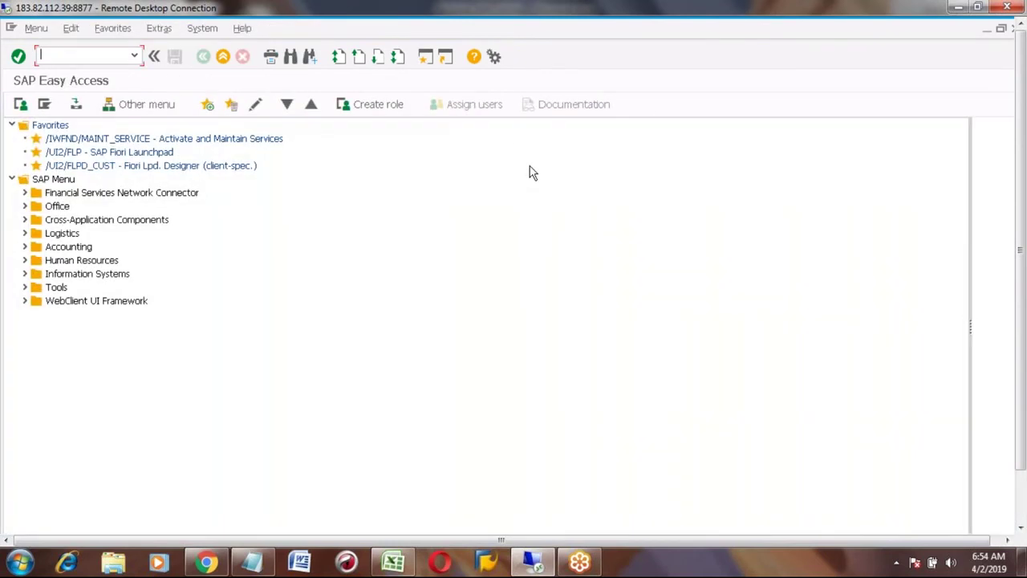
# Start SPRO and open the SAP Reference IMG
pyautogui.write('SPRO')
pyautogui.press('Return')
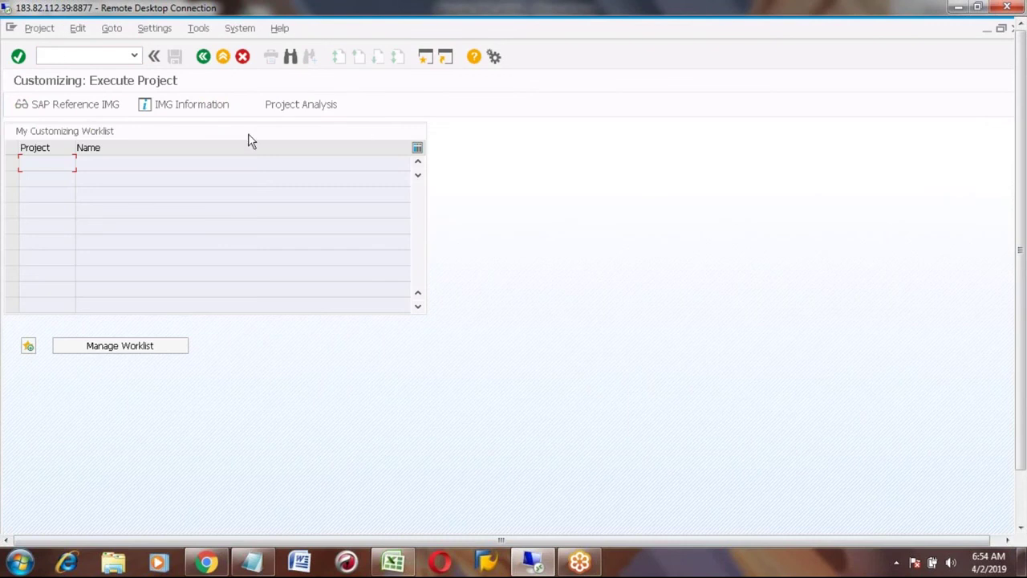
pyautogui.click(87, 107)
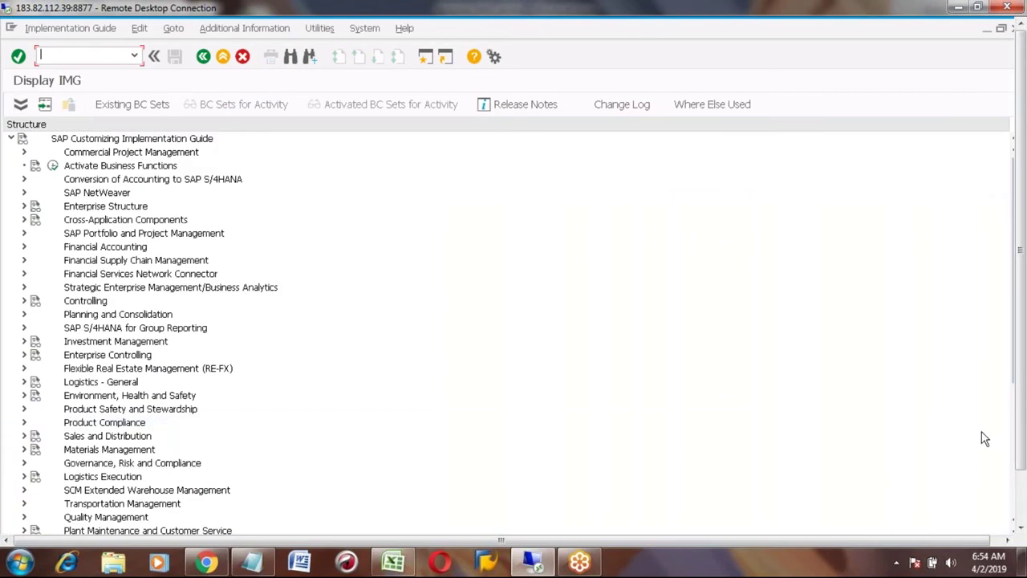
pyautogui.click(1020, 530)
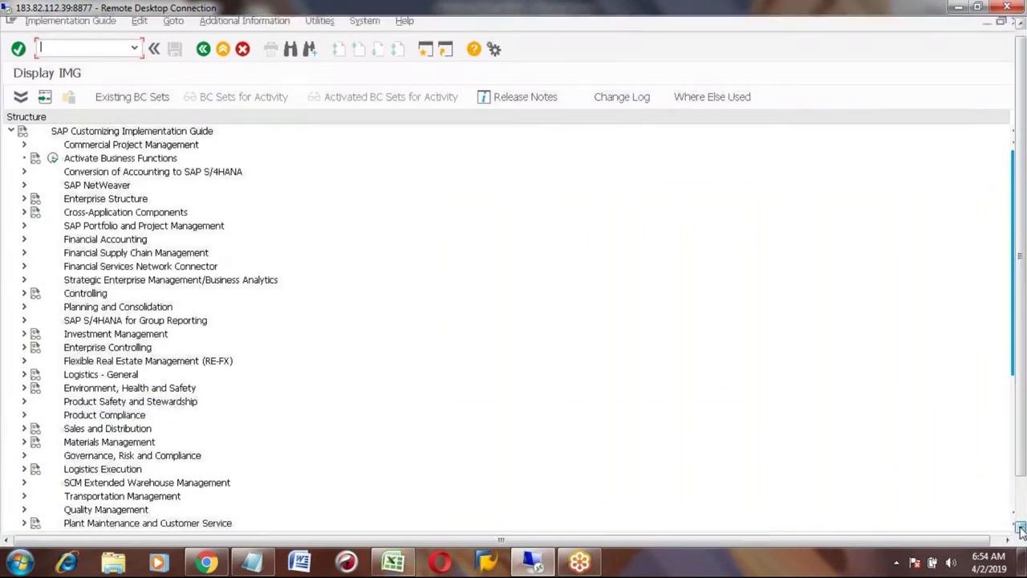
pyautogui.click(1020, 530)
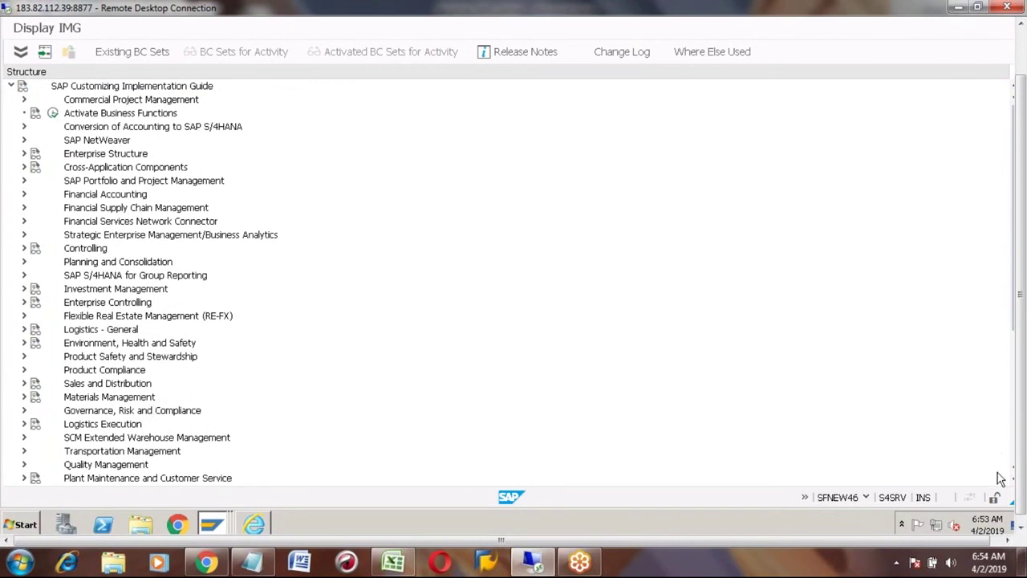
pyautogui.scroll(-3, 1014, 482)
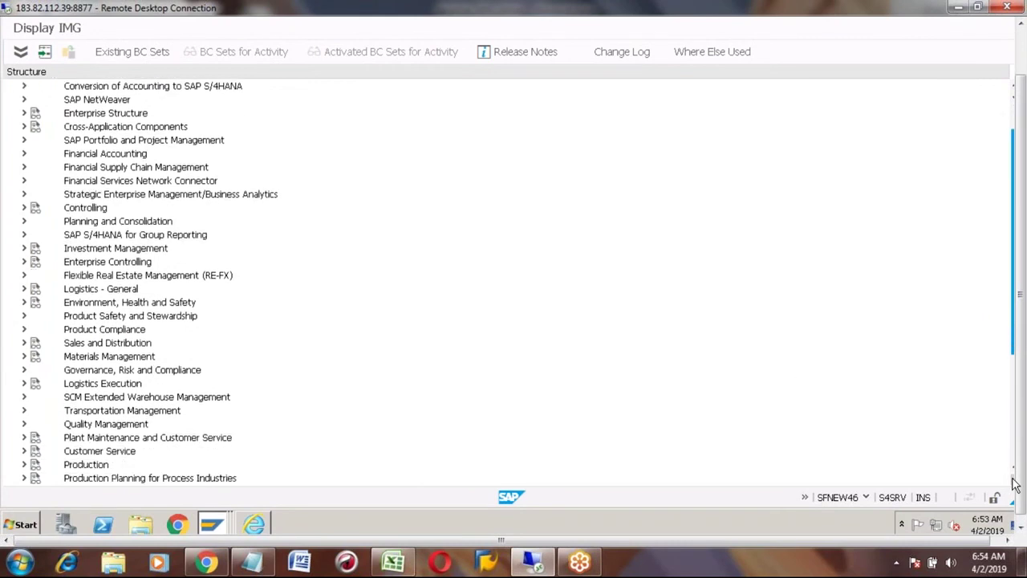
# Expand Production and browse Production Planning's Demand Management, then collapse Production Planning again
pyautogui.click(88, 411)
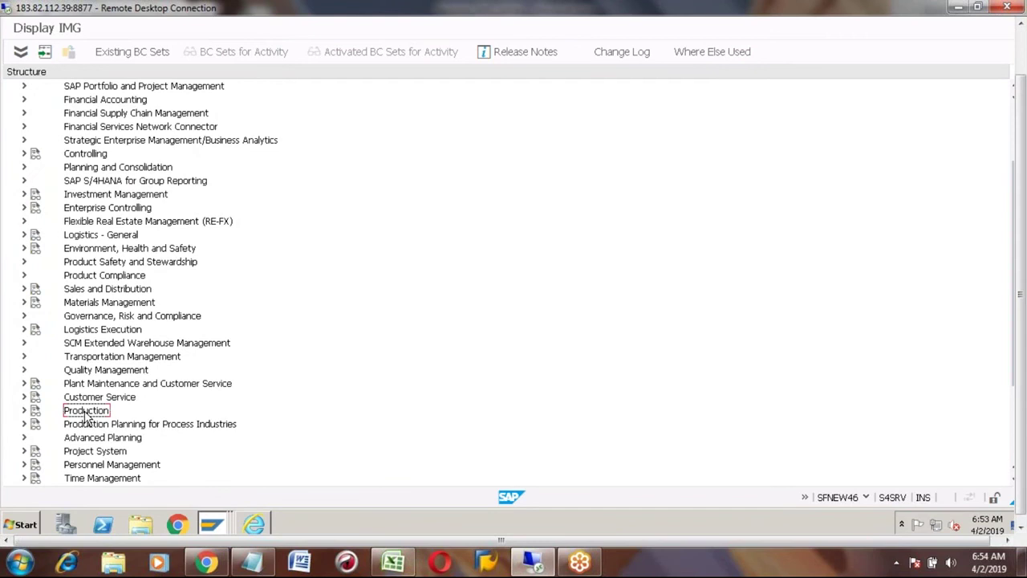
pyautogui.click(24, 410)
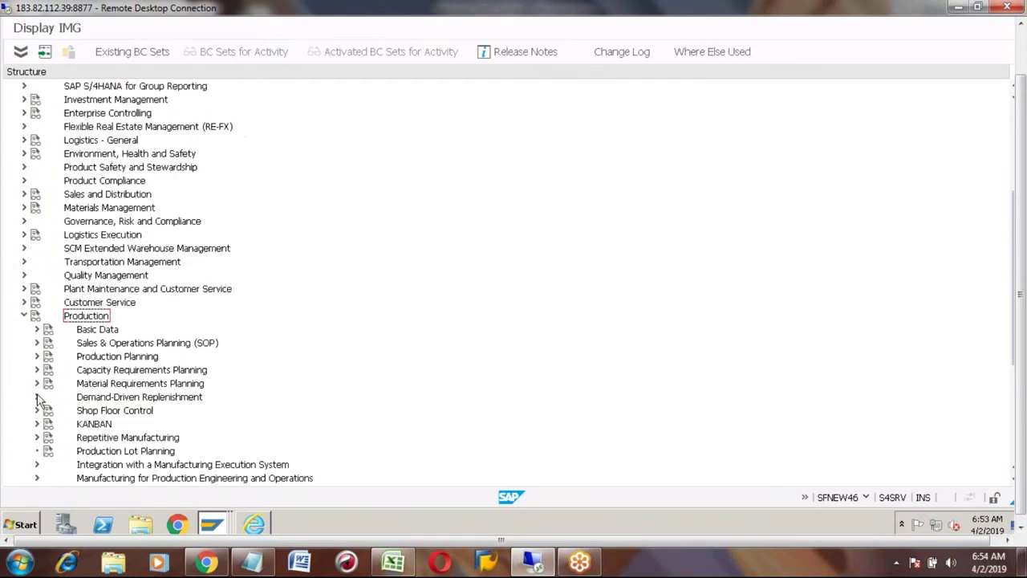
pyautogui.click(87, 358)
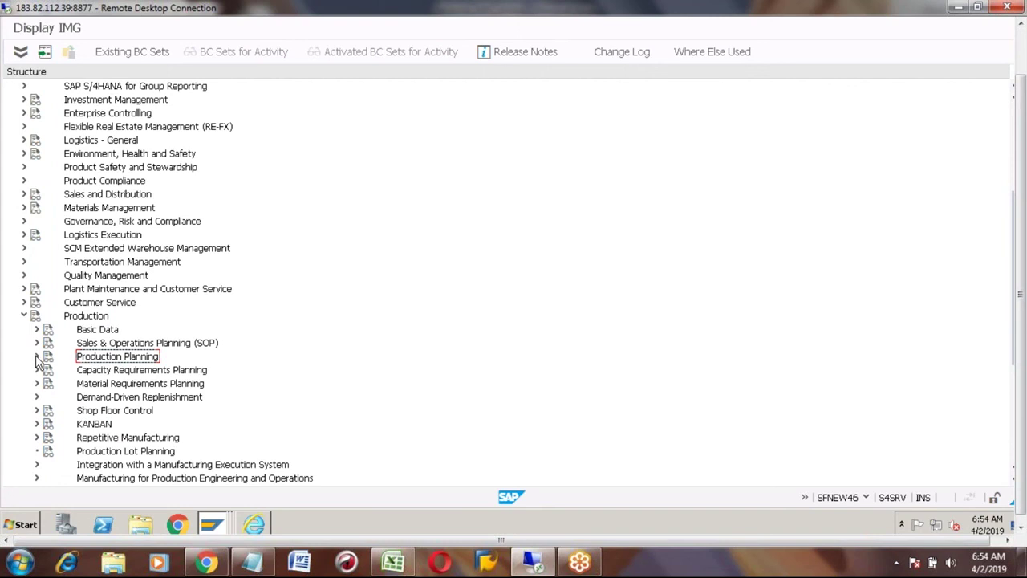
pyautogui.click(36, 356)
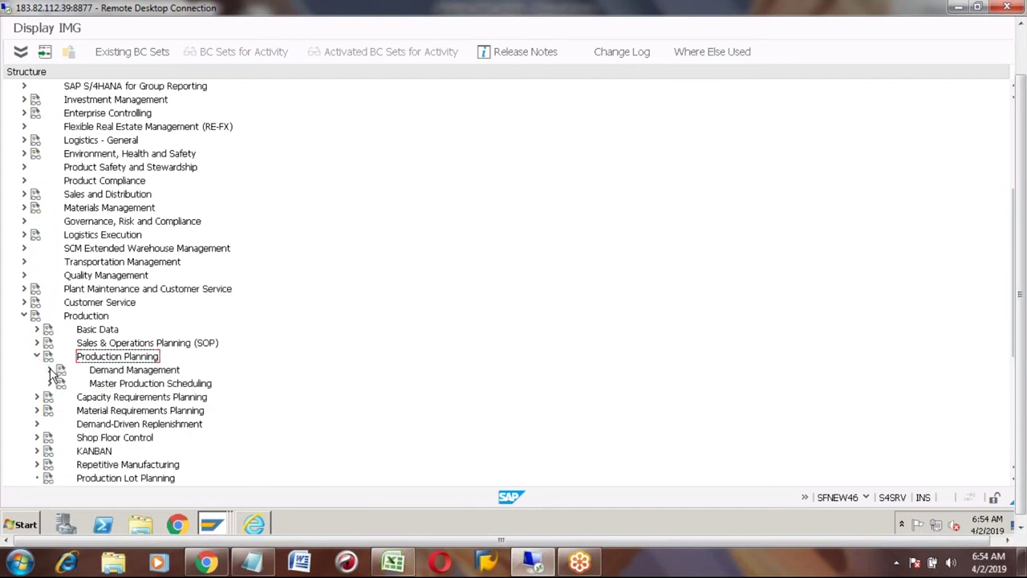
pyautogui.click(49, 370)
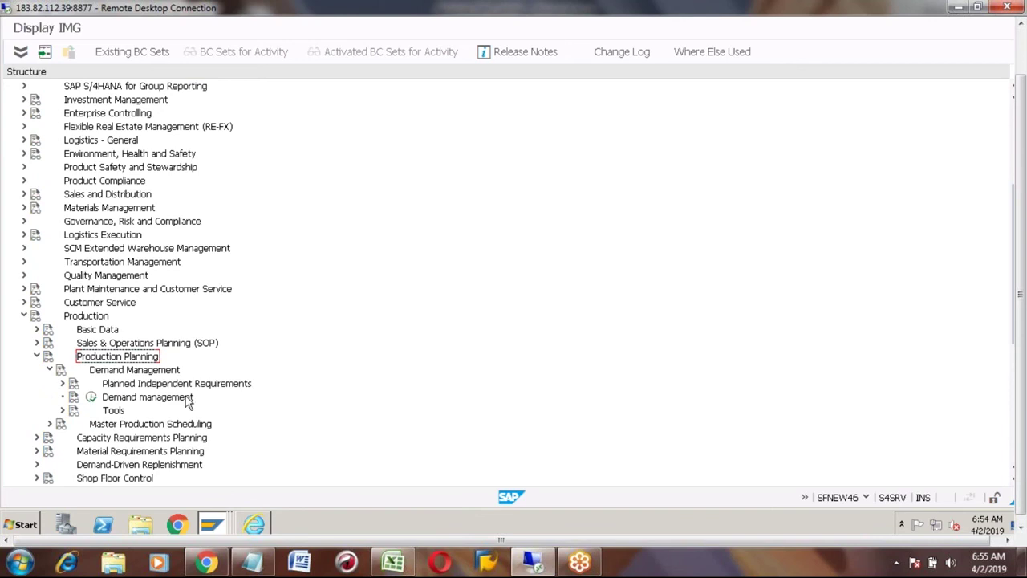
pyautogui.click(63, 383)
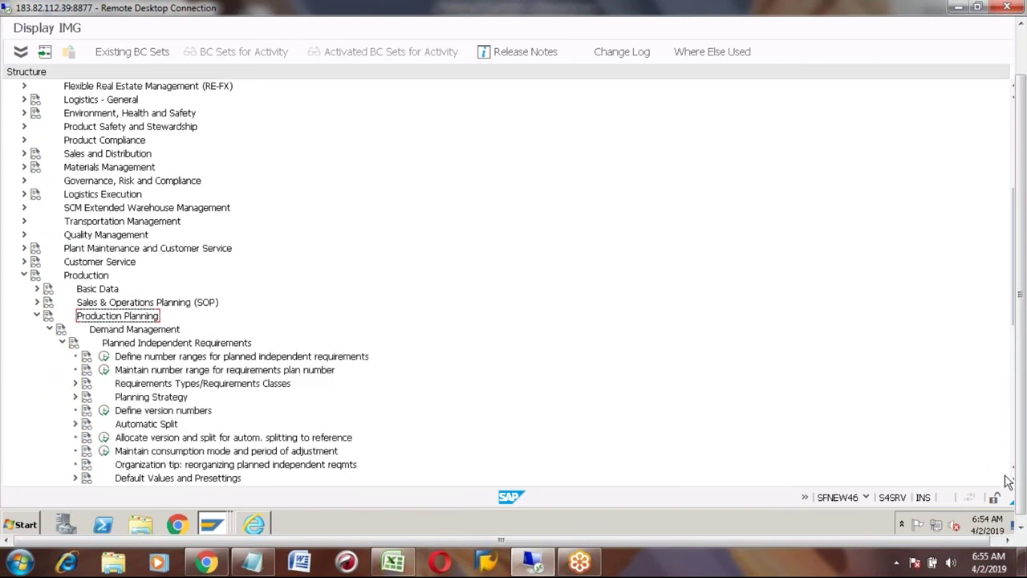
pyautogui.scroll(-6, 1014, 485)
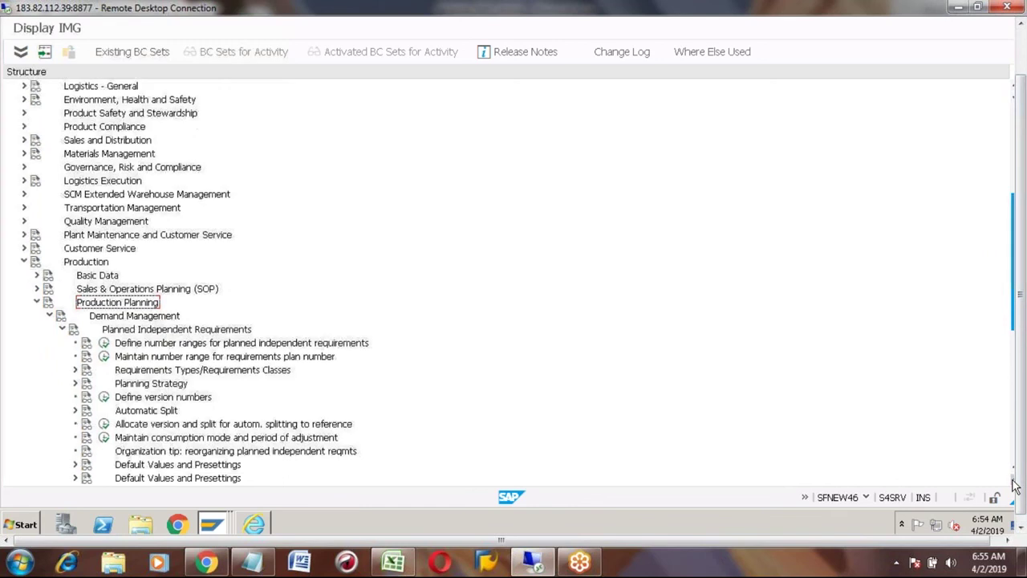
pyautogui.scroll(-2, 1014, 485)
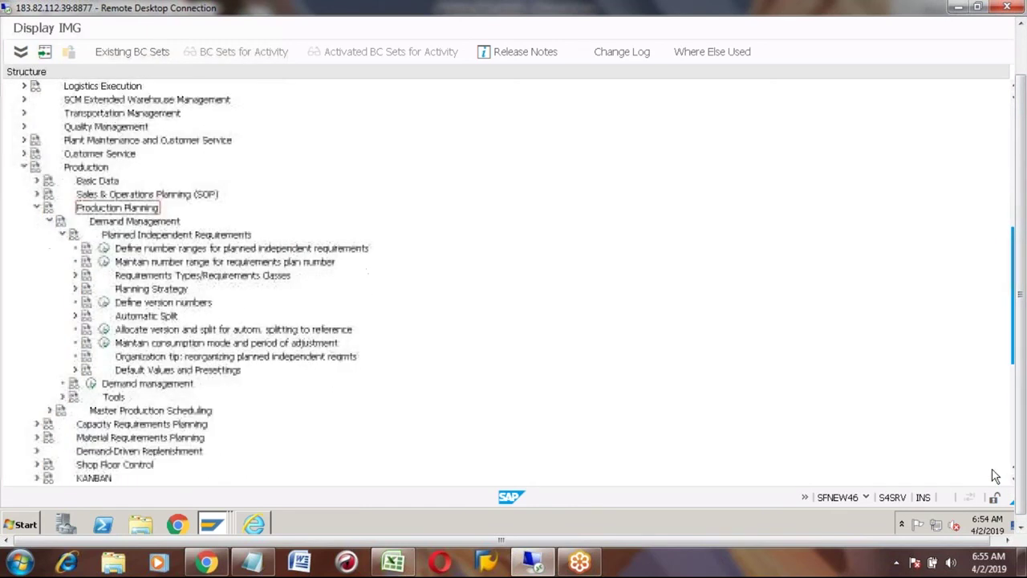
pyautogui.click(49, 221)
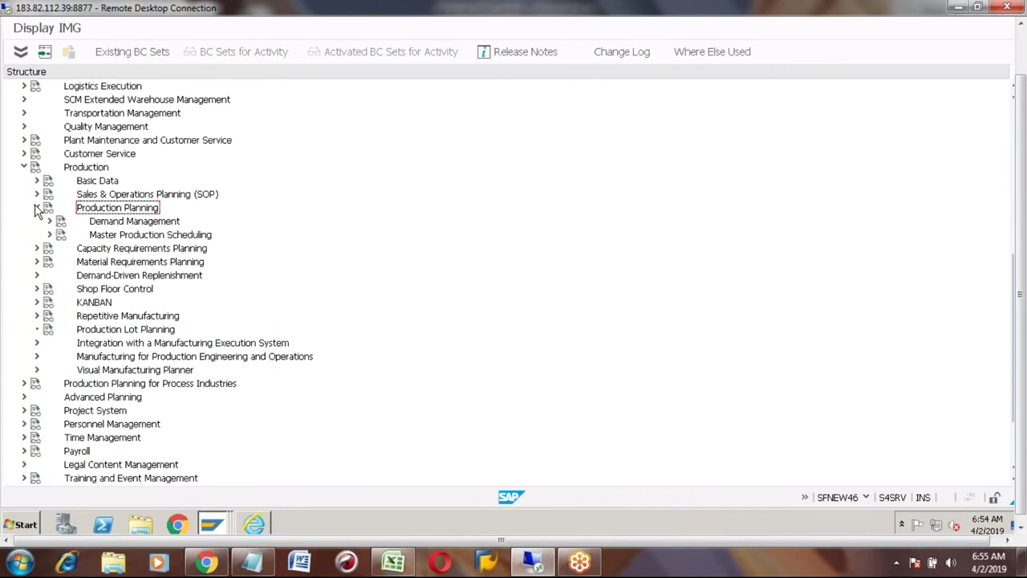
pyautogui.click(37, 208)
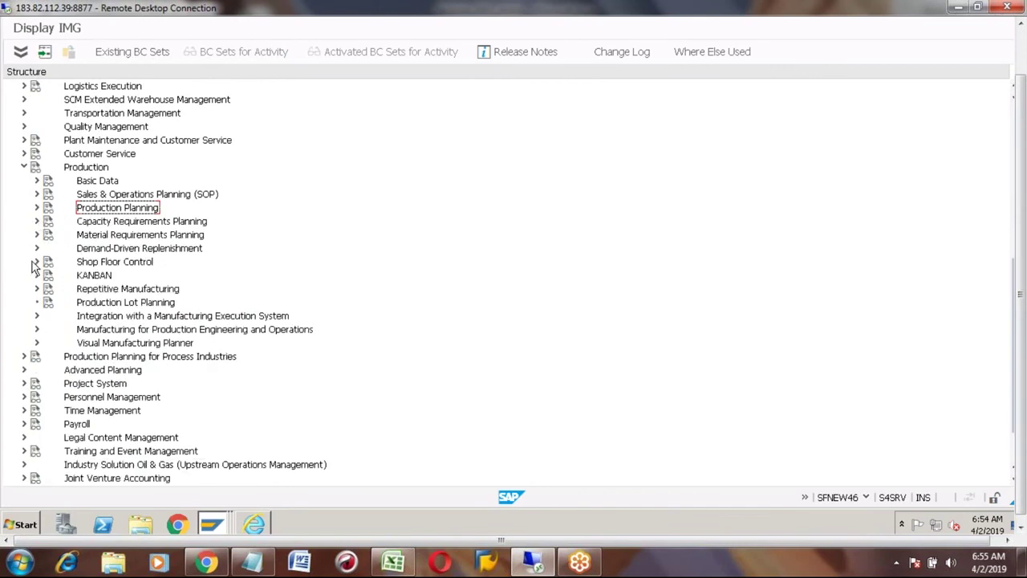
# Execute Define Production Scheduling Profile under Shop Floor Control > Master Data
pyautogui.click(36, 261)
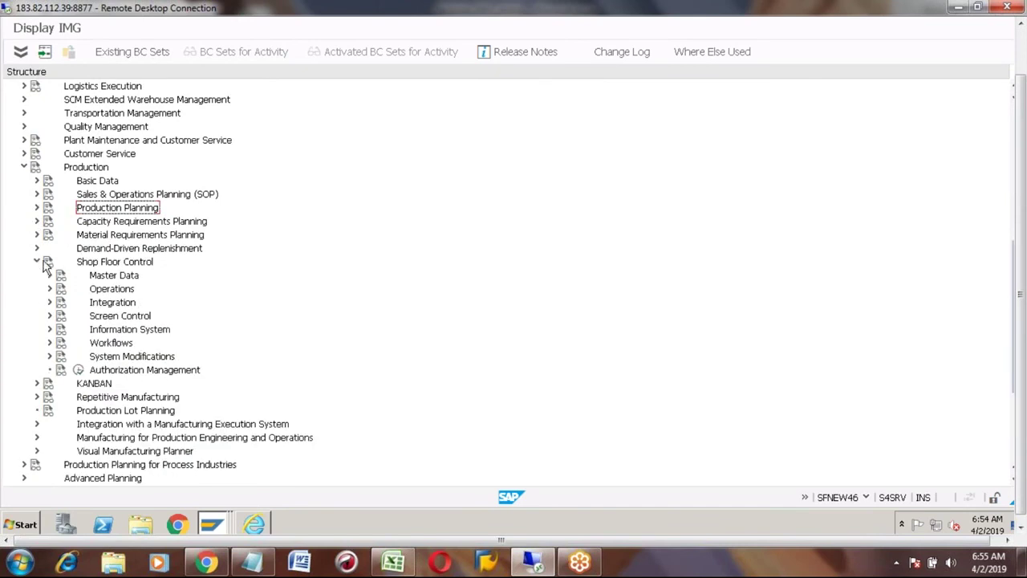
pyautogui.click(50, 275)
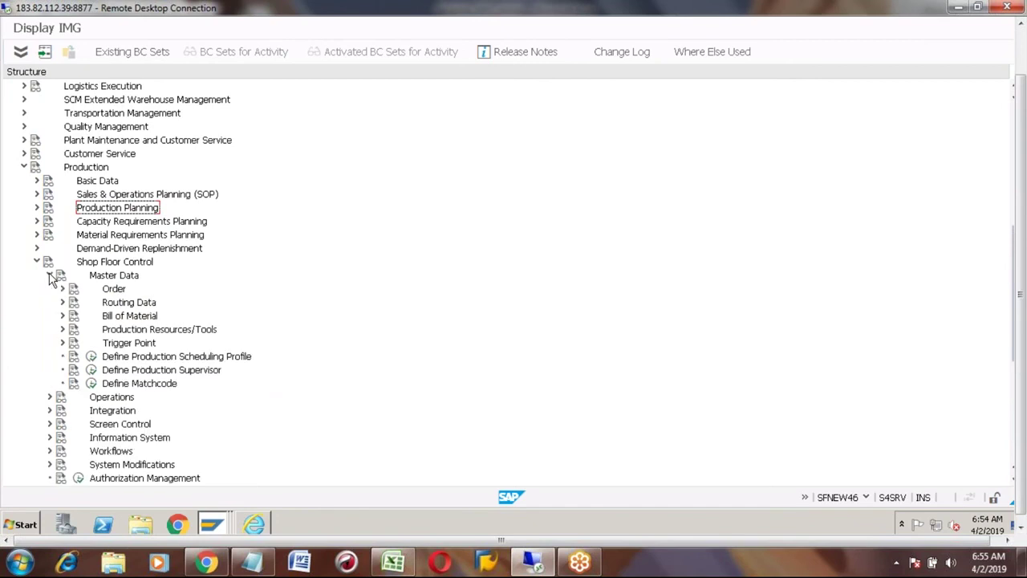
pyautogui.click(79, 169)
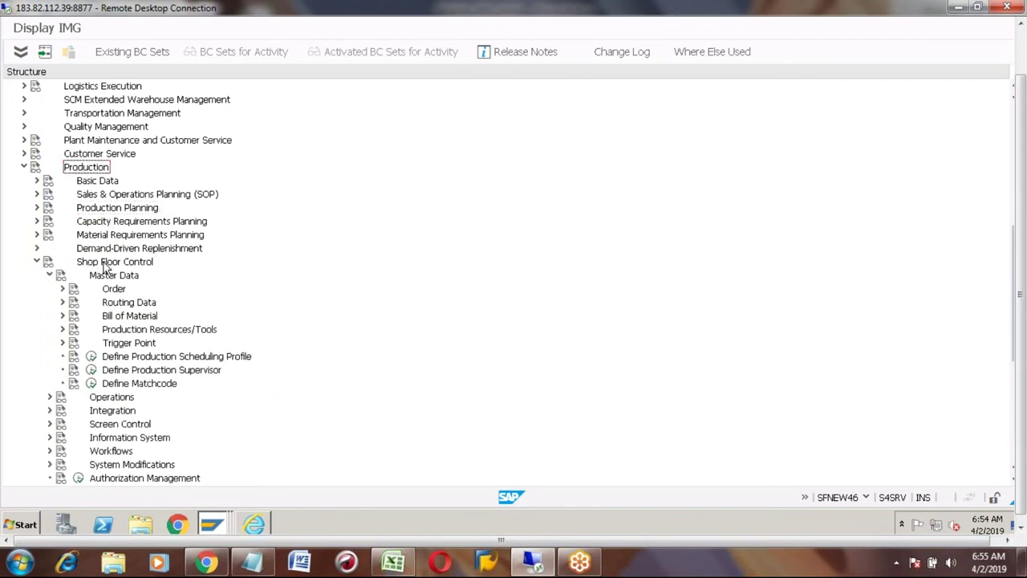
pyautogui.click(102, 265)
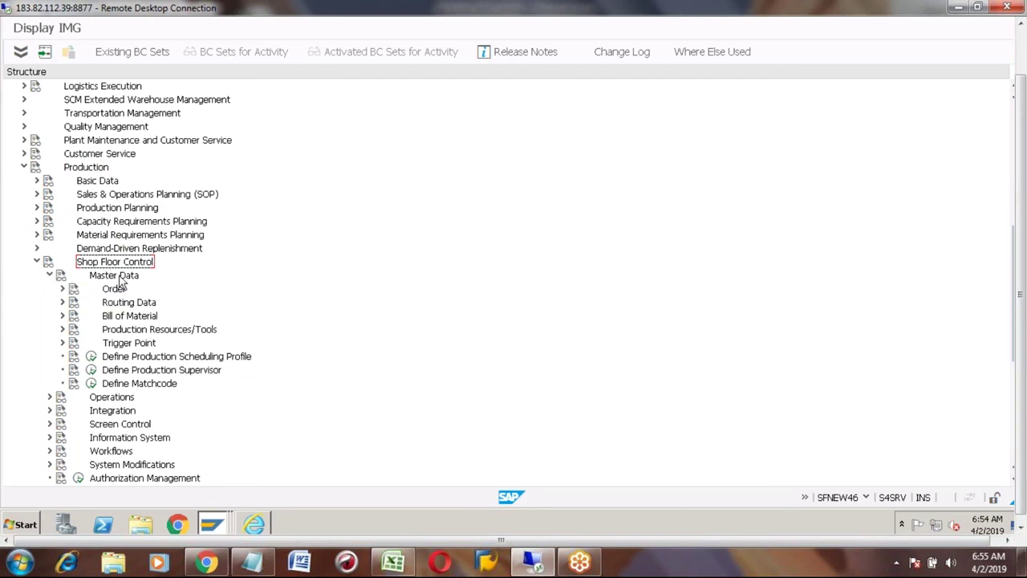
pyautogui.click(119, 277)
pyautogui.click(146, 360)
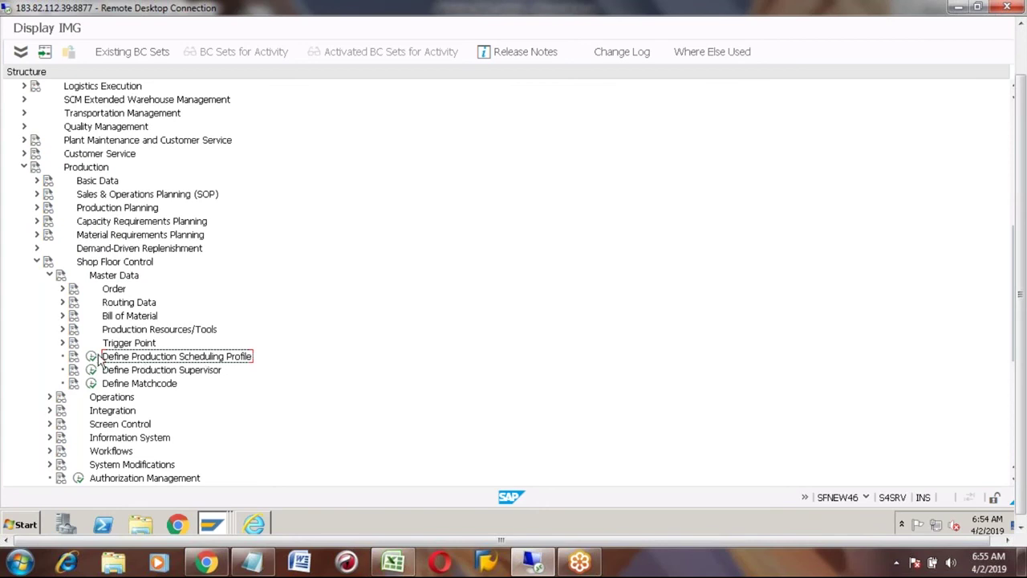
pyautogui.click(90, 358)
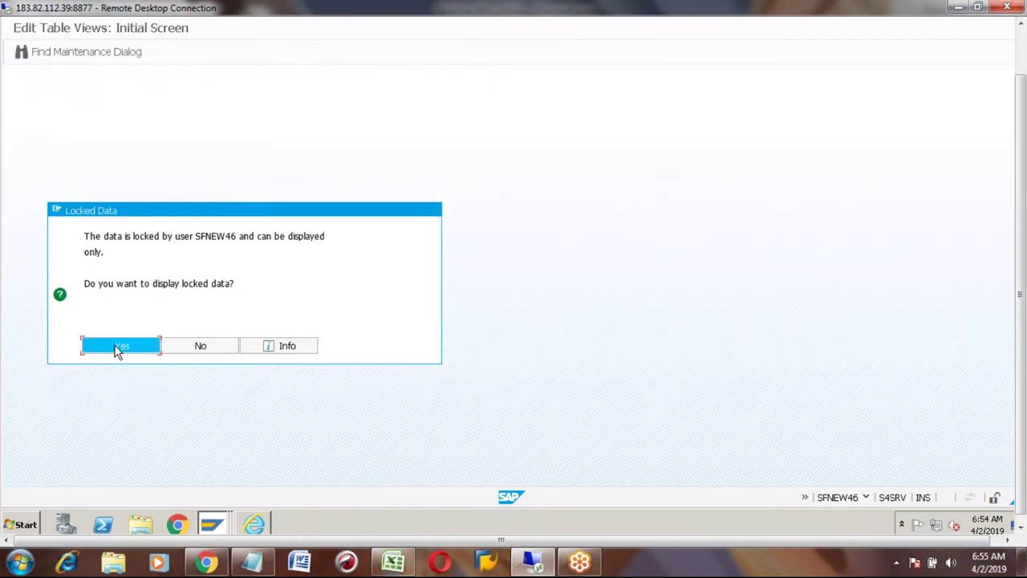
# Open the profiles display-only, select plant A100, and reveal transaction code OPKP
pyautogui.click(119, 346)
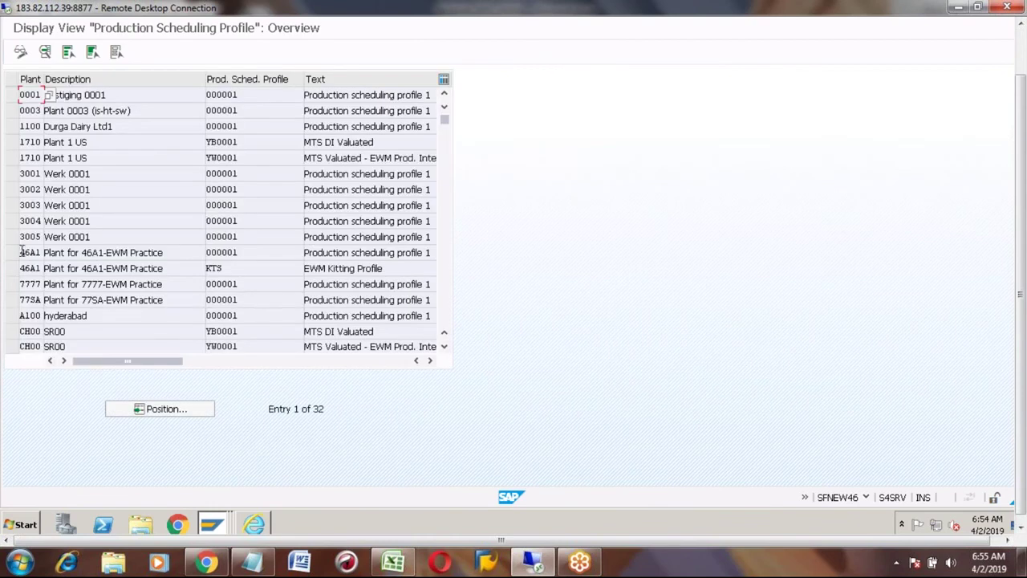
pyautogui.click(13, 317)
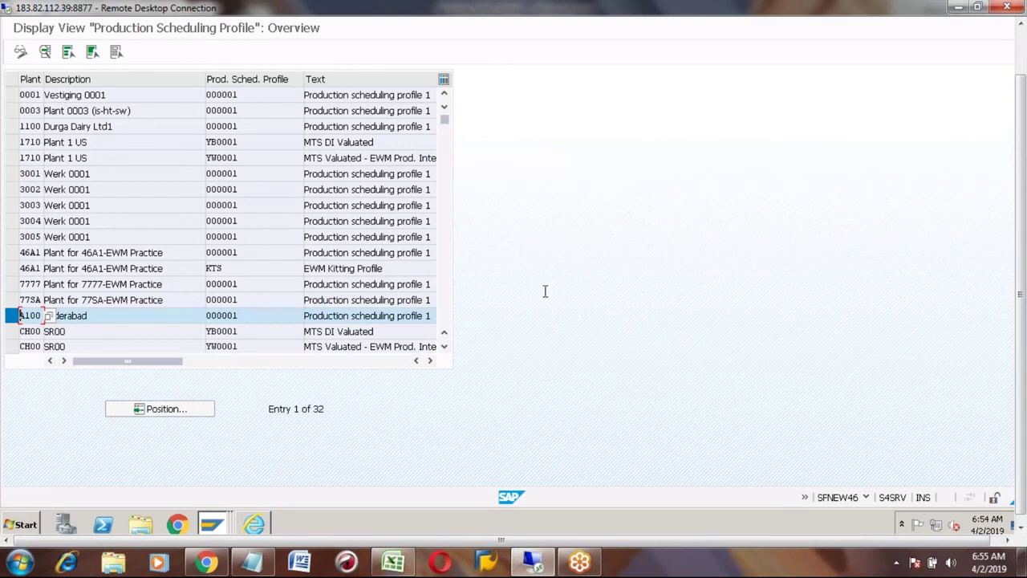
pyautogui.click(866, 498)
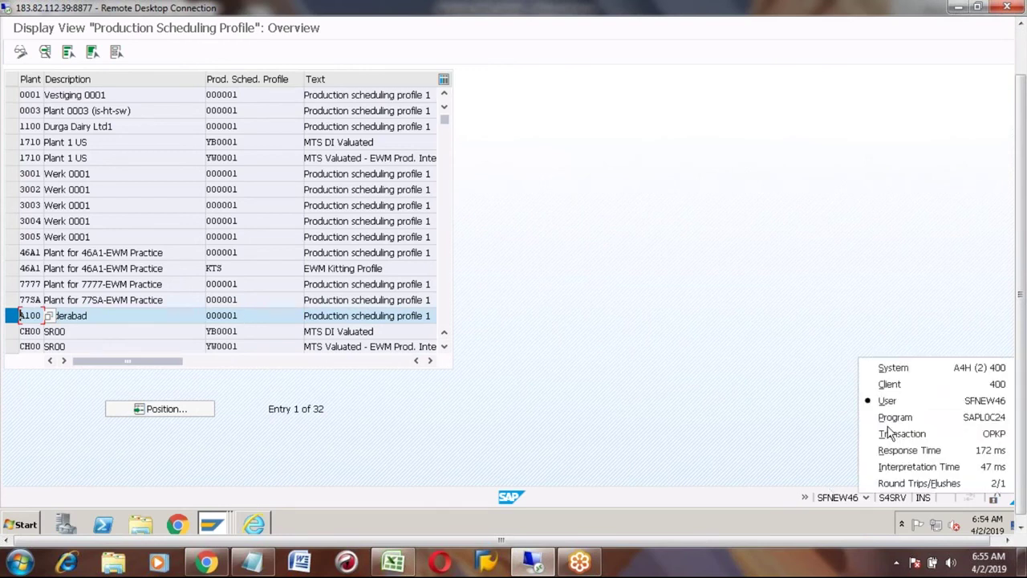
pyautogui.click(895, 434)
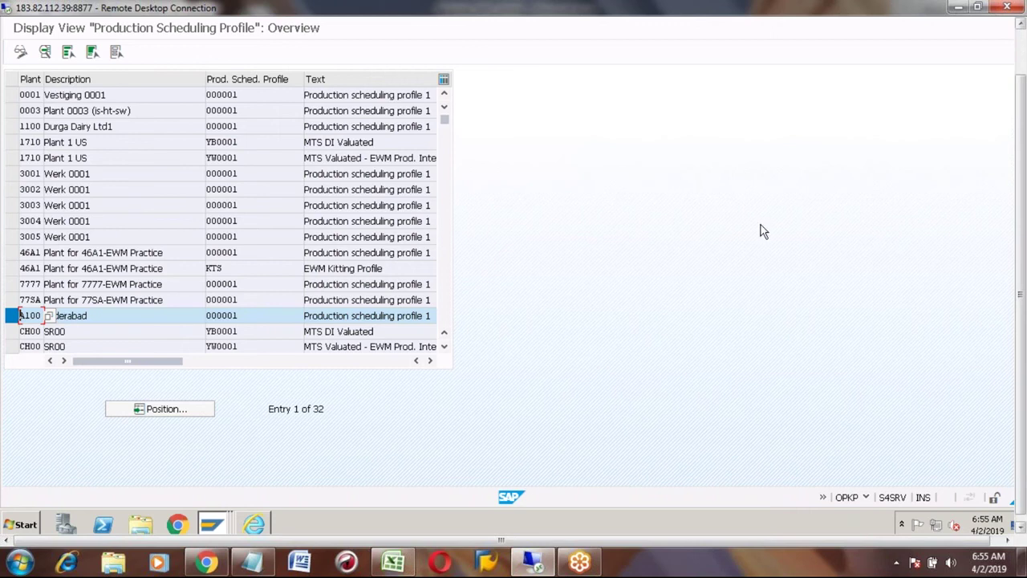
pyautogui.click(212, 528)
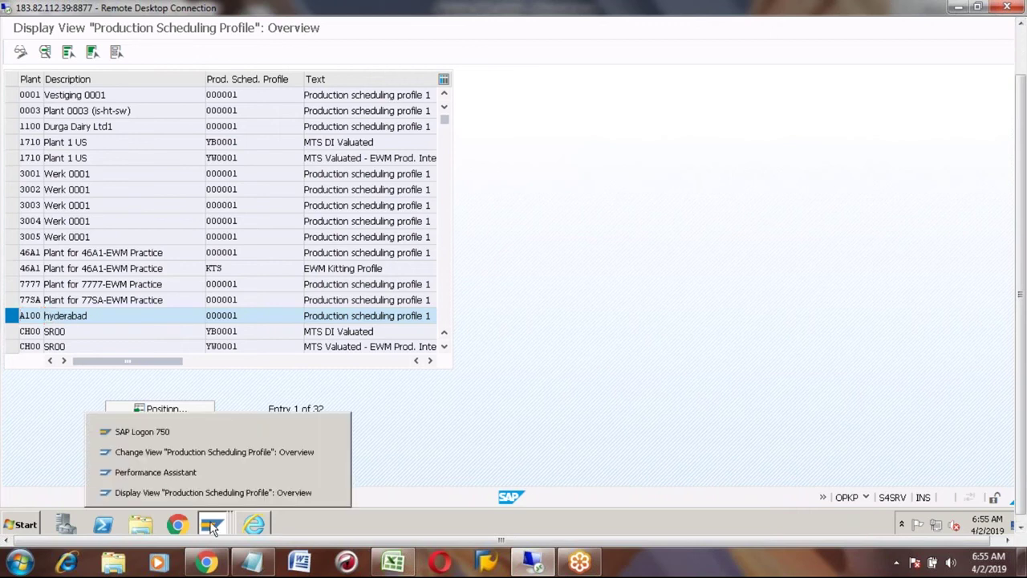
# Bring up the Change View profile overview window, then return to the Excel notes
pyautogui.click(193, 451)
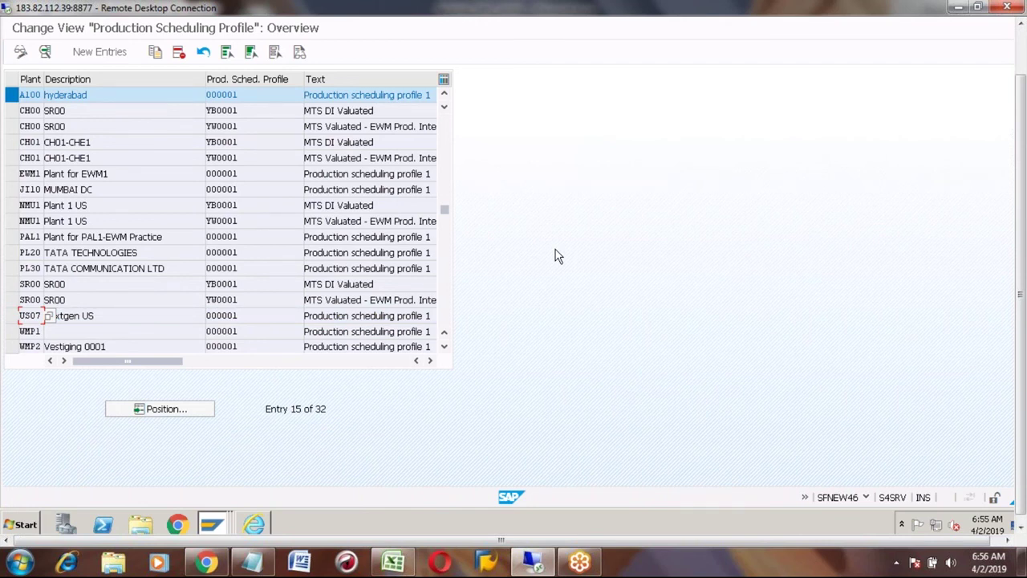
pyautogui.click(1022, 56)
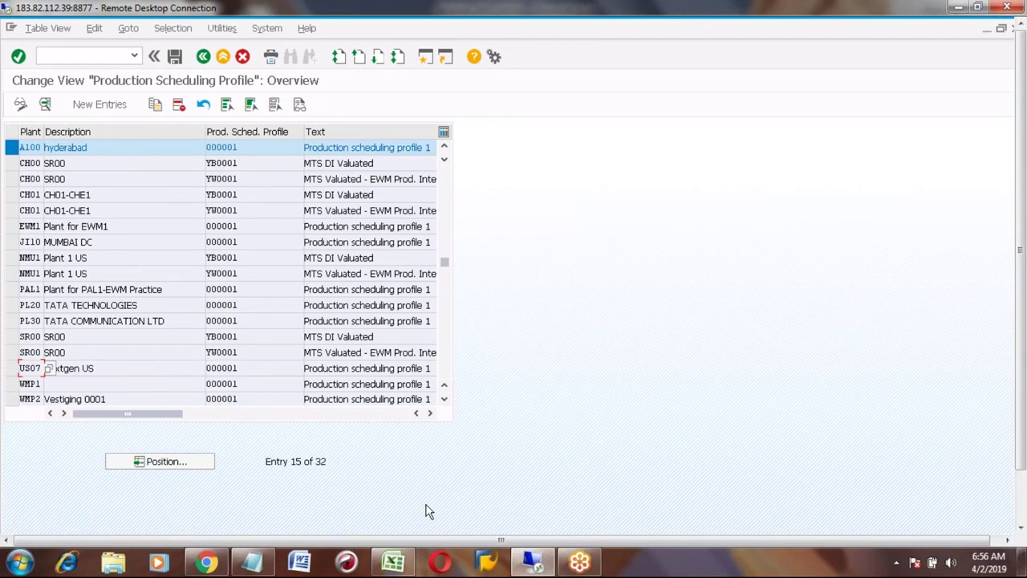
pyautogui.click(403, 560)
# Widen column A on Sheet2 so each note fits on one line
pyautogui.click(312, 424)
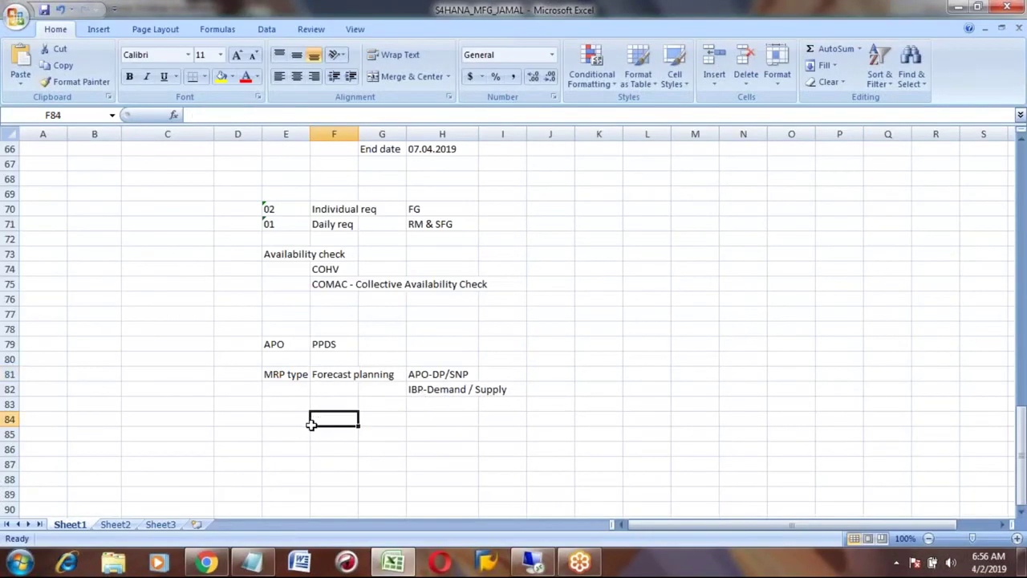
pyautogui.press('Up')
pyautogui.press('Up')
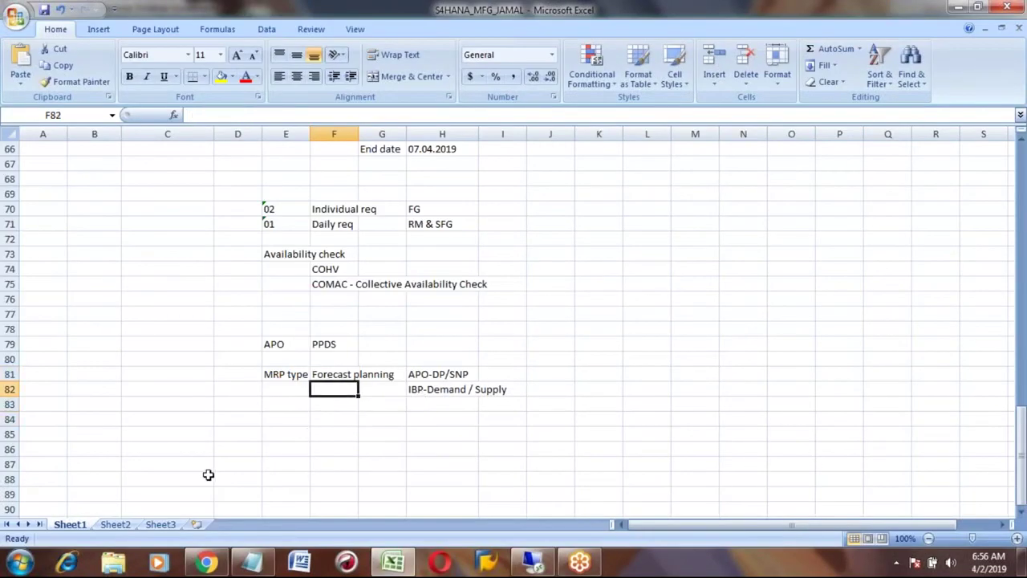
pyautogui.click(112, 526)
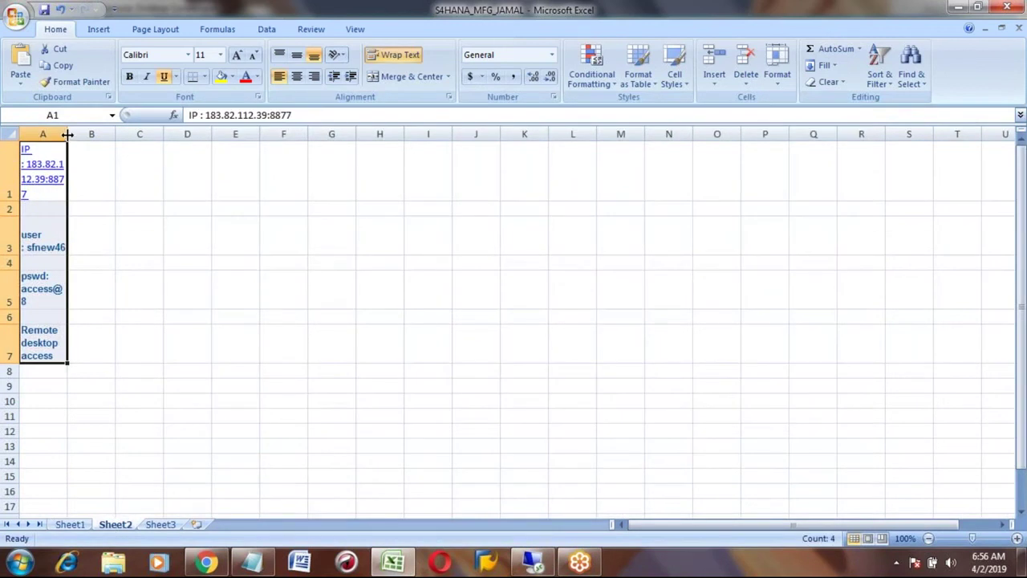
pyautogui.moveTo(67, 134); pyautogui.dragTo(201, 134)
# Delete the empty rows 2–4 on Sheet2 and return to Sheet1
pyautogui.click(161, 208)
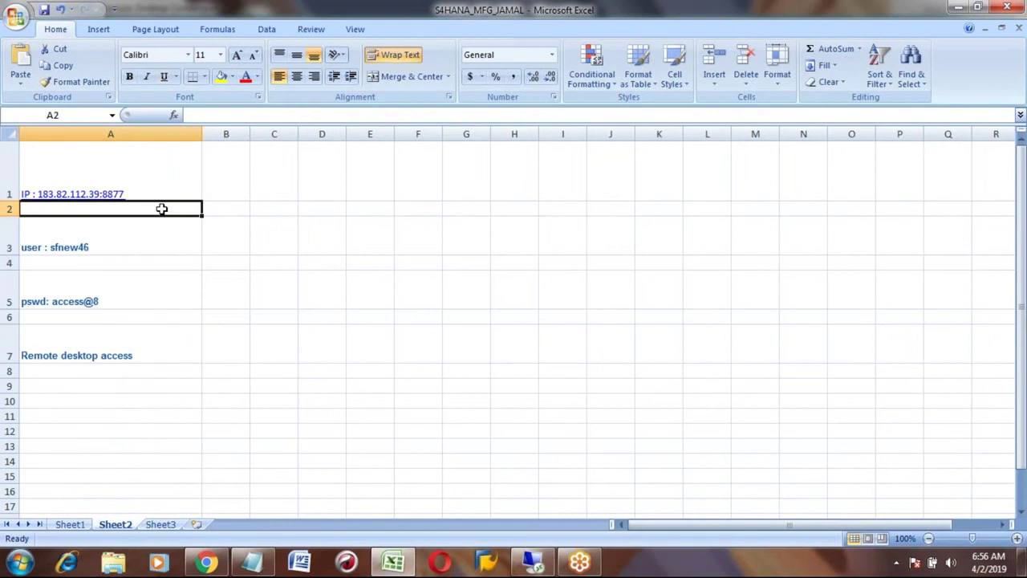
pyautogui.click(12, 209)
pyautogui.rightClick(12, 208)
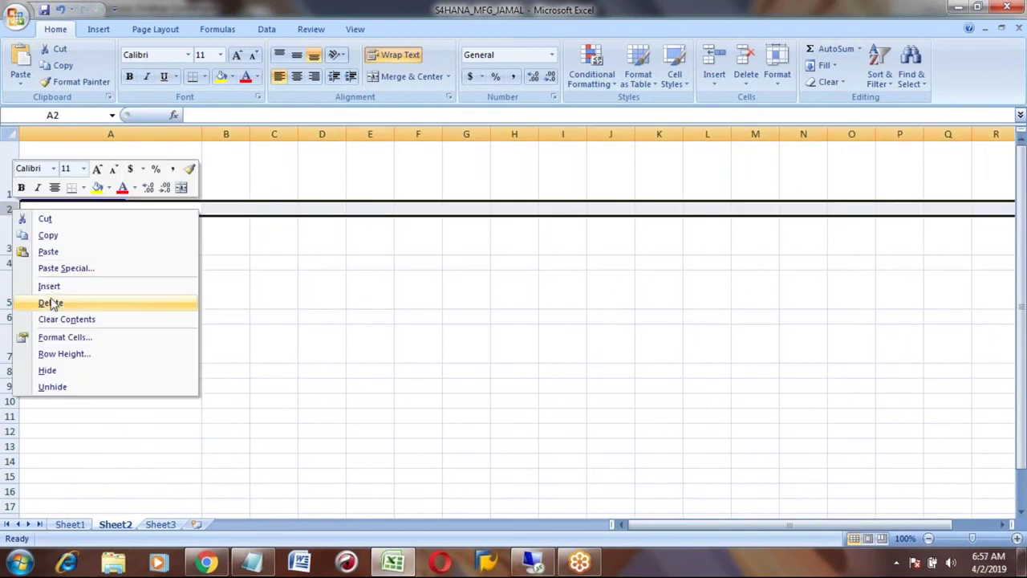
pyautogui.click(51, 304)
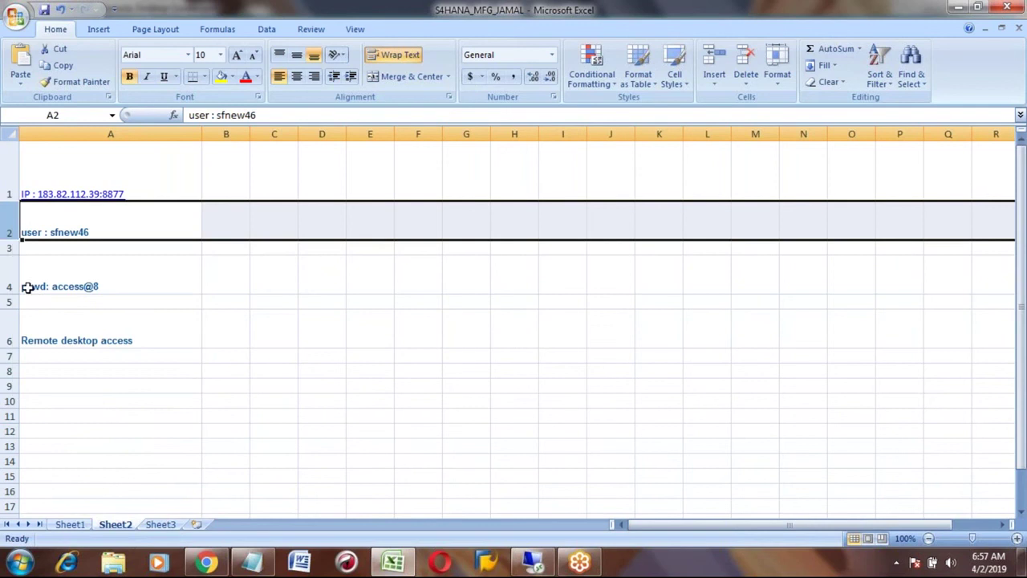
pyautogui.click(11, 247)
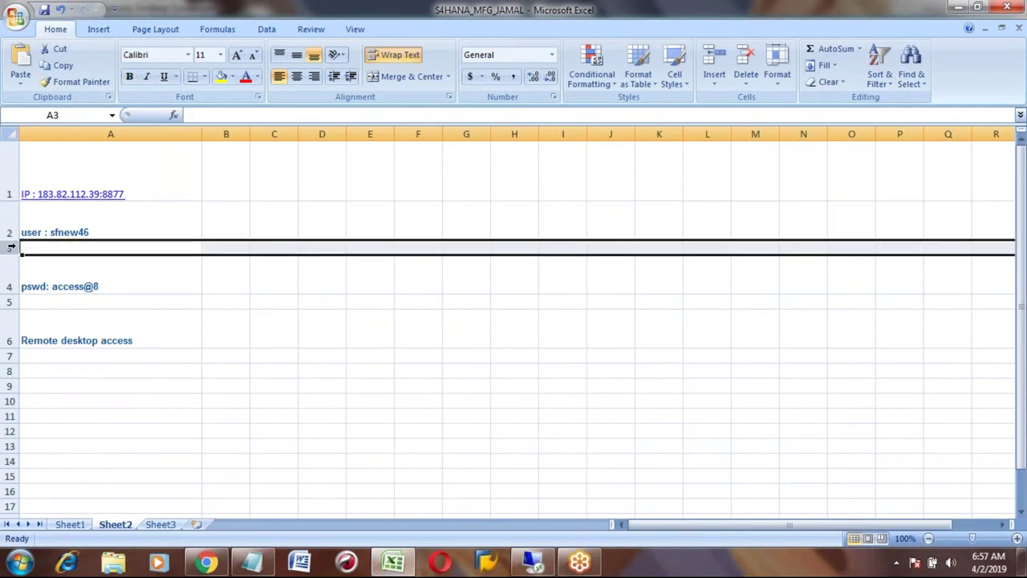
pyautogui.hotkey('ctrl', '-')
pyautogui.click(12, 286)
pyautogui.hotkey('ctrl', '-')
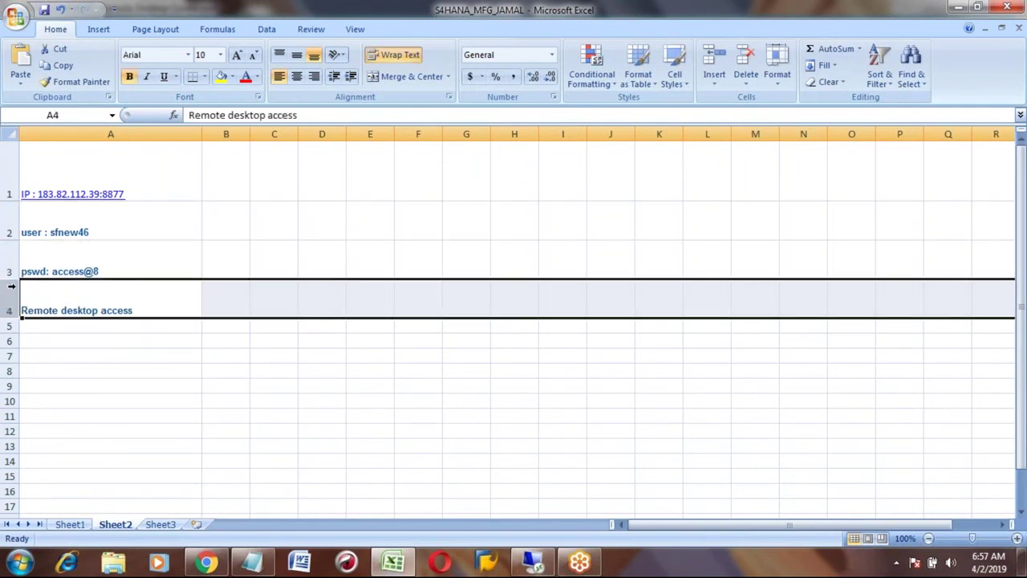
pyautogui.click(77, 524)
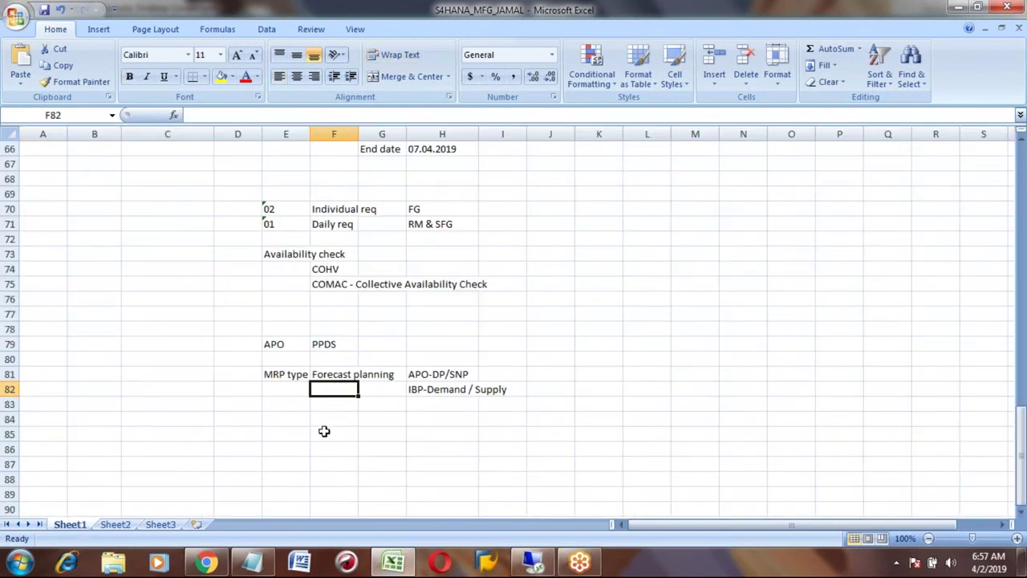
pyautogui.click(280, 416)
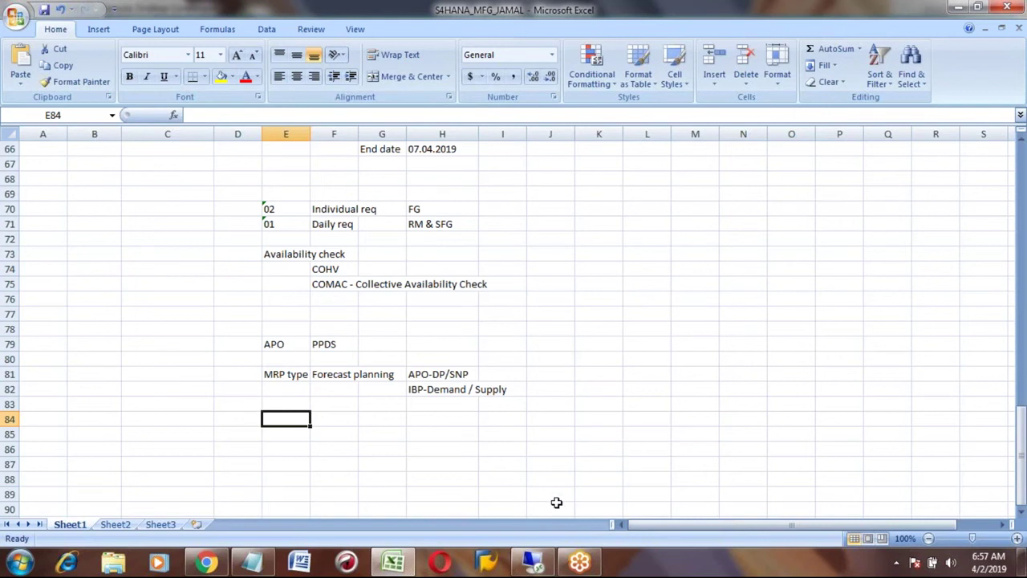
# Untick Document Links - Material under On Release and tick Release under On Creation
pyautogui.click(533, 564)
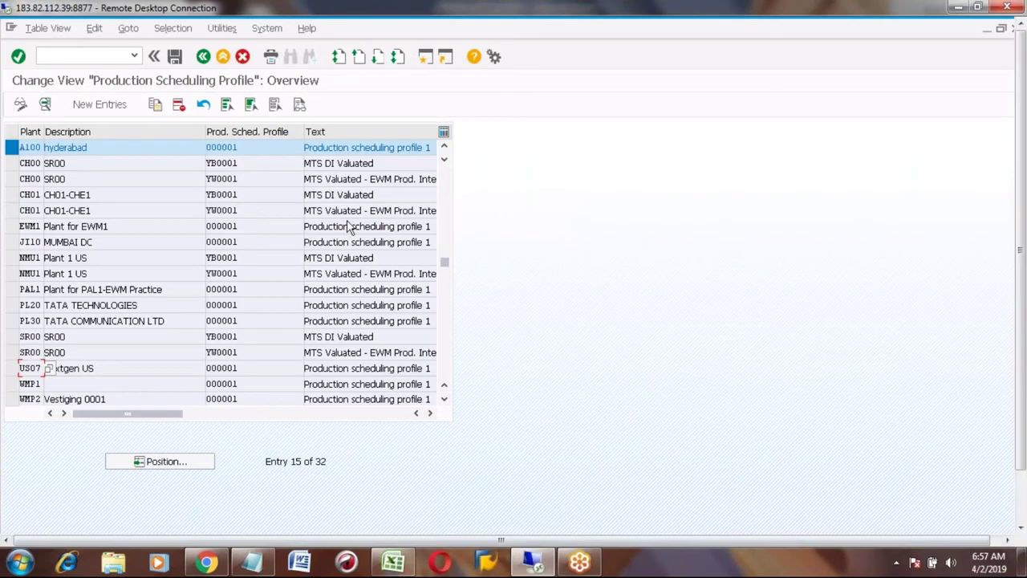
pyautogui.click(46, 106)
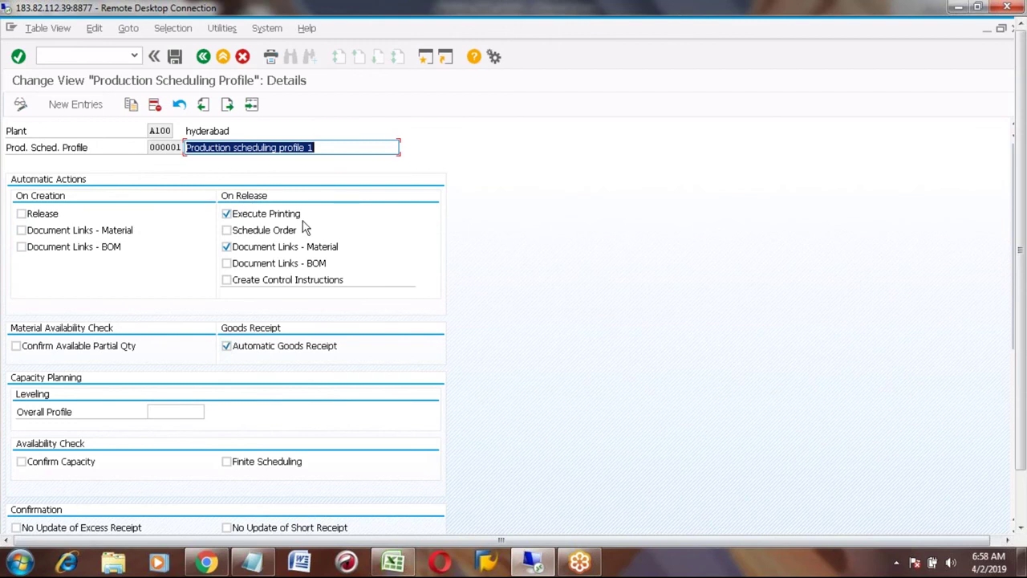
pyautogui.click(228, 247)
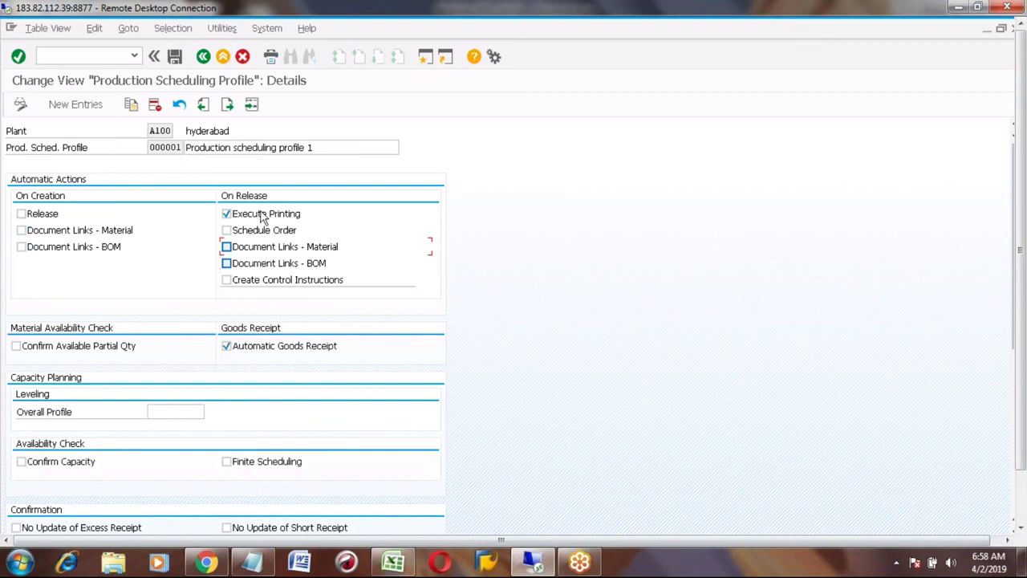
pyautogui.click(21, 214)
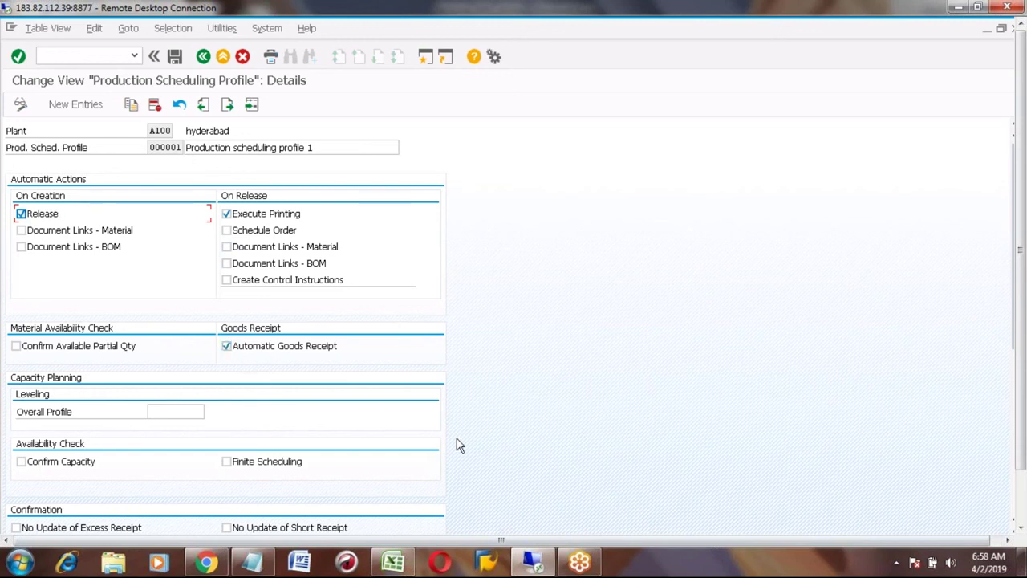
# Review make-to-stock order type PP01, then go back to the profile overview
pyautogui.click(1021, 506)
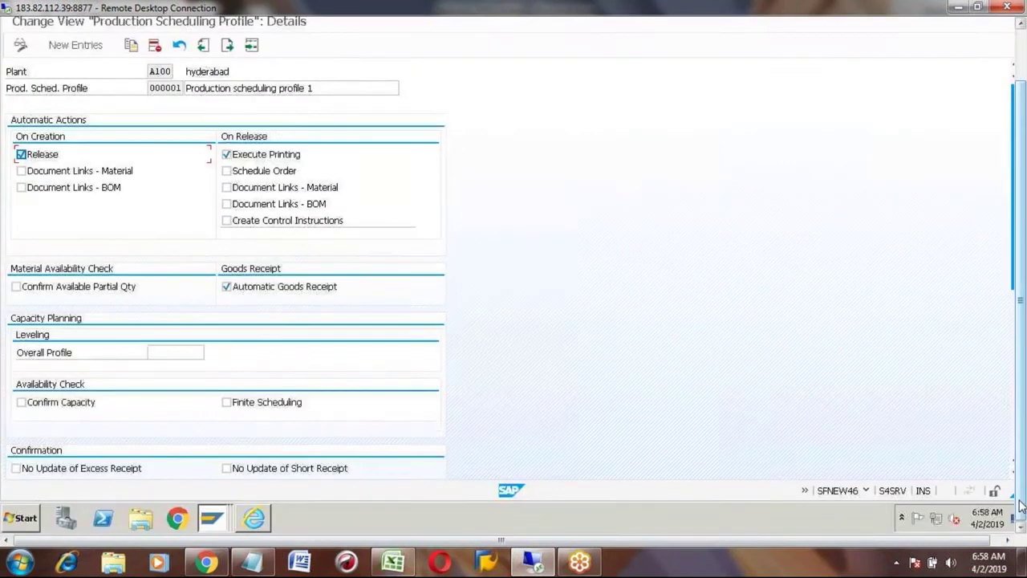
pyautogui.click(1013, 447)
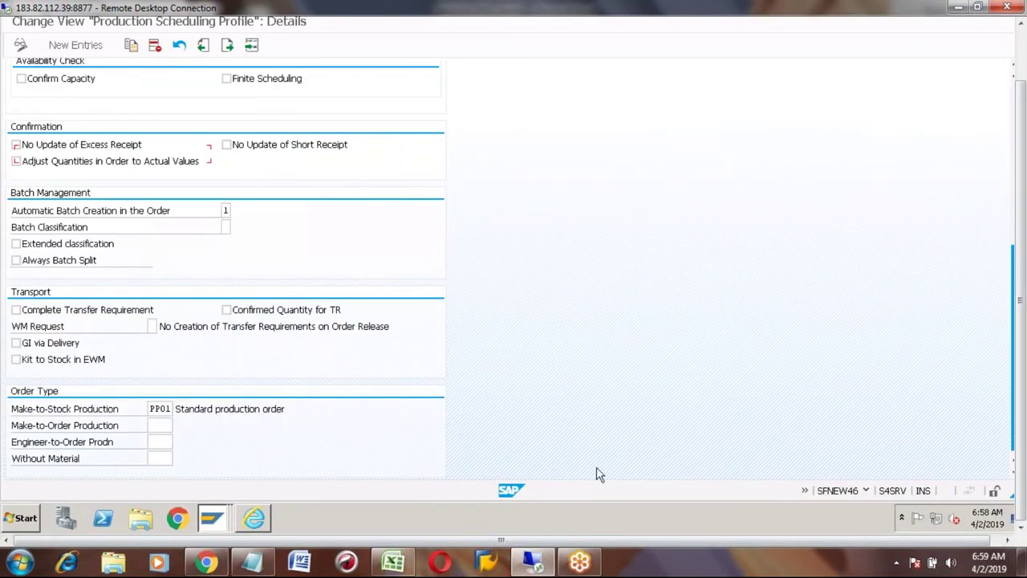
pyautogui.click(162, 409)
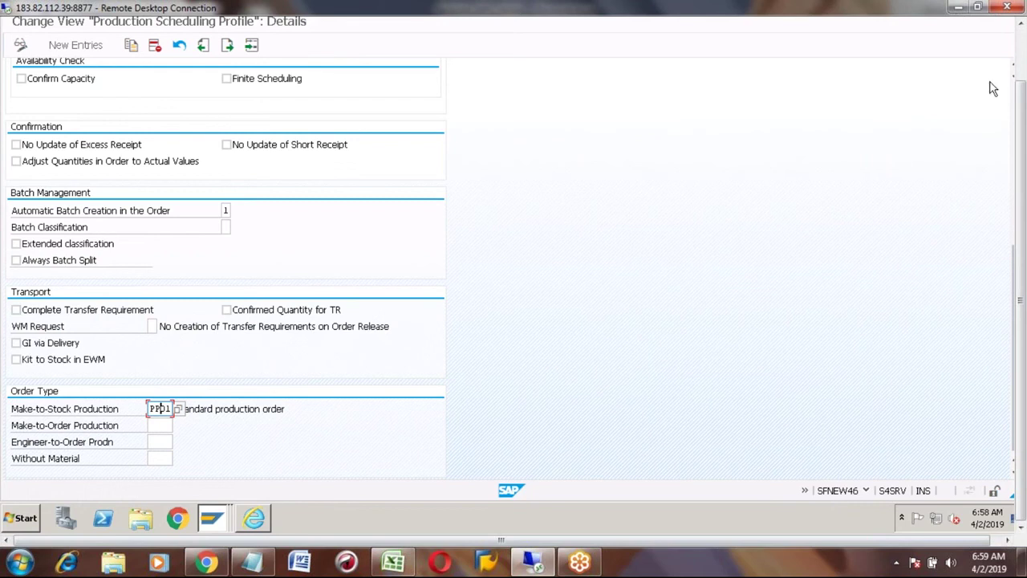
pyautogui.click(1022, 66)
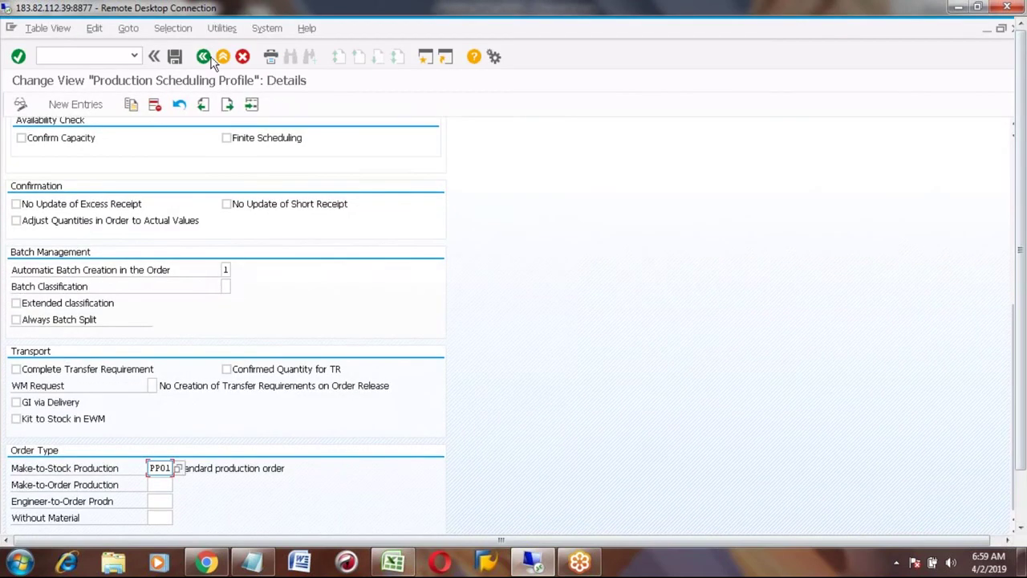
pyautogui.click(203, 56)
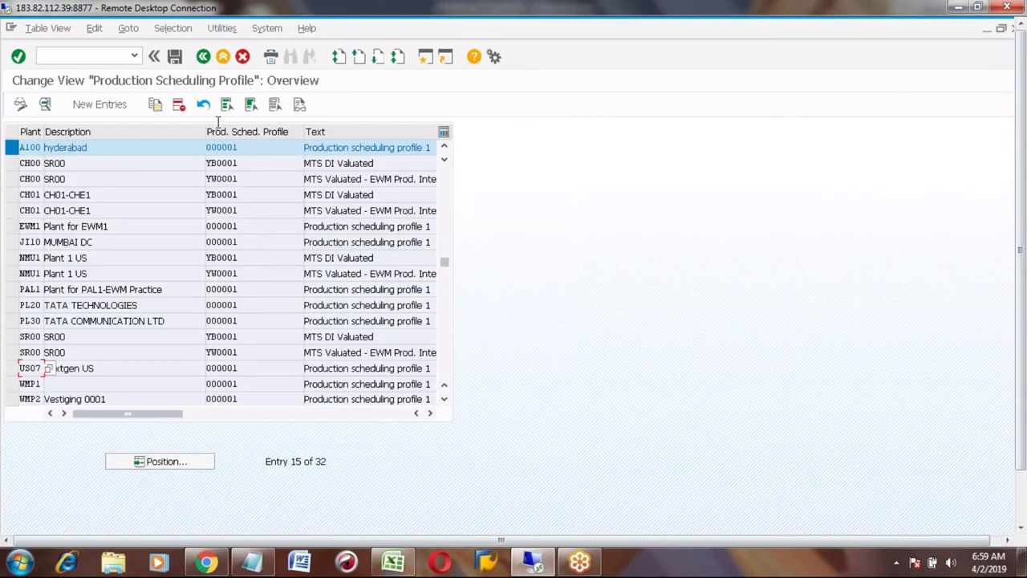
# Leave the profile table, saving the changes when prompted, and return to the IMG
pyautogui.click(204, 57)
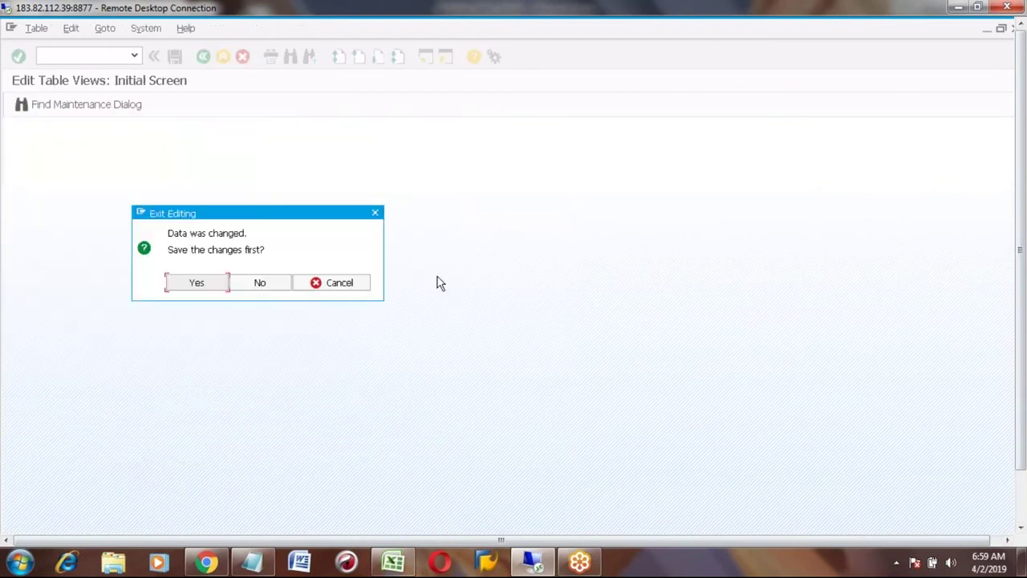
pyautogui.click(213, 288)
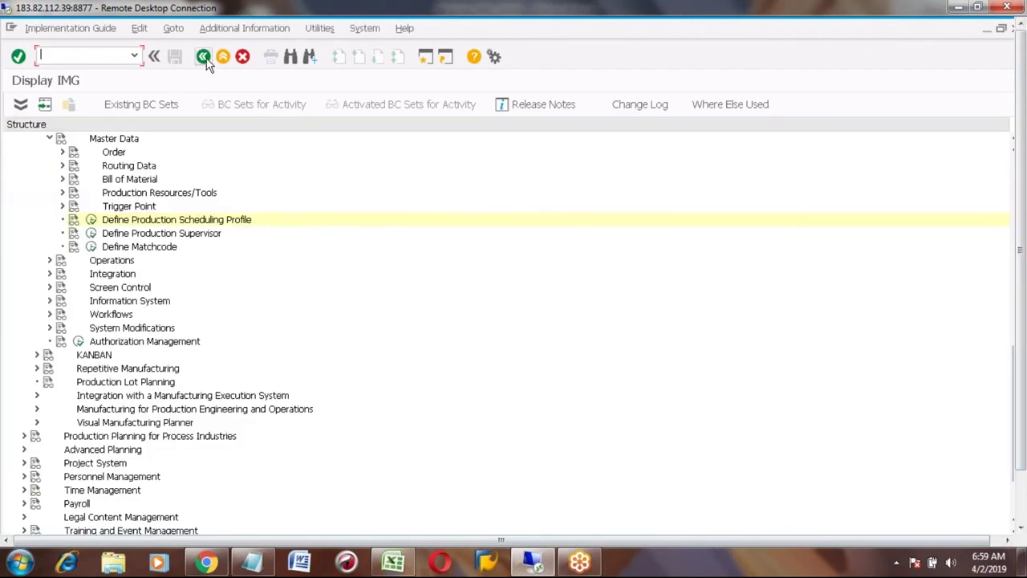
pyautogui.click(204, 57)
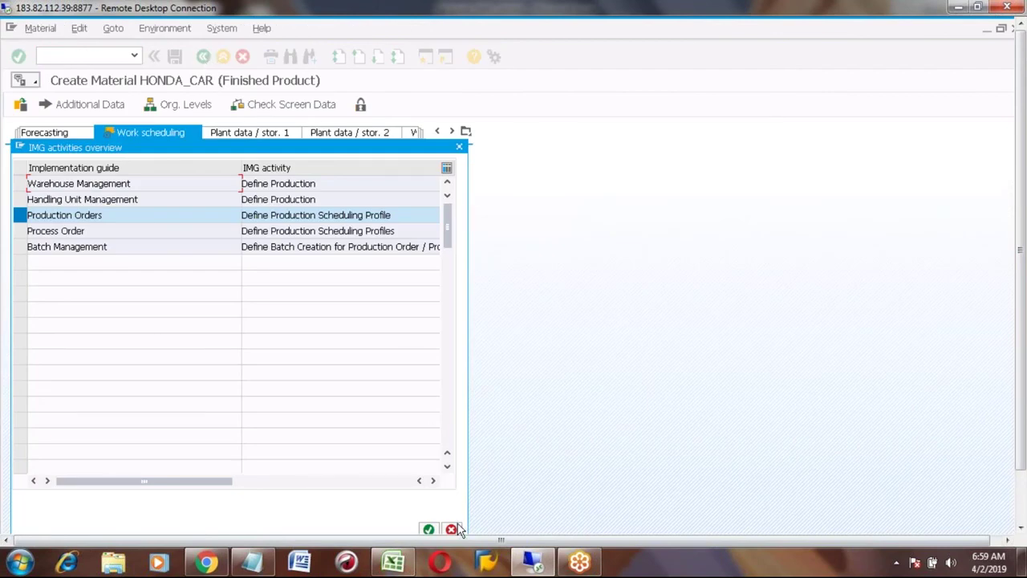
# Dismiss the IMG activities and help text, then list the production scheduling profiles for Prod. Sched. Profile
pyautogui.click(451, 529)
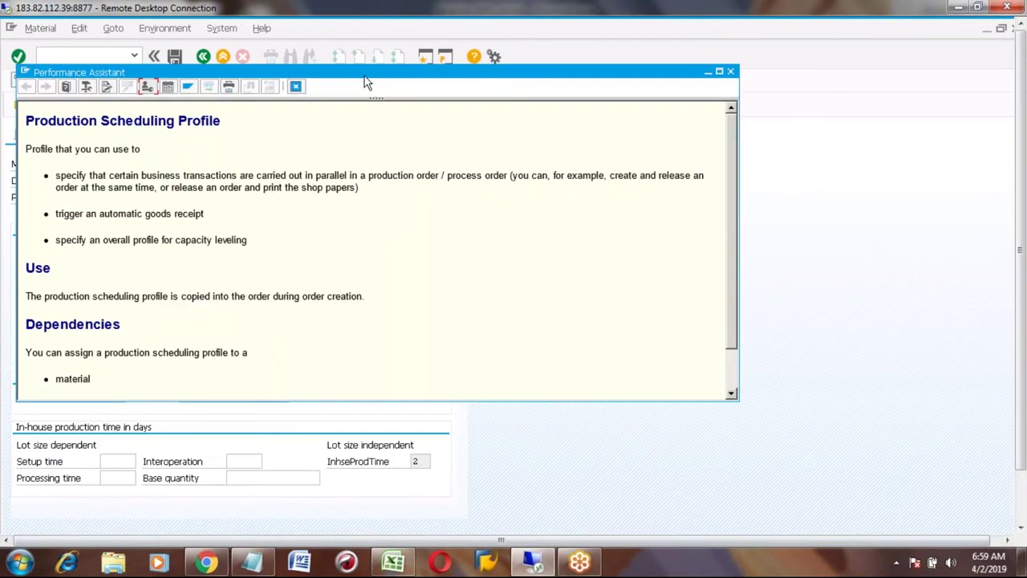
pyautogui.click(295, 88)
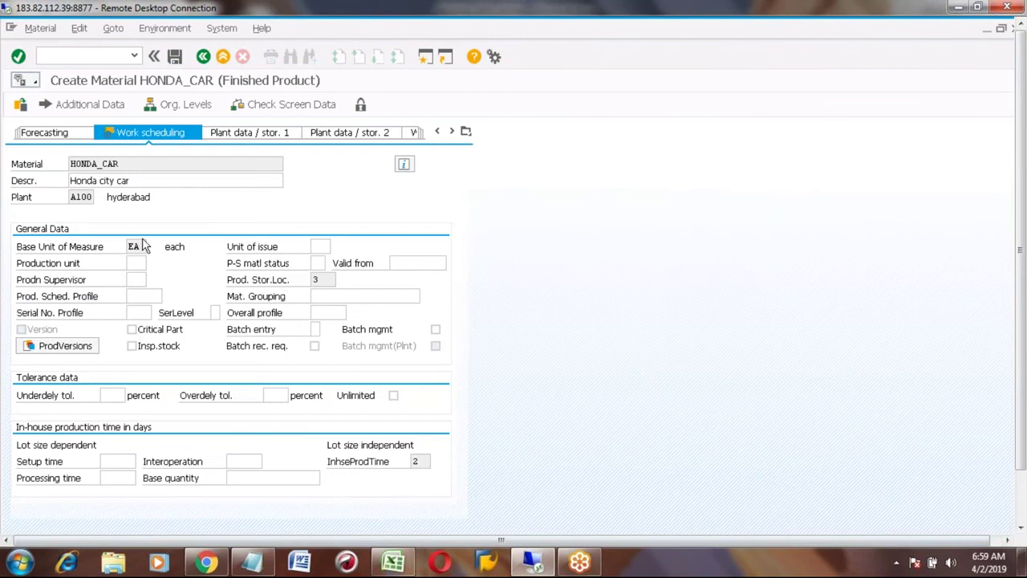
pyautogui.click(137, 297)
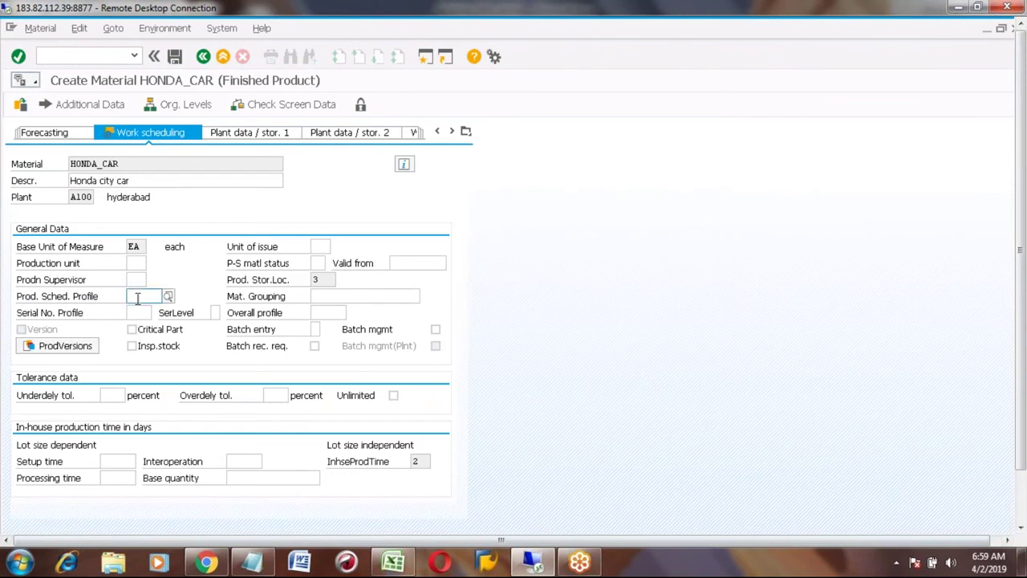
pyautogui.click(167, 296)
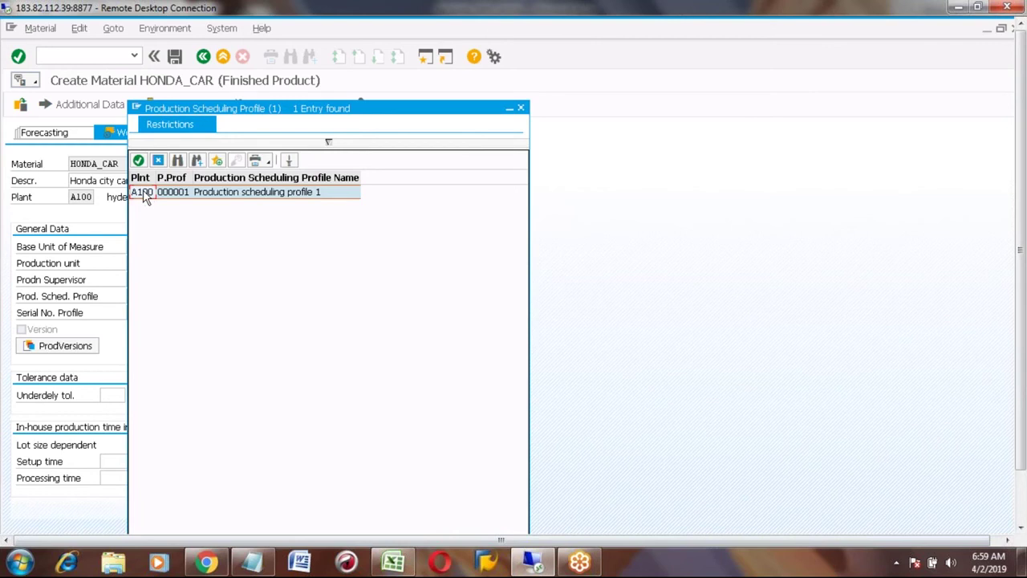
# Fill Prod. Sched. Profile with plant A100's profile 000001 and select the base unit EA
pyautogui.doubleClick(147, 192)
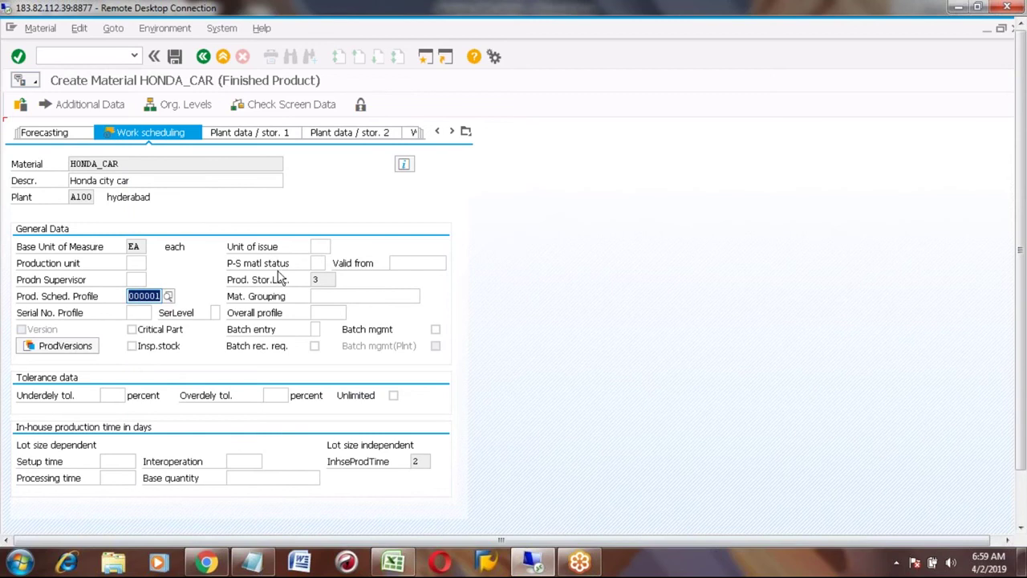
pyautogui.click(320, 245)
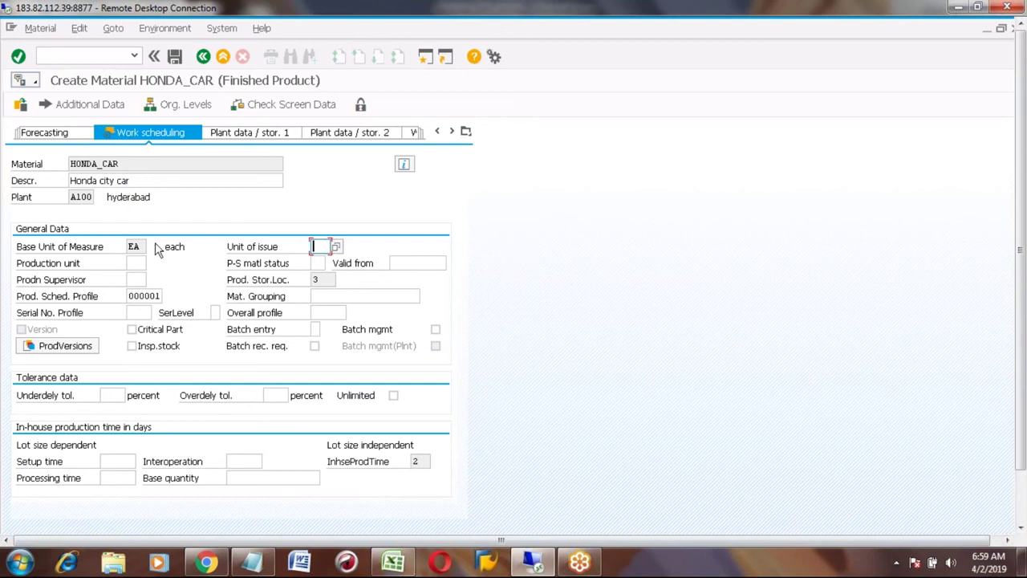
pyautogui.click(145, 246)
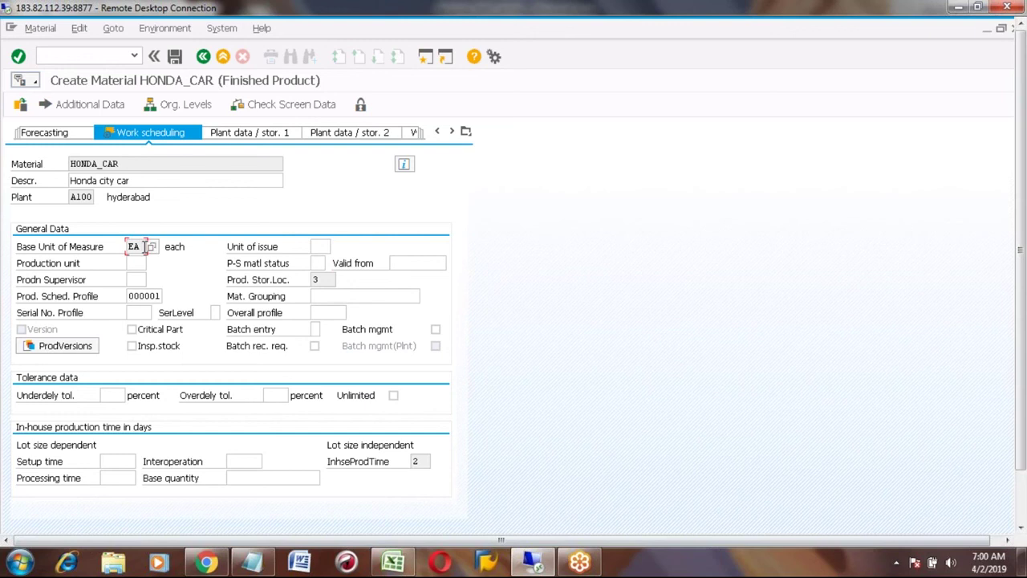
pyautogui.moveTo(145, 247); pyautogui.dragTo(124, 247)
# Compare the base unit EA with the unit of issue and production unit fields
pyautogui.click(234, 215)
pyautogui.click(318, 247)
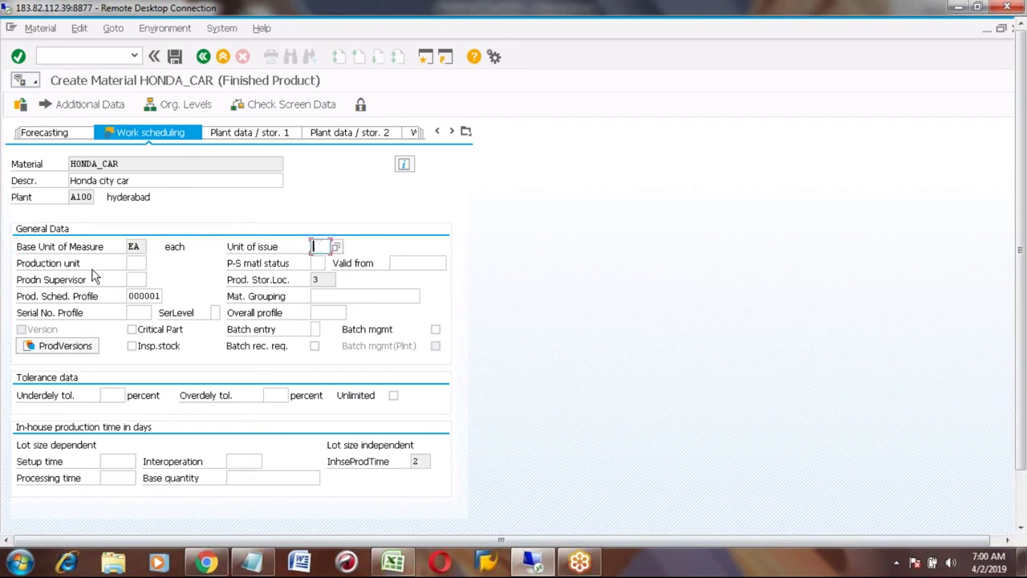
pyautogui.click(134, 262)
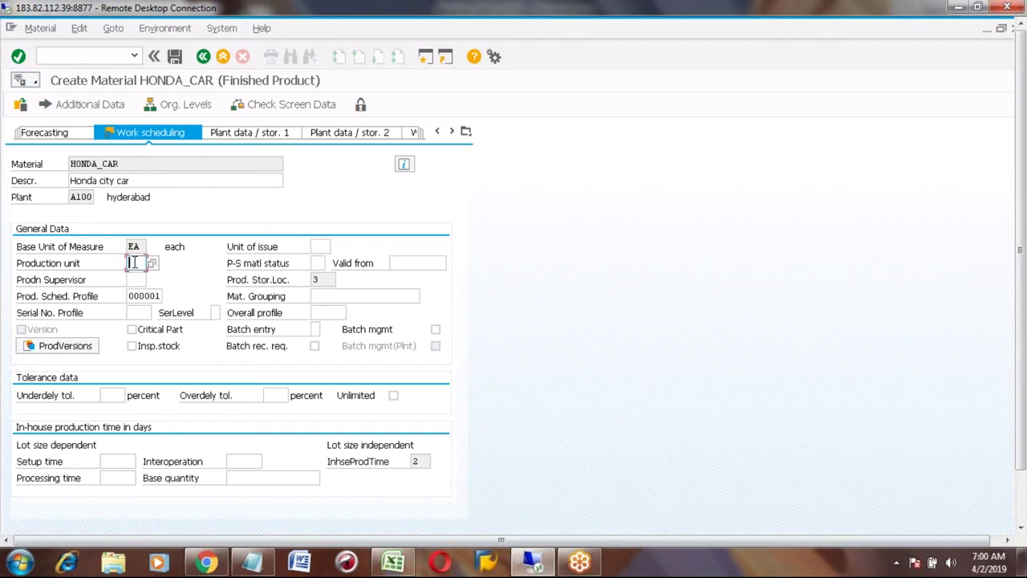
pyautogui.click(54, 268)
pyautogui.click(144, 250)
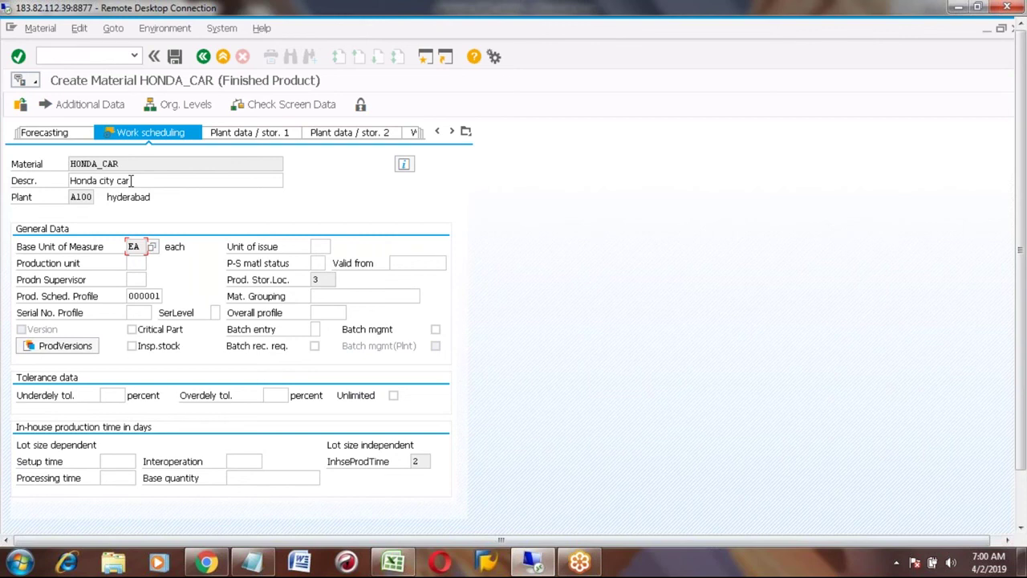
pyautogui.click(138, 264)
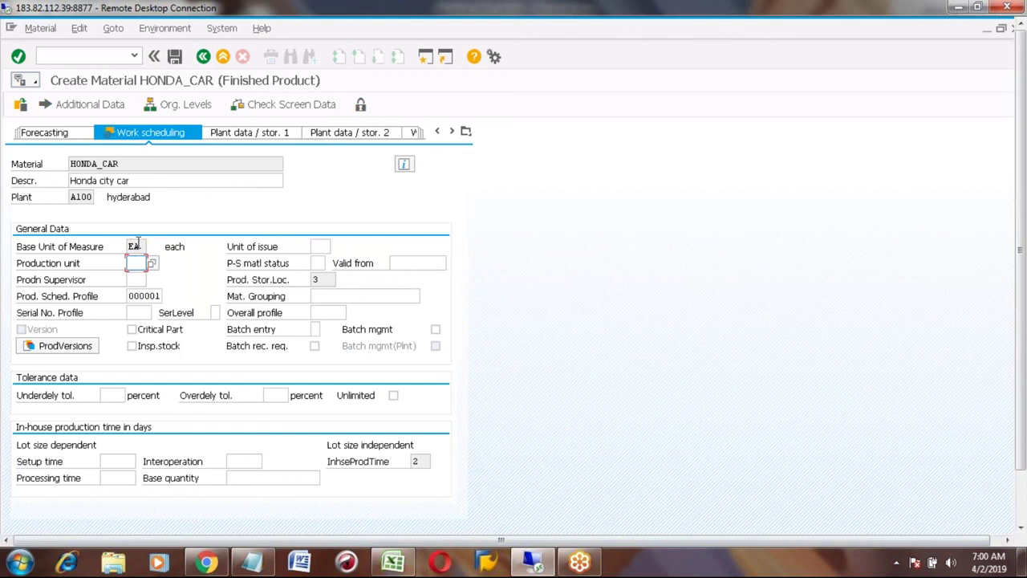
pyautogui.click(138, 245)
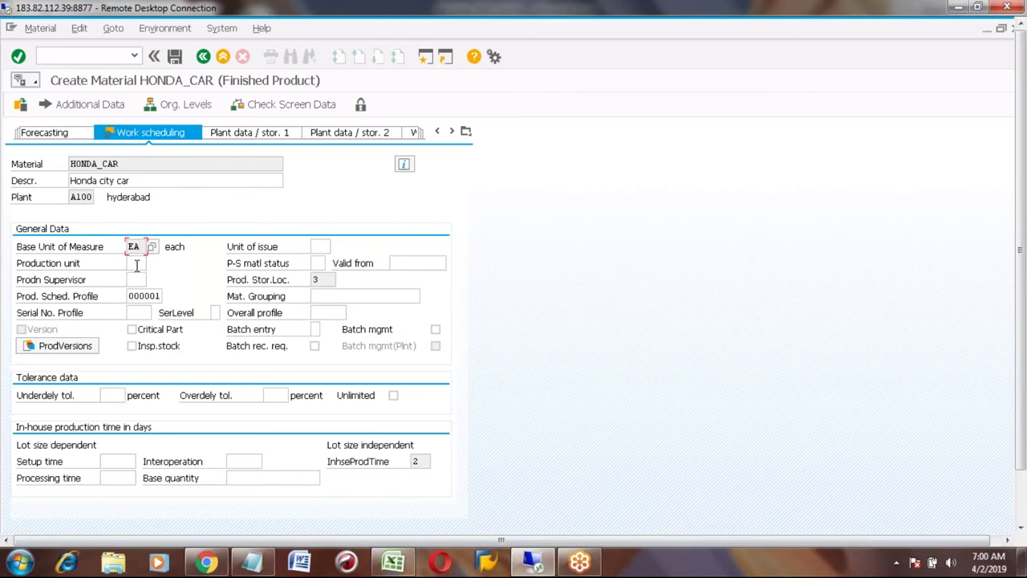
pyautogui.click(136, 263)
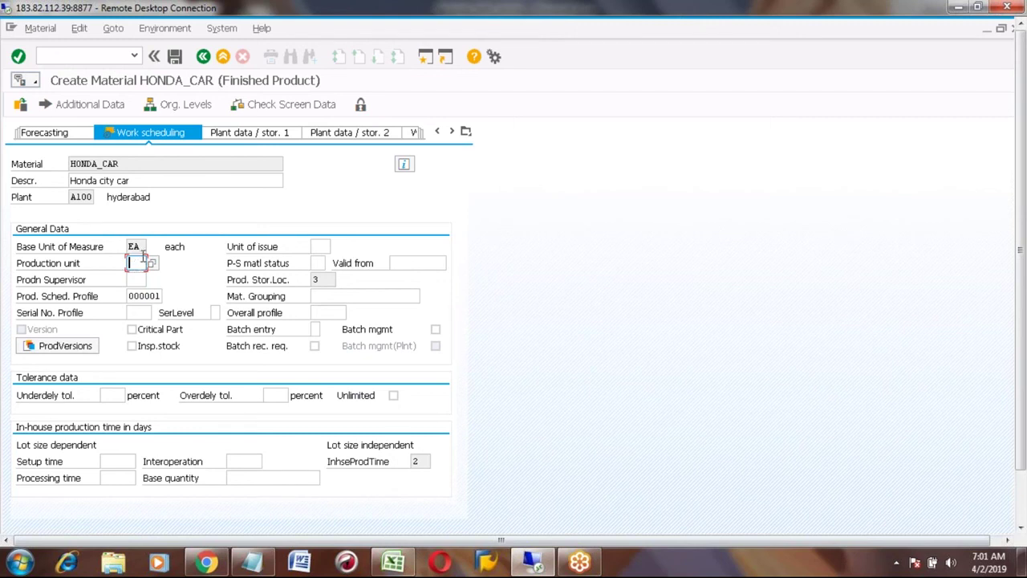
pyautogui.click(140, 246)
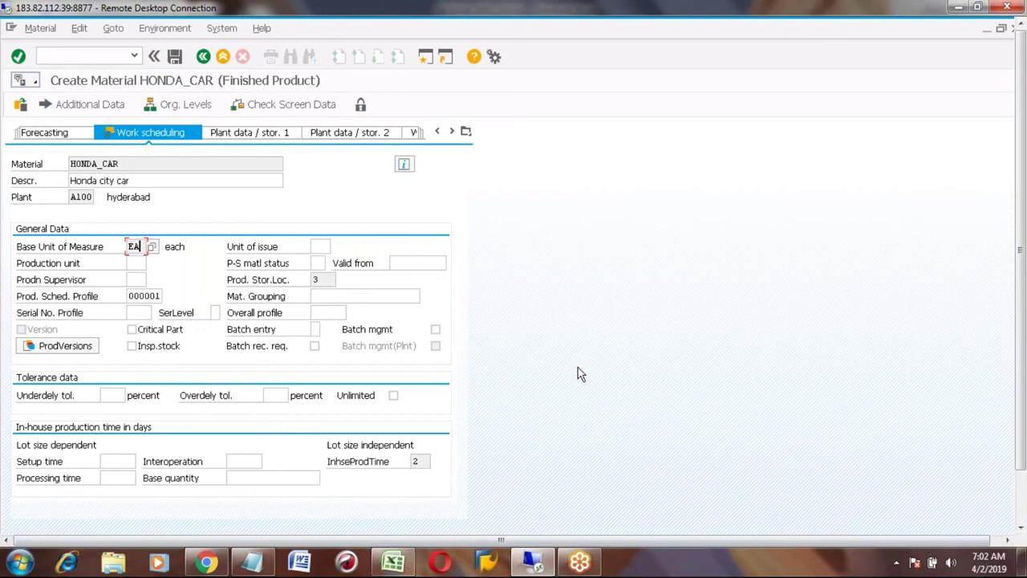
# Tick Batch mgmt on HONDA_CAR's Work scheduling view, then bring up the Excel notes workbook
pyautogui.click(365, 330)
pyautogui.click(436, 331)
pyautogui.click(437, 347)
pyautogui.click(394, 562)
# Write 'Any transactions like stock posted for this mateial.' in cell E85, then go back to SAP
pyautogui.click(296, 439)
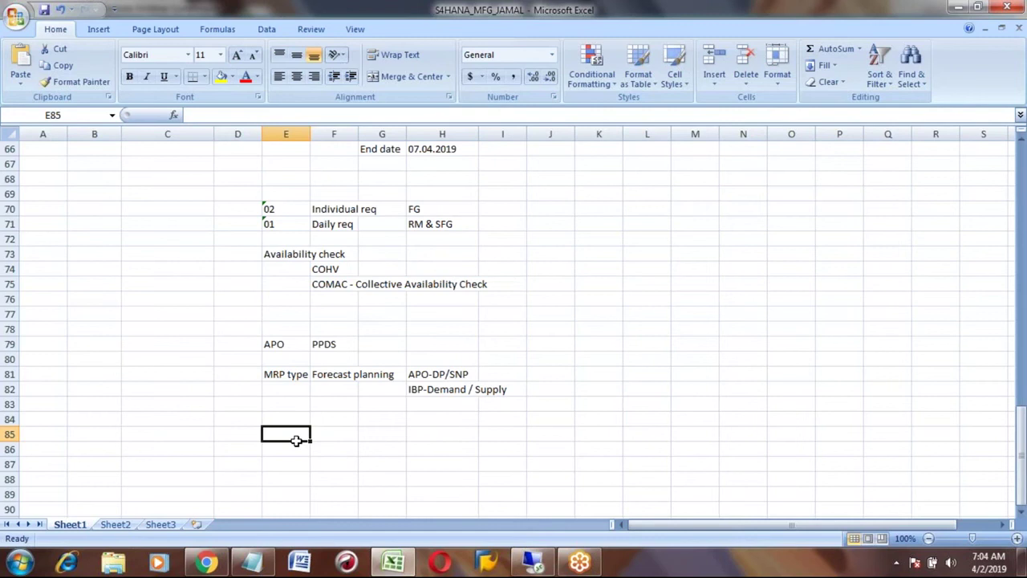
pyautogui.write('A')
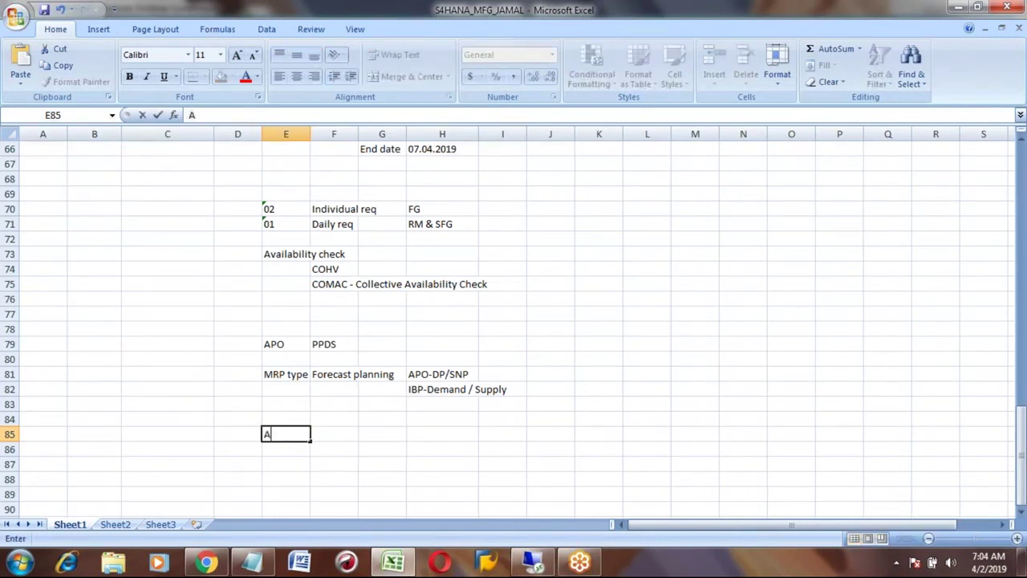
pyautogui.write('ny transac')
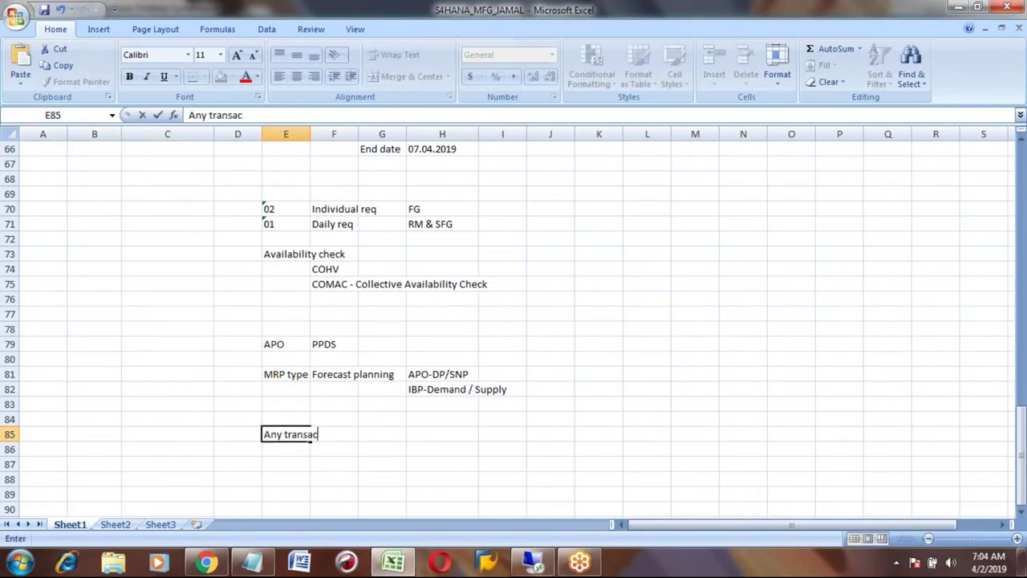
pyautogui.write('tions like stock p')
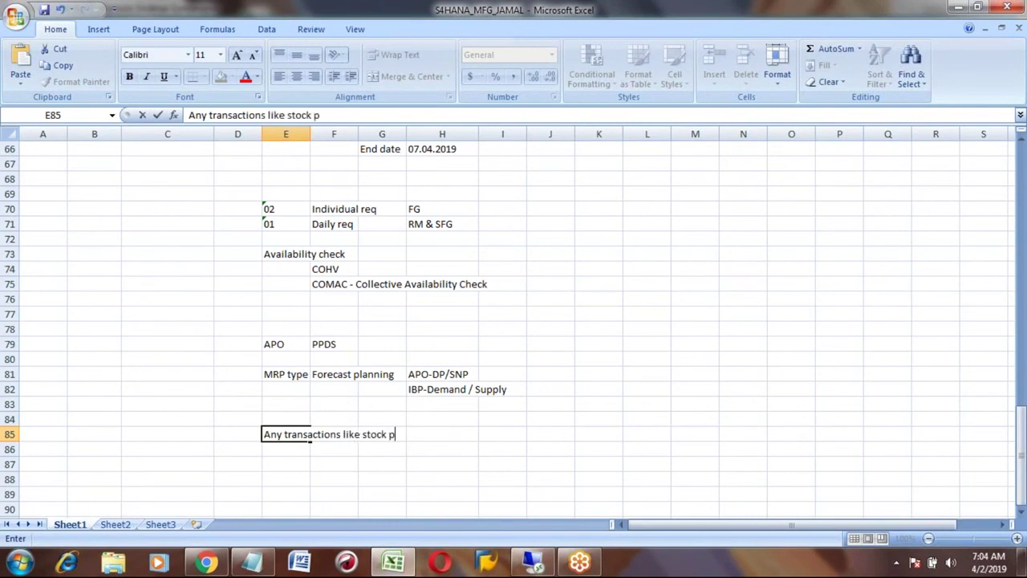
pyautogui.write('osted for ')
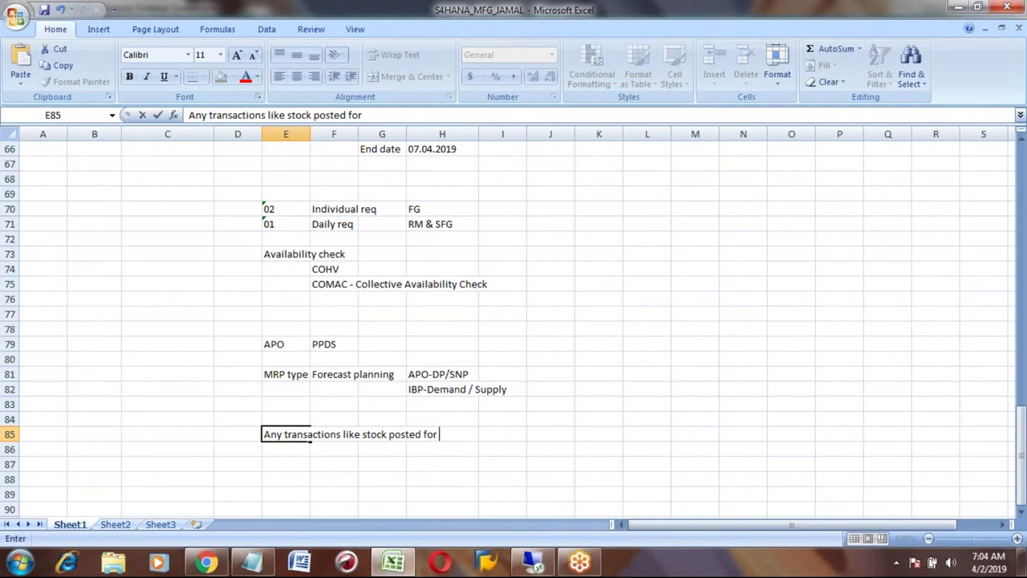
pyautogui.write('this mateial.')
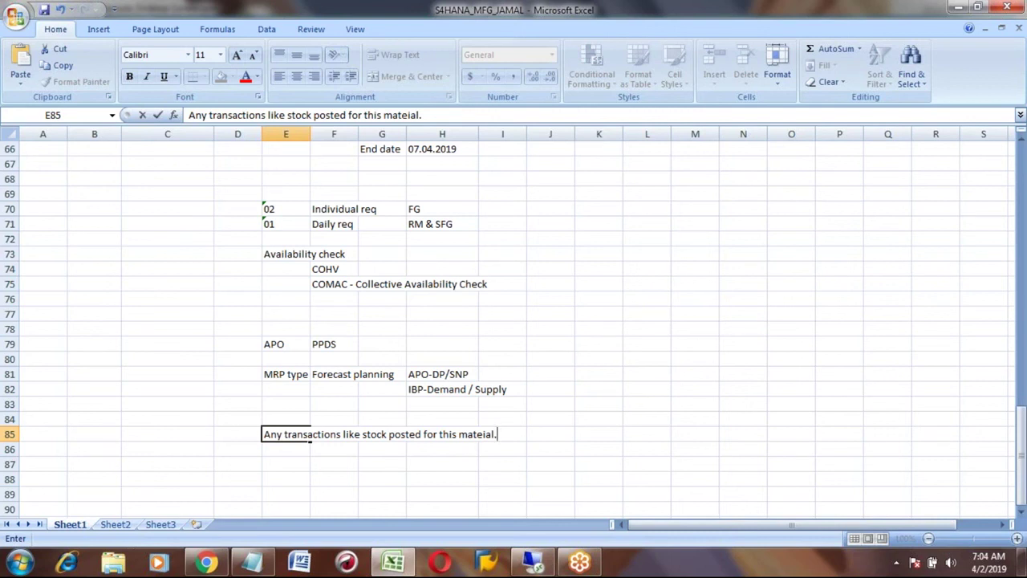
pyautogui.hotkey('alt', 'Tab')
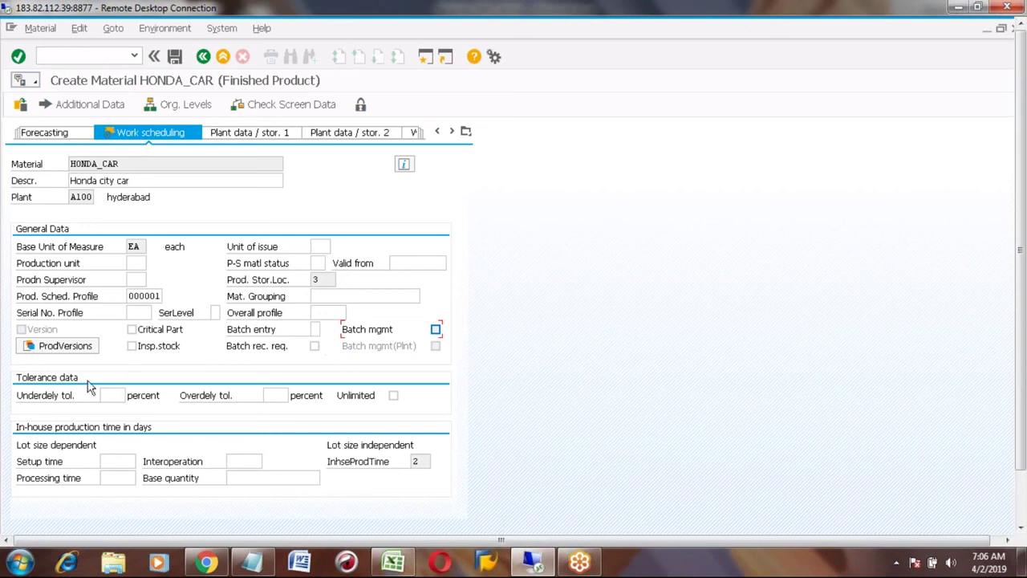
pyautogui.click(64, 346)
pyautogui.click(396, 563)
pyautogui.click(273, 226)
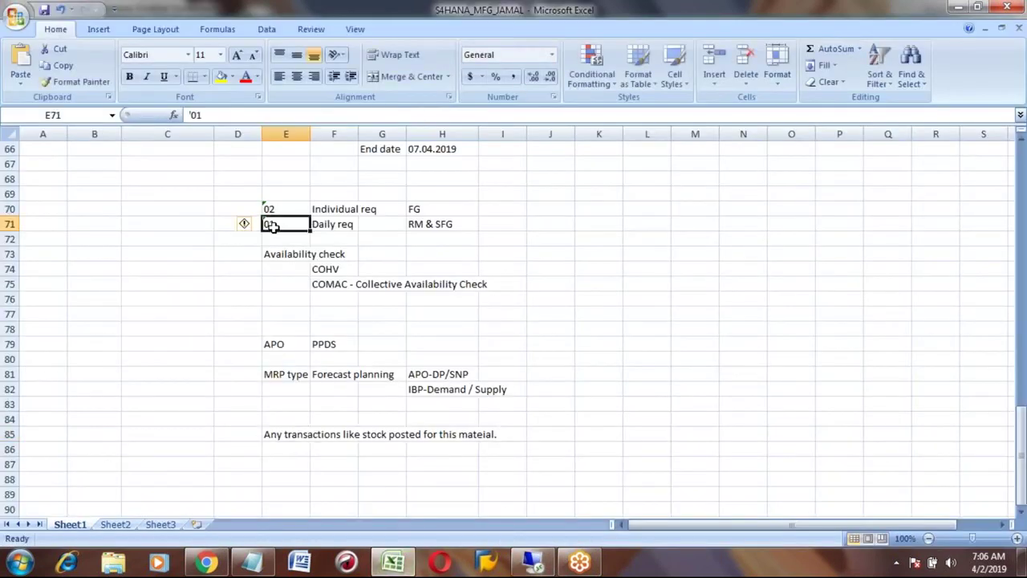
pyautogui.press('pageup')
pyautogui.press('Up')
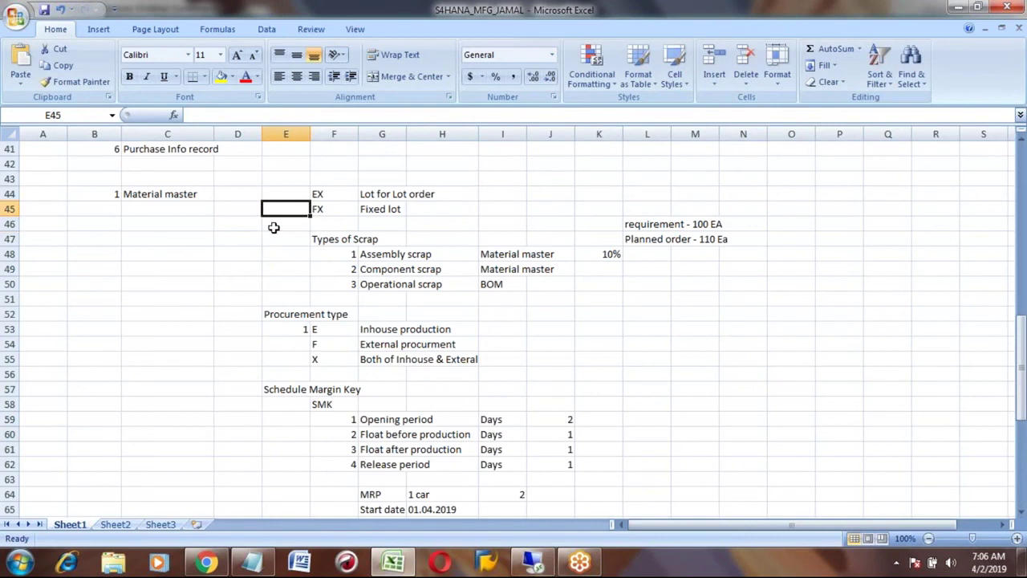
pyautogui.scroll(3, 273, 226)
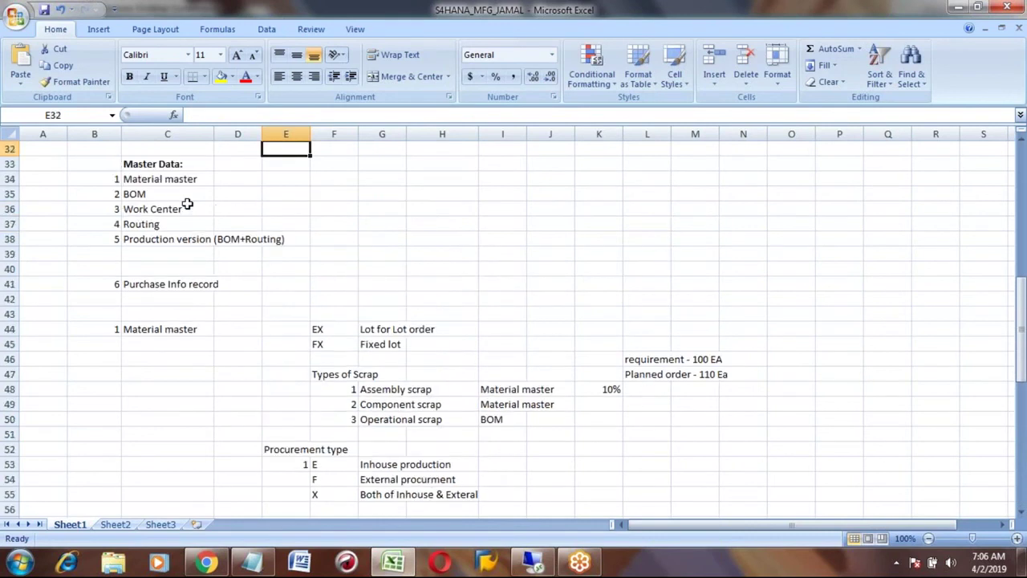
pyautogui.click(158, 178)
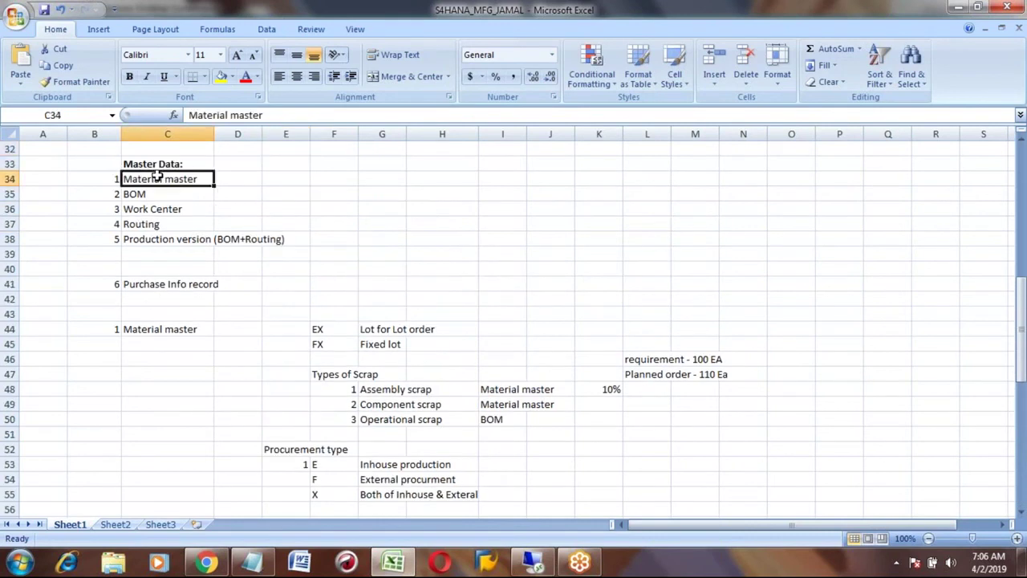
pyautogui.press('Down')
pyautogui.press('Down')
pyautogui.press('Down')
pyautogui.press('Down')
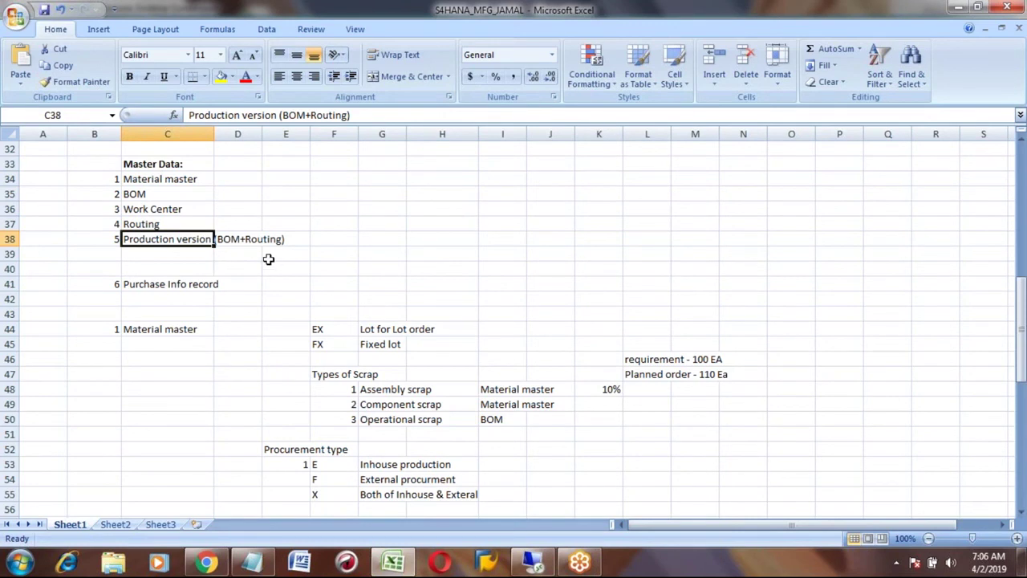
pyautogui.hotkey('alt', 'Tab')
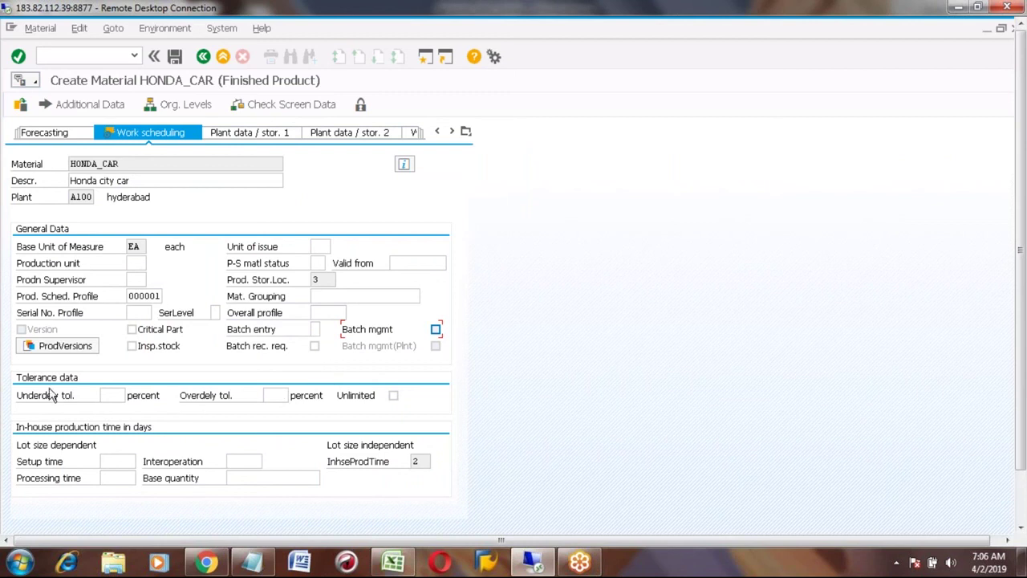
# Enter 10 in HONDA_CAR's Overdely tol. field, then bring the Excel notes back up
pyautogui.click(115, 396)
pyautogui.click(274, 396)
pyautogui.click(110, 394)
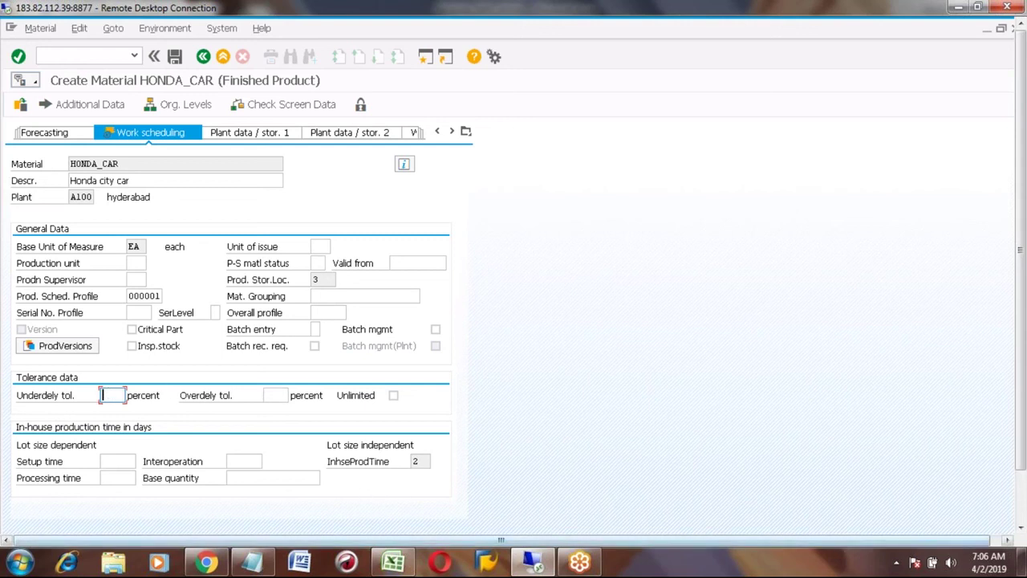
pyautogui.click(274, 394)
pyautogui.write('10')
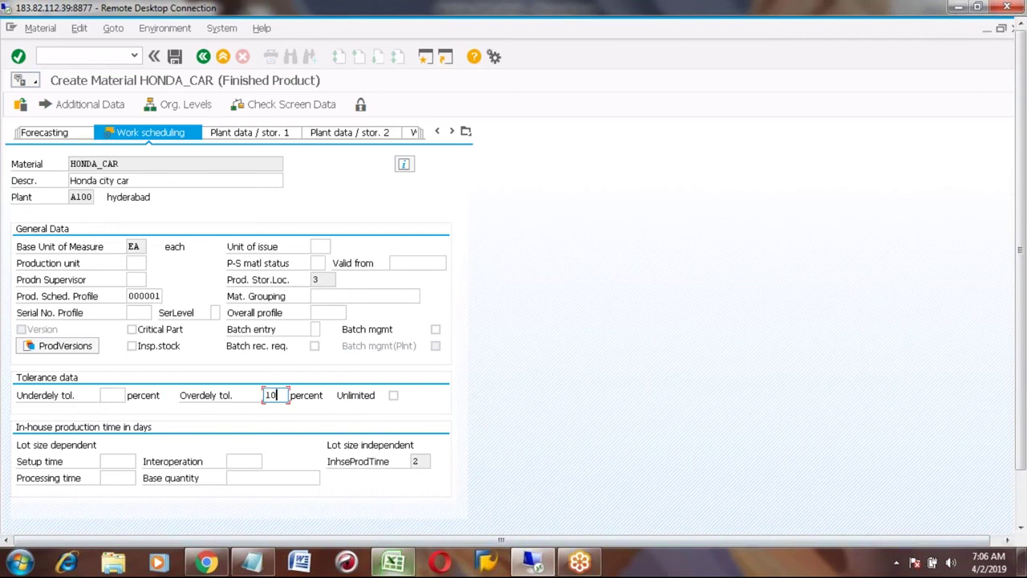
pyautogui.click(396, 563)
pyautogui.click(391, 478)
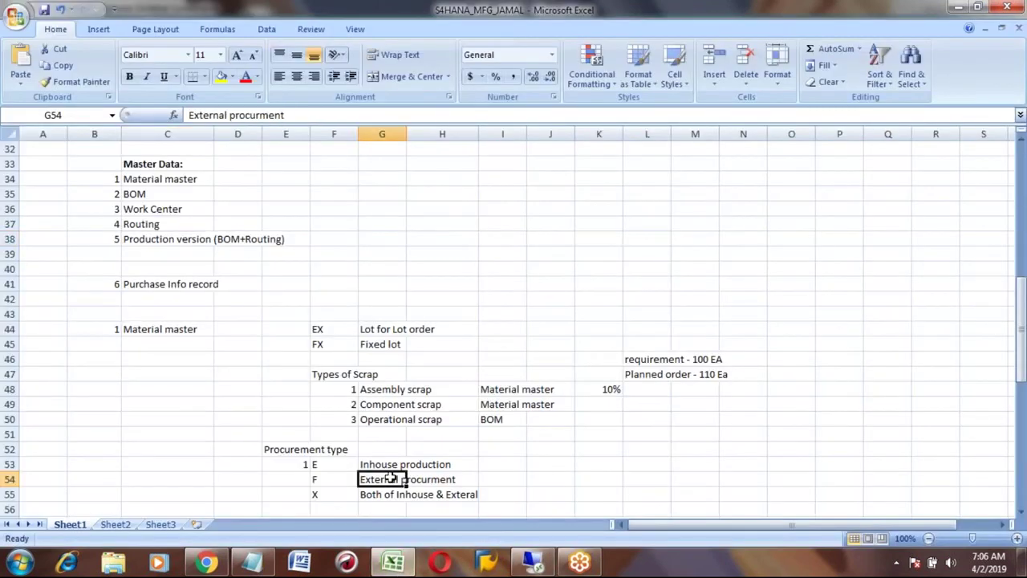
# Enter example rows 'Production order' 50 EA in row 87 and 'GR' 50 EA in row 88
pyautogui.press('pagedown')
pyautogui.press('pagedown')
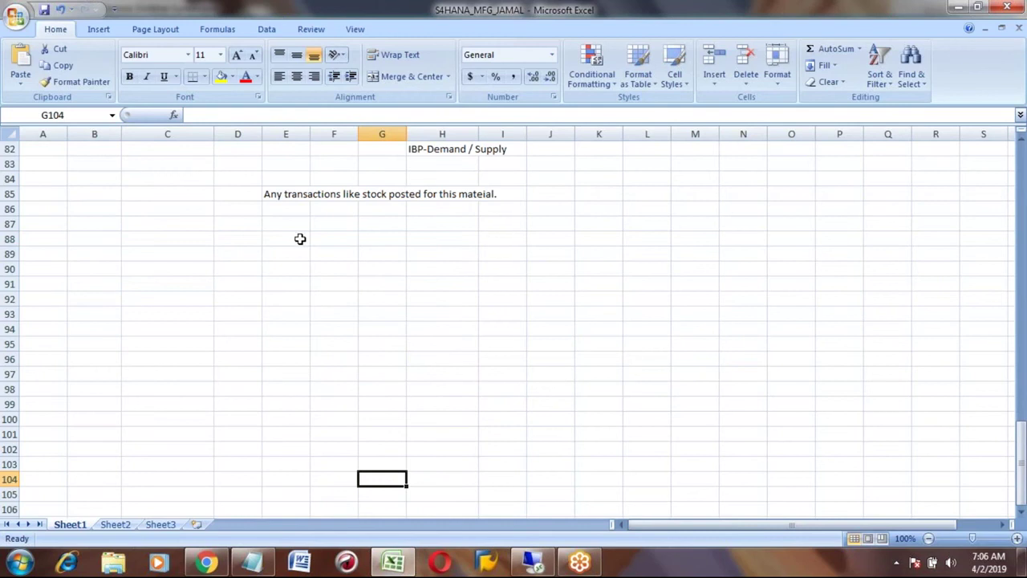
pyautogui.write('Pro')
pyautogui.press('BackSpace')
pyautogui.press('BackSpace')
pyautogui.press('BackSpace')
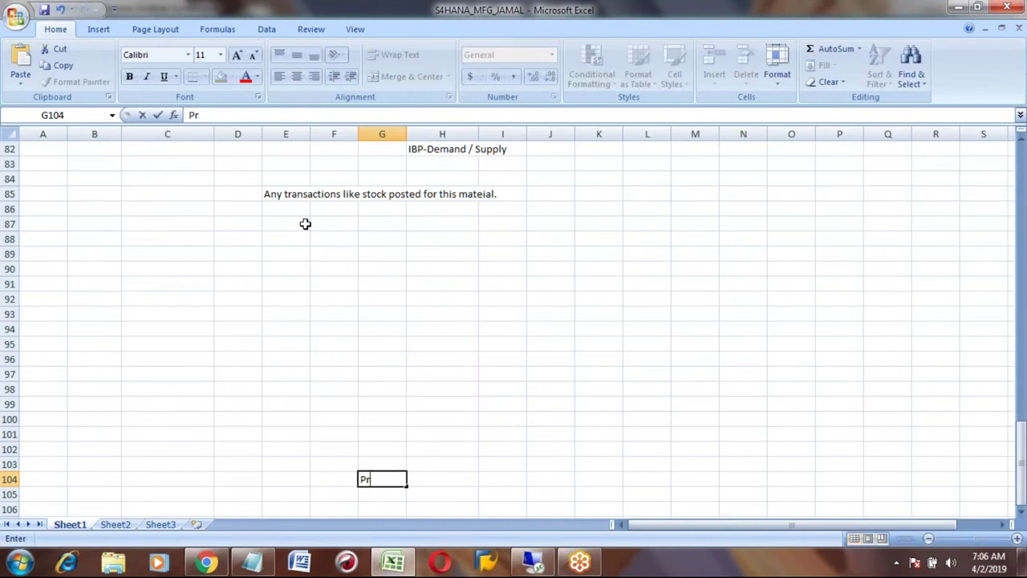
pyautogui.click(283, 221)
pyautogui.write('Production order')
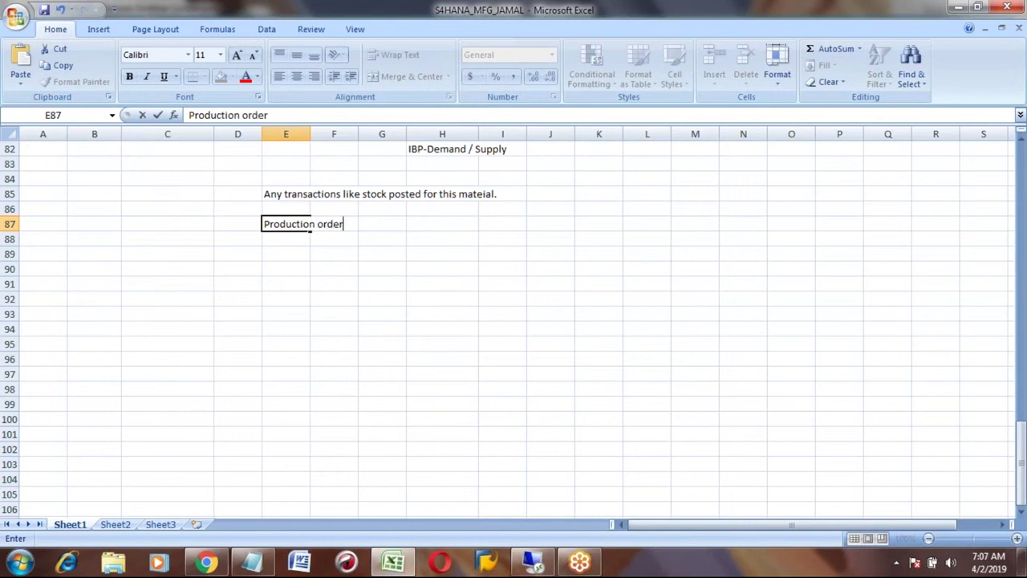
pyautogui.press('Tab')
pyautogui.click(382, 224)
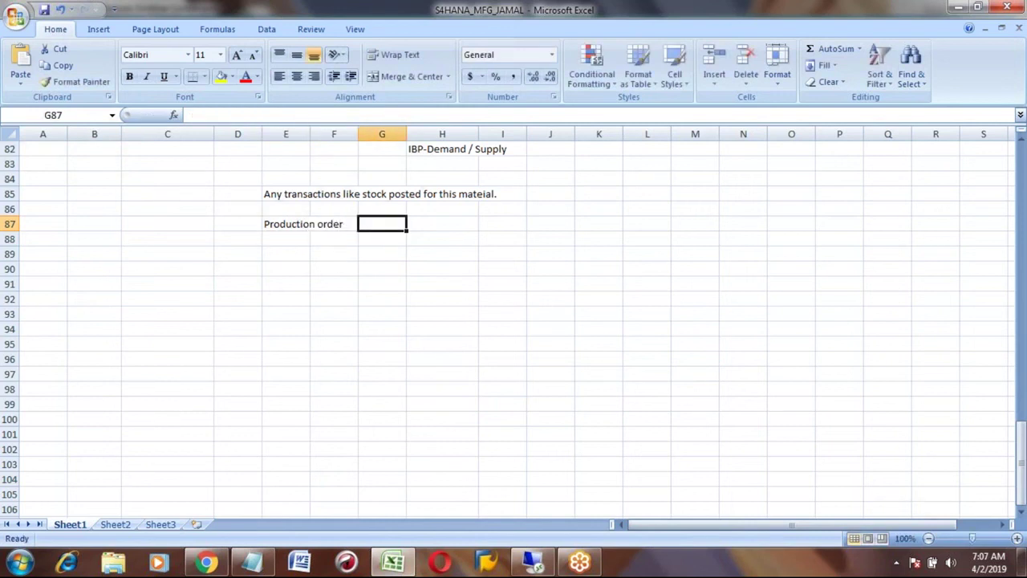
pyautogui.write('50 EA')
pyautogui.press('Return')
pyautogui.press('Up')
pyautogui.press('Down')
pyautogui.press('Left')
pyautogui.press('Left')
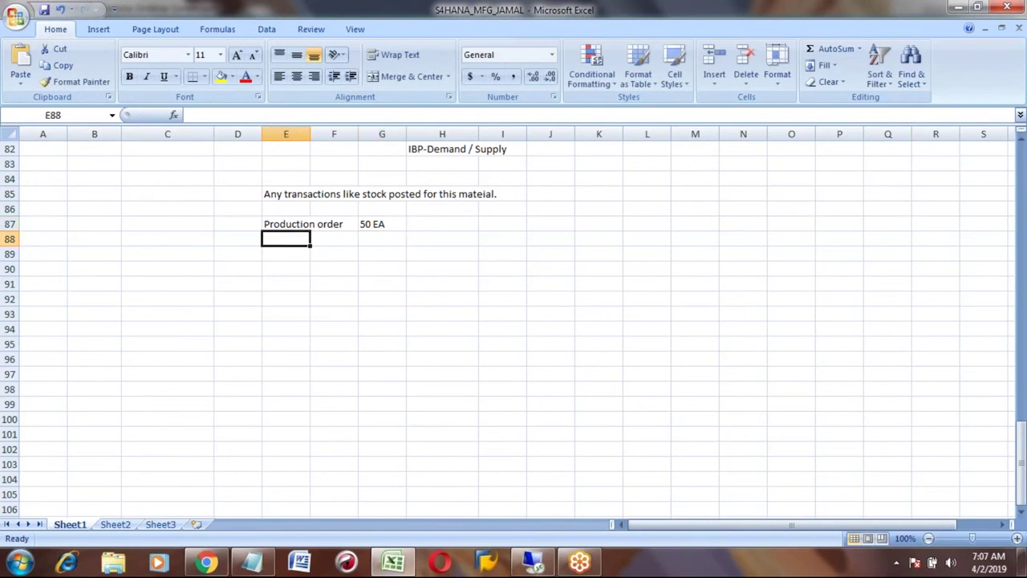
pyautogui.write('GR')
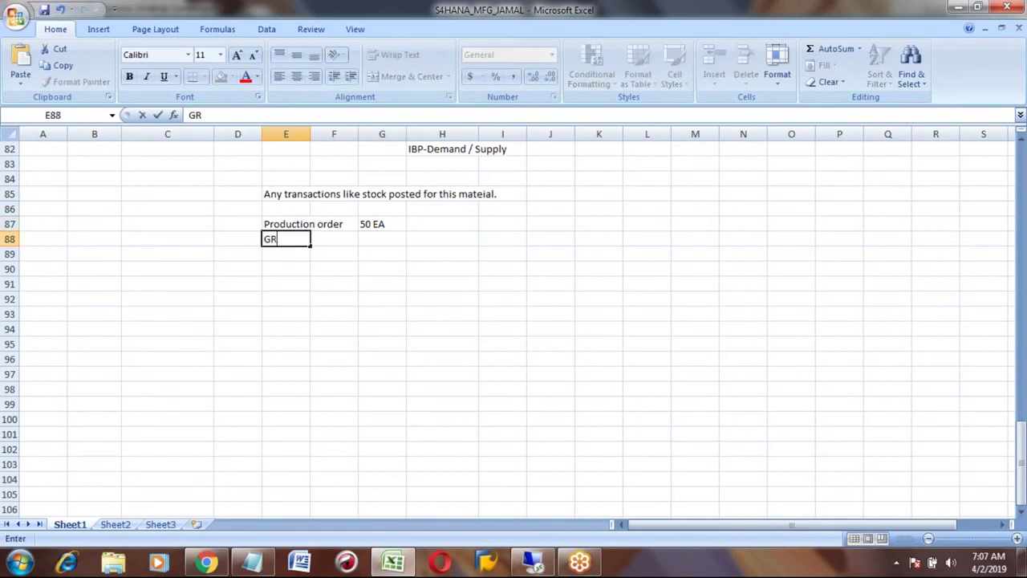
pyautogui.press('Tab')
pyautogui.press('Tab')
pyautogui.write('50')
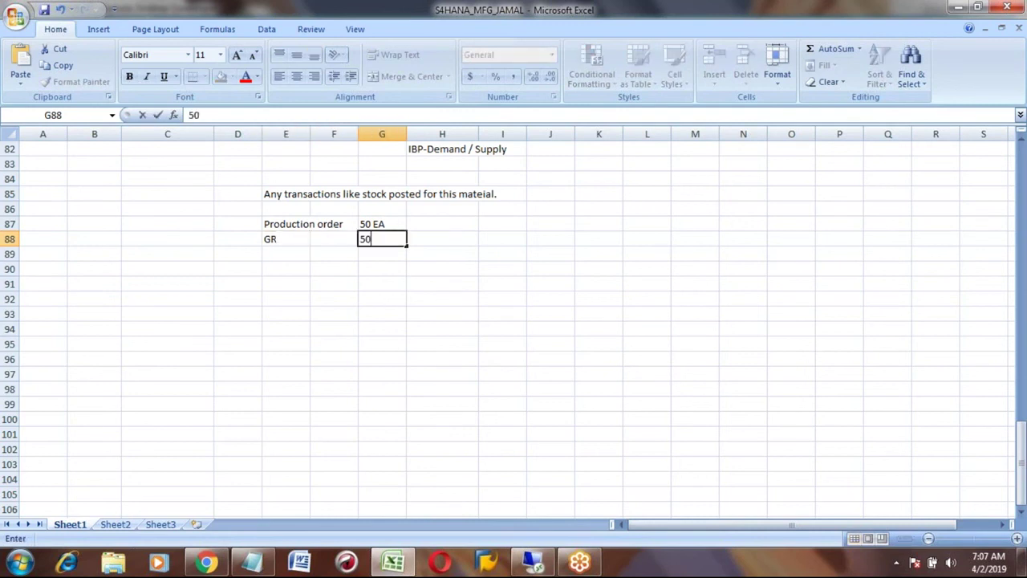
pyautogui.write(' EA')
pyautogui.press('Return')
# Add the 10% tolerance in H87 beside the 50 EA order quantity
pyautogui.press('Up')
pyautogui.press('Left')
pyautogui.press('Left')
pyautogui.press('Right')
pyautogui.press('Right')
pyautogui.press('Up')
pyautogui.press('Right')
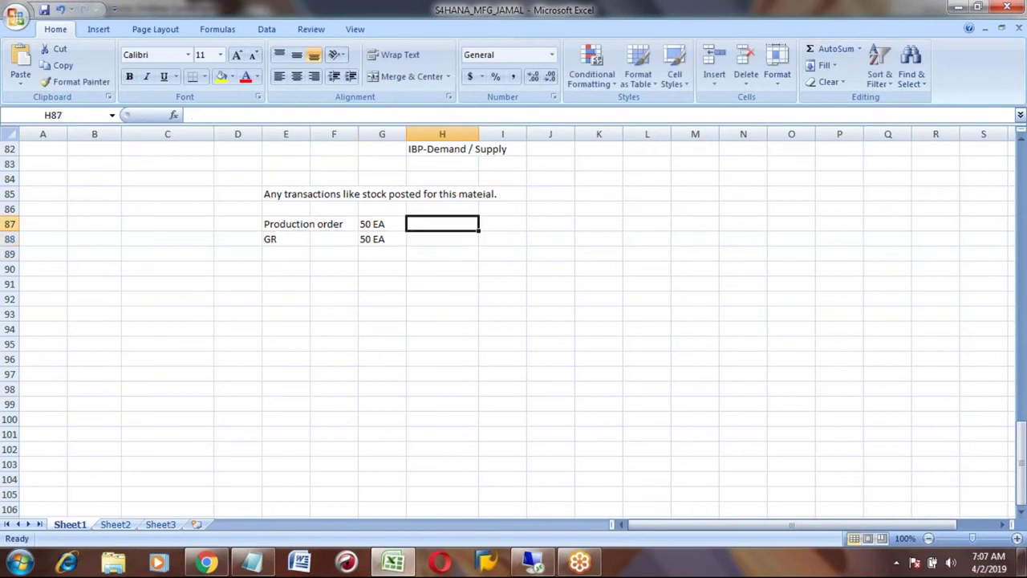
pyautogui.hotkey('alt', 'Tab')
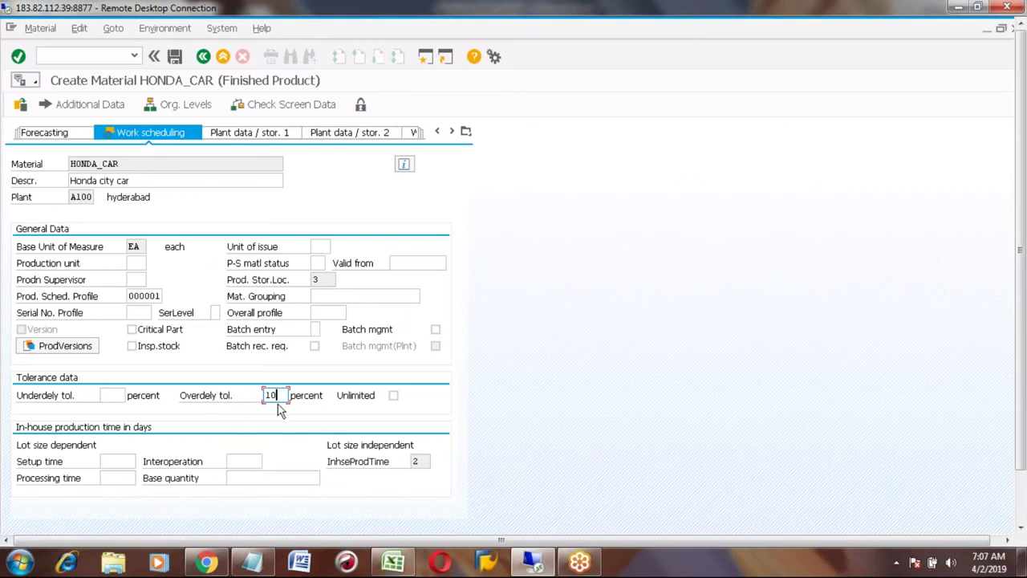
pyautogui.hotkey('alt', 'Tab')
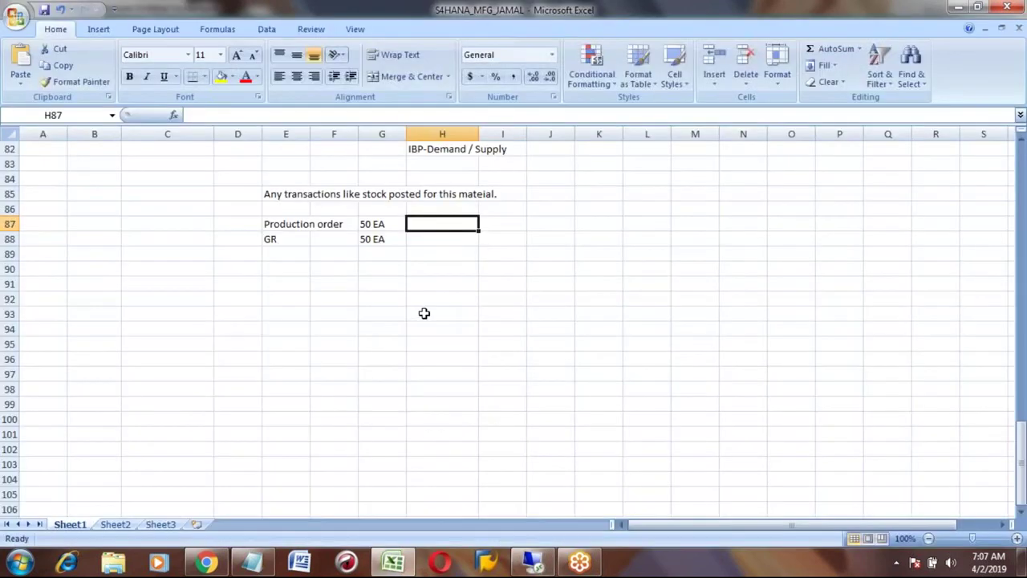
pyautogui.write('10%')
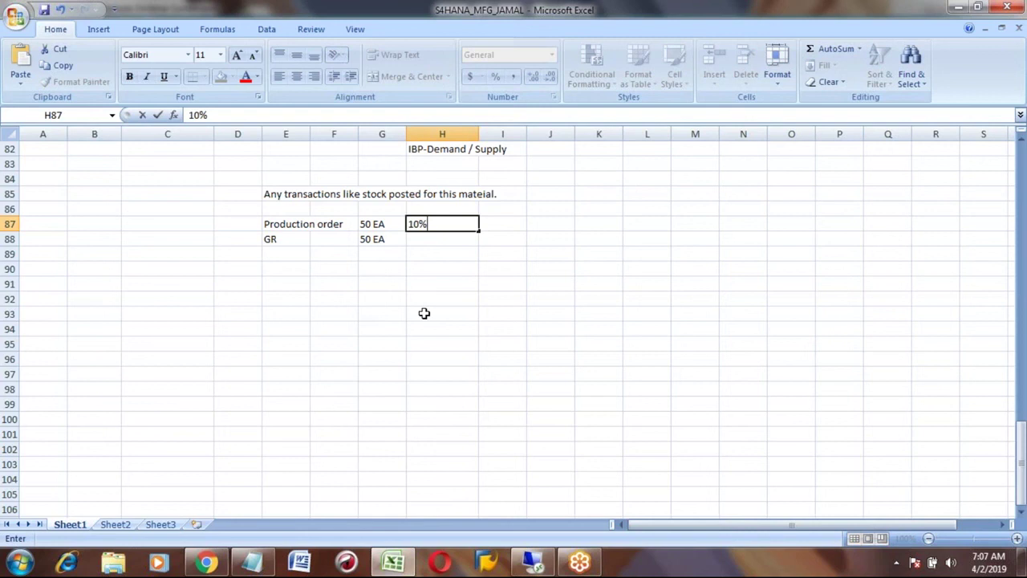
pyautogui.press('Return')
pyautogui.press('Left')
pyautogui.press('Up')
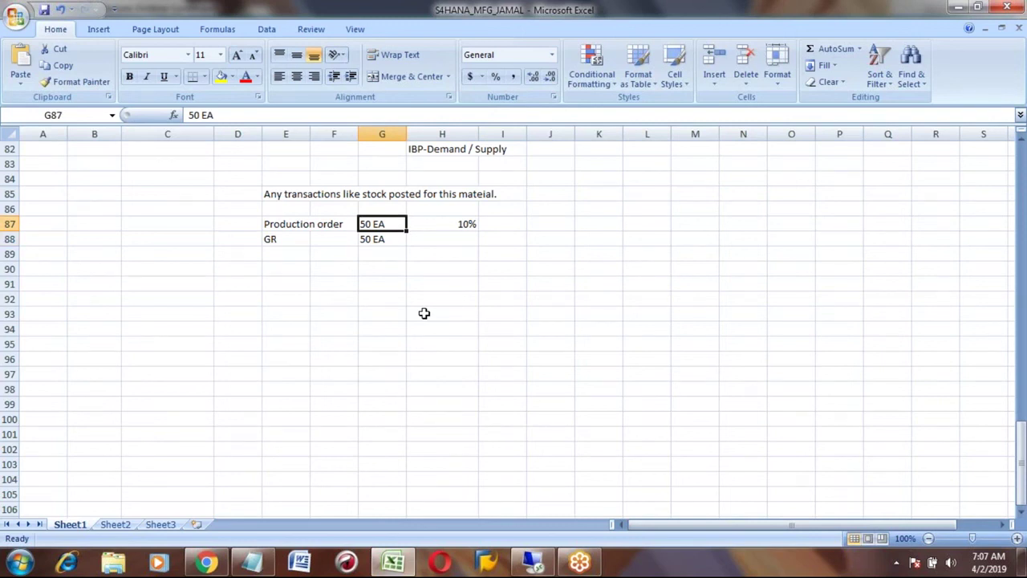
# Change the GR quantity in G88 to 55 EA
pyautogui.press('Down')
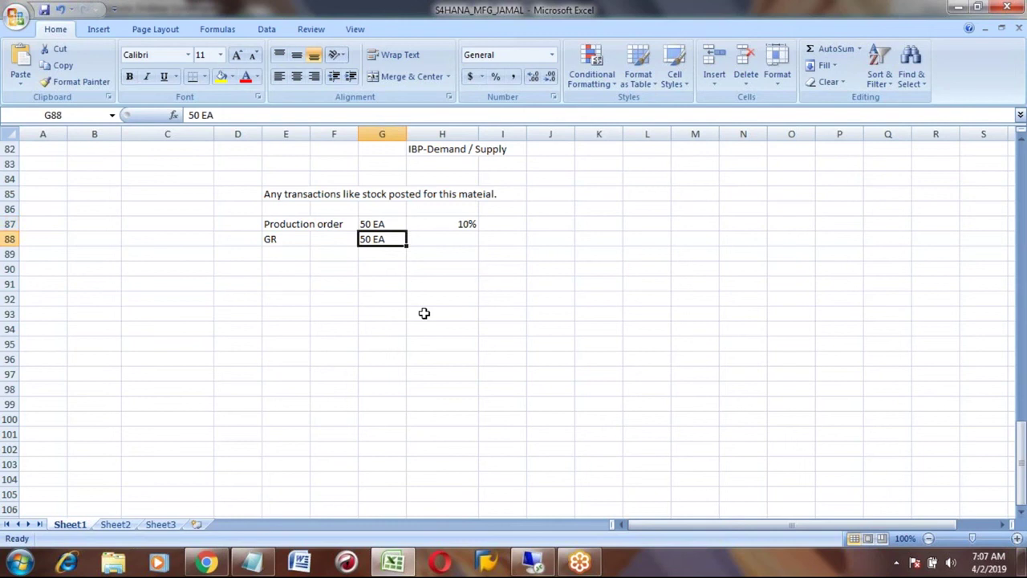
pyautogui.write('55')
pyautogui.write(' m')
pyautogui.press('BackSpace')
pyautogui.press('BackSpace')
pyautogui.write('EA')
pyautogui.press('Return')
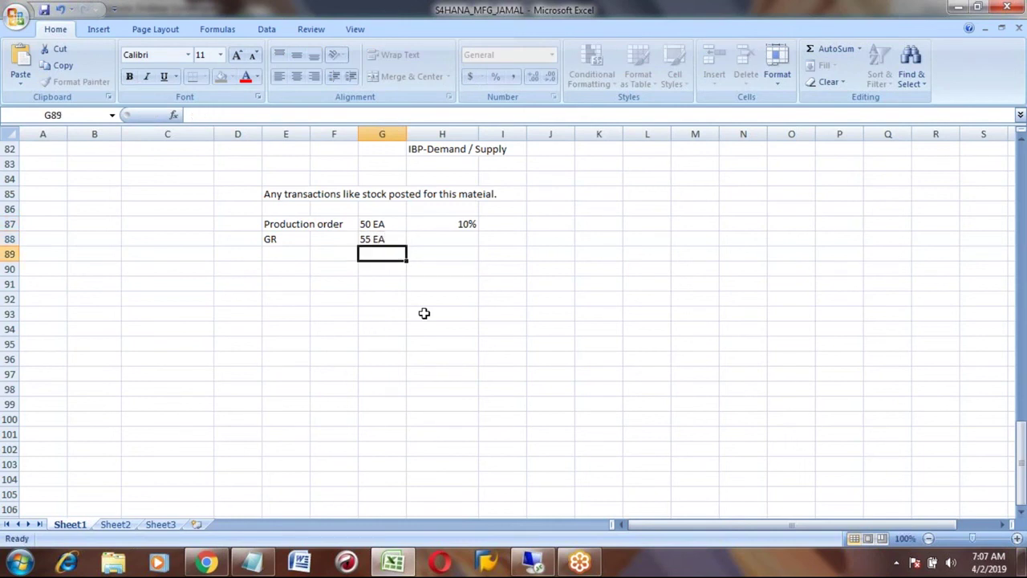
pyautogui.press('Up')
pyautogui.press('Up')
pyautogui.press('Down')
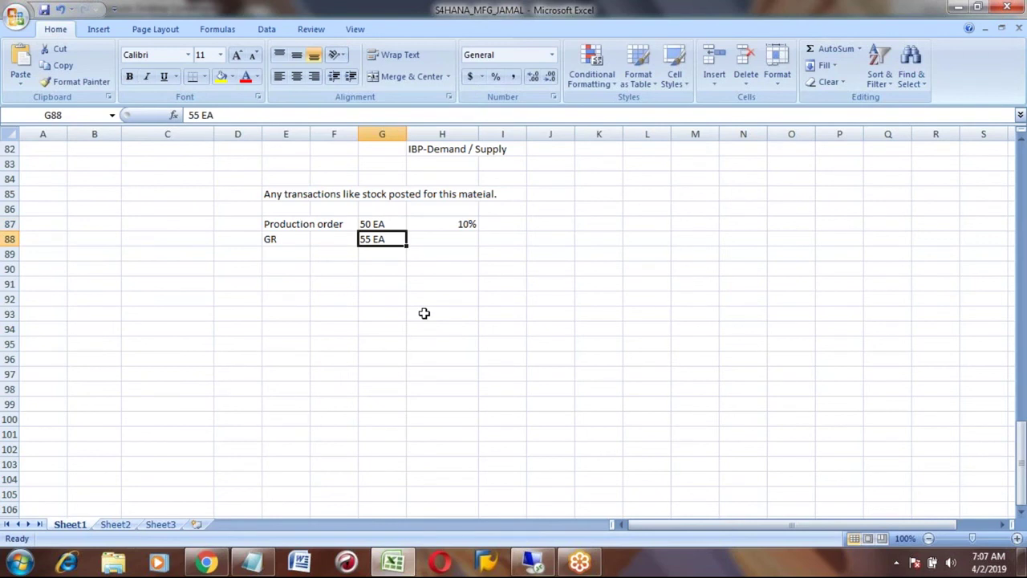
pyautogui.press('Up')
pyautogui.press('Right')
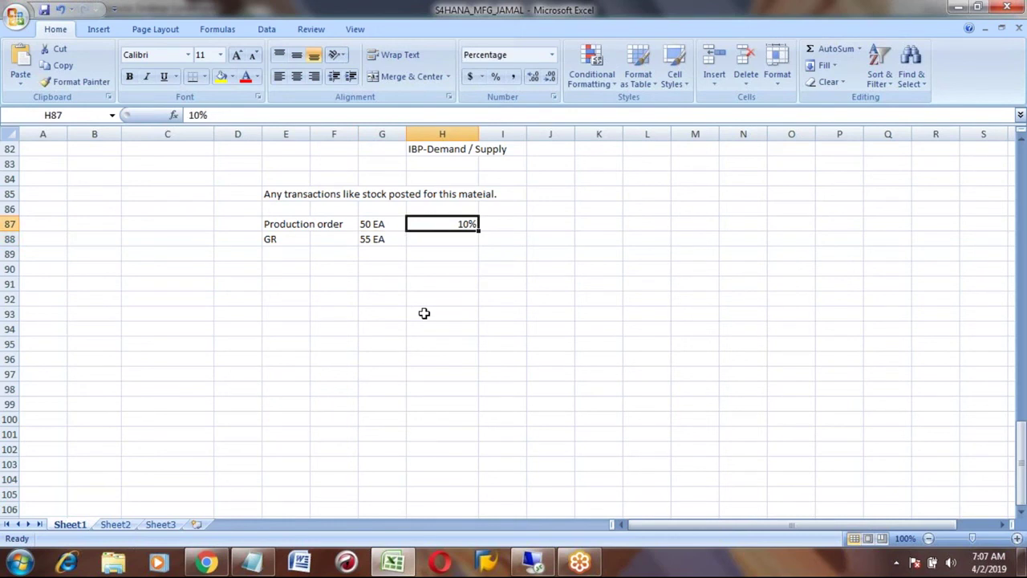
pyautogui.press('Left')
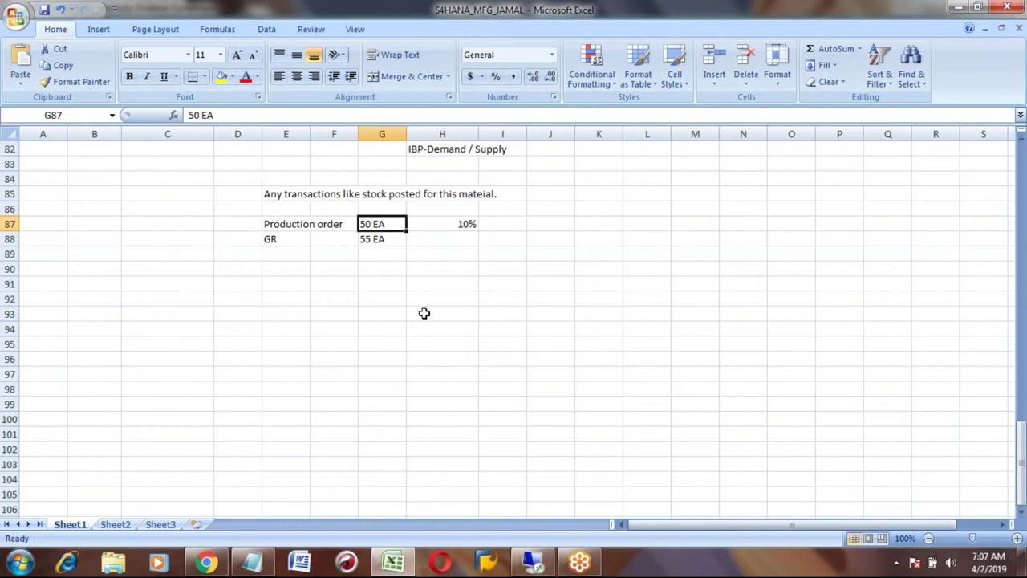
pyautogui.press('Down')
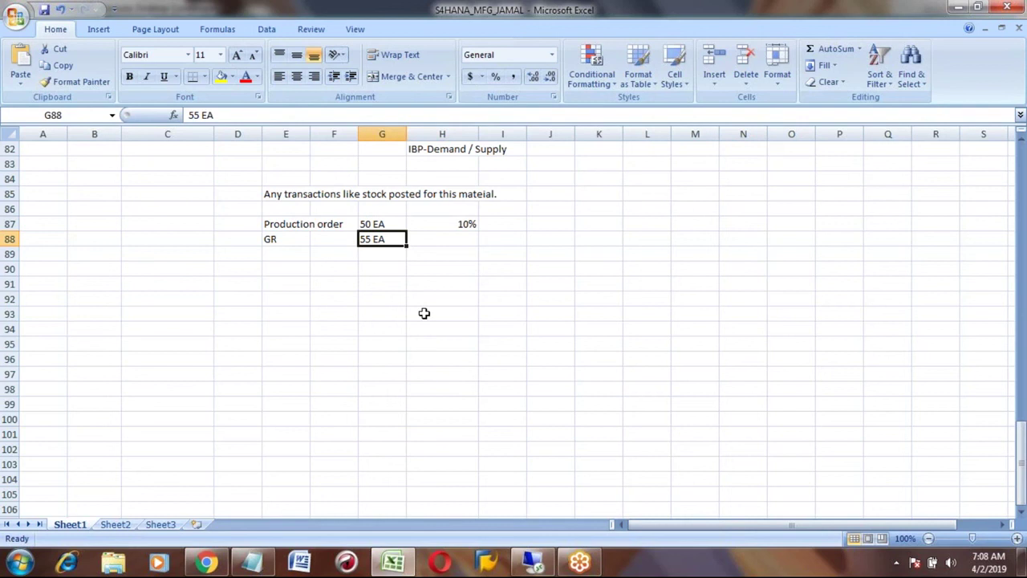
# Tick Unlimited overdelivery for HONDA_CAR in SAP, then return to Excel
pyautogui.hotkey('alt', 'Tab')
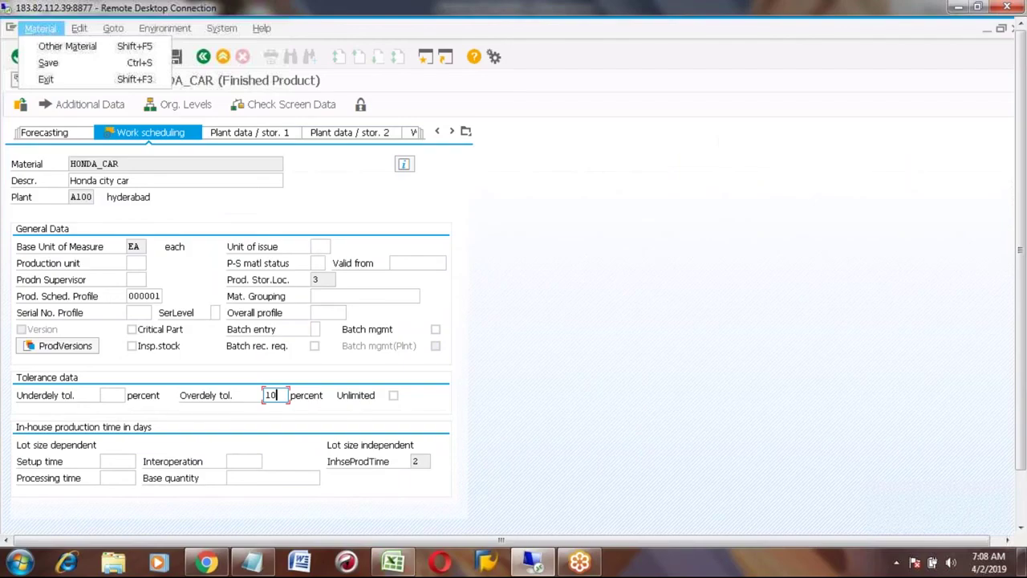
pyautogui.click(393, 399)
pyautogui.click(393, 396)
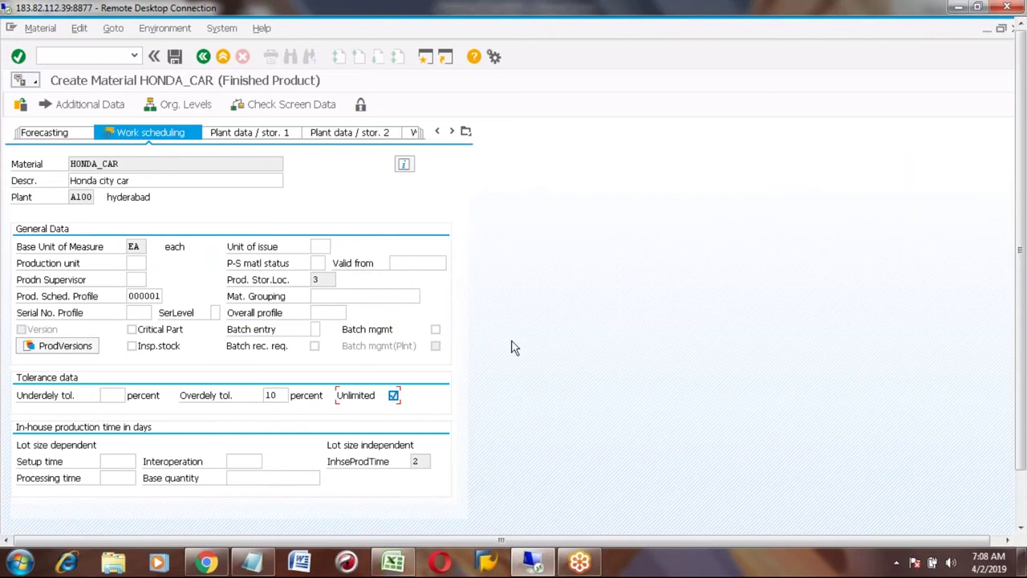
pyautogui.hotkey('alt', 'Tab')
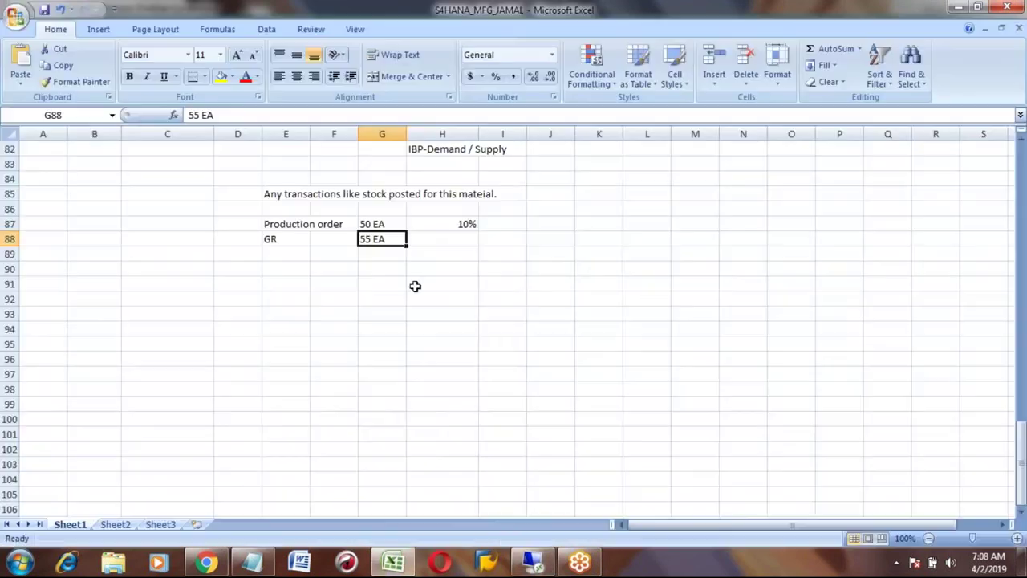
# Replace the 55 EA GR quantity in G88 with 5000 EA and review the example rows
pyautogui.click(430, 234)
pyautogui.press('Left')
pyautogui.press('Up')
pyautogui.press('Down')
pyautogui.write('5000')
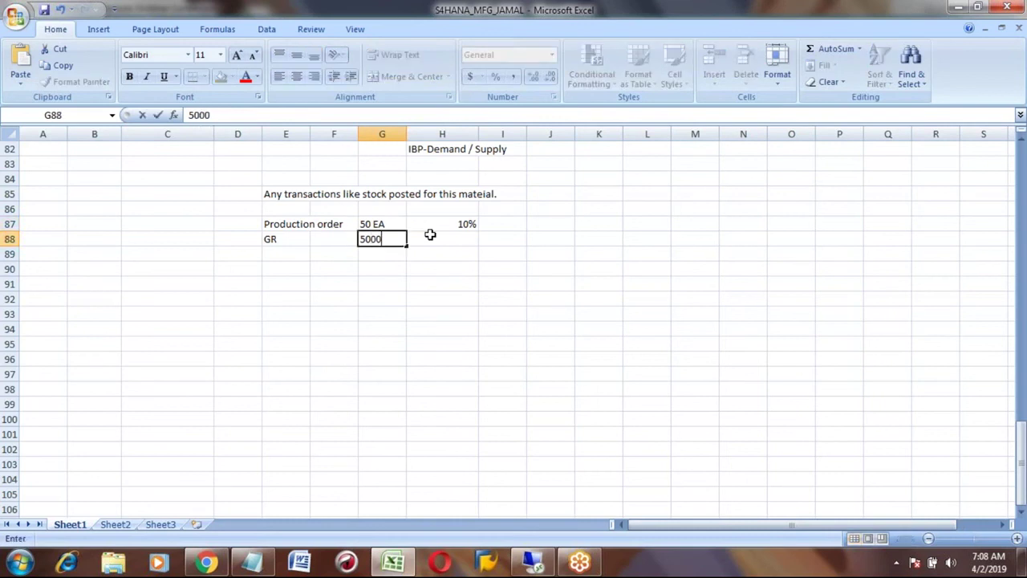
pyautogui.write(' EA')
pyautogui.press('Return')
pyautogui.press('Up')
pyautogui.press('Up')
pyautogui.press('Right')
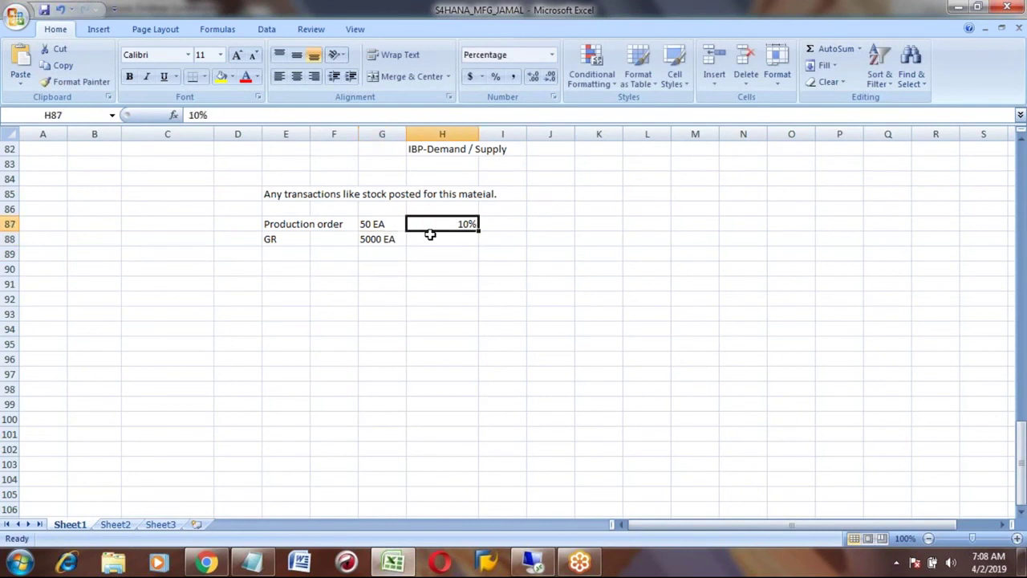
pyautogui.press('Left')
pyautogui.press('Down')
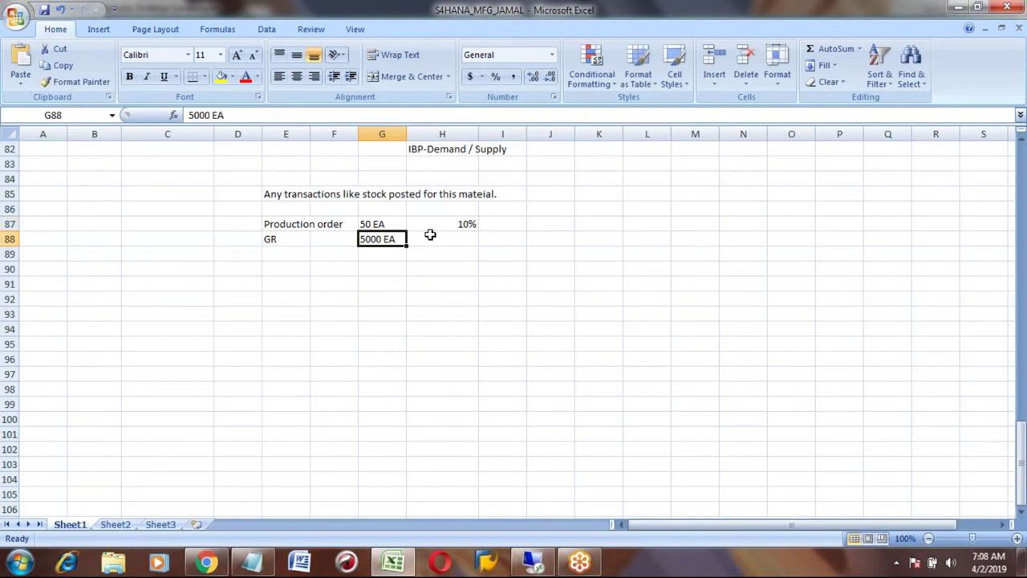
pyautogui.press('Left')
pyautogui.press('Left')
pyautogui.press('Up')
pyautogui.press('Down')
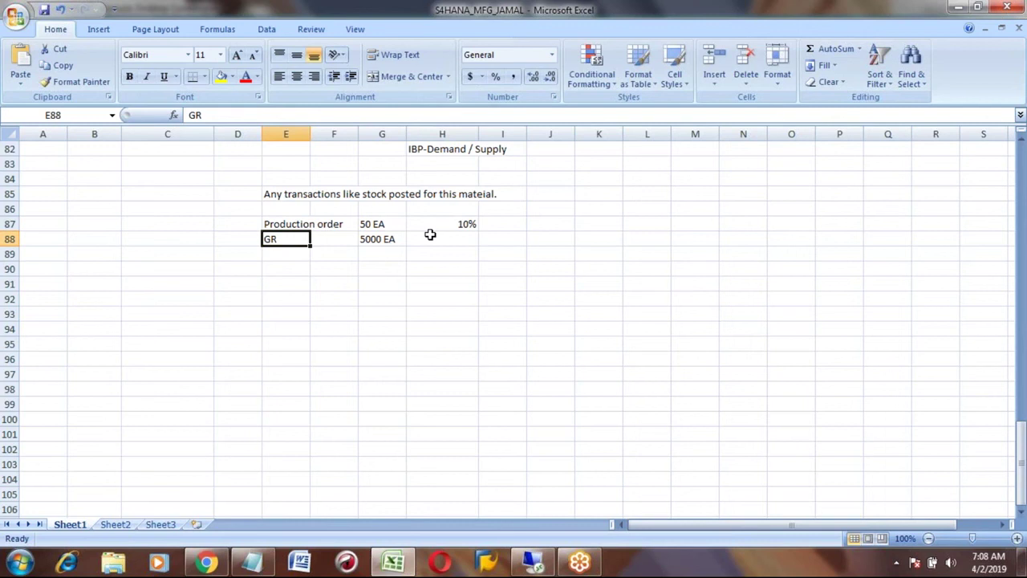
pyautogui.hotkey('alt', 'Tab')
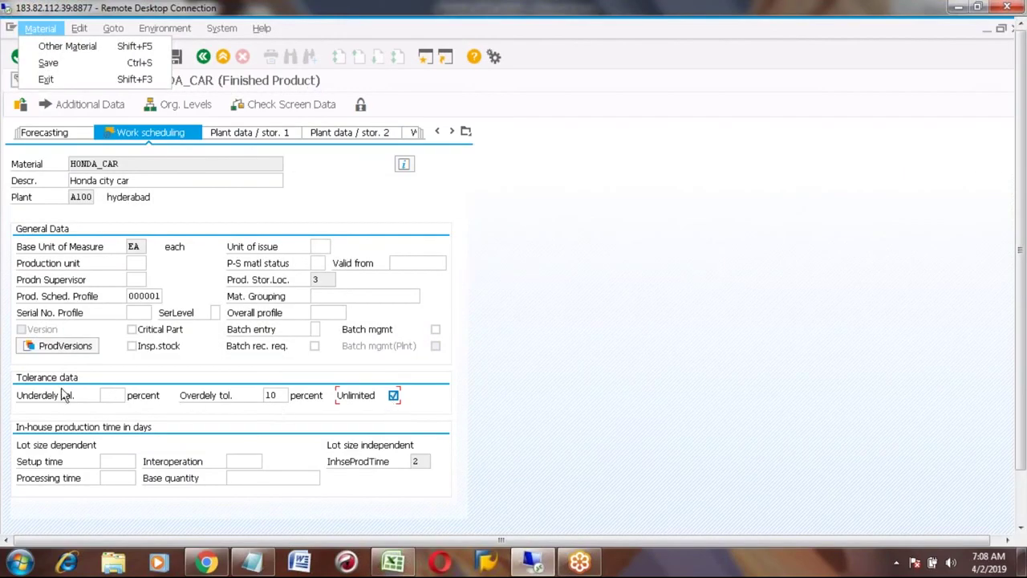
# Untick Unlimited and delete the 10 from HONDA_CAR's overdelivery tolerance
pyautogui.click(394, 399)
pyautogui.click(287, 395)
pyautogui.press('BackSpace')
pyautogui.press('BackSpace')
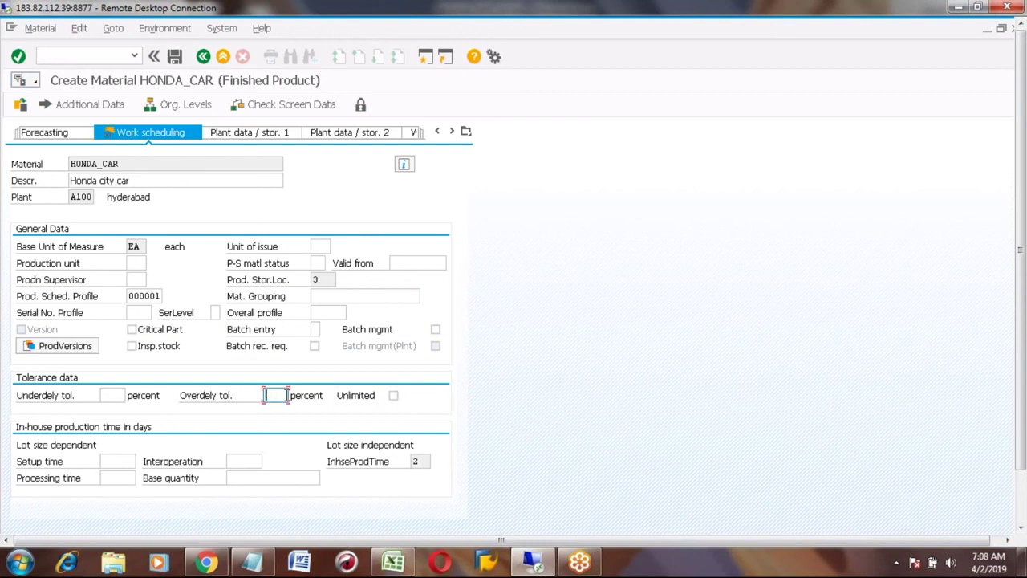
pyautogui.hotkey('alt', 'Tab')
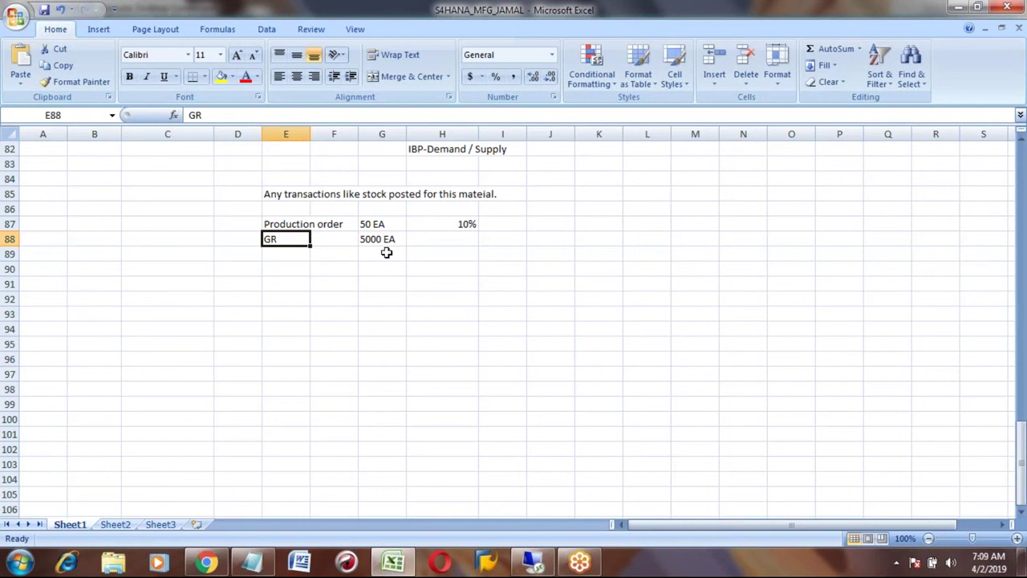
# Enter the production order's number in D87, left of 'Production order'
pyautogui.press('Right')
pyautogui.press('Right')
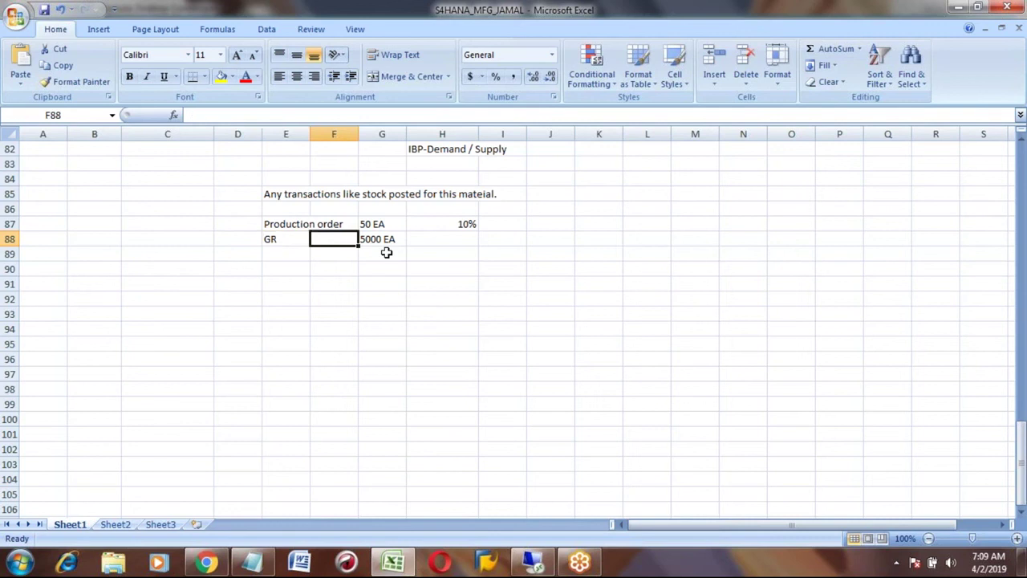
pyautogui.press('Up')
pyautogui.press('Down')
pyautogui.press('Up')
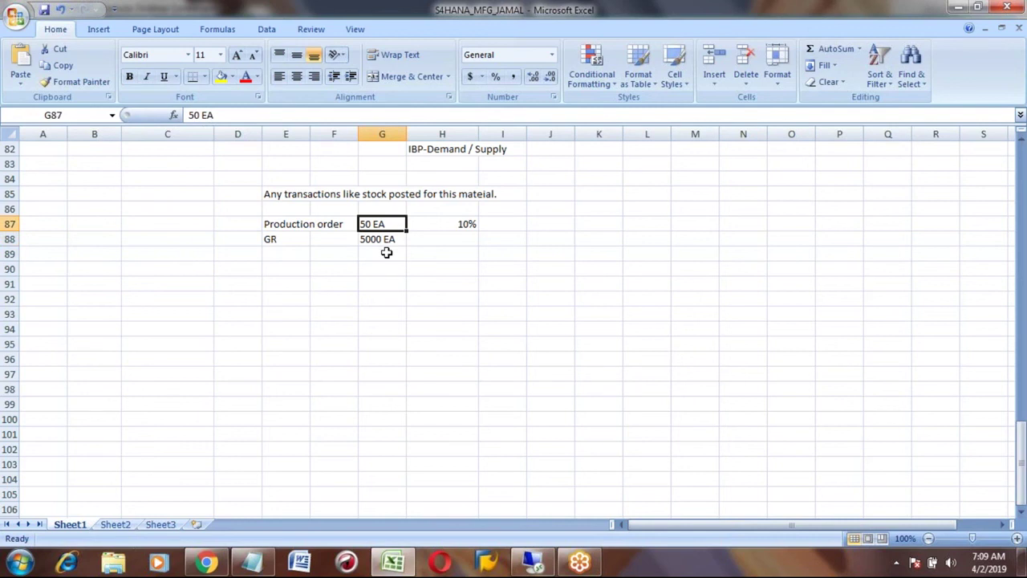
pyautogui.press('Left')
pyautogui.press('Left')
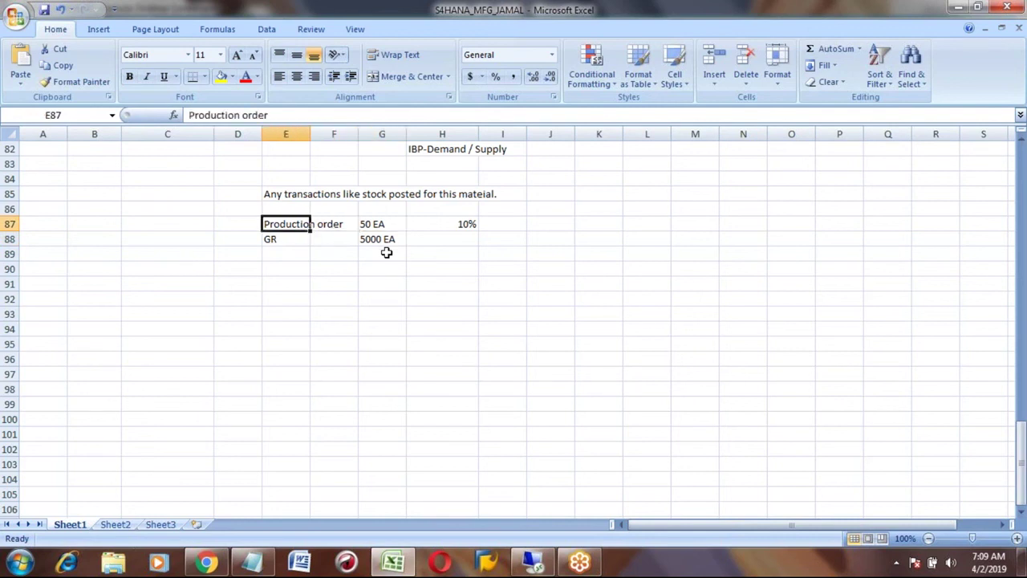
pyautogui.press('Down')
pyautogui.press('Right')
pyautogui.press('Right')
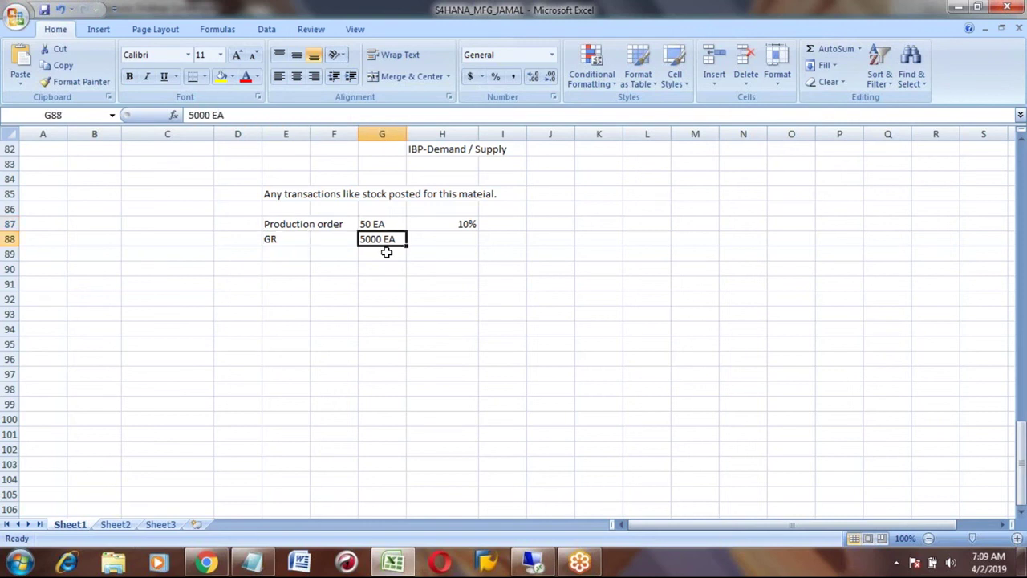
pyautogui.press('Left')
pyautogui.press('Left')
pyautogui.press('Up')
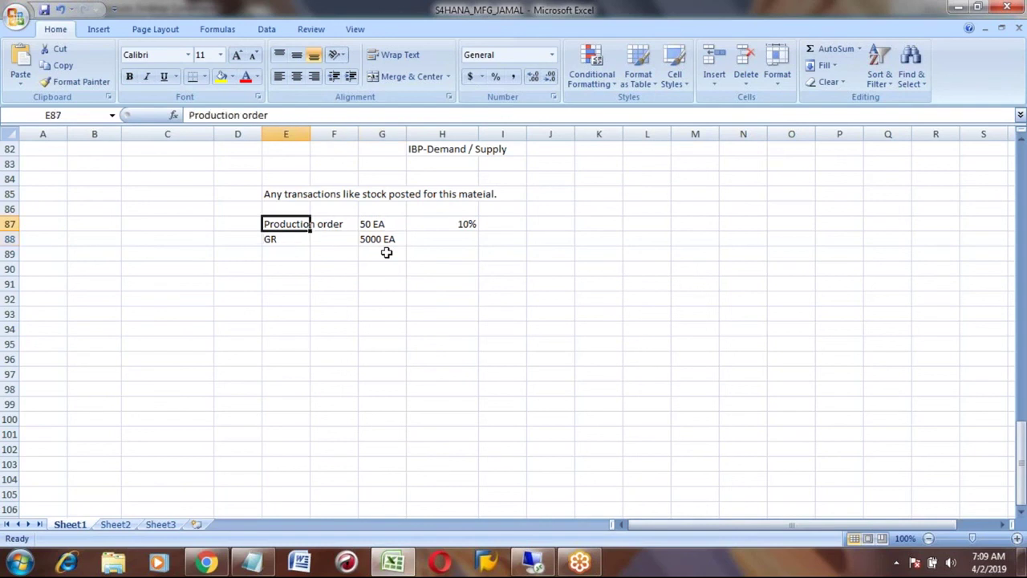
pyautogui.press('Left')
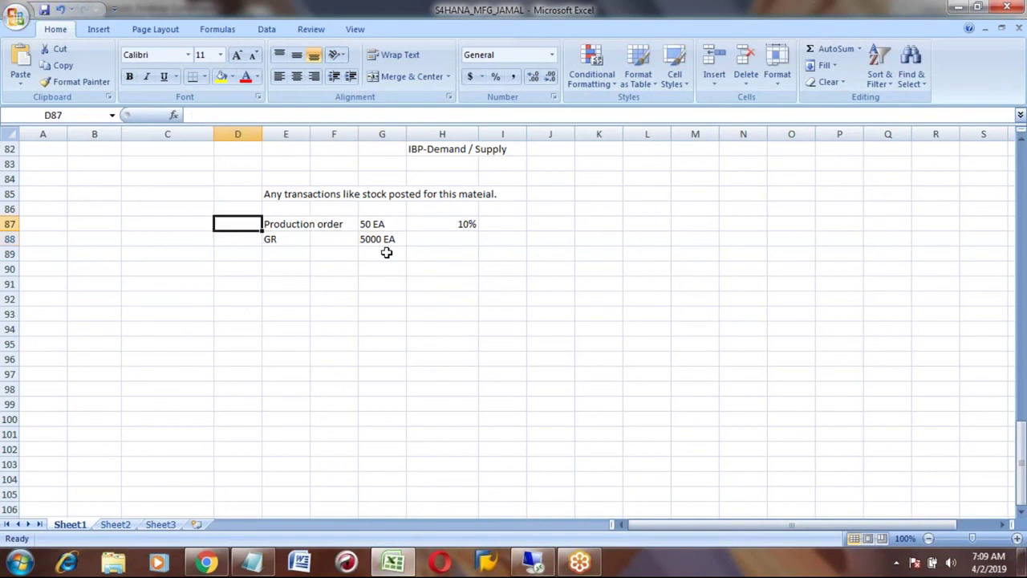
pyautogui.write('6000001')
pyautogui.press('Return')
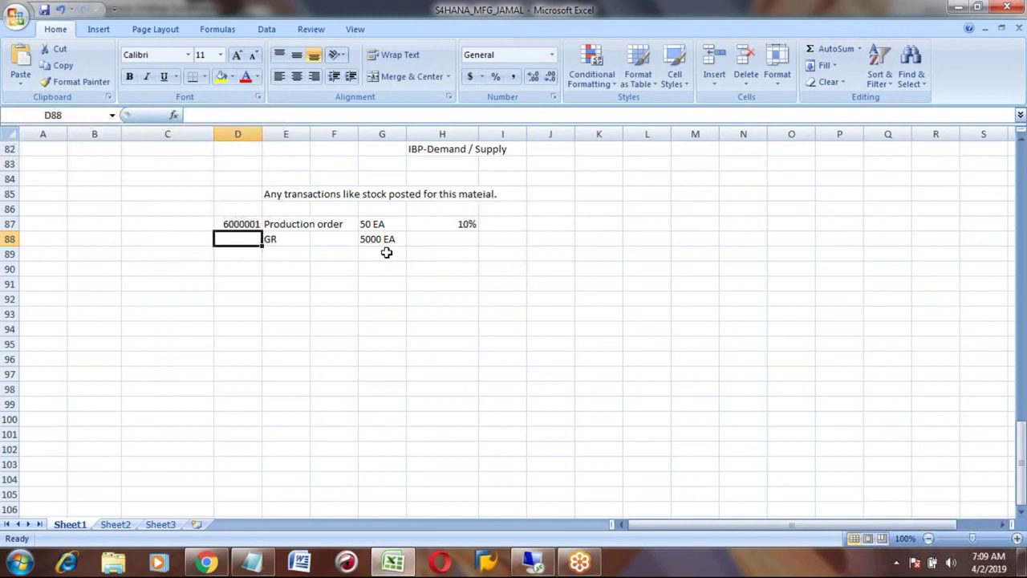
pyautogui.press('Up')
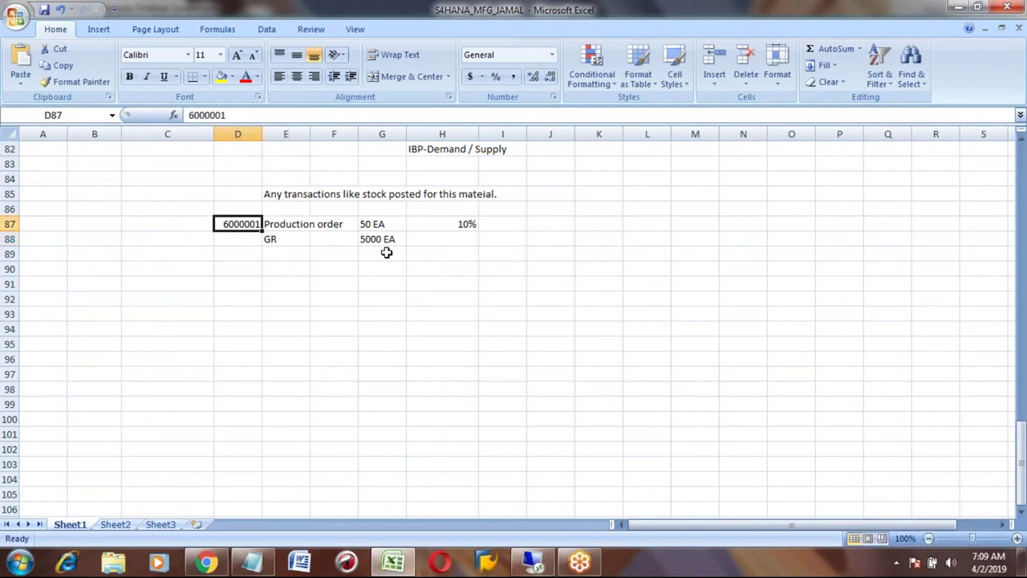
pyautogui.press('Down')
# Note 'Unlimited' in H88 beside the 5000 EA GR quantity
pyautogui.press('Right')
pyautogui.press('Right')
pyautogui.press('Right')
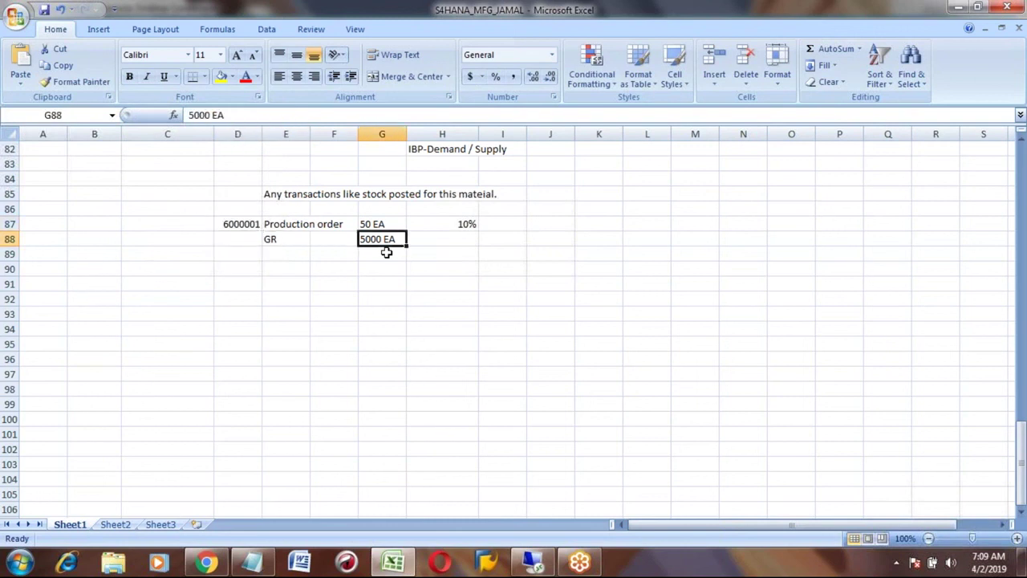
pyautogui.press('Up')
pyautogui.press('Right')
pyautogui.press('Right')
pyautogui.press('Right')
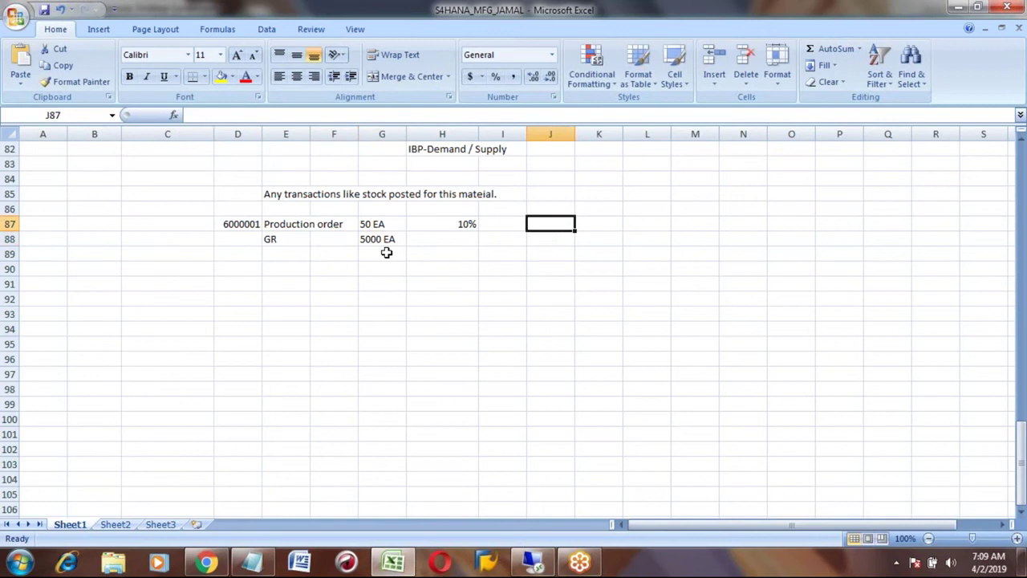
pyautogui.press('Left')
pyautogui.press('Down')
pyautogui.press('Left')
pyautogui.write('UNIT')
pyautogui.press('BackSpace')
pyautogui.press('BackSpace')
pyautogui.press('BackSpace')
pyautogui.press('BackSpace')
pyautogui.write('Unlimitd')
pyautogui.press('BackSpace')
pyautogui.press('BackSpace')
pyautogui.write('ted')
pyautogui.press('Return')
pyautogui.press('Up')
pyautogui.press('Left')
pyautogui.press('Left')
pyautogui.press('Left')
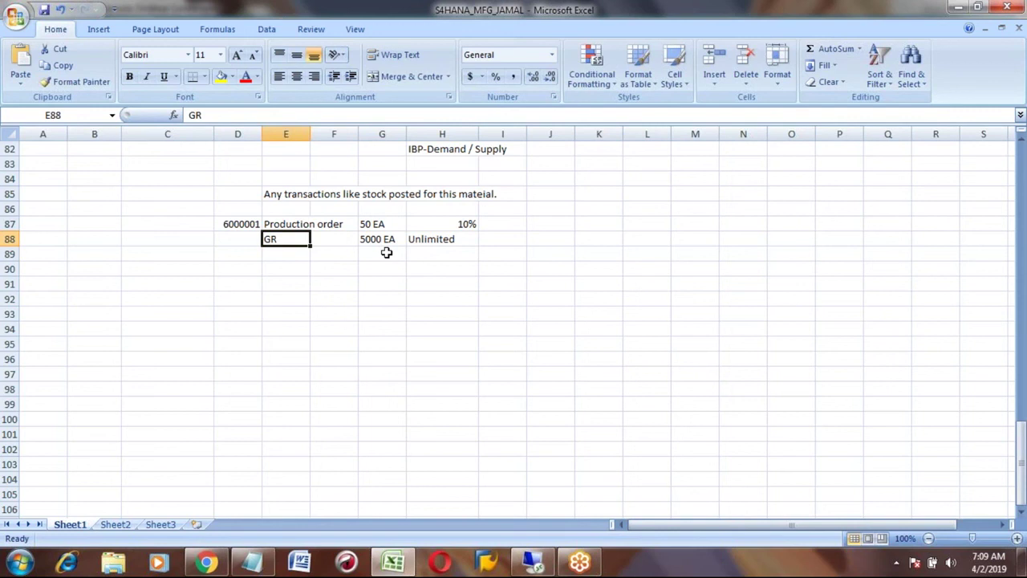
pyautogui.hotkey('alt', 'Tab')
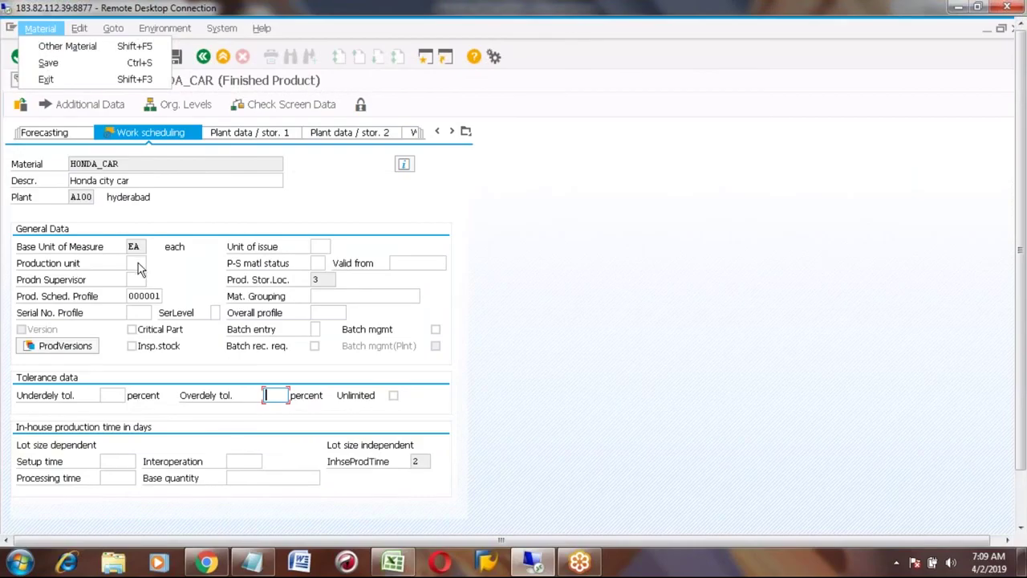
# Type BOX into HONDA_CAR's Production unit field on the Work scheduling view
pyautogui.click(137, 264)
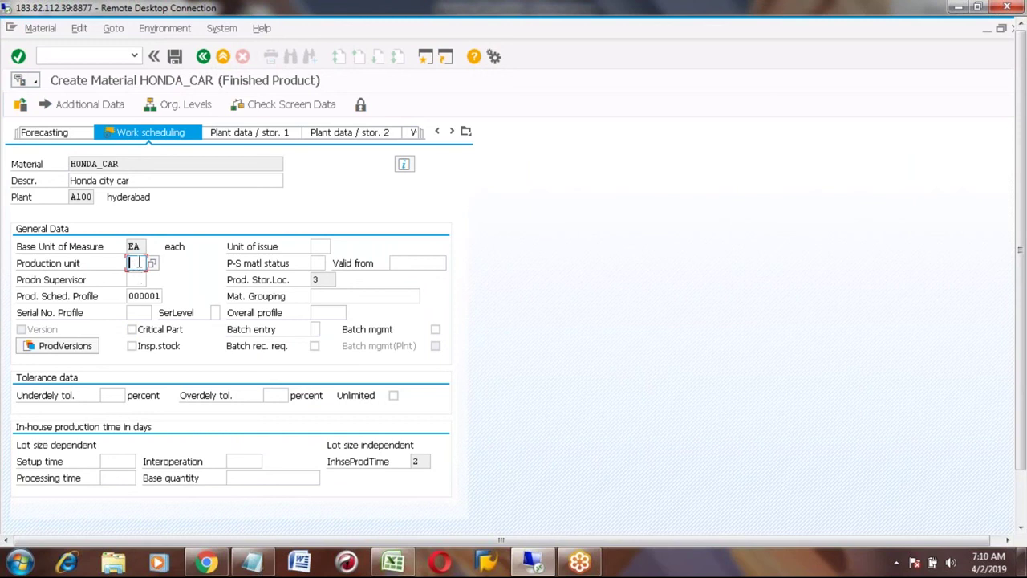
pyautogui.write('BOX')
pyautogui.hotkey('alt', 'Tab')
# Change the order and GR quantities to 50 BOX and 5000 BOX
pyautogui.click(291, 227)
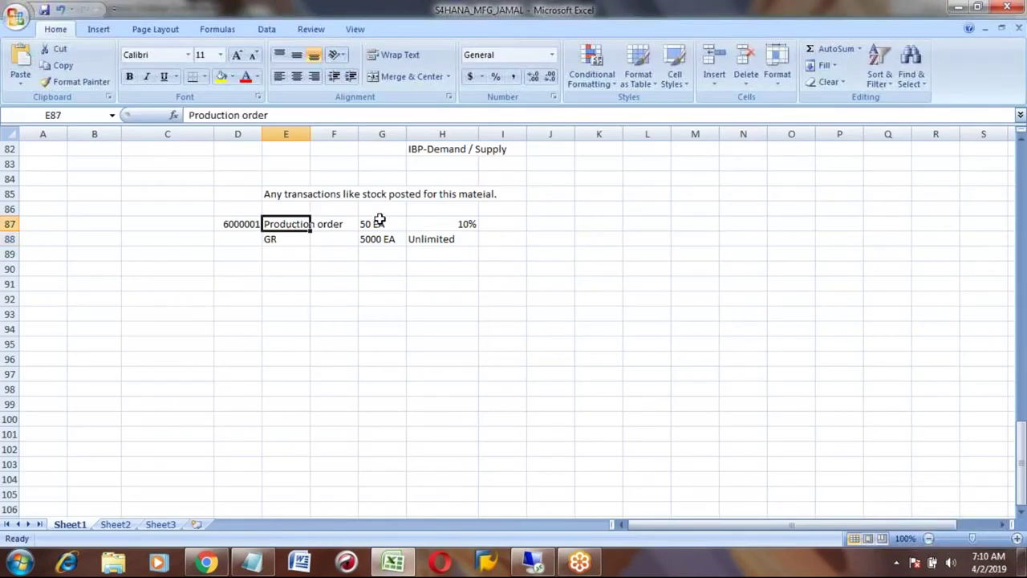
pyautogui.click(374, 223)
pyautogui.click(257, 117)
pyautogui.press('BackSpace')
pyautogui.press('BackSpace')
pyautogui.press('BackSpace')
pyautogui.write('BOX')
pyautogui.press('Return')
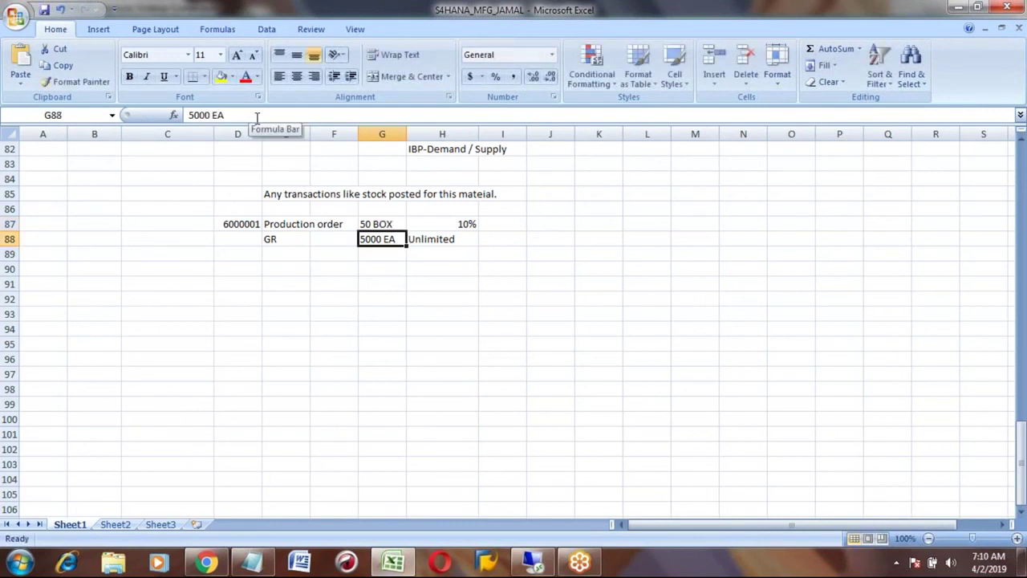
pyautogui.press('Left')
pyautogui.press('Left')
pyautogui.press('Right')
pyautogui.press('Right')
pyautogui.click(238, 118)
pyautogui.press('BackSpace')
pyautogui.press('BackSpace')
pyautogui.press('BackSpace')
pyautogui.write('box')
pyautogui.press('BackSpace')
pyautogui.press('BackSpace')
pyautogui.press('BackSpace')
pyautogui.press('BackSpace')
pyautogui.write('BOX')
pyautogui.press('Return')
# Record 50000 EA in I88 beside the Unlimited note
pyautogui.press('Up')
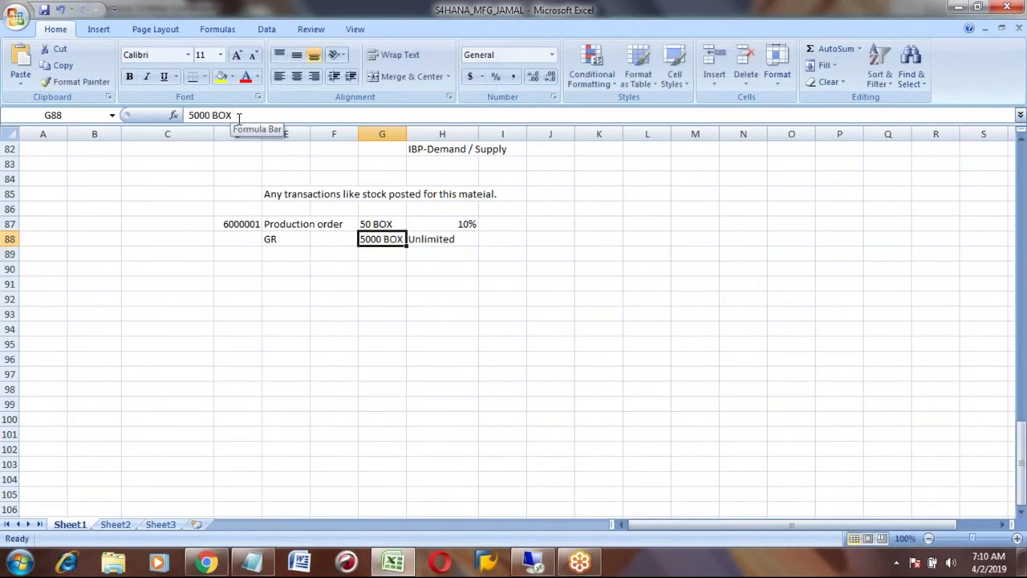
pyautogui.press('Right')
pyautogui.press('Right')
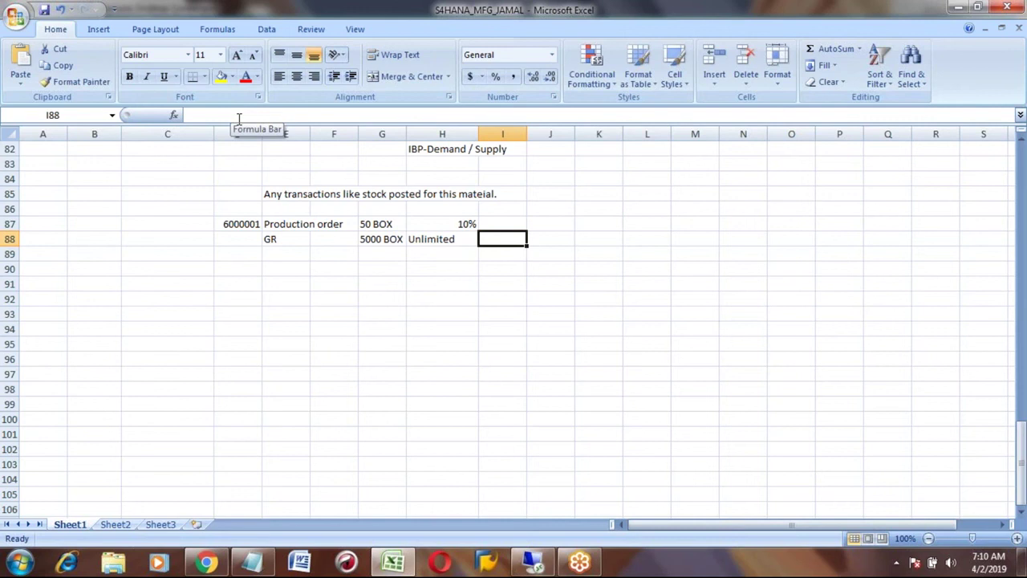
pyautogui.write('50000')
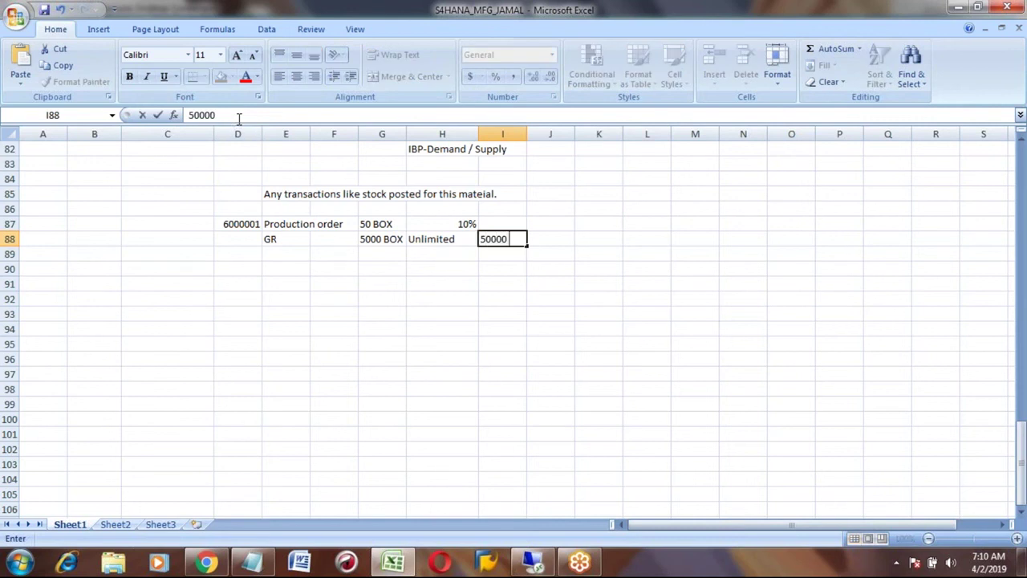
pyautogui.write('EA')
pyautogui.hotkey('ctrl', 'Return')
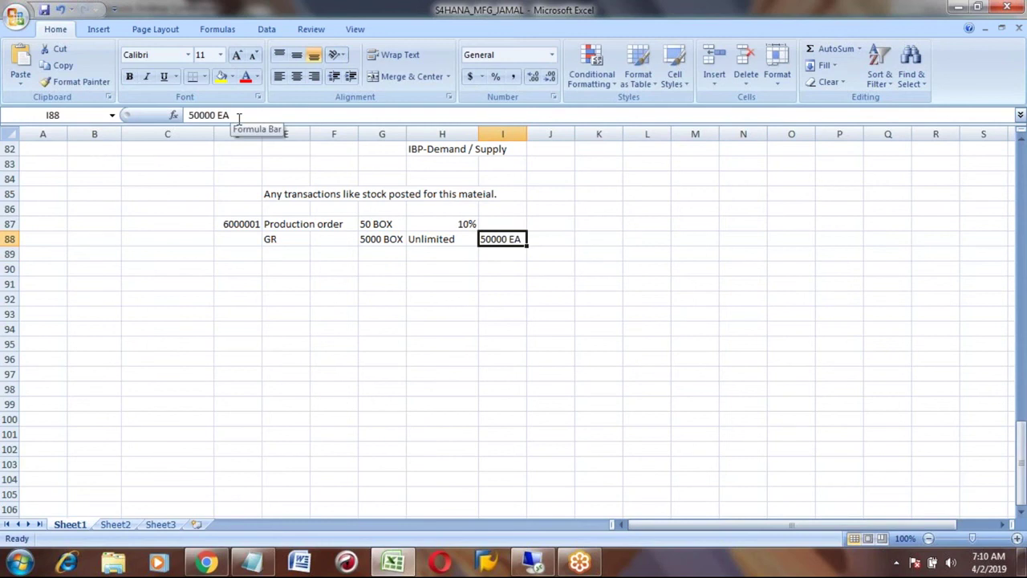
pyautogui.hotkey('alt', 'Tab')
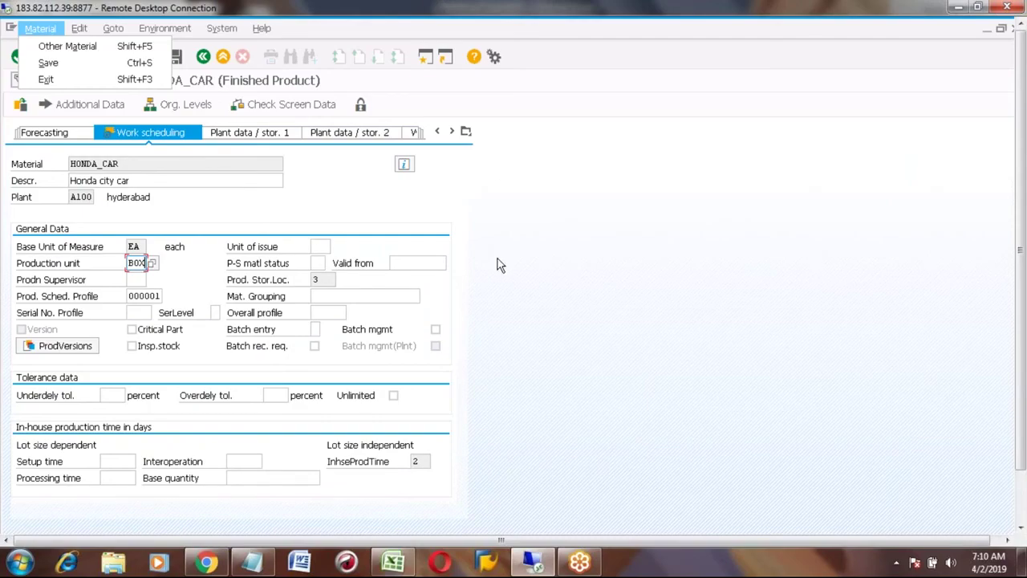
# Delete BOX from the production unit and save the HONDA_CAR material
pyautogui.click(494, 279)
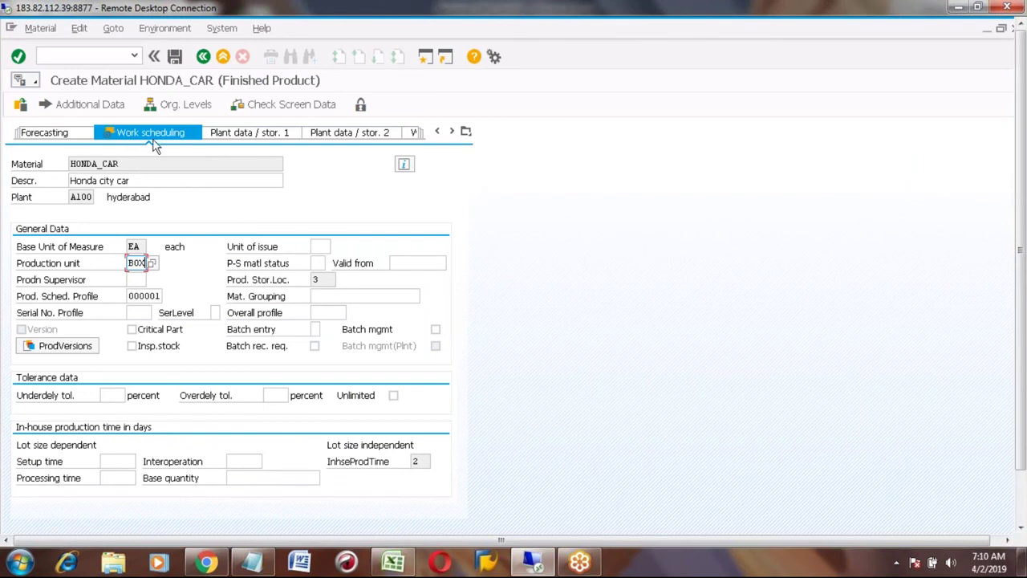
pyautogui.press('BackSpace')
pyautogui.press('BackSpace')
pyautogui.press('BackSpace')
pyautogui.click(466, 133)
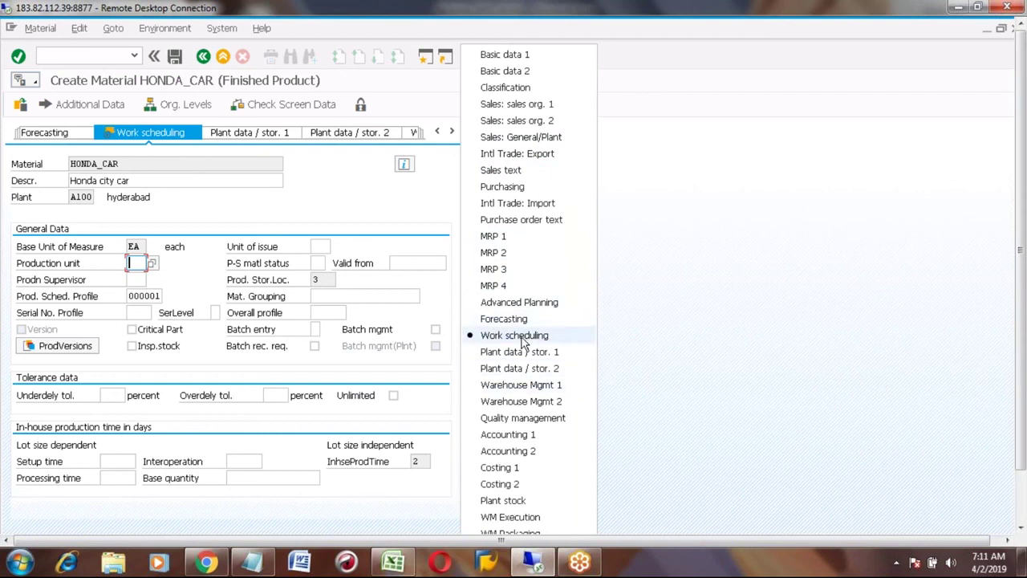
pyautogui.click(504, 54)
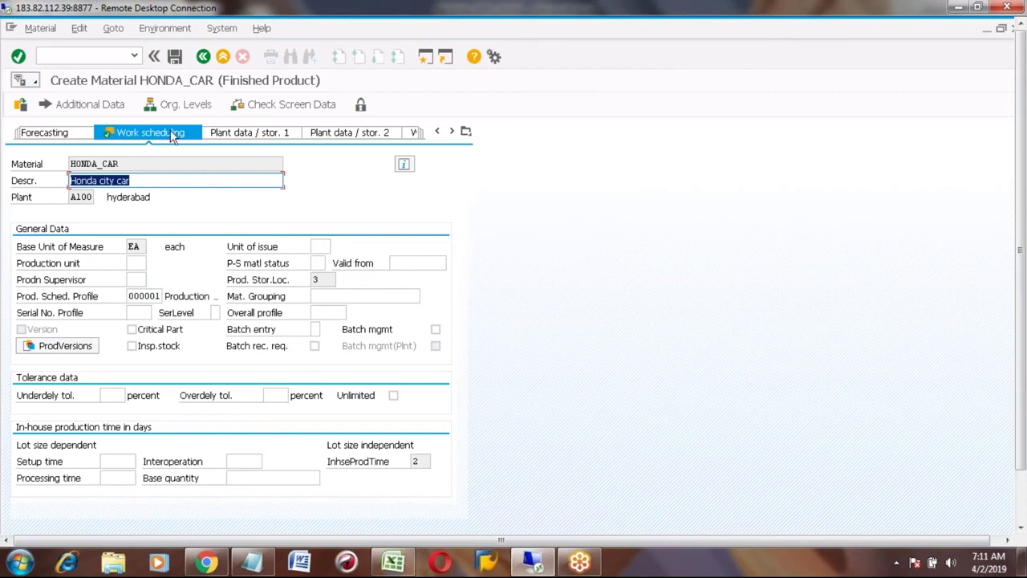
pyautogui.click(176, 57)
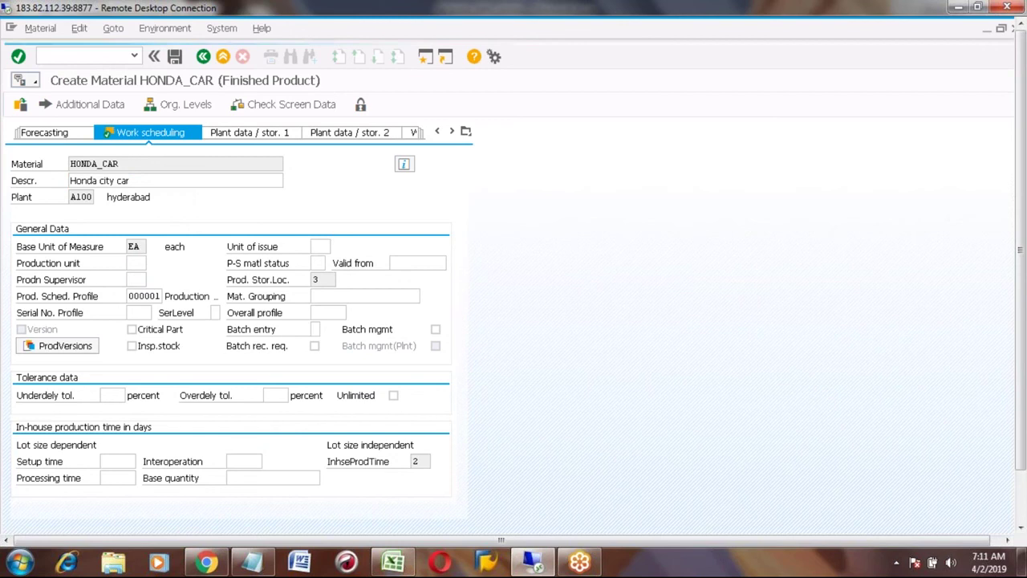
pyautogui.click(47, 29)
# Open HONDA_CAR for change in plant A100 with Basic Data 1 and MRP 1–4 views
pyautogui.moveTo(87, 81)
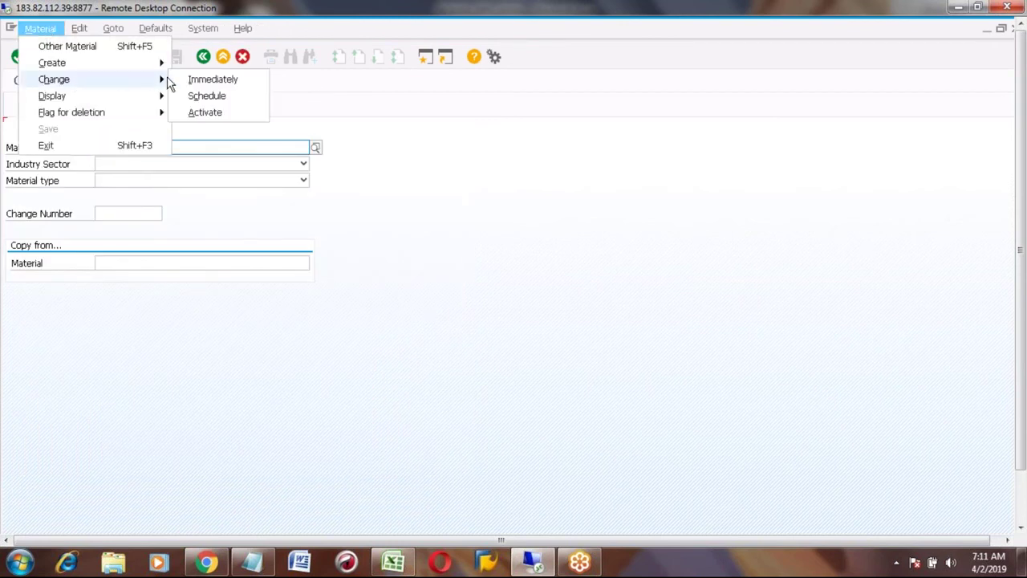
pyautogui.click(196, 78)
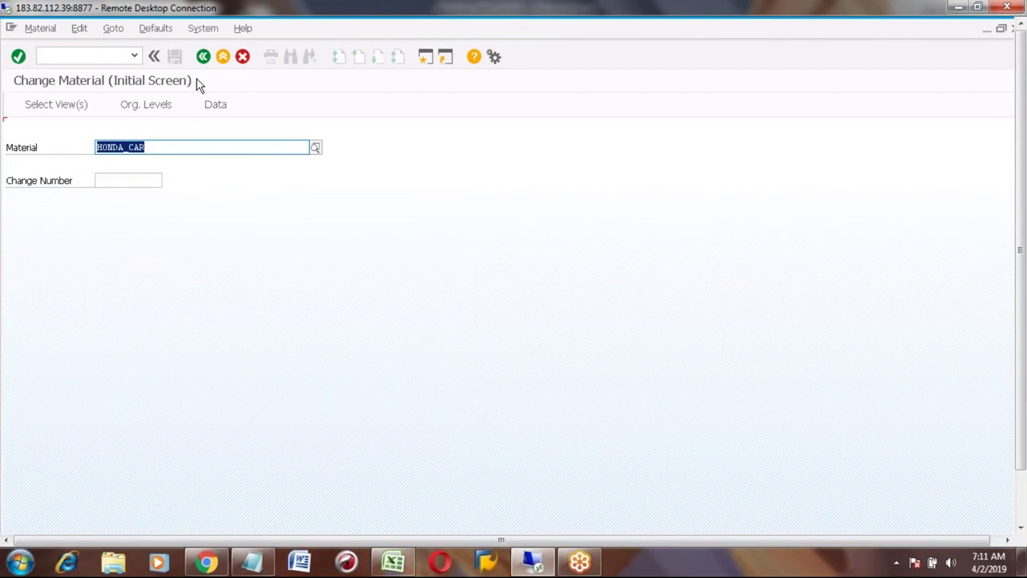
pyautogui.press('Return')
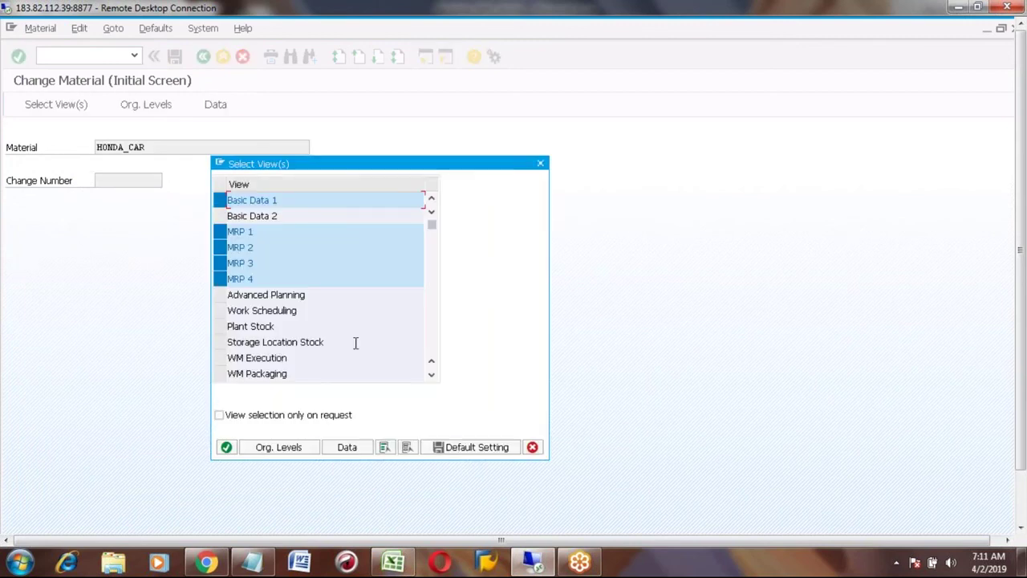
pyautogui.press('Return')
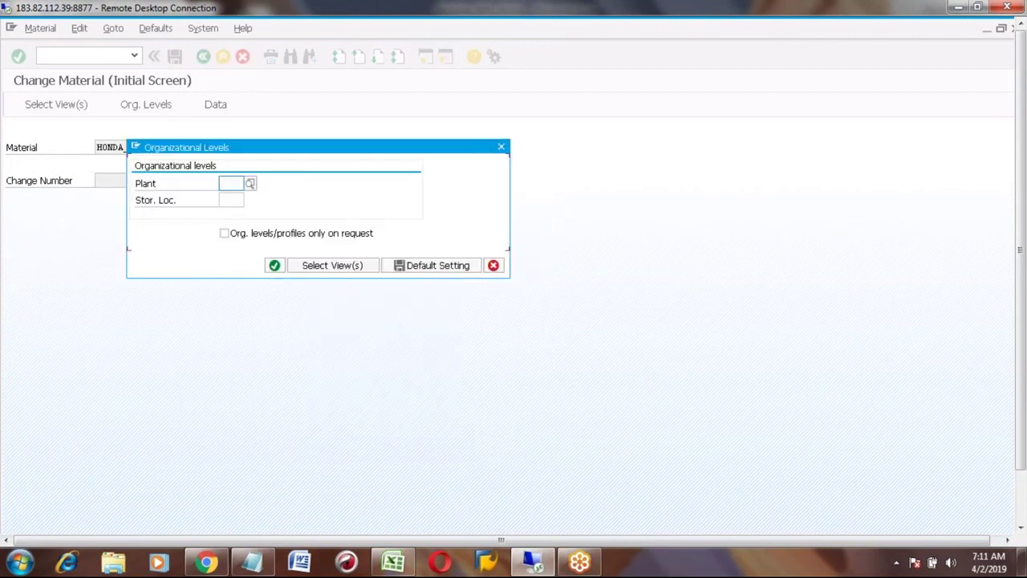
pyautogui.write('a100')
pyautogui.press('Return')
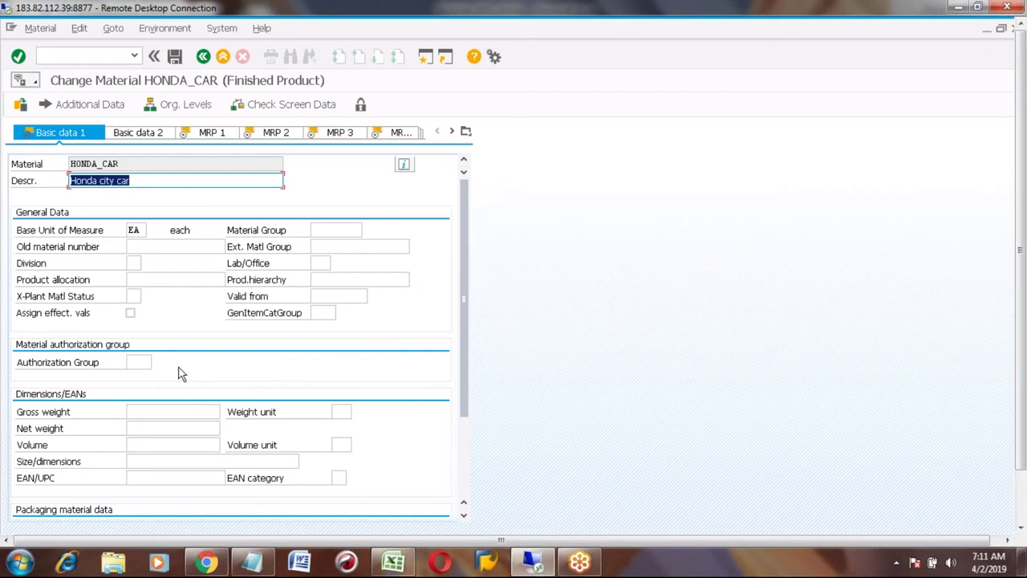
# Review base unit EA and MRP 1 settings: MRP type PD, lot size EX, controller A1
pyautogui.click(139, 229)
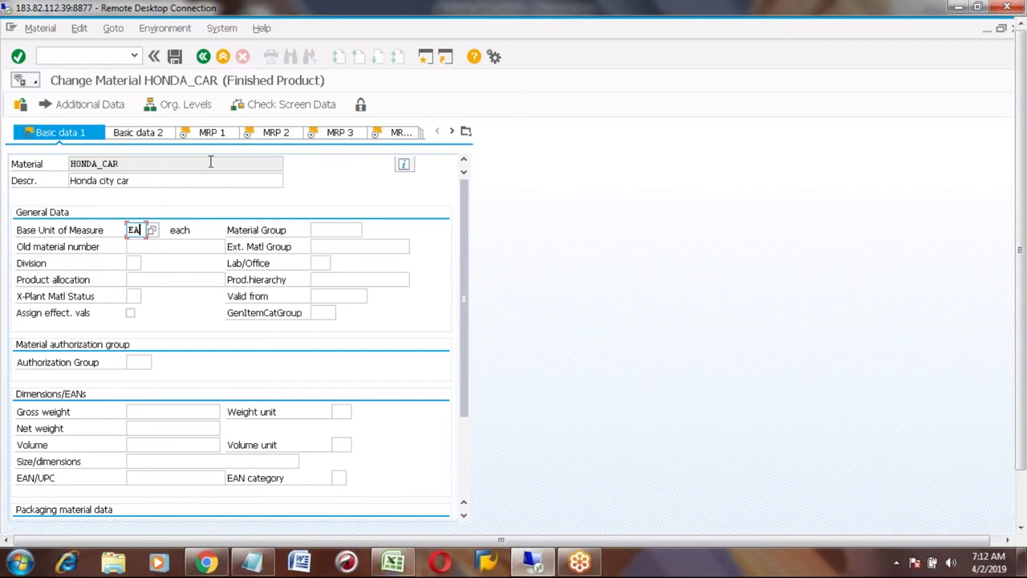
pyautogui.click(206, 135)
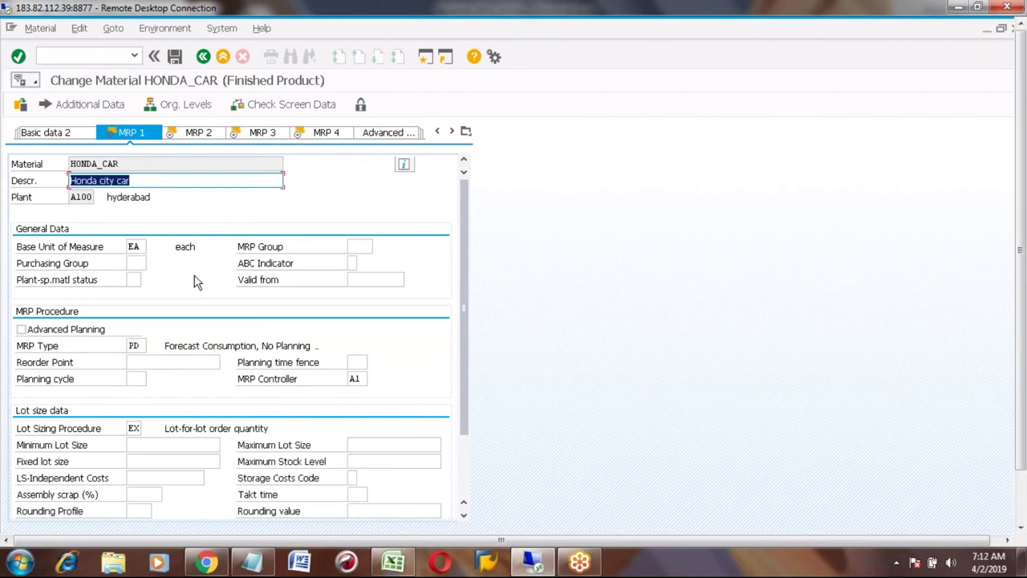
pyautogui.click(141, 346)
pyautogui.click(133, 428)
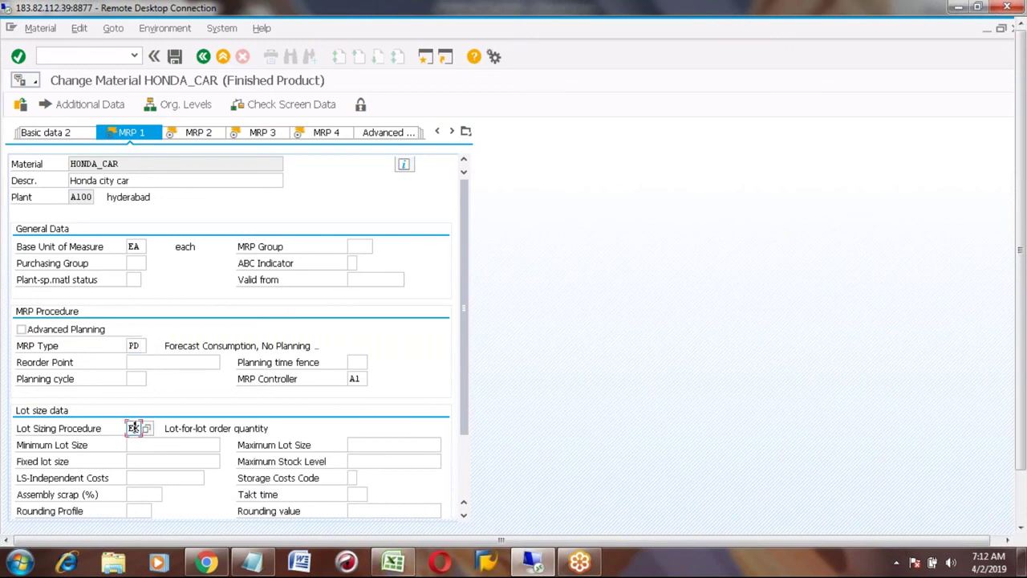
pyautogui.click(357, 378)
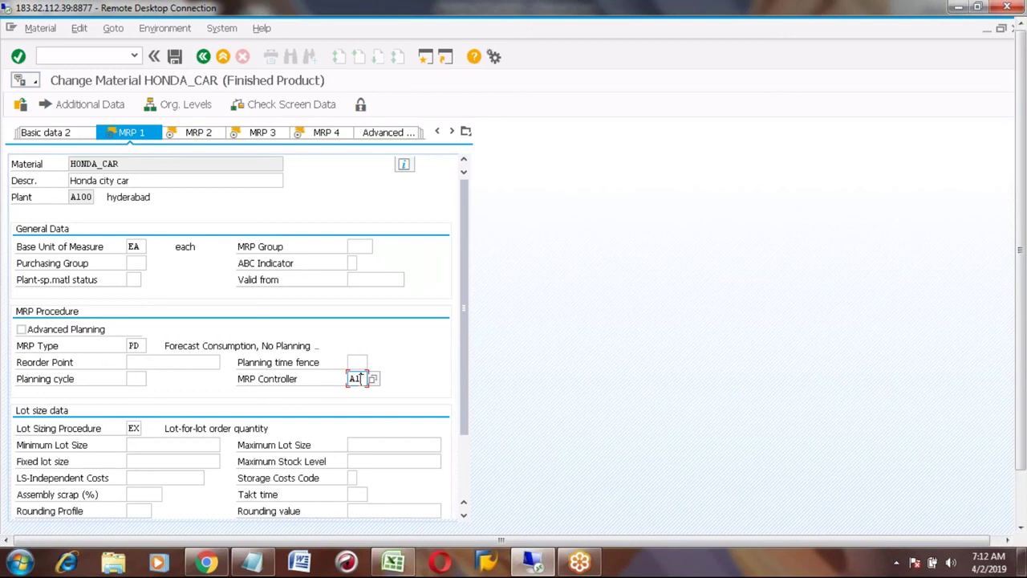
pyautogui.press('Return')
# Review MRP 2: procurement type E, 2-day in-house production, safety stock 10, margin key 000
pyautogui.click(195, 134)
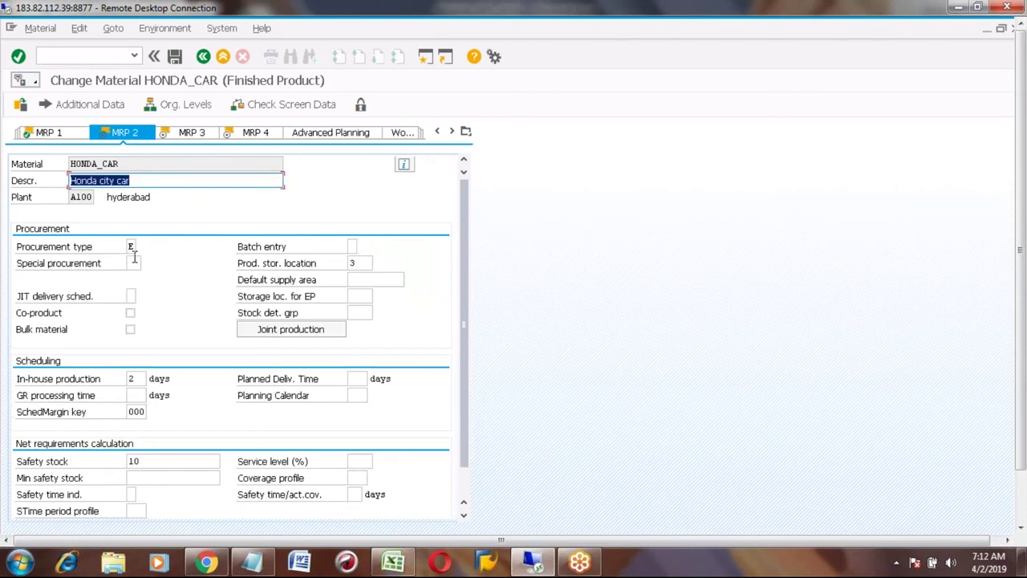
pyautogui.click(130, 248)
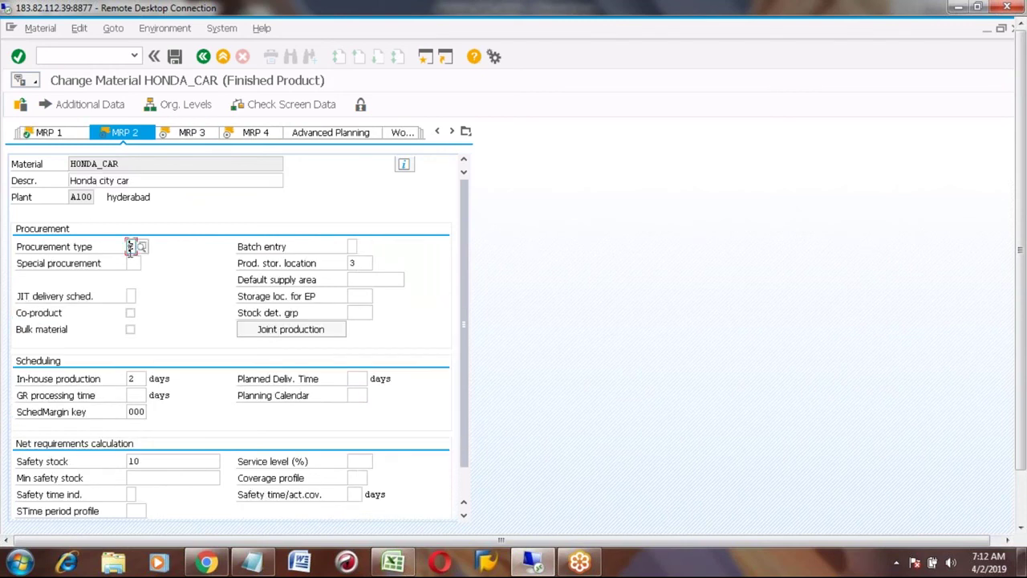
pyautogui.click(136, 262)
pyautogui.click(134, 380)
pyautogui.click(149, 460)
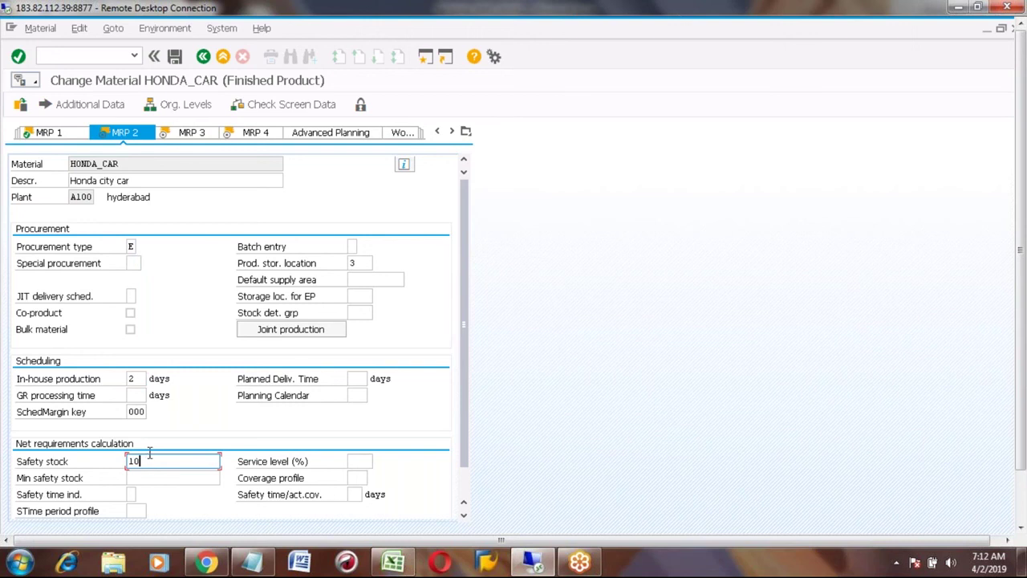
pyautogui.click(134, 414)
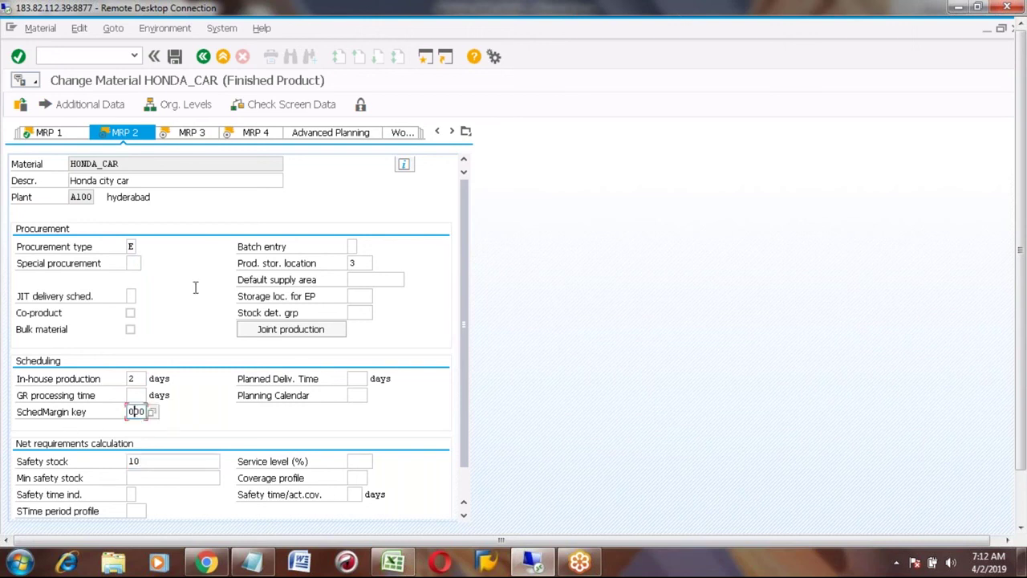
# Check MRP 3 strategy group 10 and availability check 02, then MRP 4 scrap and repetitive manufacturing, left off
pyautogui.click(191, 134)
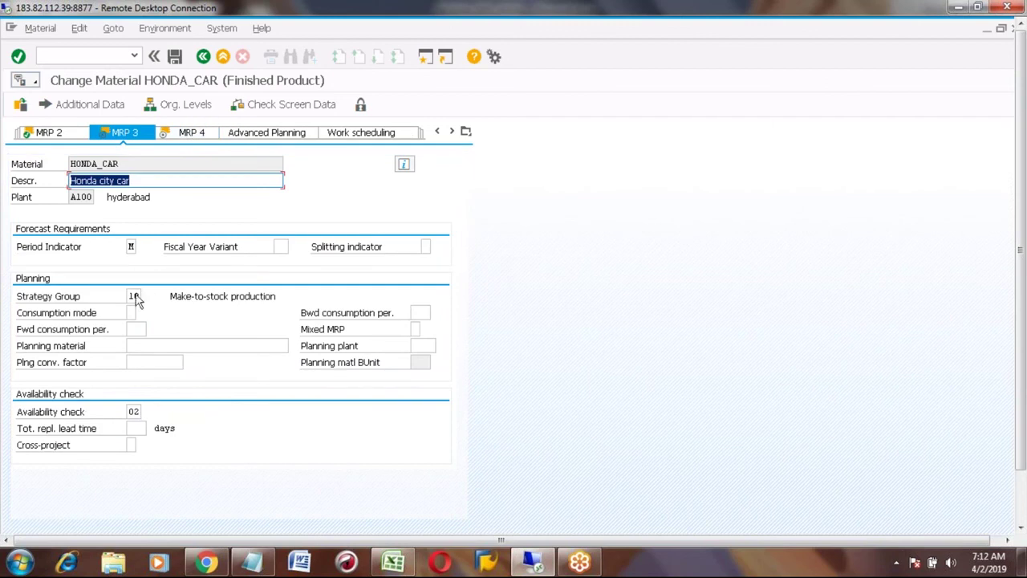
pyautogui.click(134, 296)
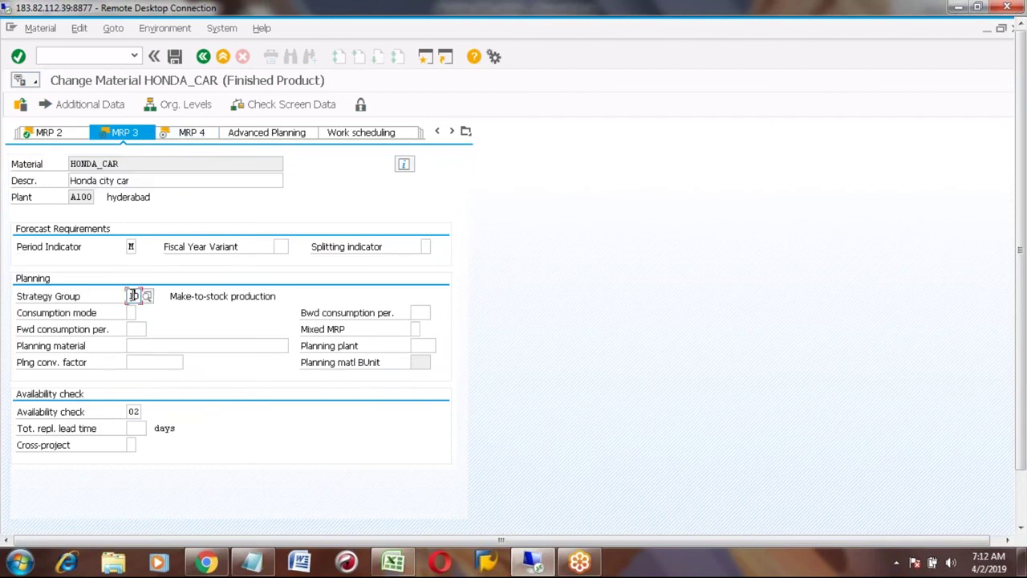
pyautogui.click(134, 412)
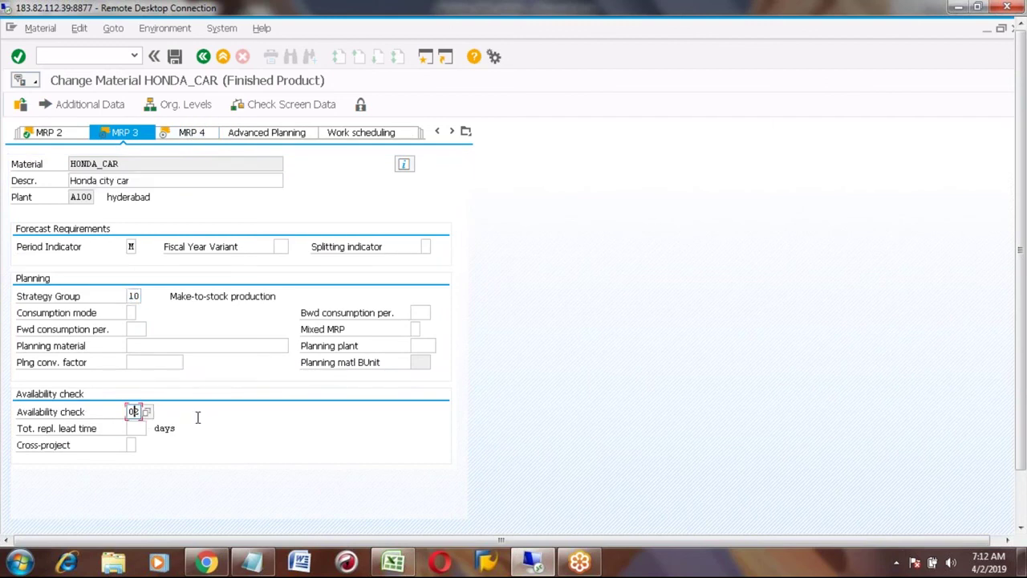
pyautogui.click(201, 136)
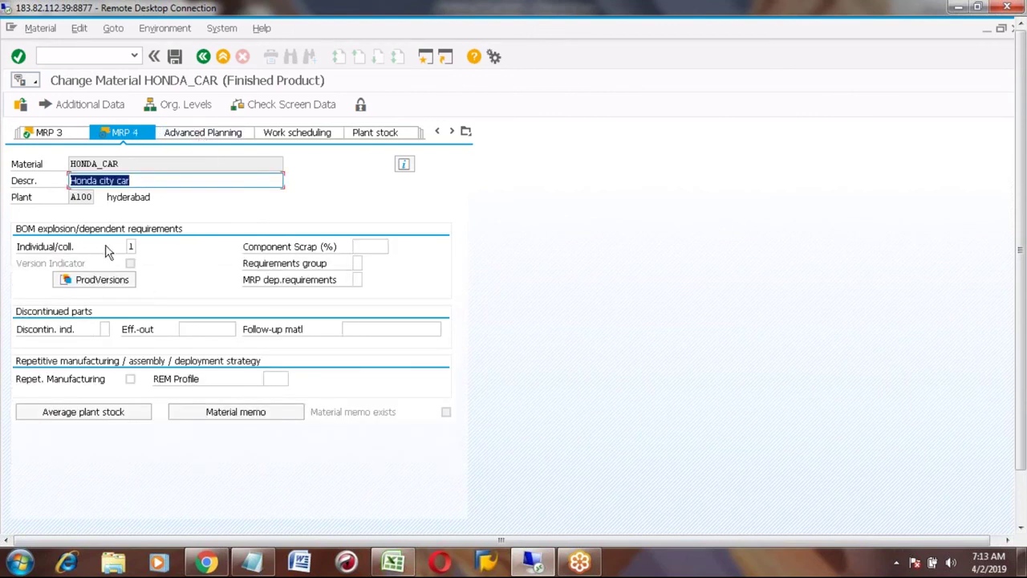
pyautogui.click(355, 246)
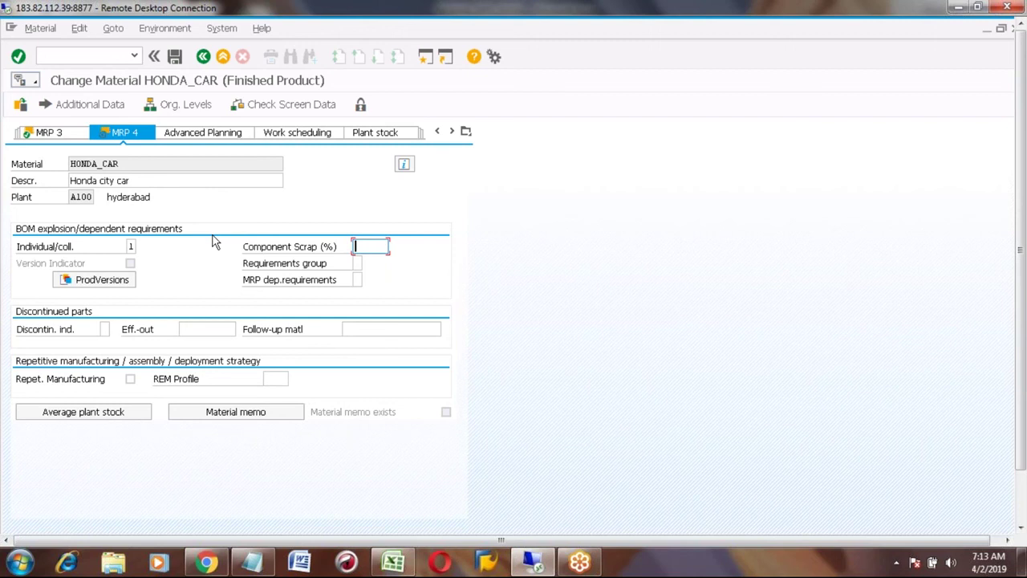
pyautogui.click(131, 381)
pyautogui.click(130, 381)
pyautogui.click(130, 381)
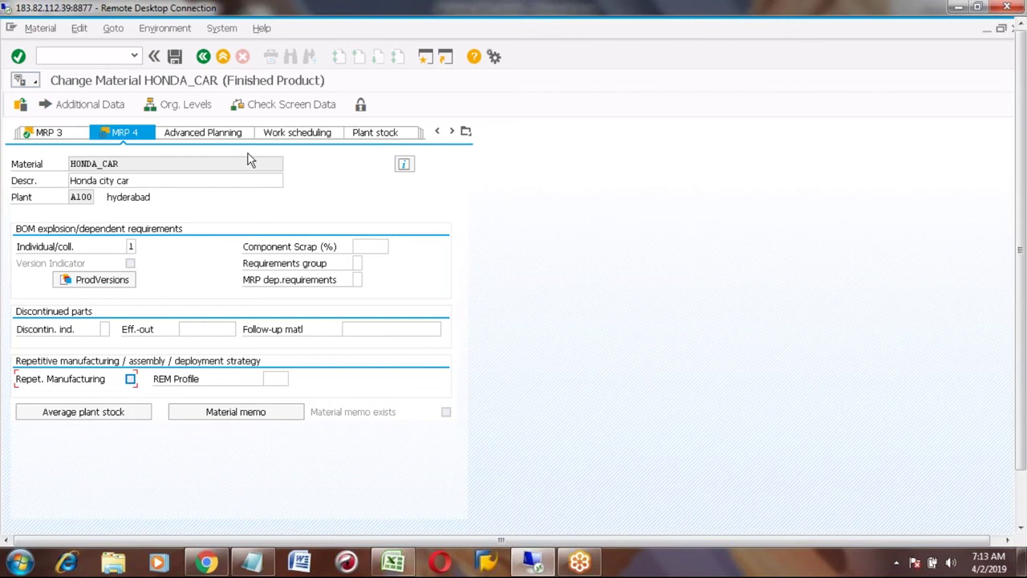
# View the Work scheduling data, then leave the material without saving changes
pyautogui.click(314, 135)
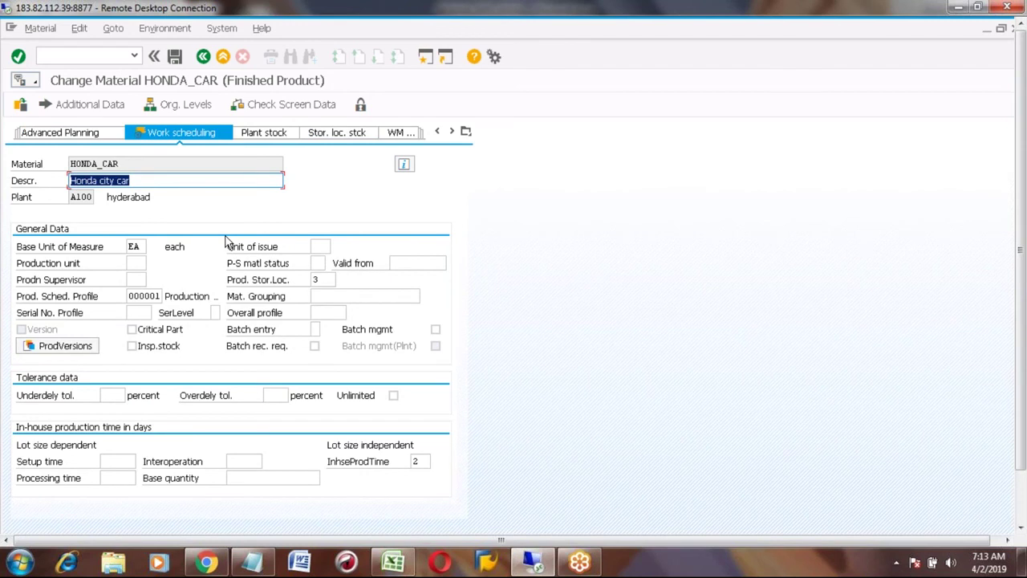
pyautogui.click(203, 58)
pyautogui.click(260, 316)
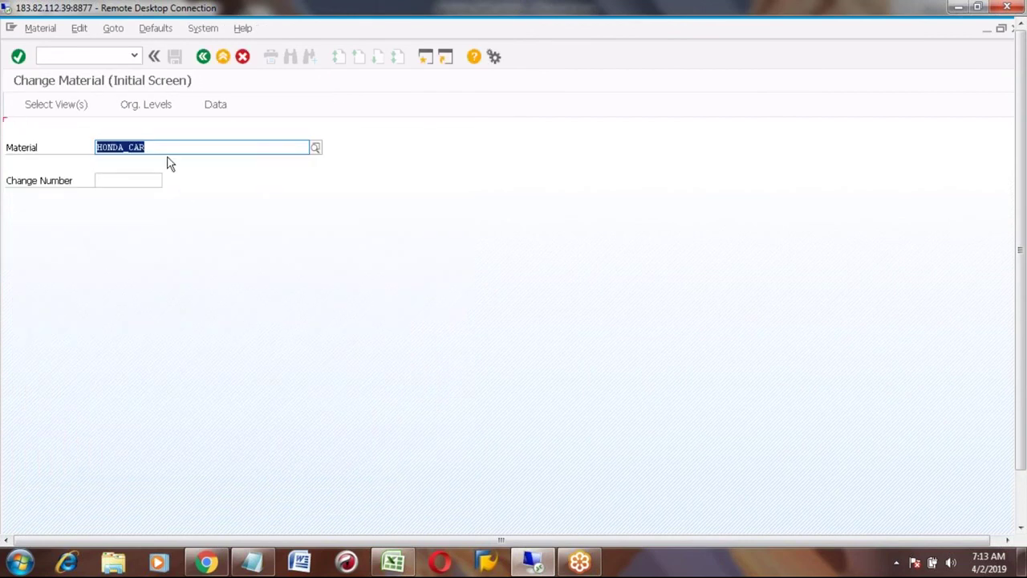
# Start Create Material for HONDA_CAR as M Mechanical engineering, FERT Finished Product
pyautogui.click(35, 29)
pyautogui.moveTo(68, 62)
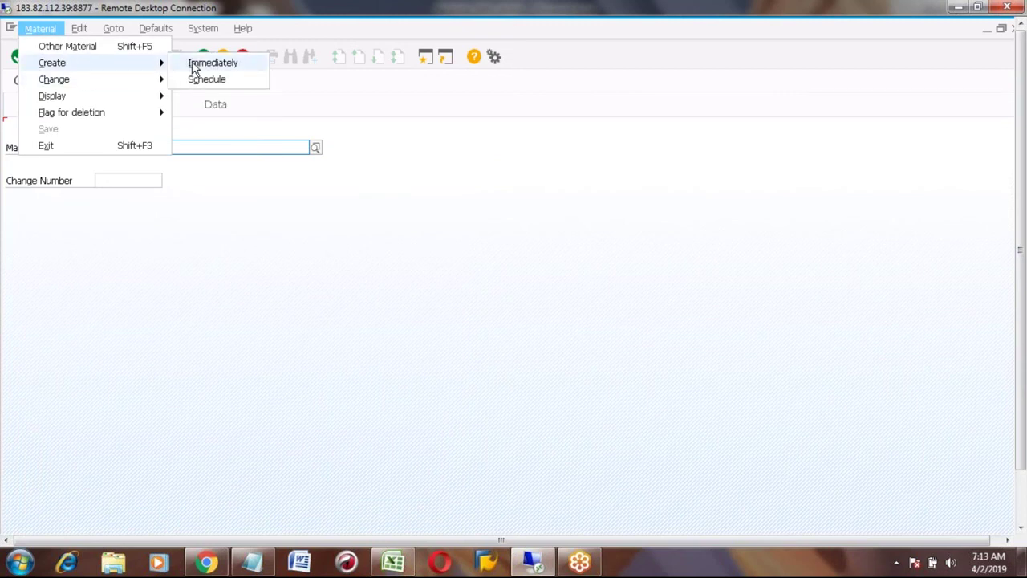
pyautogui.click(193, 69)
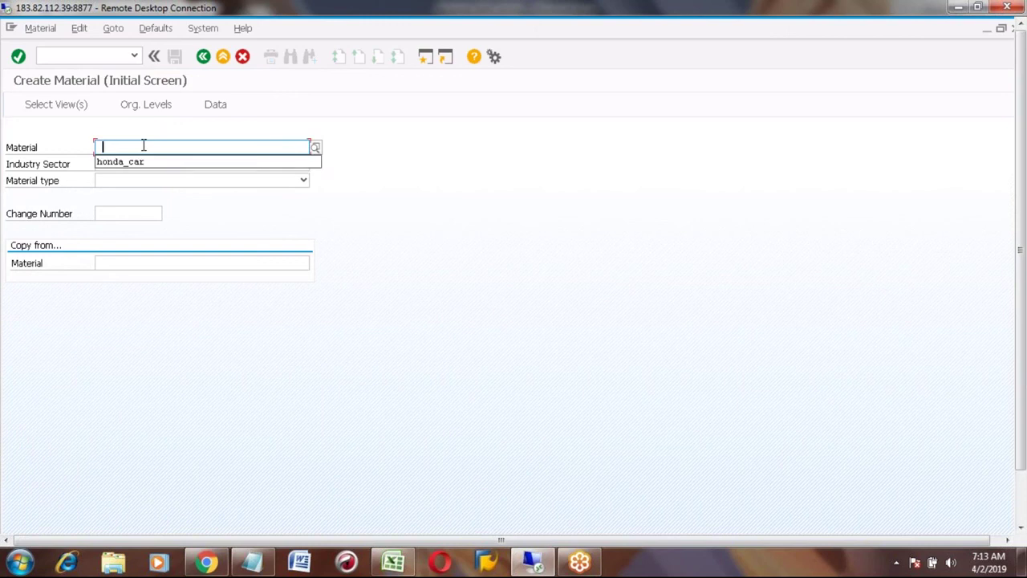
pyautogui.press('Down')
pyautogui.press('Return')
pyautogui.press('Return')
pyautogui.press('Return')
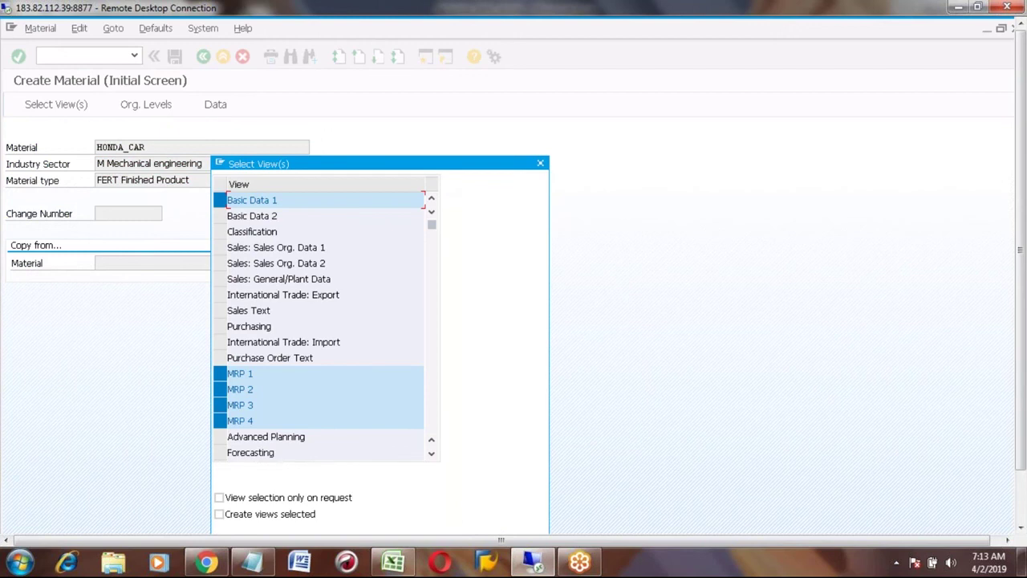
# Select HONDA_CAR's accounting and costing views and extend it to plant A100
pyautogui.click(432, 456)
pyautogui.click(433, 456)
pyautogui.click(432, 455)
pyautogui.click(432, 455)
pyautogui.click(432, 456)
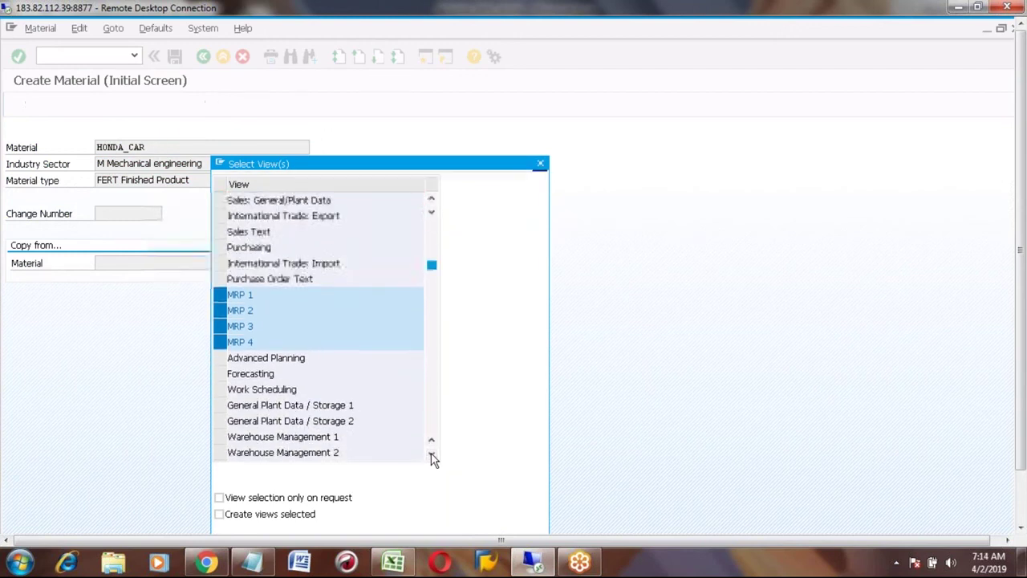
pyautogui.click(432, 456)
pyautogui.click(432, 456)
pyautogui.click(433, 456)
pyautogui.click(432, 455)
pyautogui.click(432, 456)
pyautogui.click(432, 456)
pyautogui.click(433, 456)
pyautogui.click(432, 456)
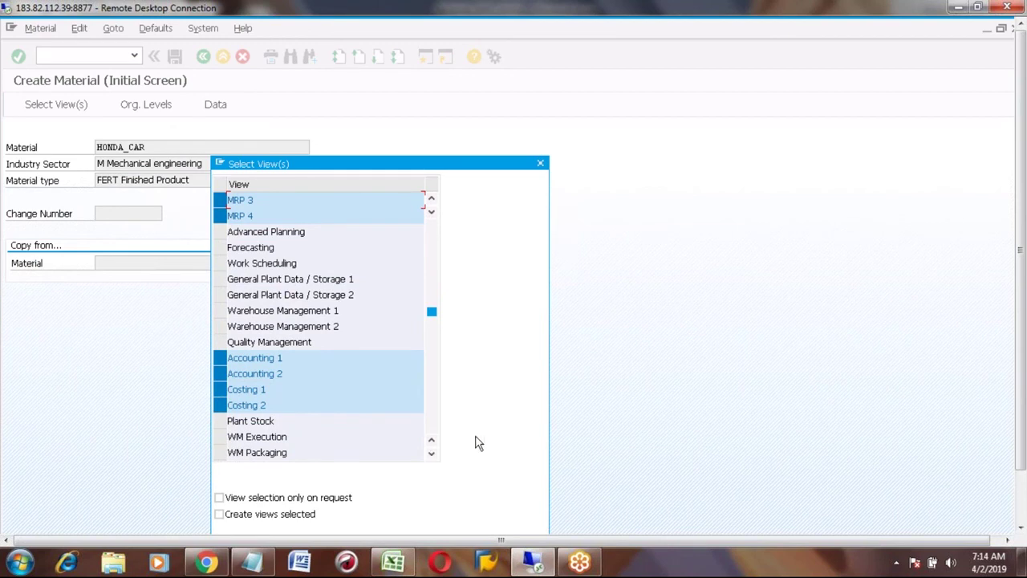
pyautogui.click(1023, 508)
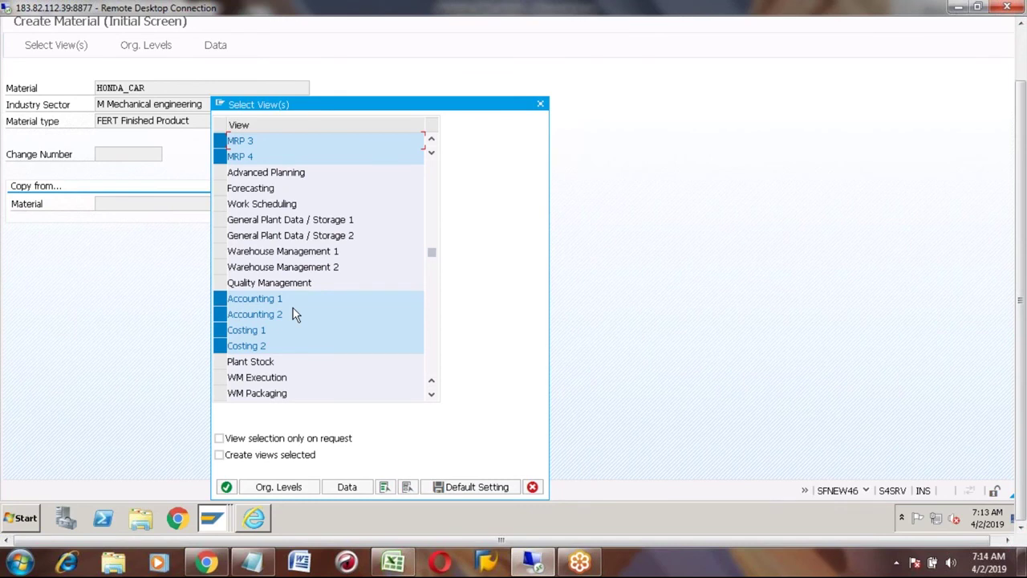
pyautogui.press('Return')
pyautogui.press('Down')
pyautogui.press('Down')
pyautogui.press('Return')
pyautogui.press('Return')
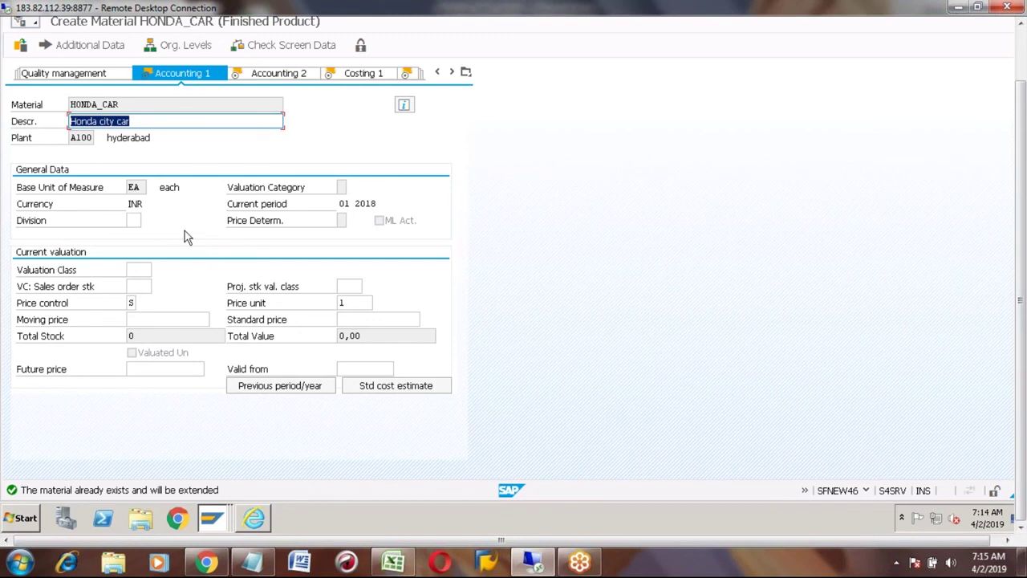
# Assign valuation class 7920 Finished Goods to HONDA_CAR and list the price control options
pyautogui.click(138, 269)
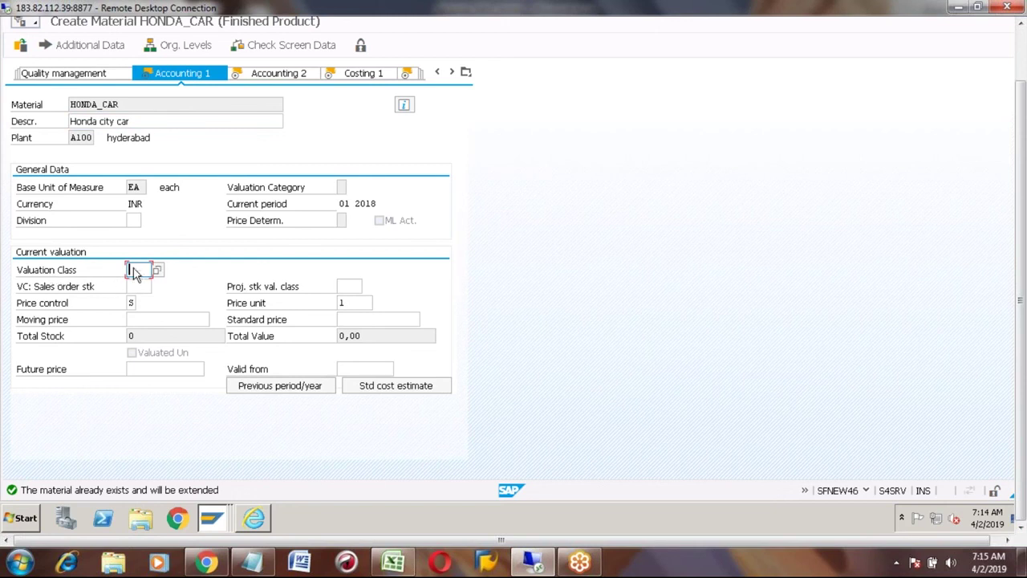
pyautogui.click(158, 270)
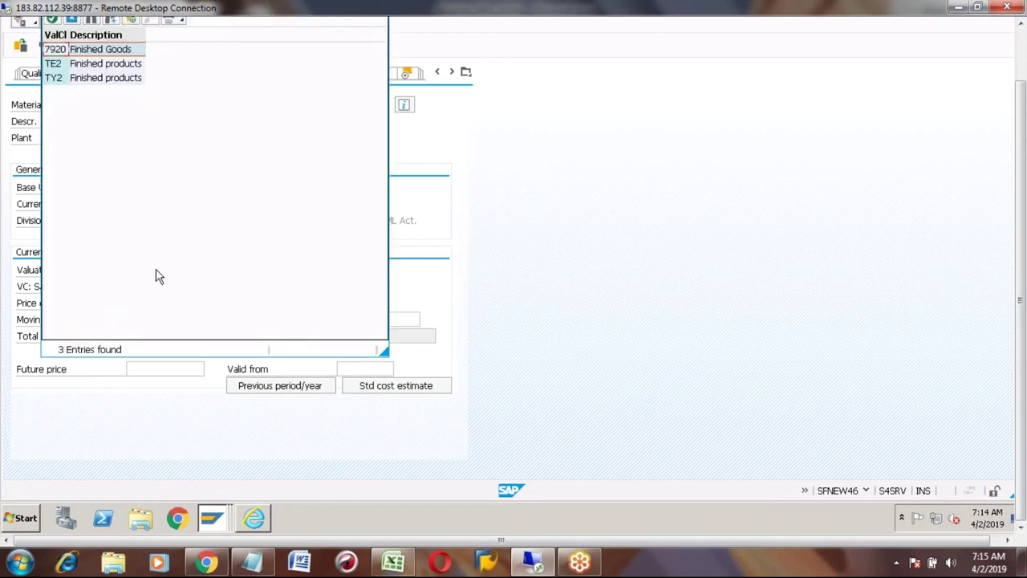
pyautogui.doubleClick(62, 53)
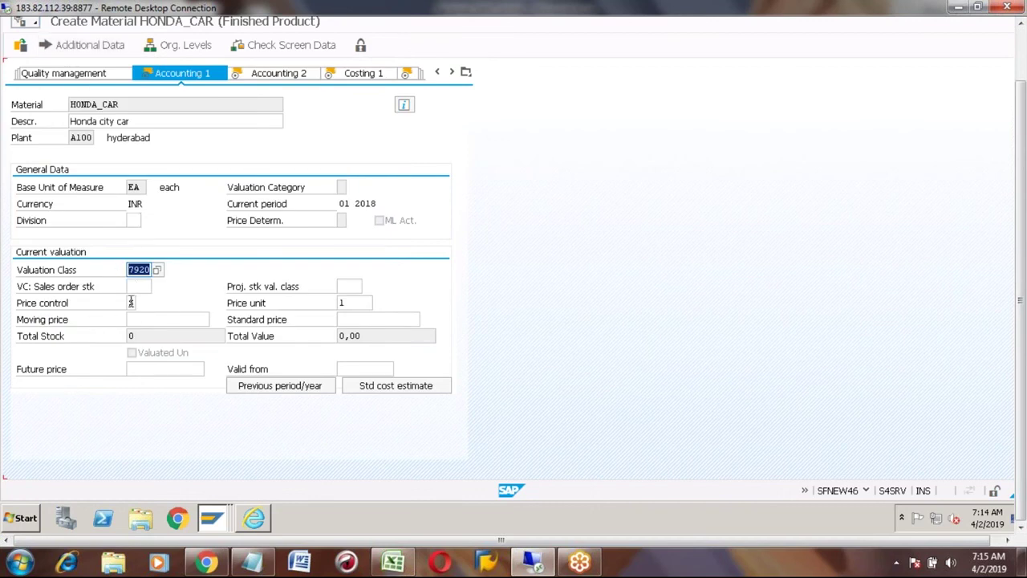
pyautogui.click(146, 303)
pyautogui.click(145, 303)
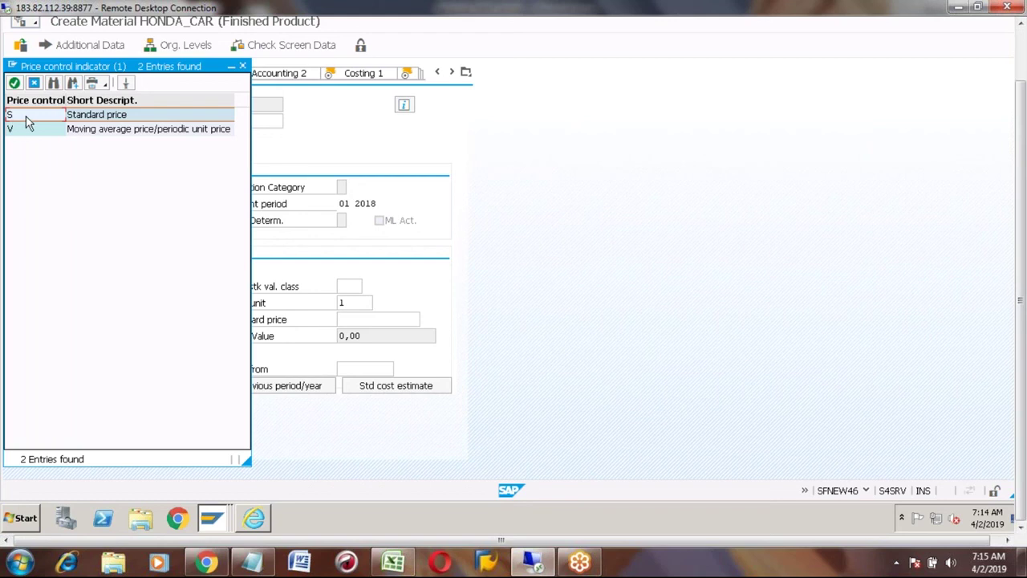
# Compare moving average and standard price, choosing S Standard price as the price control
pyautogui.click(34, 132)
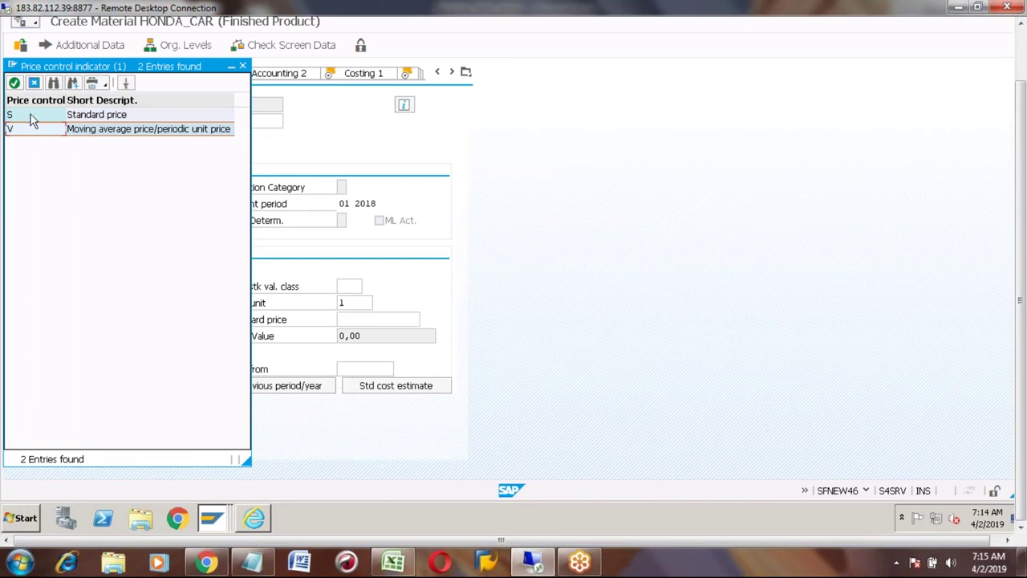
pyautogui.click(31, 114)
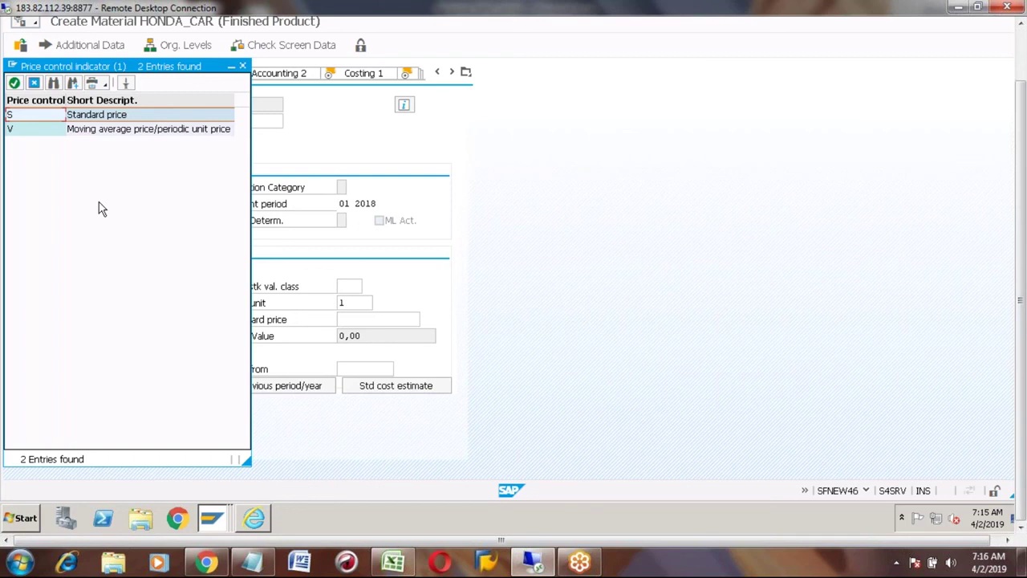
pyautogui.doubleClick(24, 119)
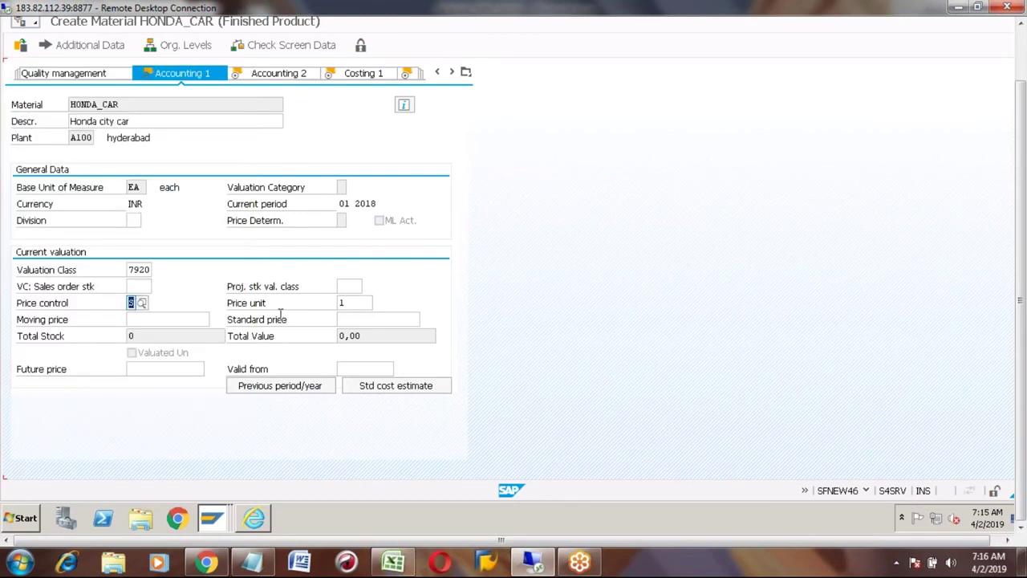
# Enter a standard price of 100 on HONDA_CAR's Accounting 1 data
pyautogui.click(351, 321)
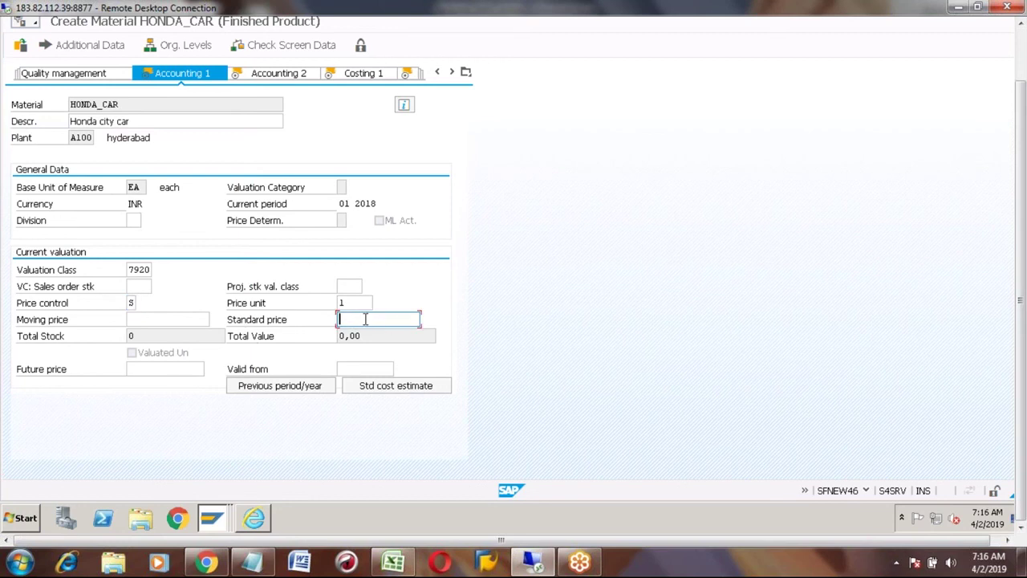
pyautogui.write('100')
pyautogui.click(144, 319)
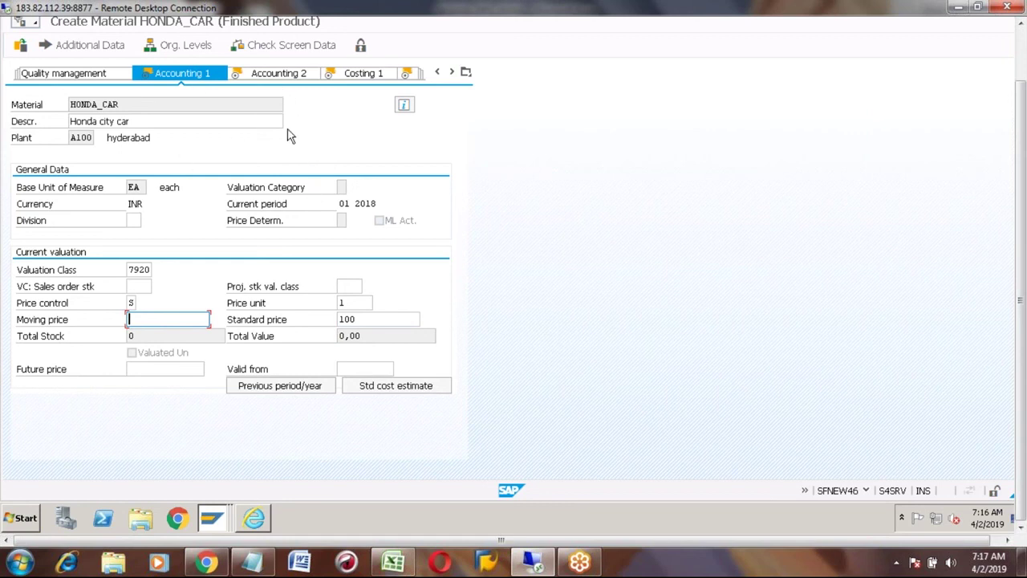
pyautogui.click(144, 269)
pyautogui.click(364, 319)
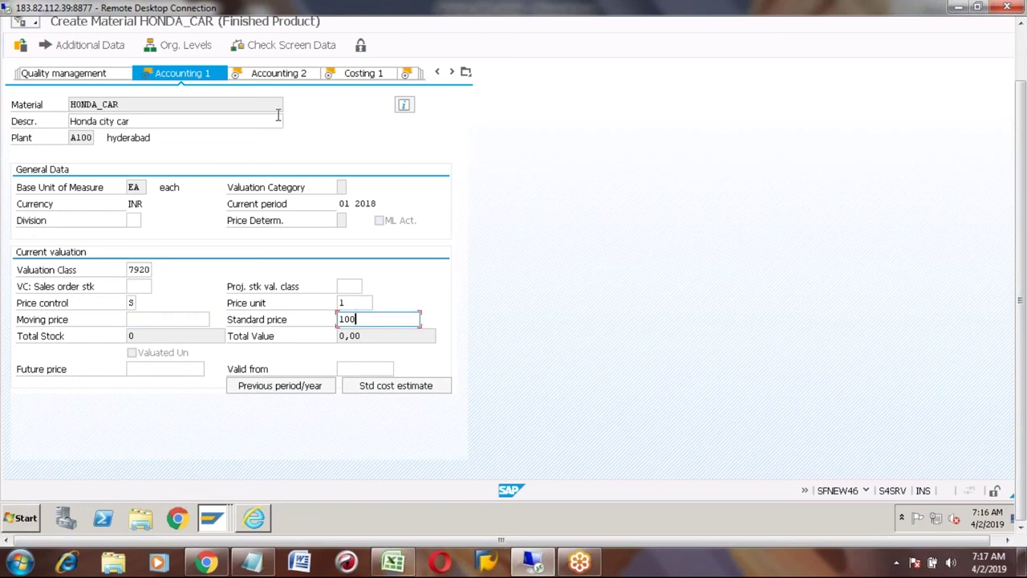
pyautogui.click(270, 74)
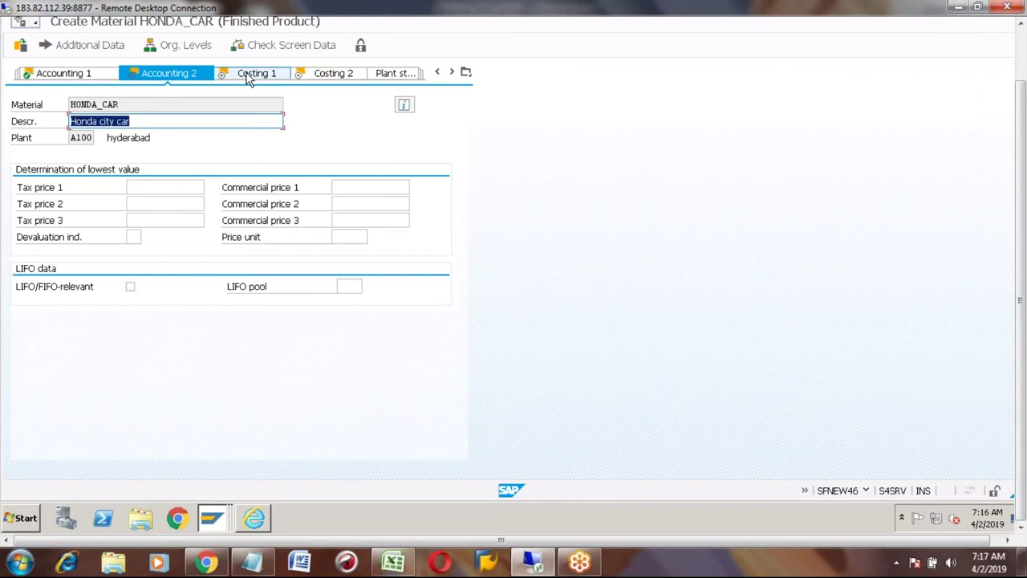
# Check Costing 1 and Costing 2, where the 100,00 INR standard price appears
pyautogui.click(248, 74)
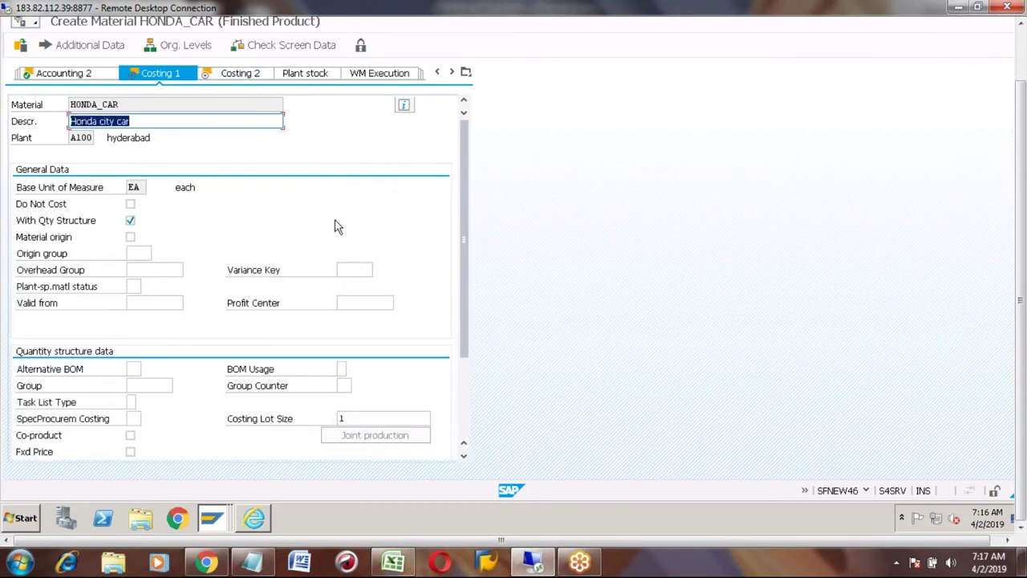
pyautogui.click(232, 79)
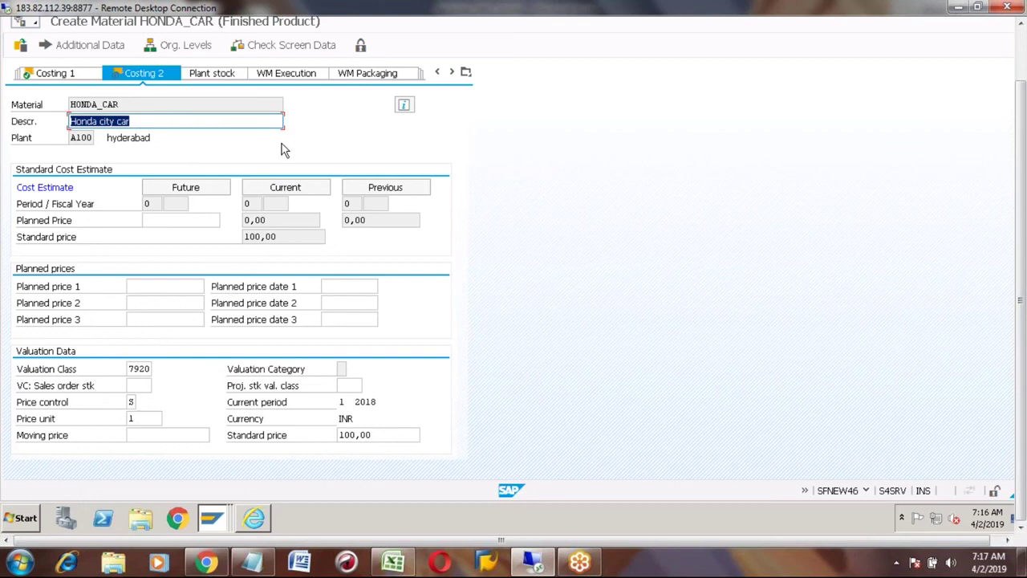
pyautogui.click(76, 73)
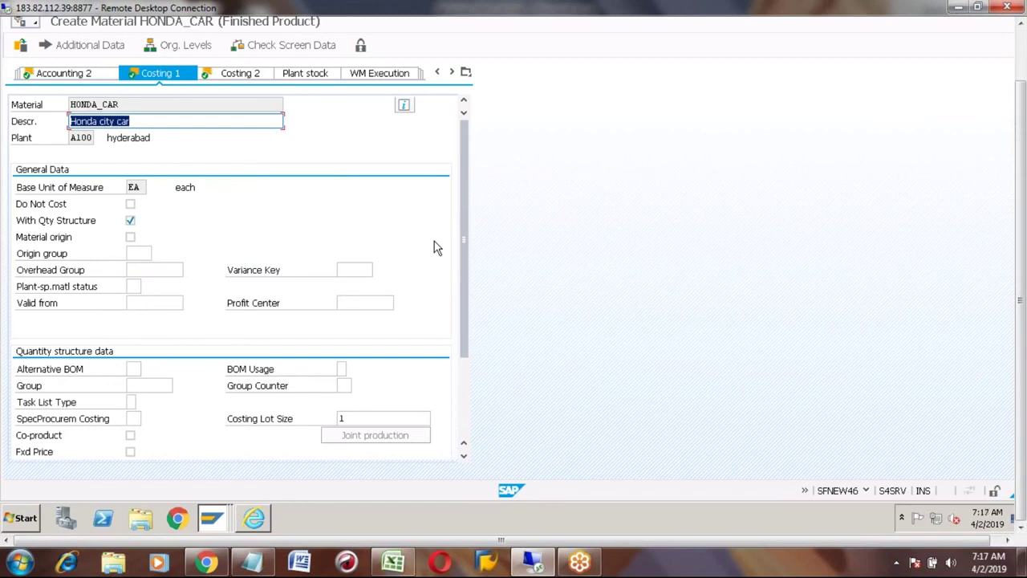
pyautogui.click(357, 302)
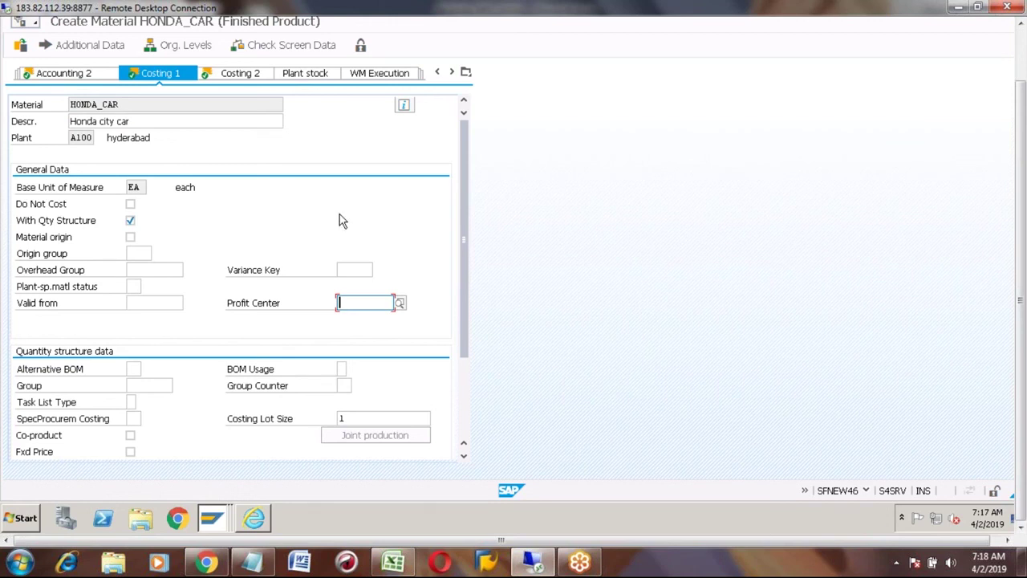
pyautogui.click(226, 74)
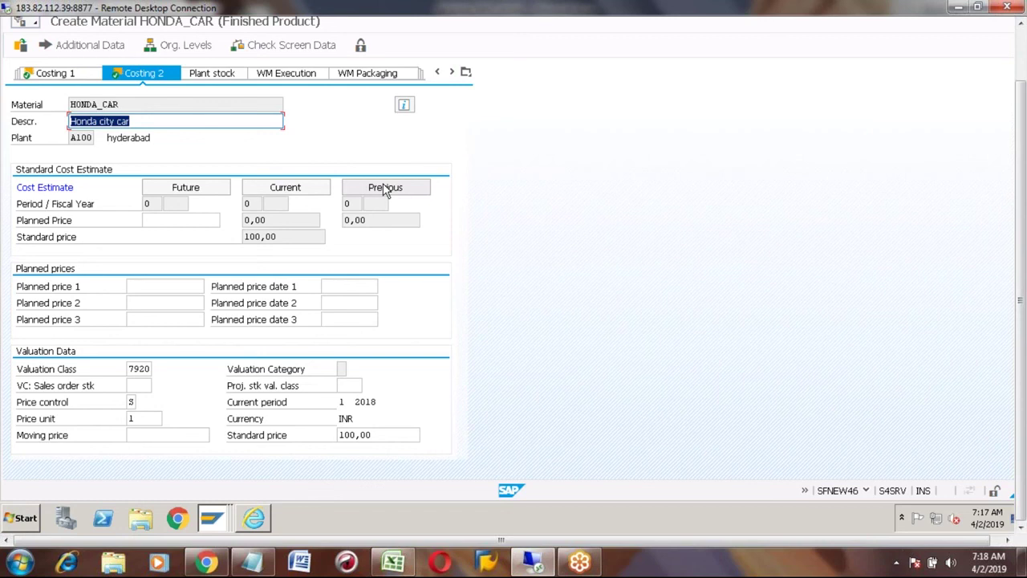
pyautogui.click(365, 220)
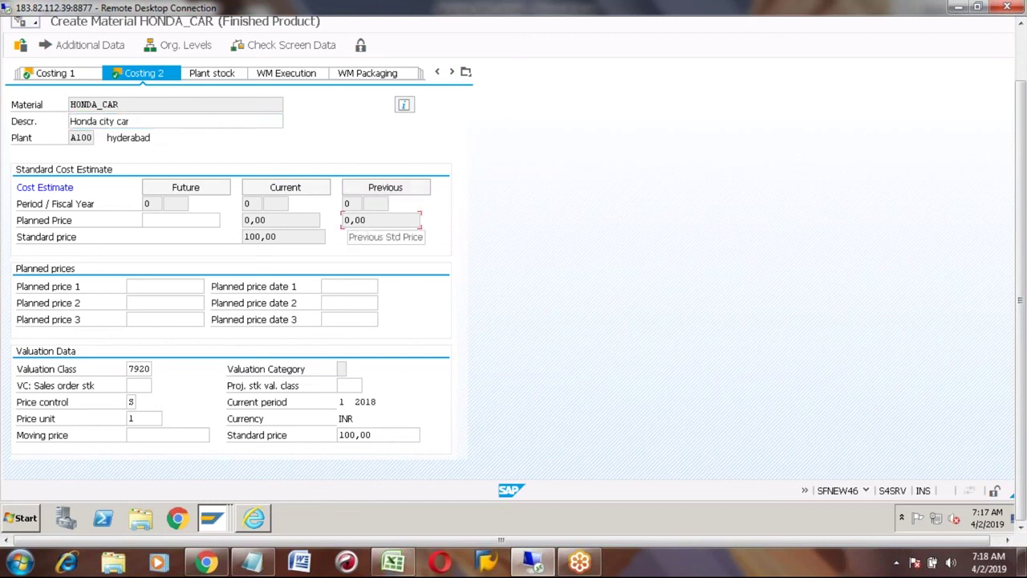
pyautogui.click(270, 238)
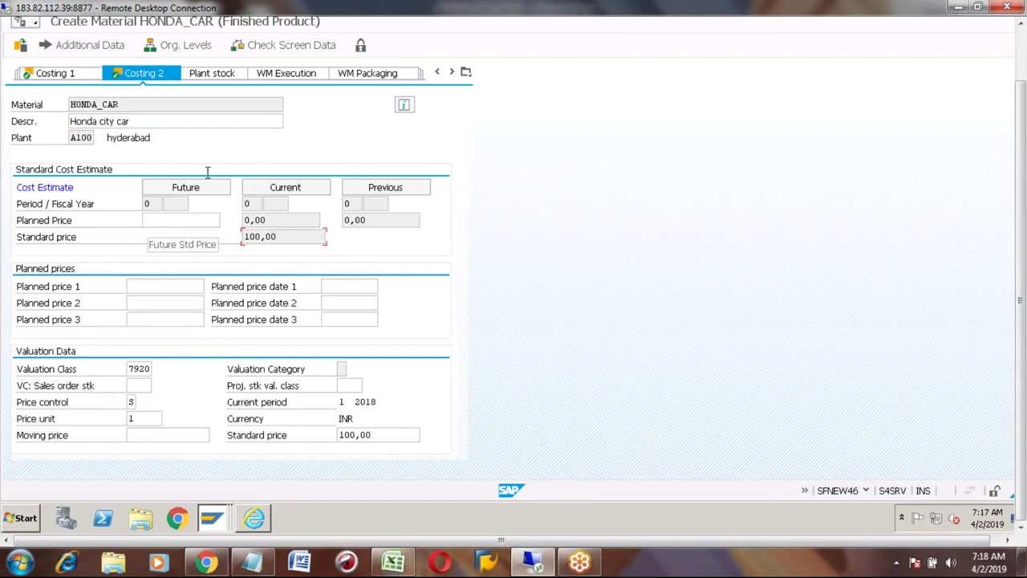
pyautogui.click(1021, 53)
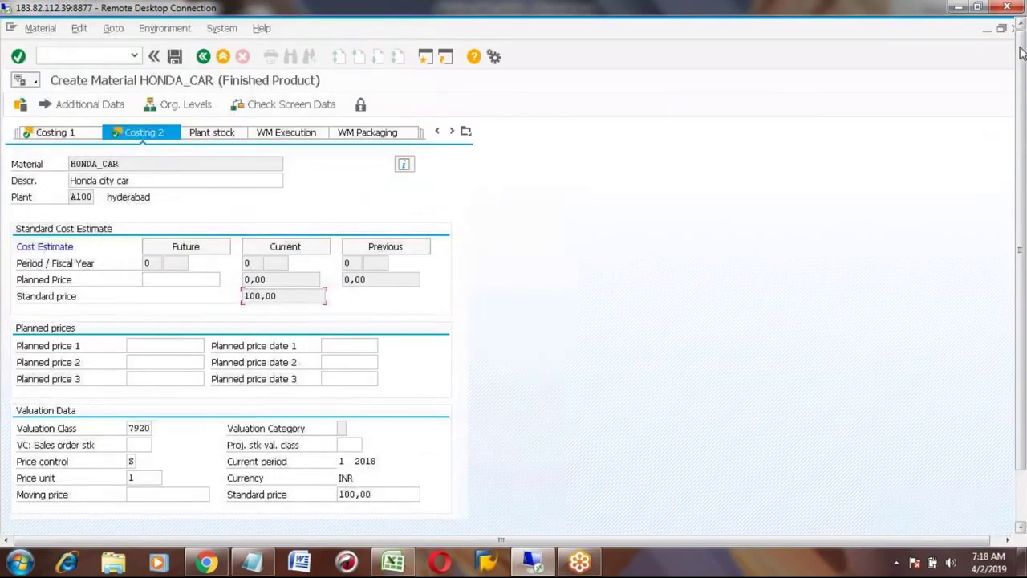
# Save the extended HONDA_CAR and reopen it with Material > Change > Immediately
pyautogui.click(175, 57)
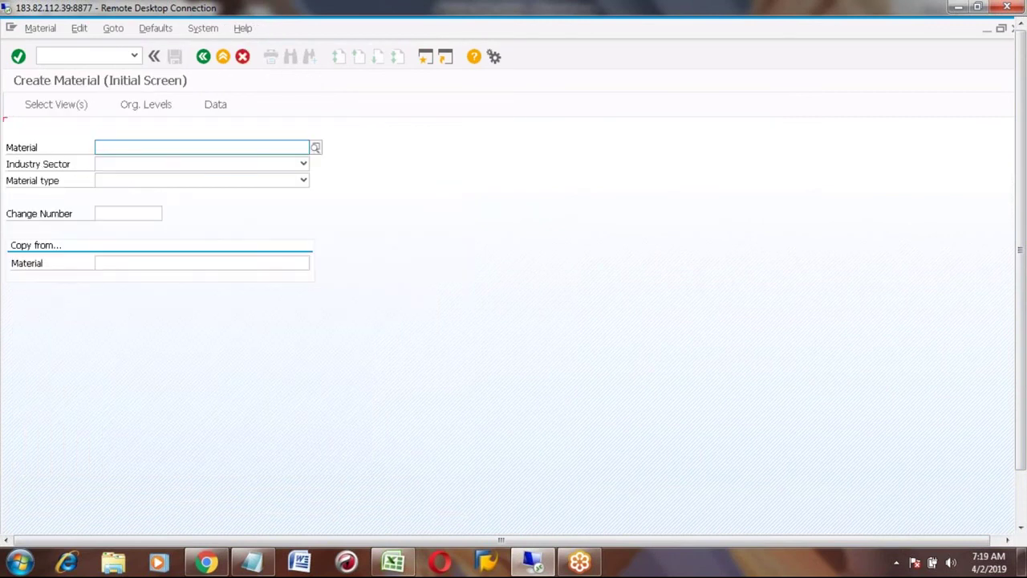
pyautogui.click(42, 29)
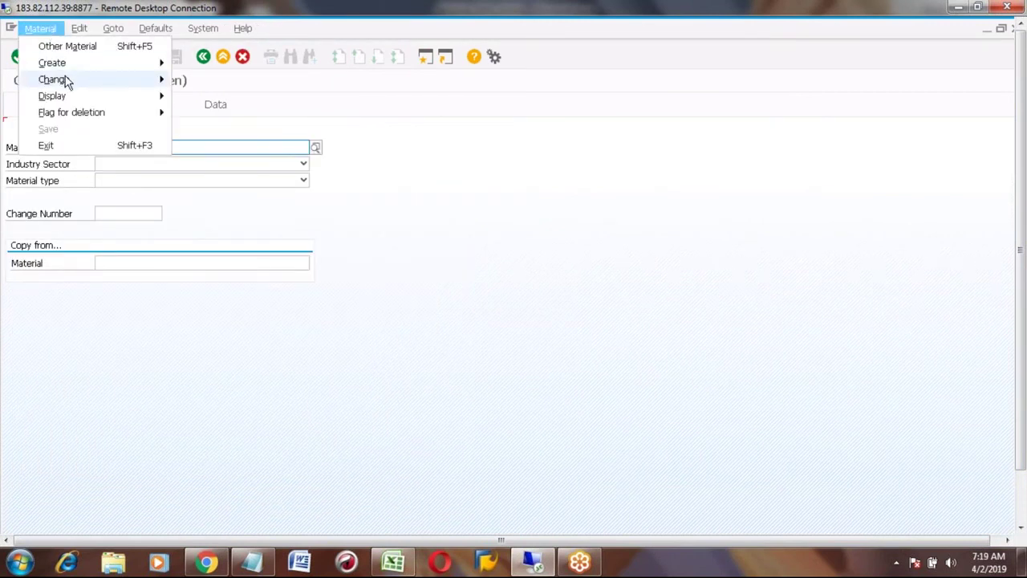
pyautogui.click(443, 159)
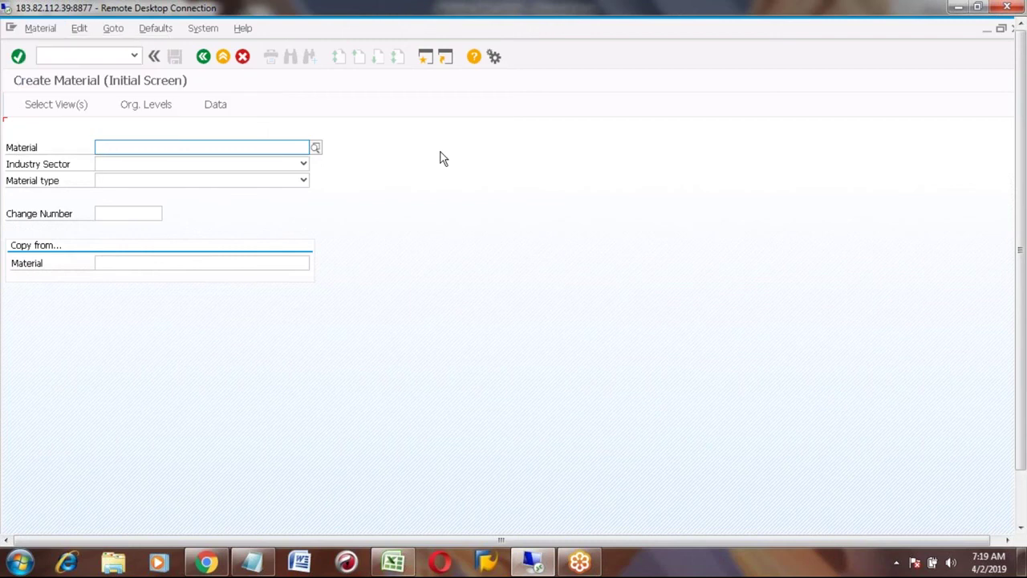
pyautogui.click(47, 29)
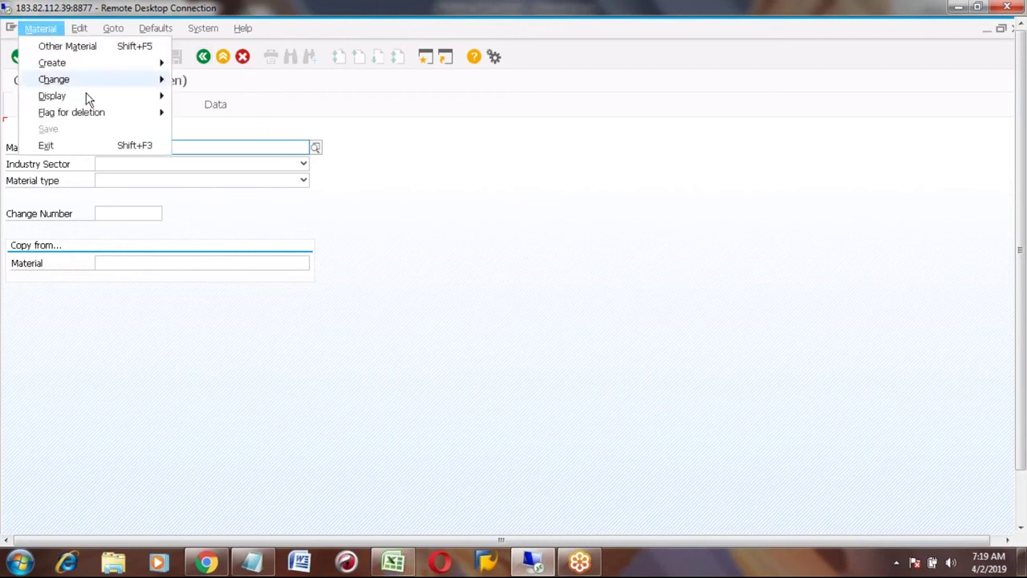
pyautogui.moveTo(102, 93)
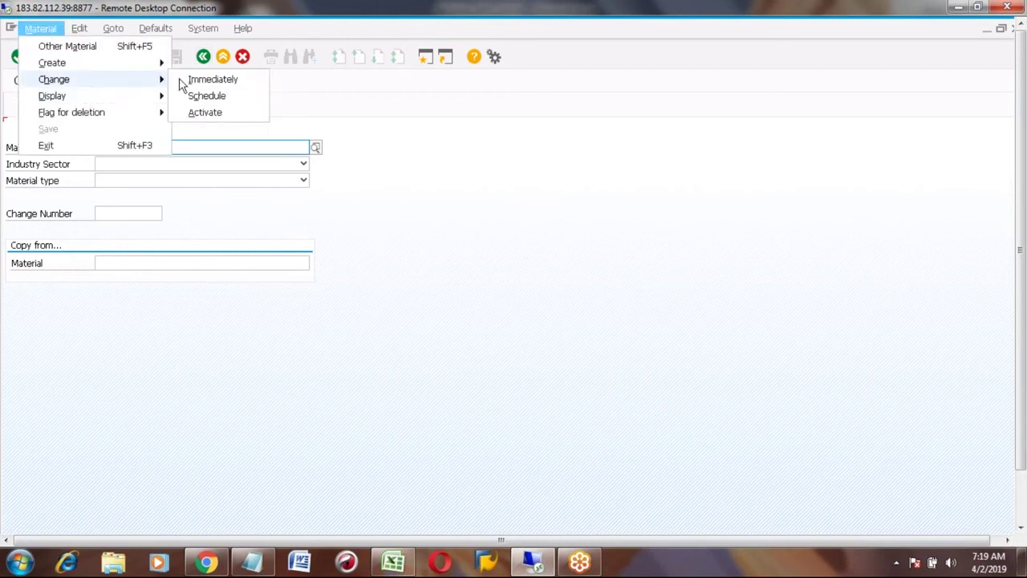
pyautogui.click(213, 79)
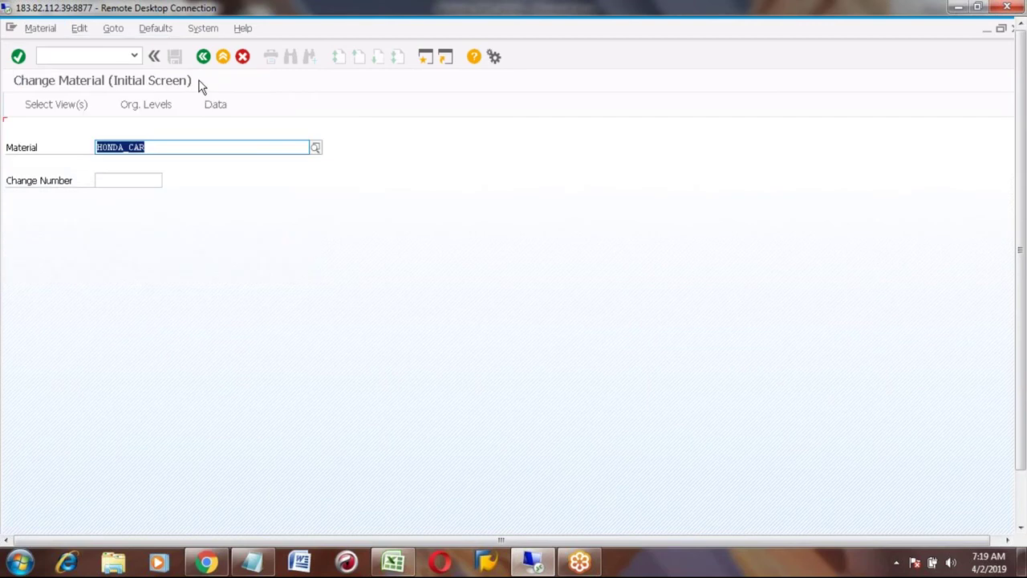
pyautogui.press('Return')
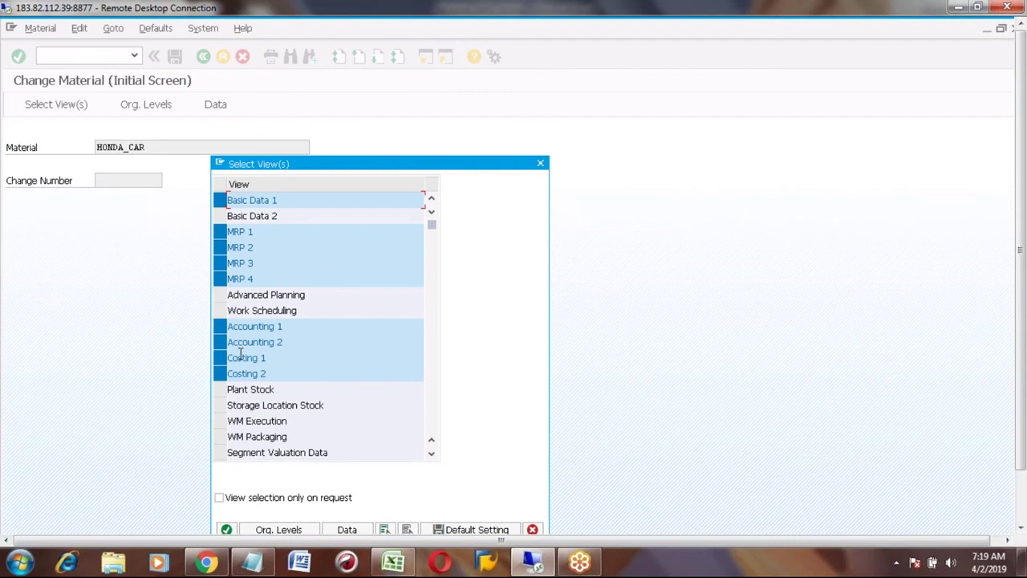
# Deselect all views and keep only Work Scheduling and Accounting 1
pyautogui.click(219, 309)
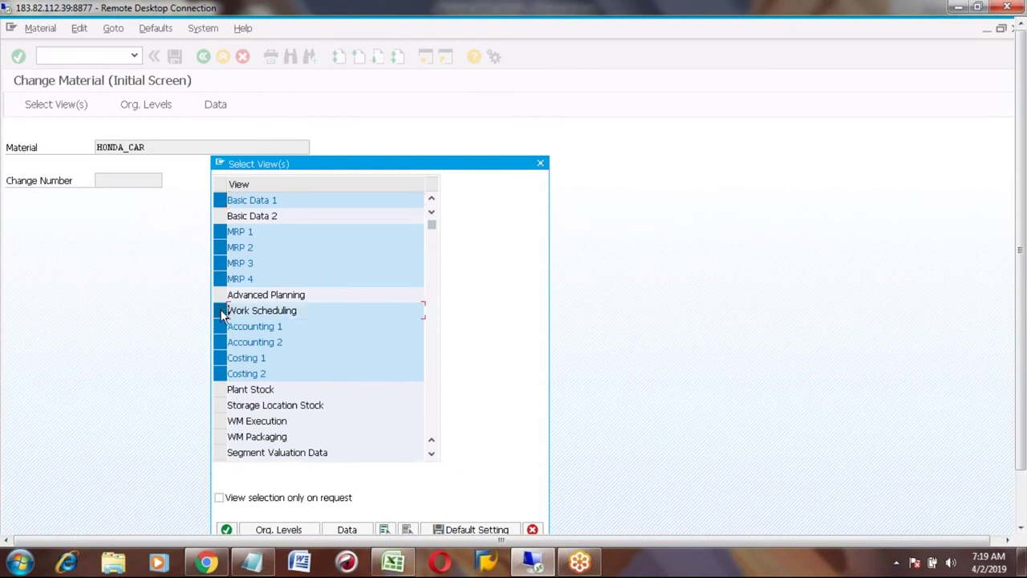
pyautogui.click(384, 529)
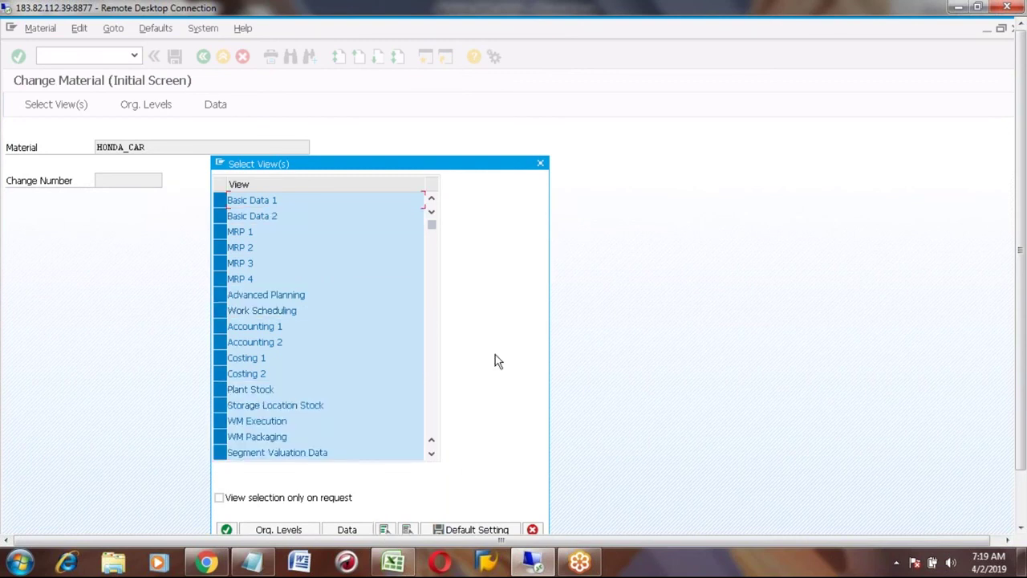
pyautogui.click(407, 528)
pyautogui.click(220, 310)
pyautogui.click(219, 328)
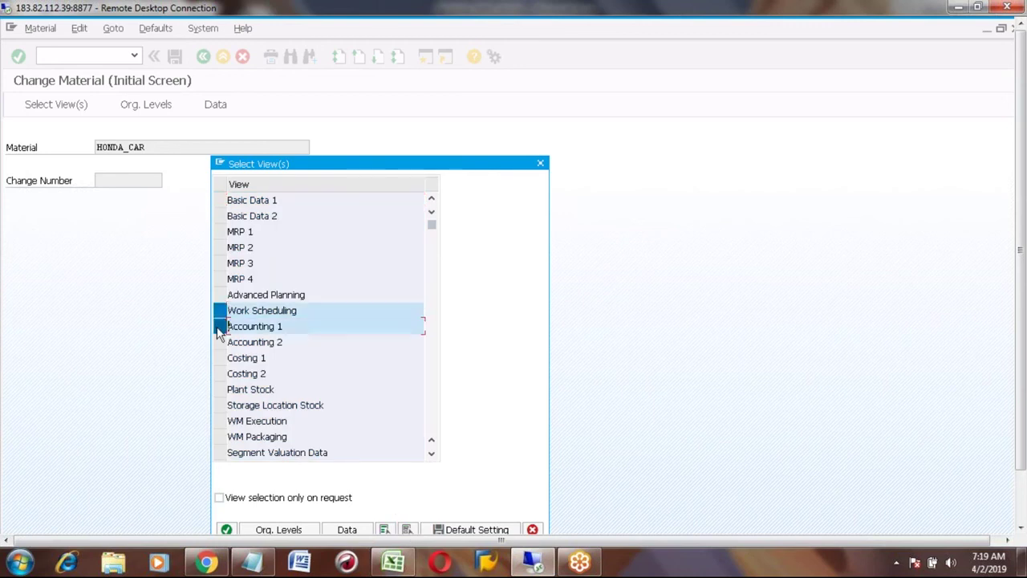
pyautogui.press('Return')
# Set plant A100 as the default organizational level and confirm it
pyautogui.write('a100')
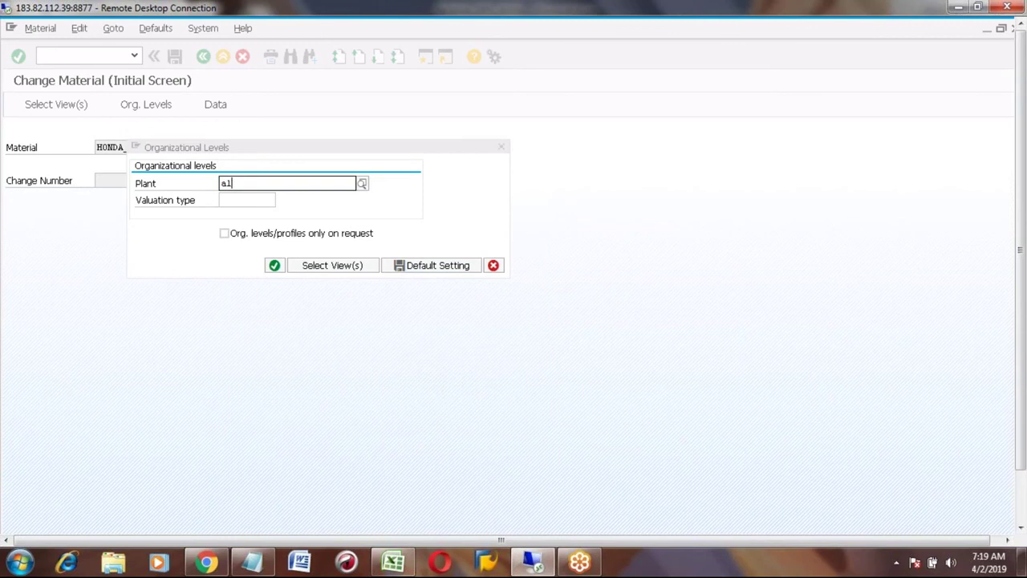
pyautogui.click(236, 211)
pyautogui.click(425, 276)
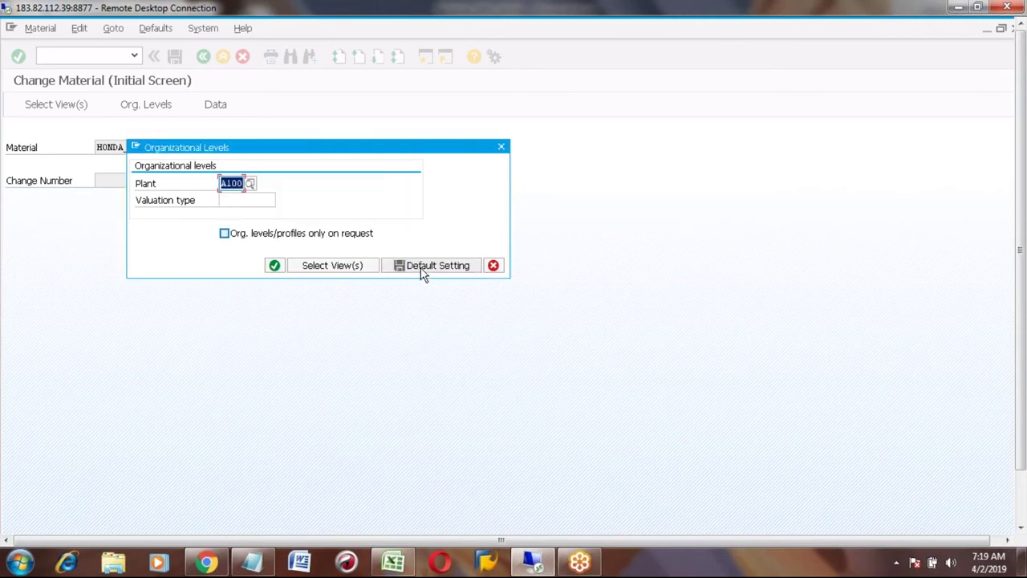
pyautogui.click(276, 266)
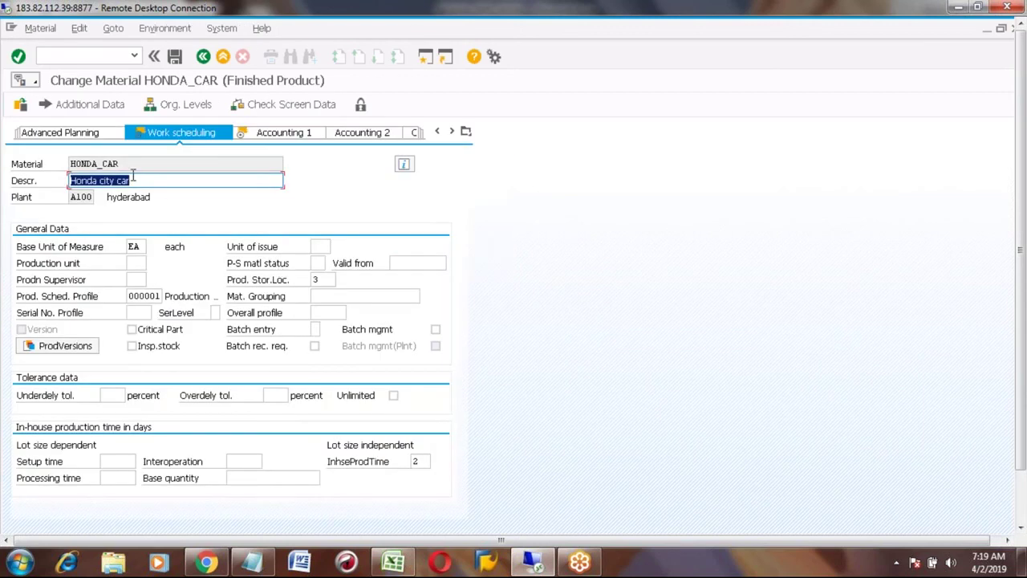
# Enter 10 as HONDA_CAR's overdelivery tolerance on the Work scheduling view
pyautogui.click(145, 295)
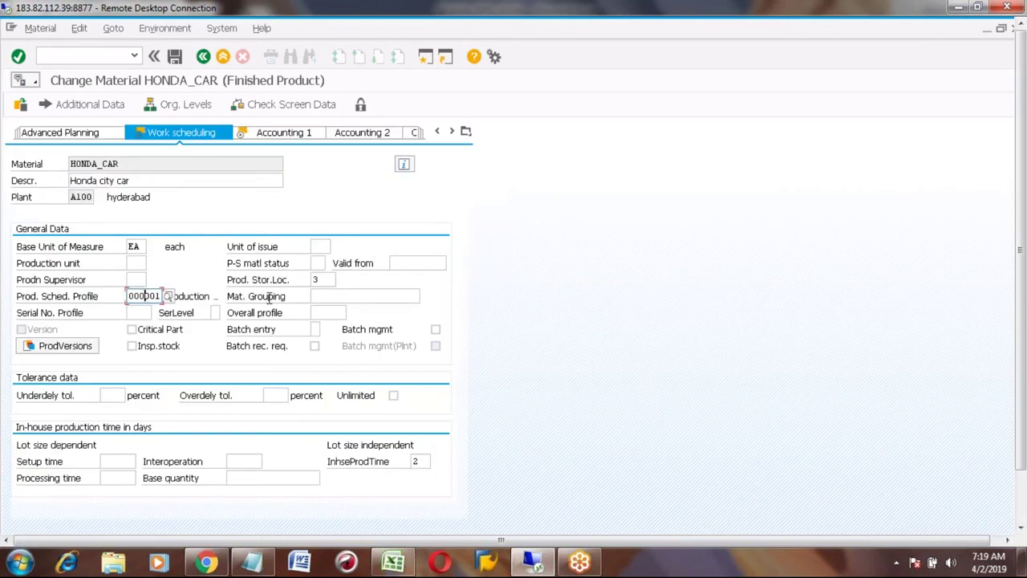
pyautogui.click(273, 397)
pyautogui.write('10')
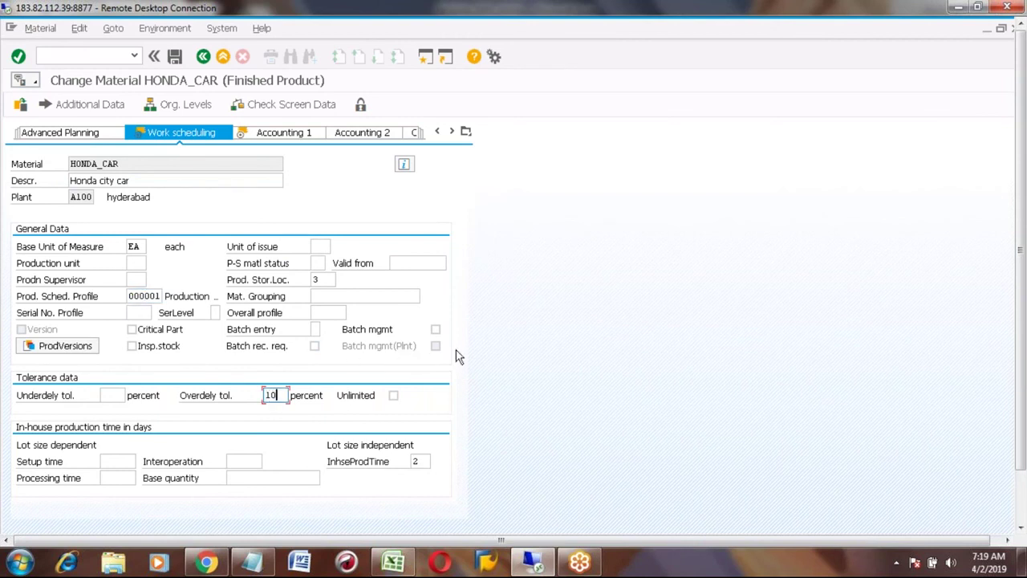
pyautogui.click(282, 134)
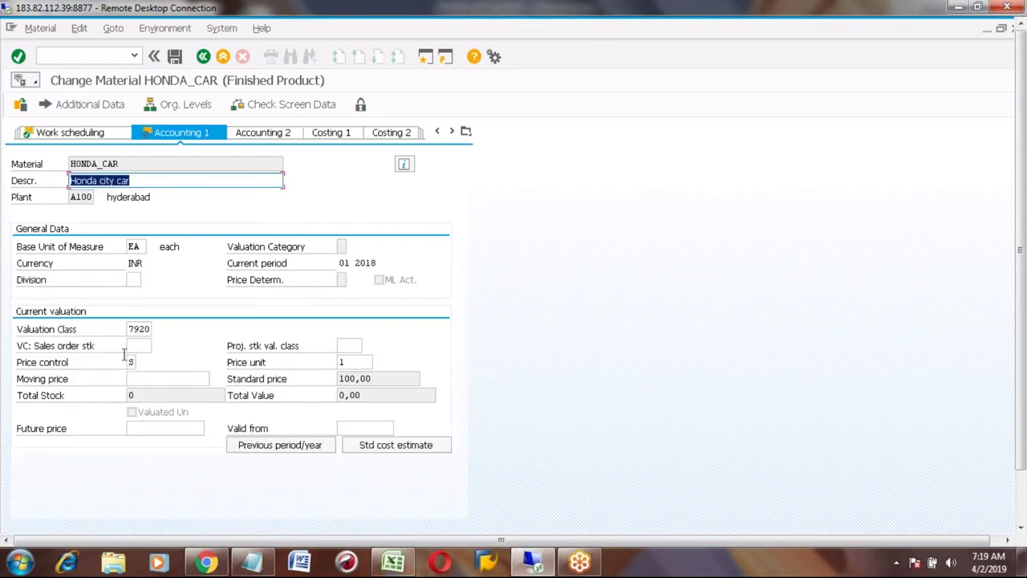
# Check HONDA_CAR's standard price of 100,00 under price control S, then select Excel cell G91
pyautogui.click(382, 377)
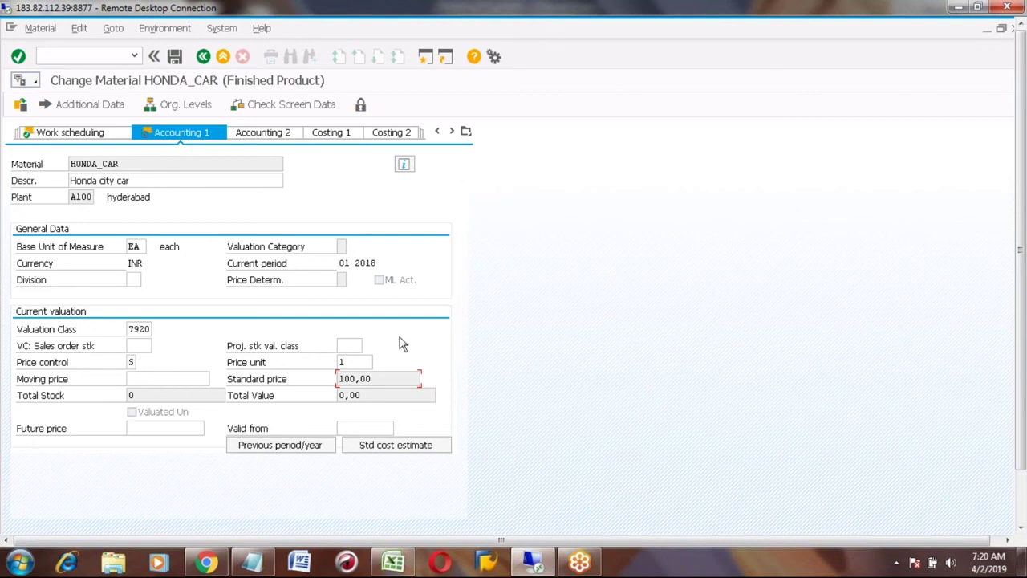
pyautogui.click(392, 561)
pyautogui.click(392, 283)
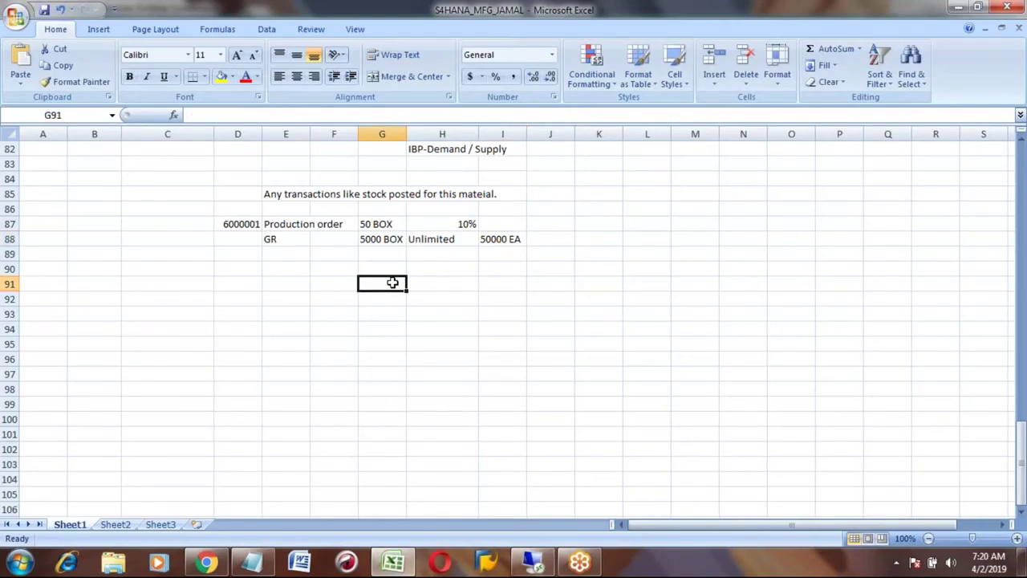
# Note transaction code MR21 in cell G91 of the Excel sheet and return to SAP
pyautogui.write('MR21')
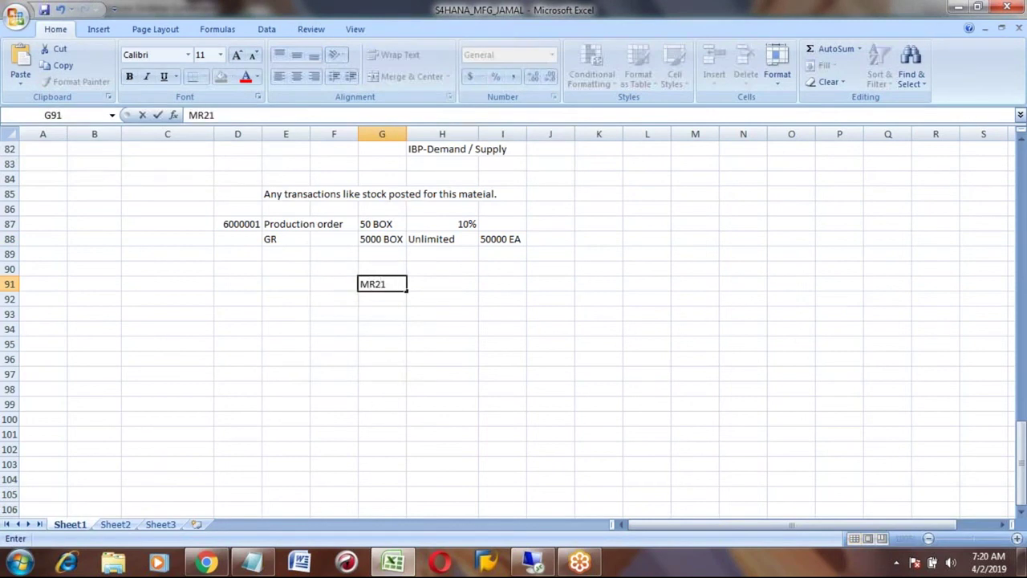
pyautogui.press('Return')
pyautogui.press('Up')
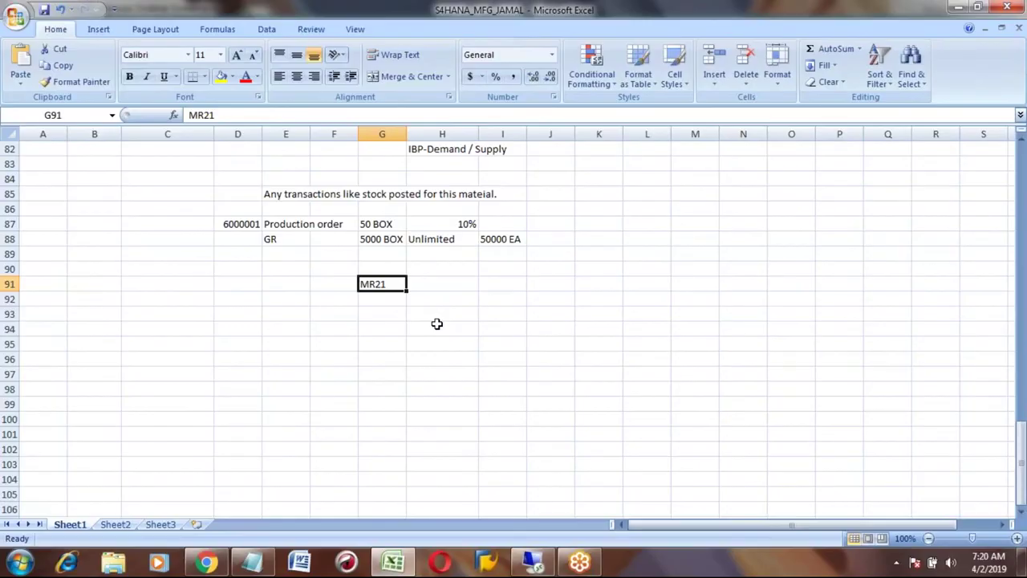
pyautogui.hotkey('alt', 'Tab')
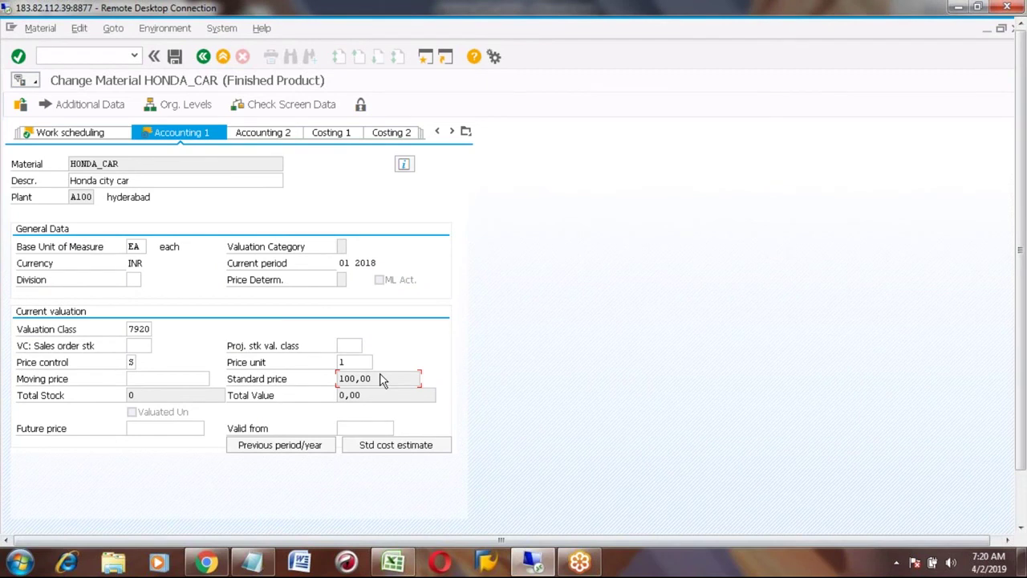
# Browse the Accounting 2 and Costing views, then show HONDA_CAR's Additional Data descriptions ('Honda city car')
pyautogui.click(267, 135)
pyautogui.click(249, 132)
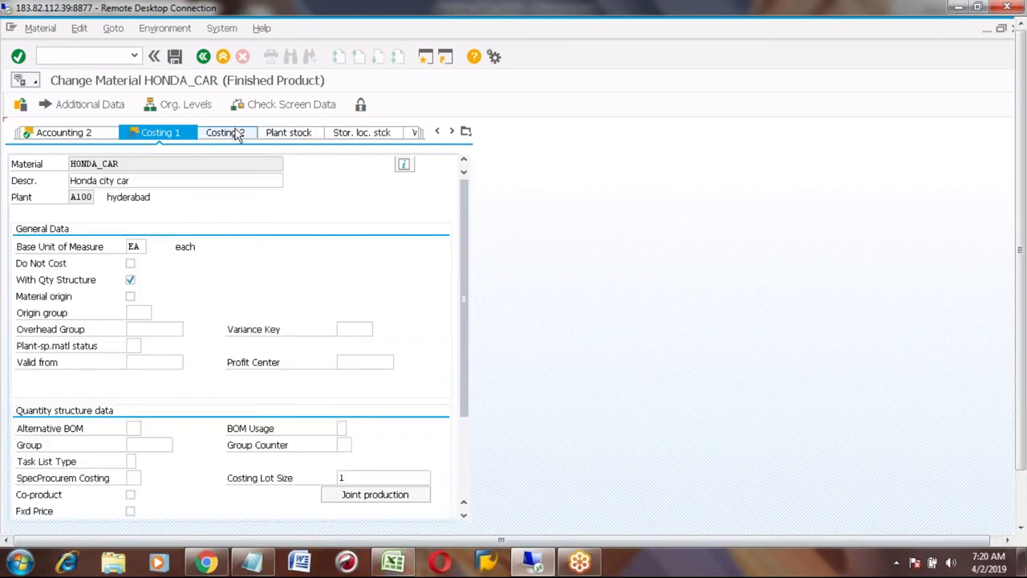
pyautogui.click(233, 132)
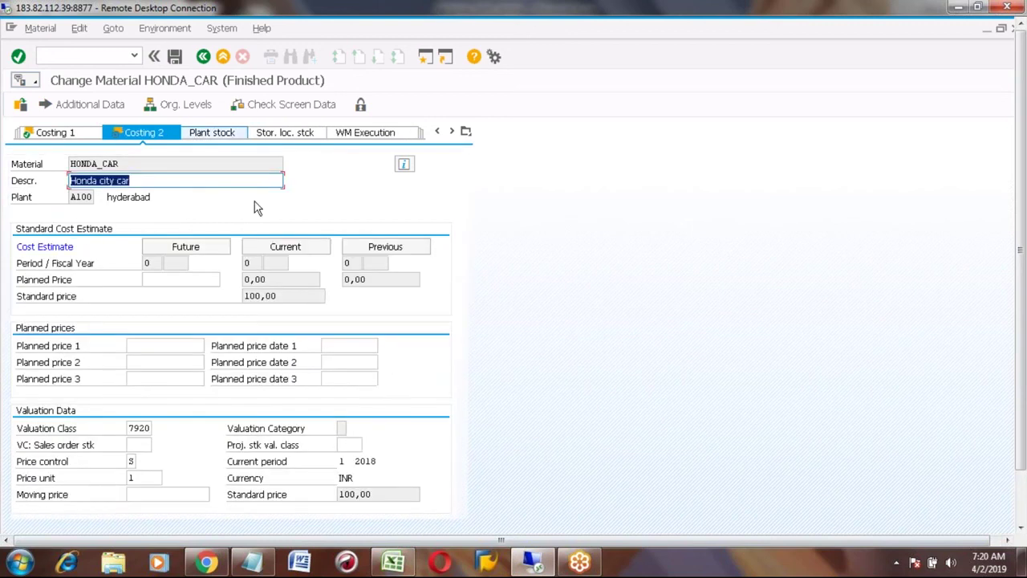
pyautogui.click(69, 136)
pyautogui.click(70, 136)
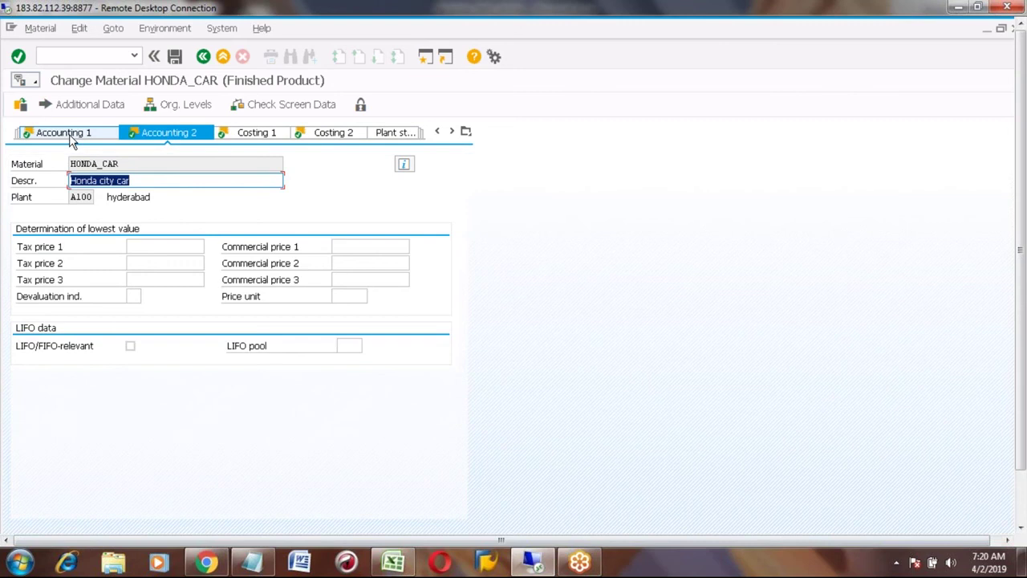
pyautogui.click(71, 136)
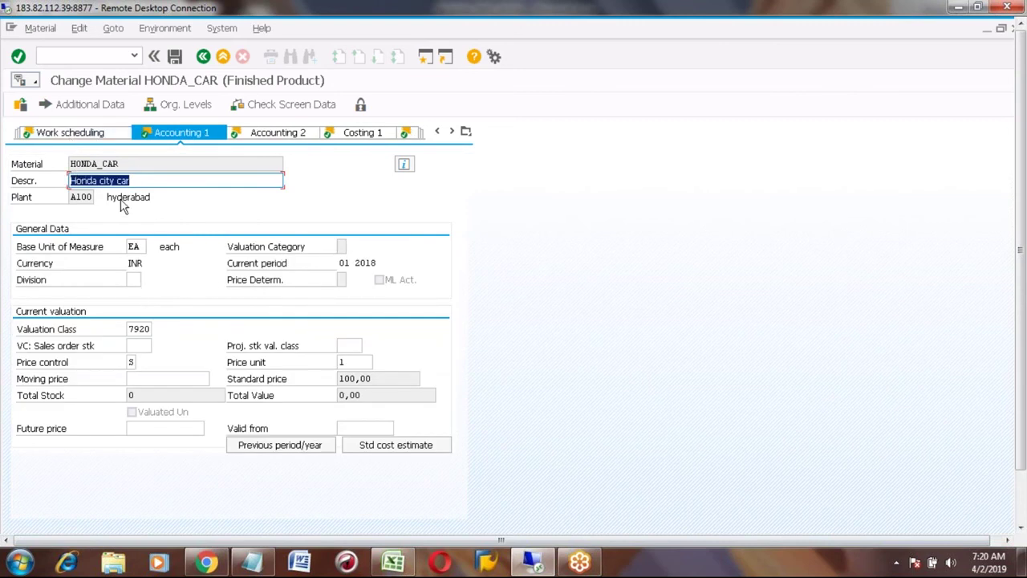
pyautogui.click(89, 135)
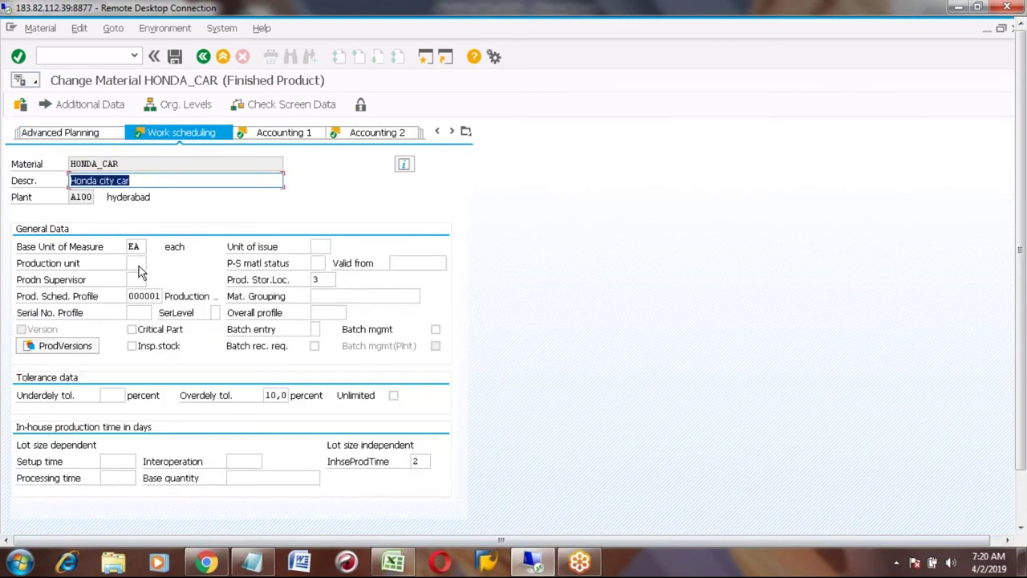
pyautogui.click(138, 263)
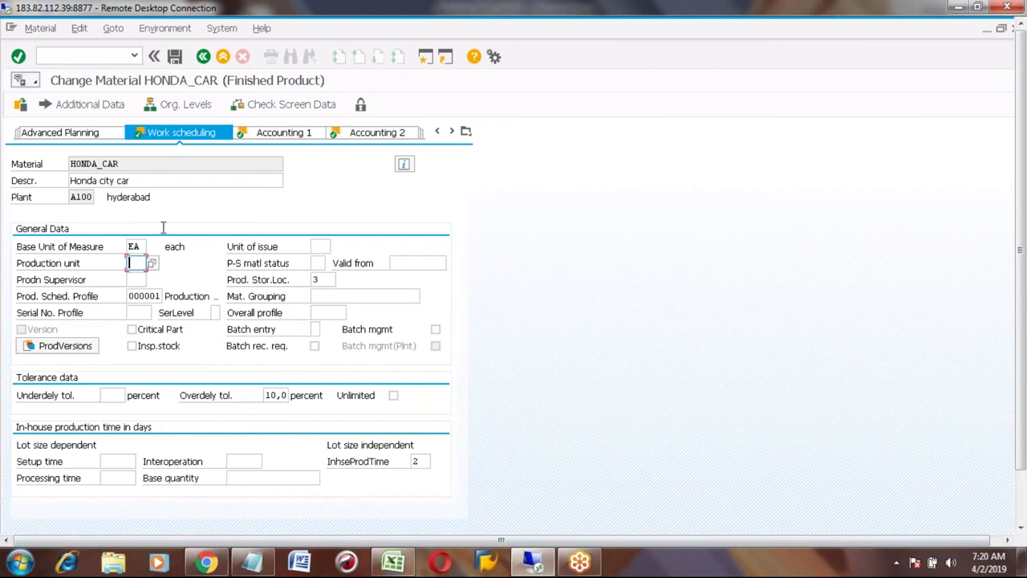
pyautogui.click(89, 105)
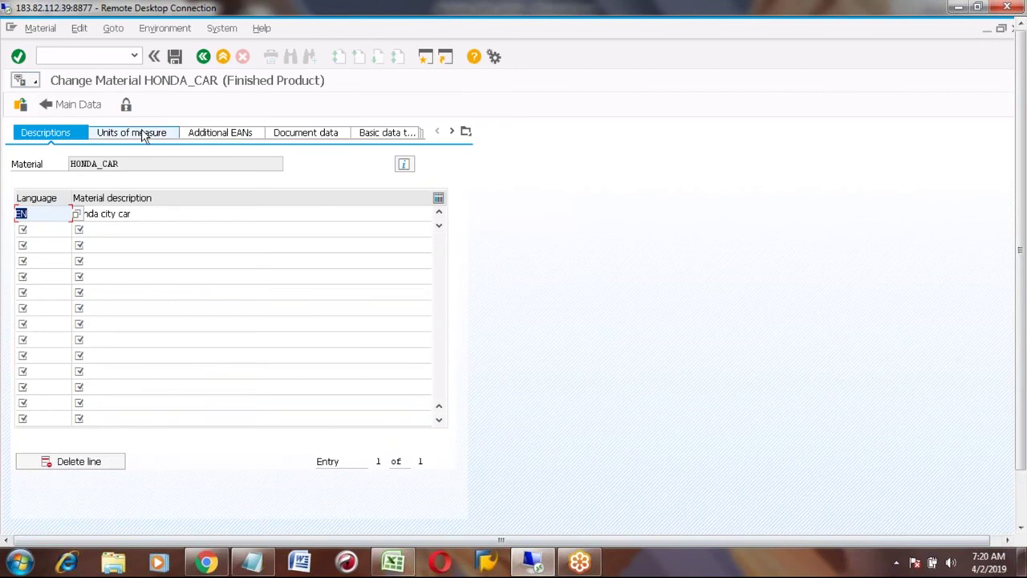
# Enter unit row 1 BOX = 10 EA, read the 'BOX not created in EN' error and clear BOX
pyautogui.click(142, 133)
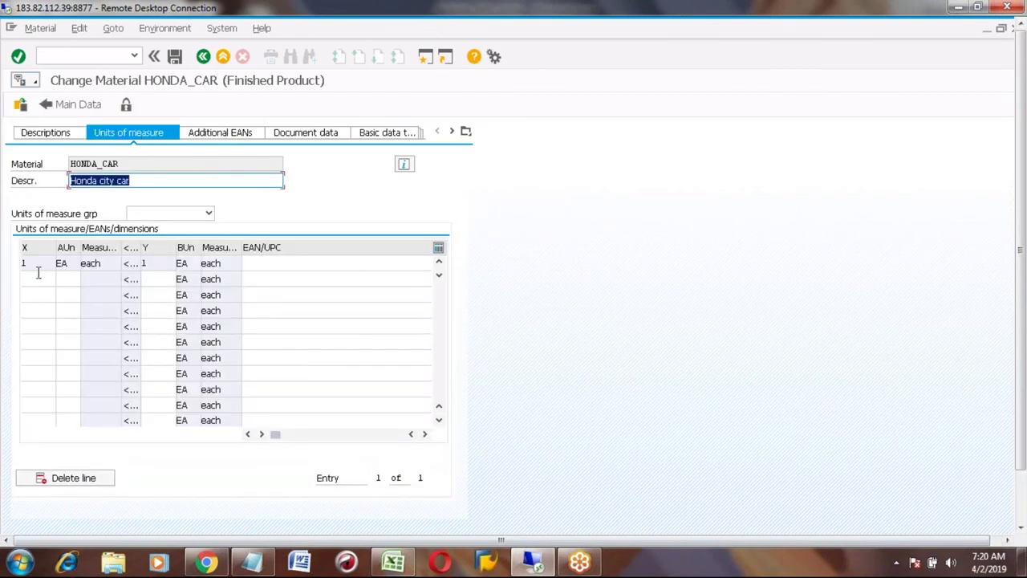
pyautogui.click(35, 278)
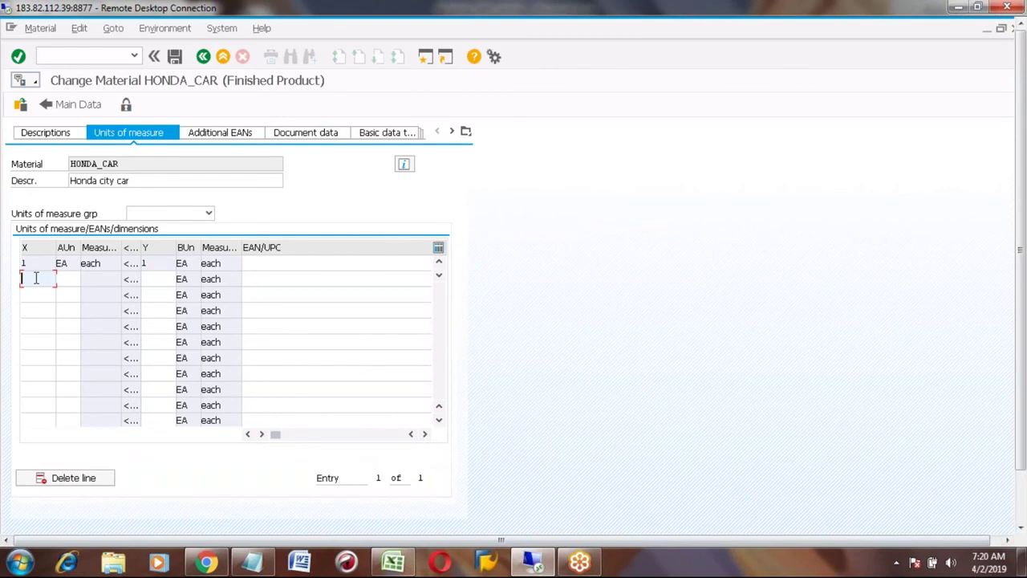
pyautogui.write('1')
pyautogui.click(70, 281)
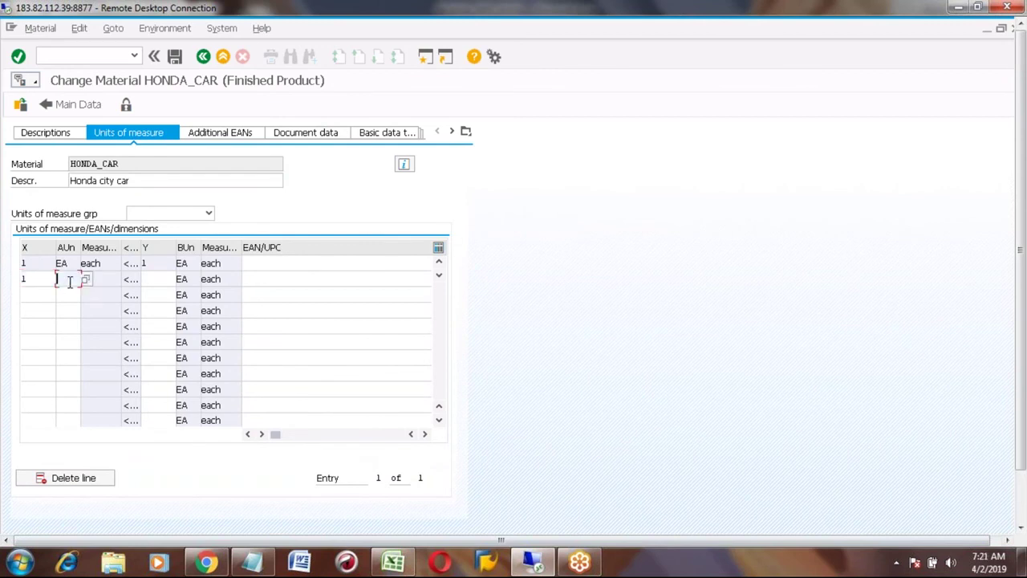
pyautogui.write('BOX')
pyautogui.click(159, 281)
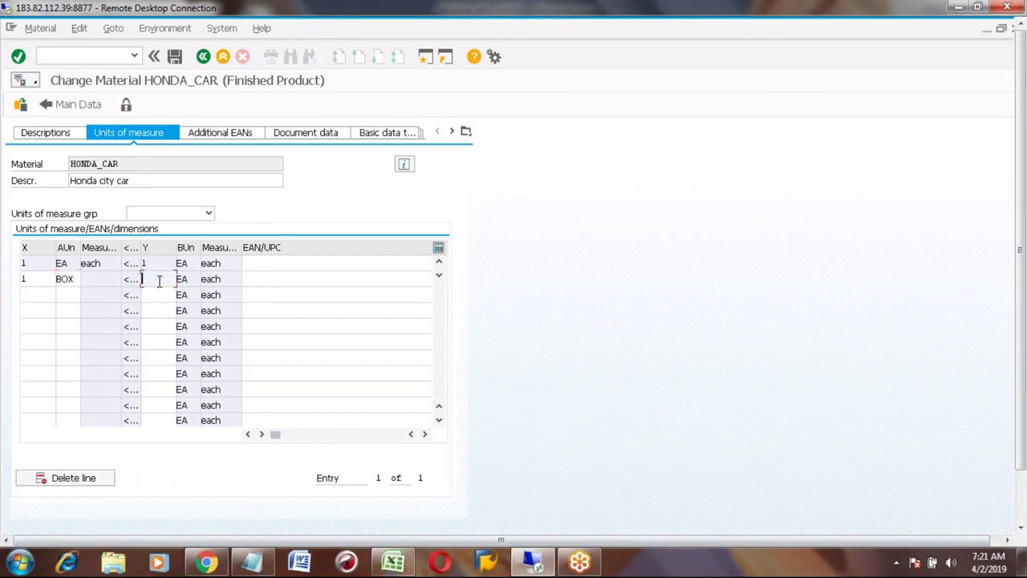
pyautogui.write('10')
pyautogui.doubleClick(64, 279)
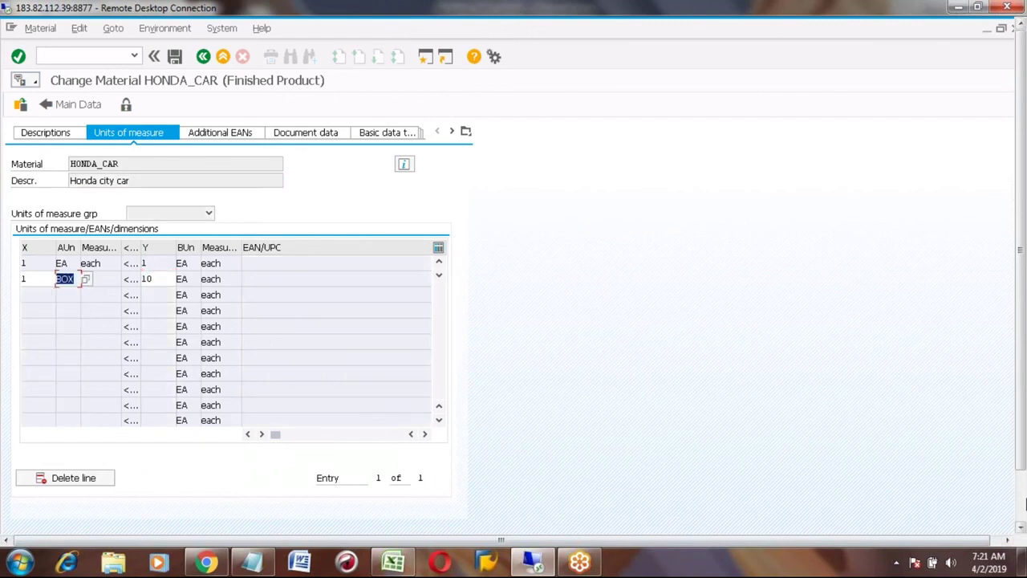
pyautogui.click(1020, 510)
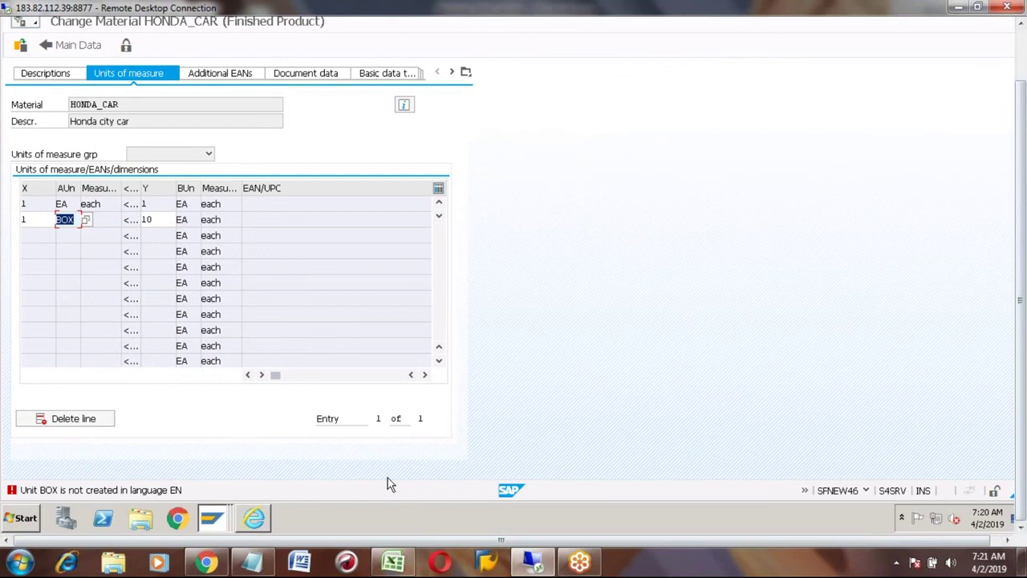
pyautogui.press('BackSpace')
# Pick Case (CV) from the unit list as the alternative unit and confirm the row
pyautogui.click(85, 219)
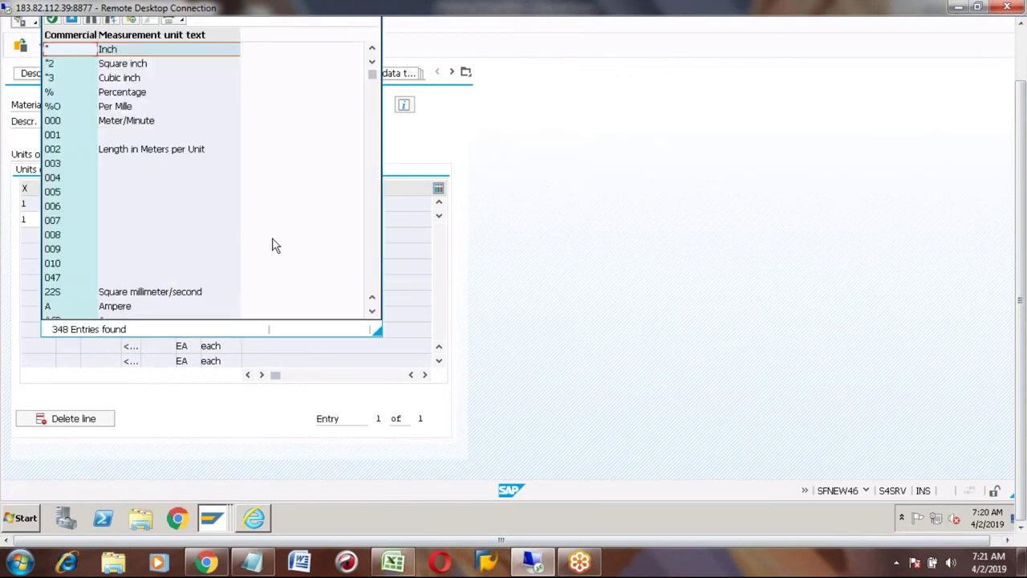
pyautogui.click(60, 127)
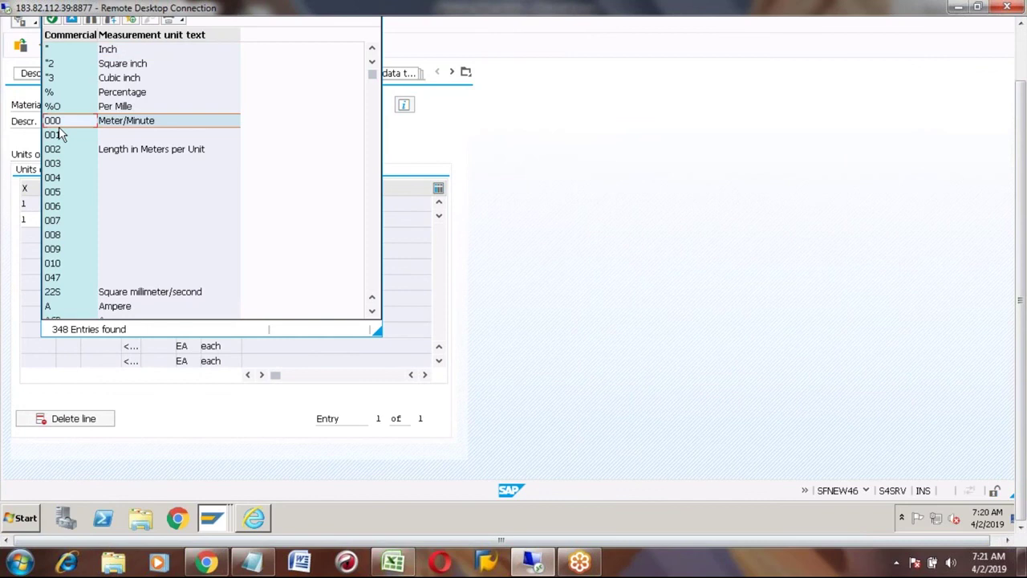
pyautogui.press('Down')
pyautogui.press('Down')
pyautogui.press('Down')
pyautogui.press('Down')
pyautogui.press('Down')
pyautogui.press('Down')
pyautogui.press('Down')
pyautogui.press('Down')
pyautogui.press('Down')
pyautogui.press('Down')
pyautogui.press('Down')
pyautogui.press('Down')
pyautogui.press('Down')
pyautogui.press('Down')
pyautogui.press('Down')
pyautogui.press('Down')
pyautogui.press('Down')
pyautogui.press('Down')
pyautogui.press('Down')
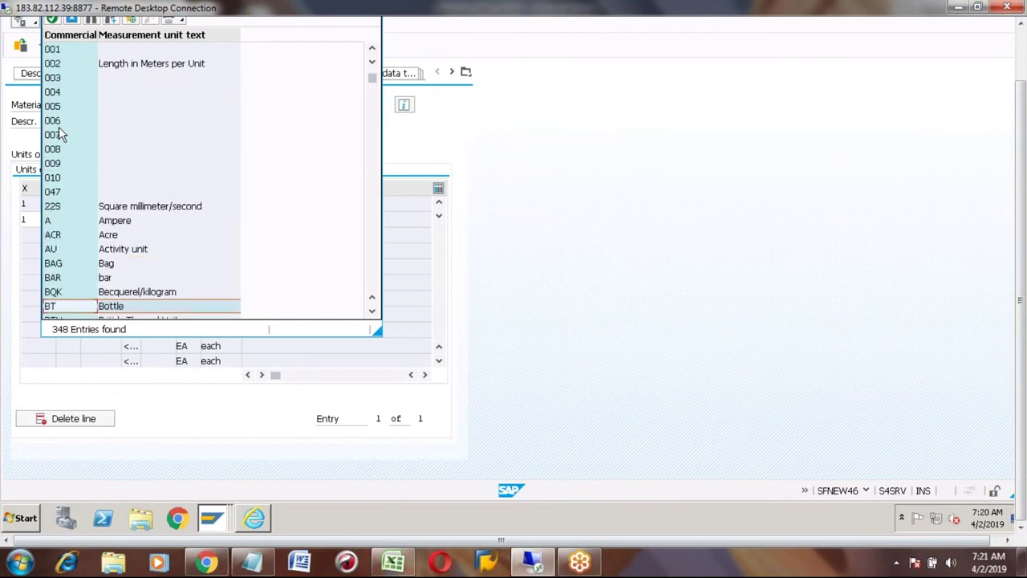
pyautogui.press('Up')
pyautogui.press('Up')
pyautogui.press('Up')
pyautogui.press('Down')
pyautogui.press('Down')
pyautogui.press('Down')
pyautogui.press('Down')
pyautogui.press('Down')
pyautogui.press('Down')
pyautogui.press('Down')
pyautogui.press('Down')
pyautogui.press('Down')
pyautogui.press('Down')
pyautogui.press('Down')
pyautogui.press('Up')
pyautogui.press('Up')
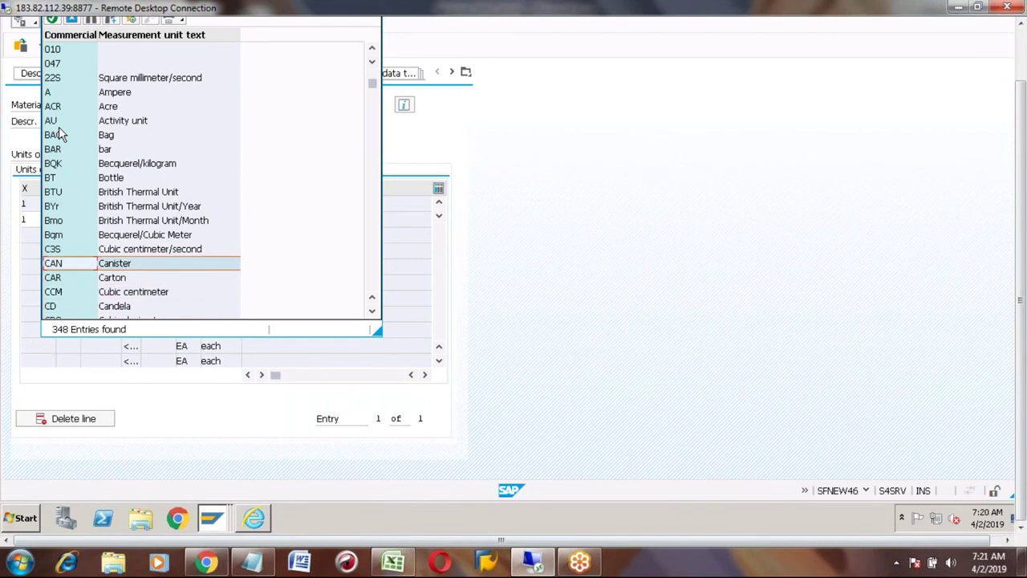
pyautogui.press('Down')
pyautogui.press('Up')
pyautogui.press('Up')
pyautogui.press('Up')
pyautogui.press('Down')
pyautogui.press('Down')
pyautogui.press('Down')
pyautogui.press('Down')
pyautogui.press('Down')
pyautogui.press('Down')
pyautogui.press('Down')
pyautogui.press('Down')
pyautogui.press('Down')
pyautogui.press('Down')
pyautogui.press('Down')
pyautogui.press('Down')
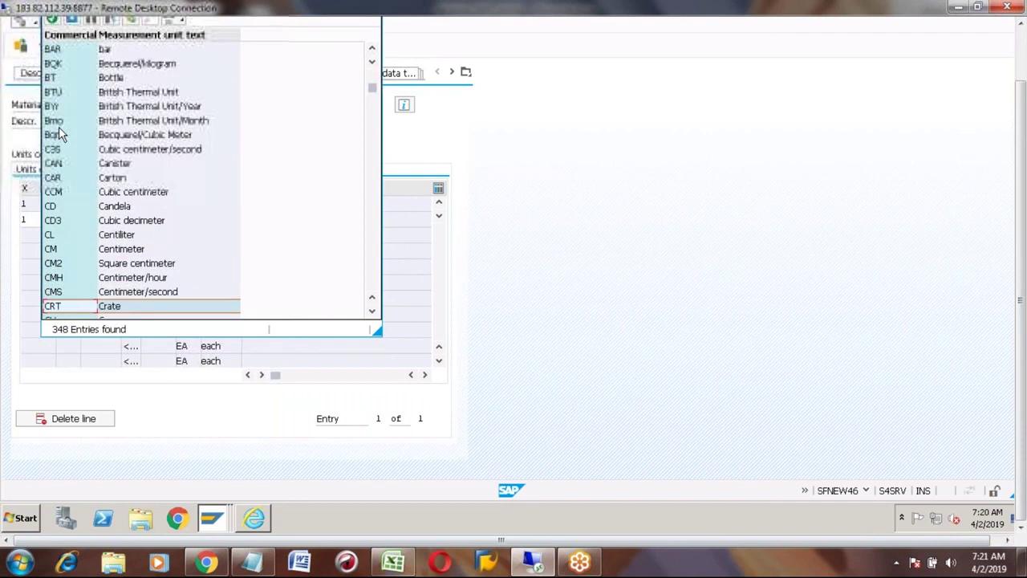
pyautogui.press('Down')
pyautogui.press('Down')
pyautogui.press('Up')
pyautogui.press('Up')
pyautogui.press('Down')
pyautogui.press('Down')
pyautogui.press('Down')
pyautogui.press('Down')
pyautogui.press('Down')
pyautogui.press('Down')
pyautogui.press('Up')
pyautogui.press('Up')
pyautogui.press('Up')
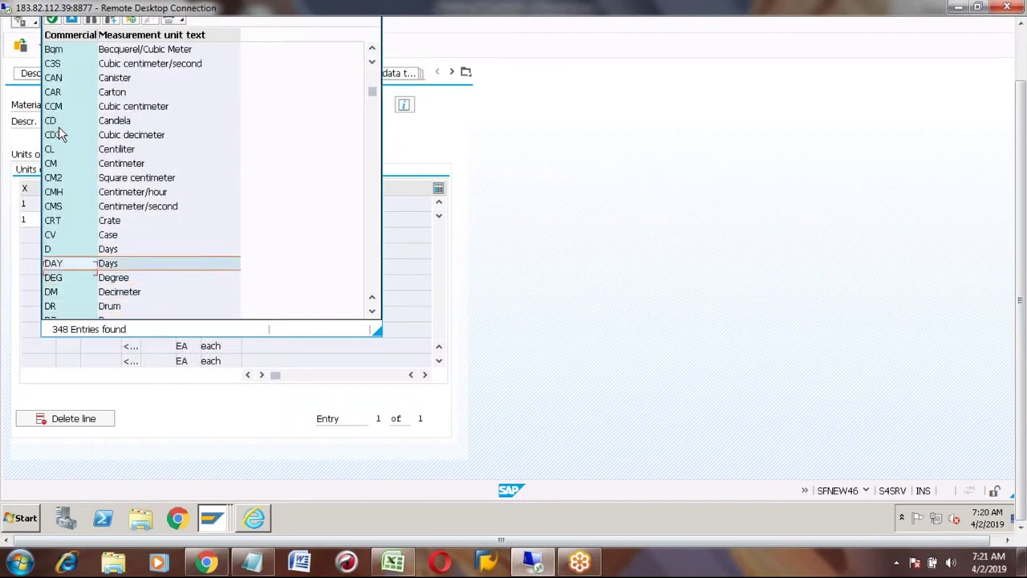
pyautogui.press('Up')
pyautogui.press('Up')
pyautogui.press('Return')
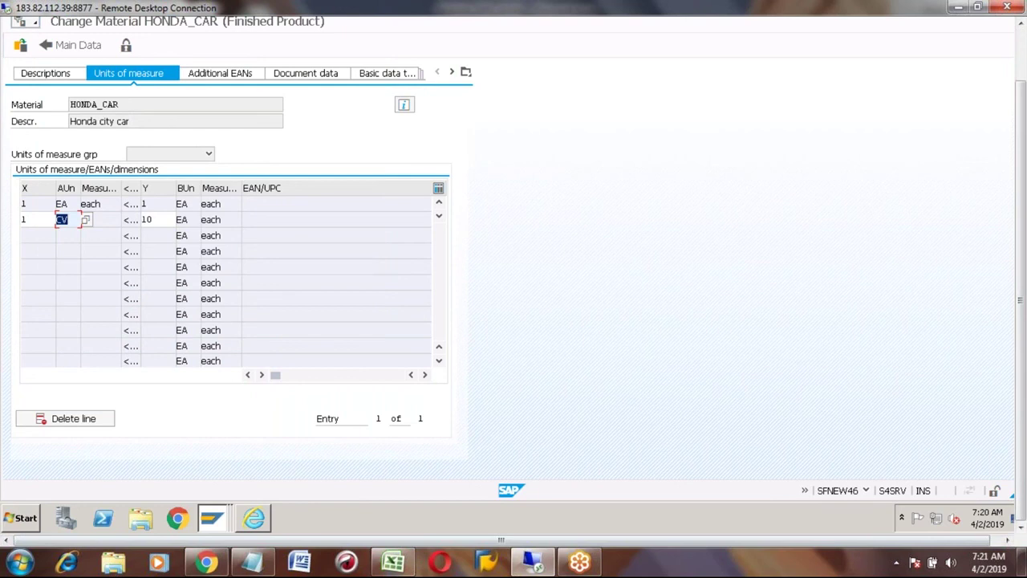
pyautogui.press('Return')
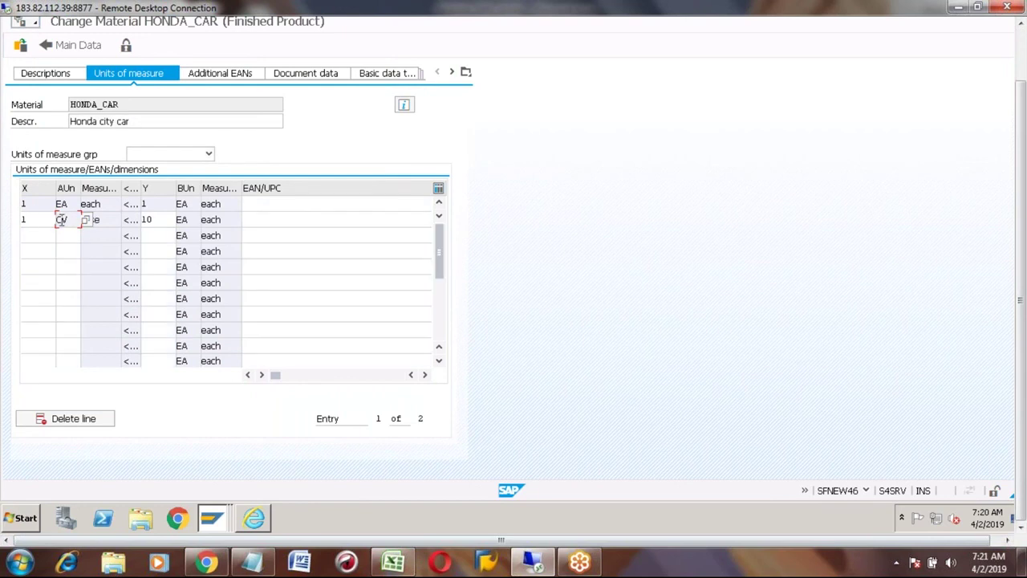
# Keep the Case row's conversion of 10 EA and go to the Work scheduling data
pyautogui.click(156, 218)
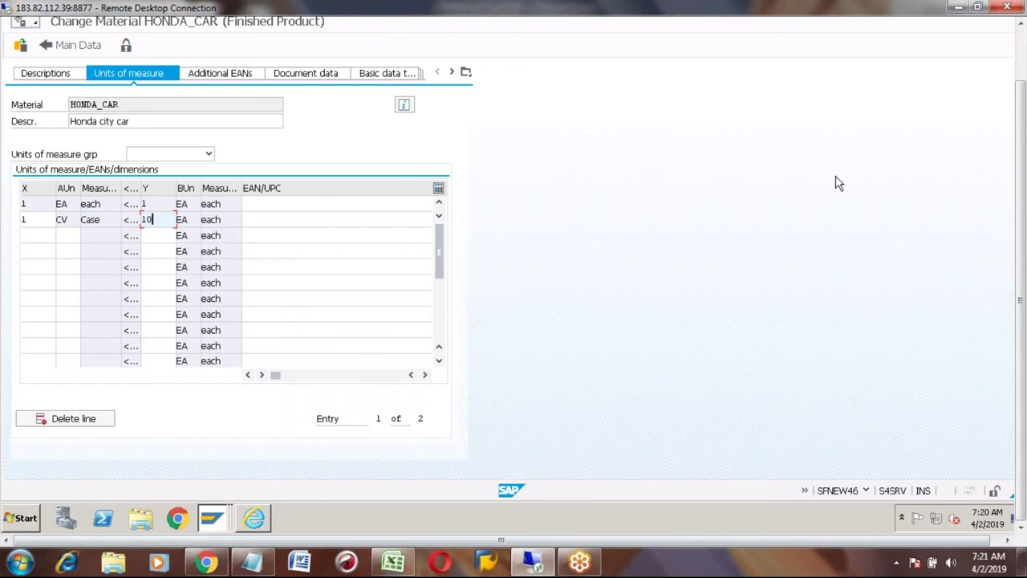
pyautogui.click(1020, 23)
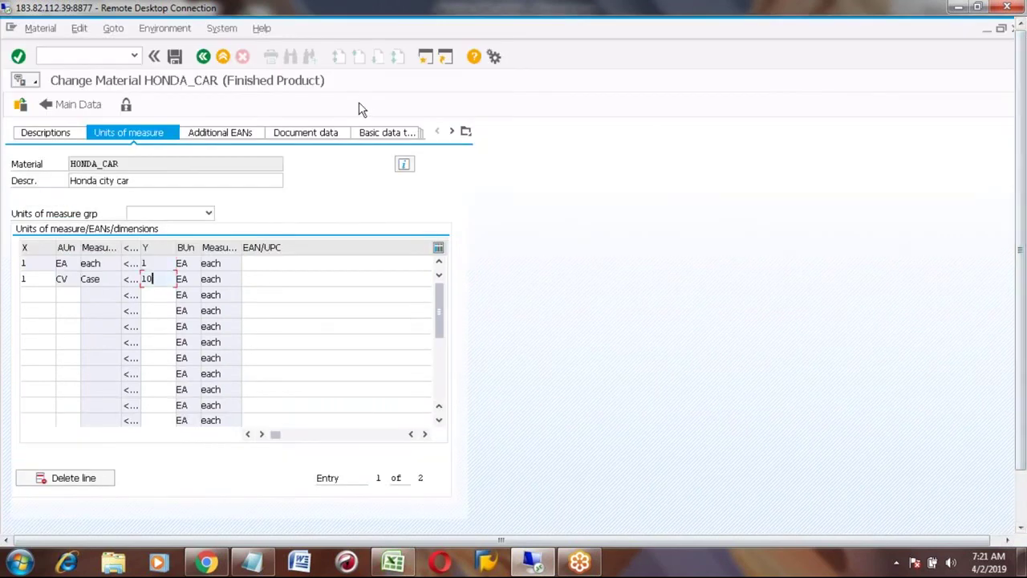
pyautogui.click(203, 56)
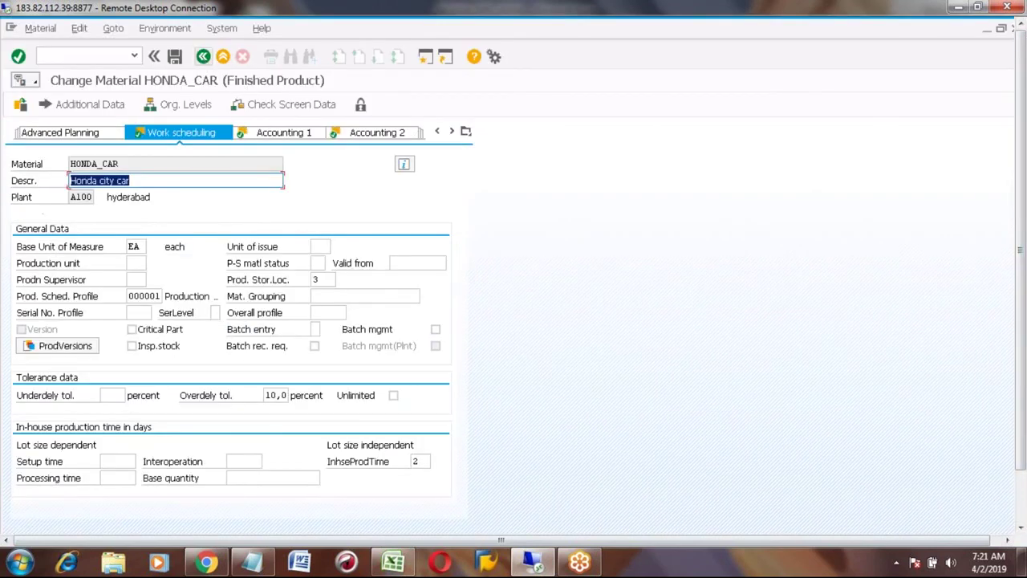
# Rework the production unit field on Work scheduling, clearing the CV value
pyautogui.click(132, 263)
pyautogui.write('0')
pyautogui.press('Return')
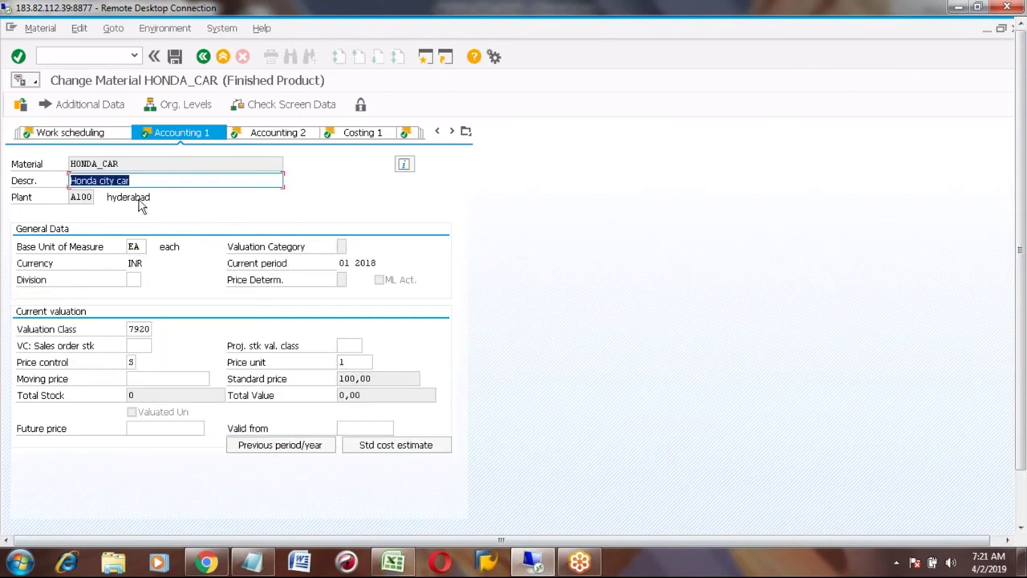
pyautogui.click(69, 133)
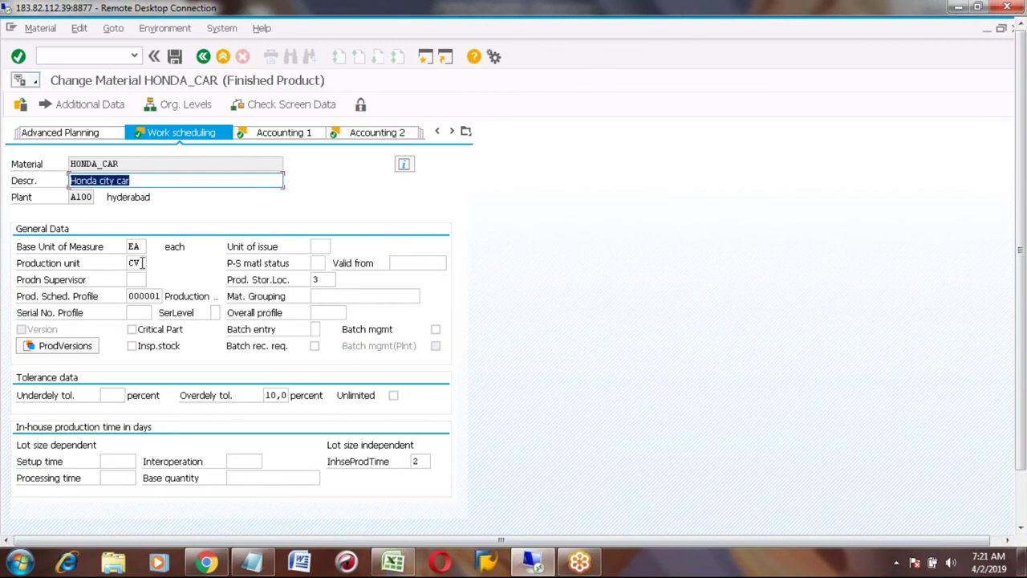
pyautogui.click(142, 265)
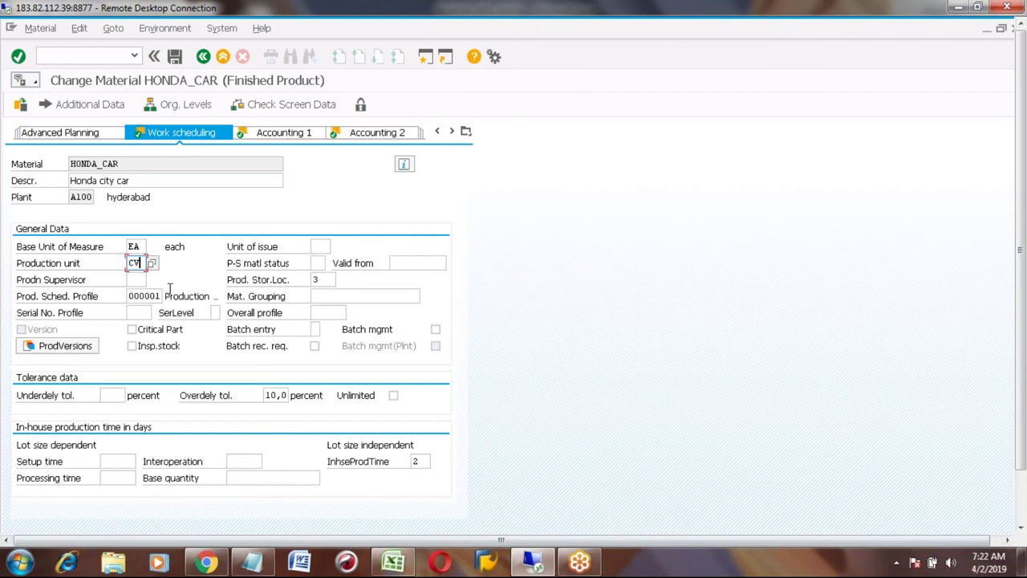
pyautogui.click(124, 163)
pyautogui.hotkey('shift', 'Left')
pyautogui.hotkey('shift', 'Left')
pyautogui.hotkey('shift', 'Left')
pyautogui.hotkey('shift', 'Left')
pyautogui.hotkey('shift', 'Left')
pyautogui.hotkey('shift', 'Left')
pyautogui.hotkey('shift', 'Left')
pyautogui.hotkey('shift', 'Left')
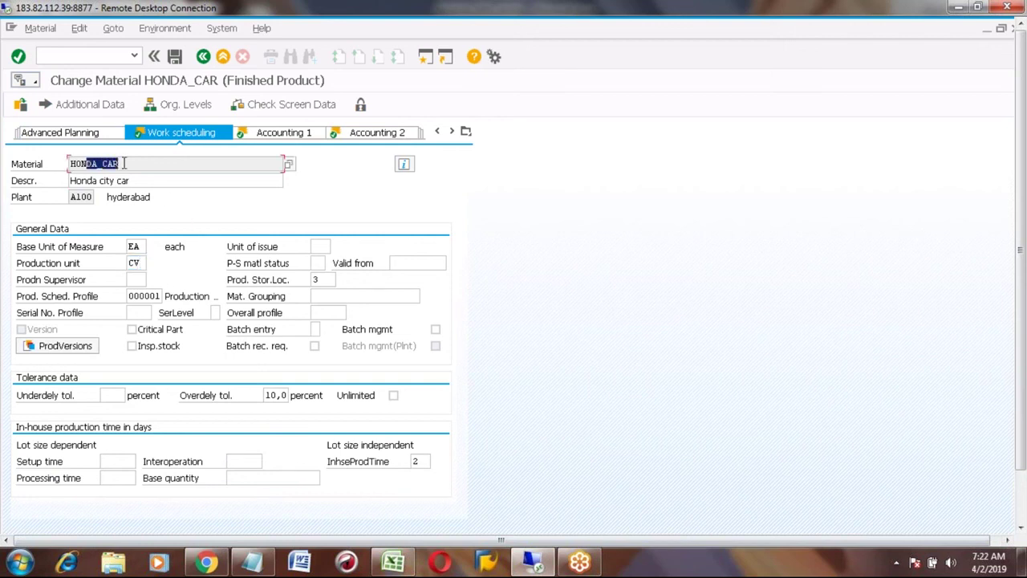
pyautogui.click(144, 262)
pyautogui.press('BackSpace')
pyautogui.press('BackSpace')
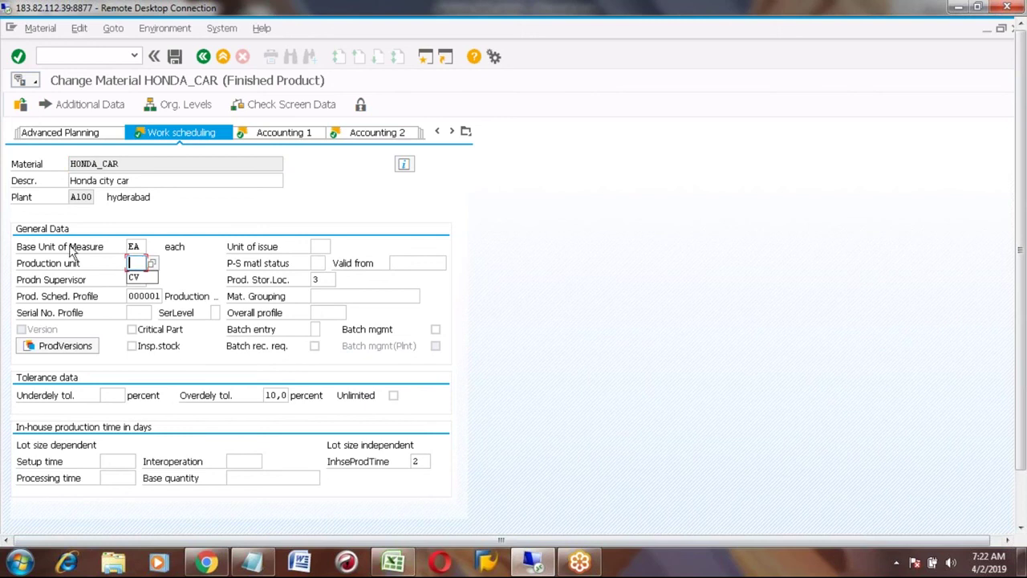
pyautogui.click(182, 273)
# Save the HONDA_CAR material changes and bring the Excel notes sheet forward
pyautogui.click(175, 57)
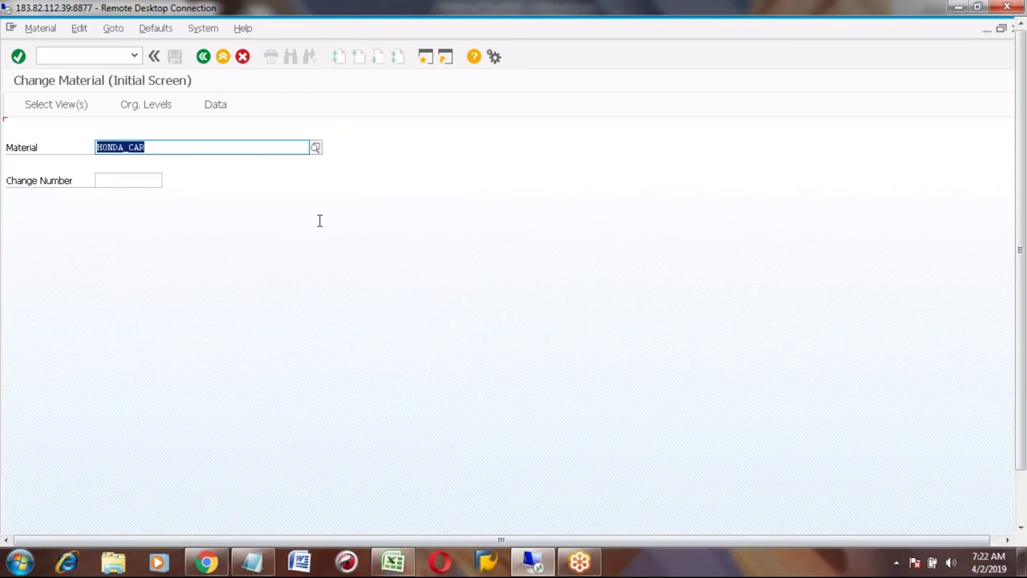
pyautogui.click(393, 561)
pyautogui.click(249, 273)
pyautogui.press('pageup')
pyautogui.press('pageup')
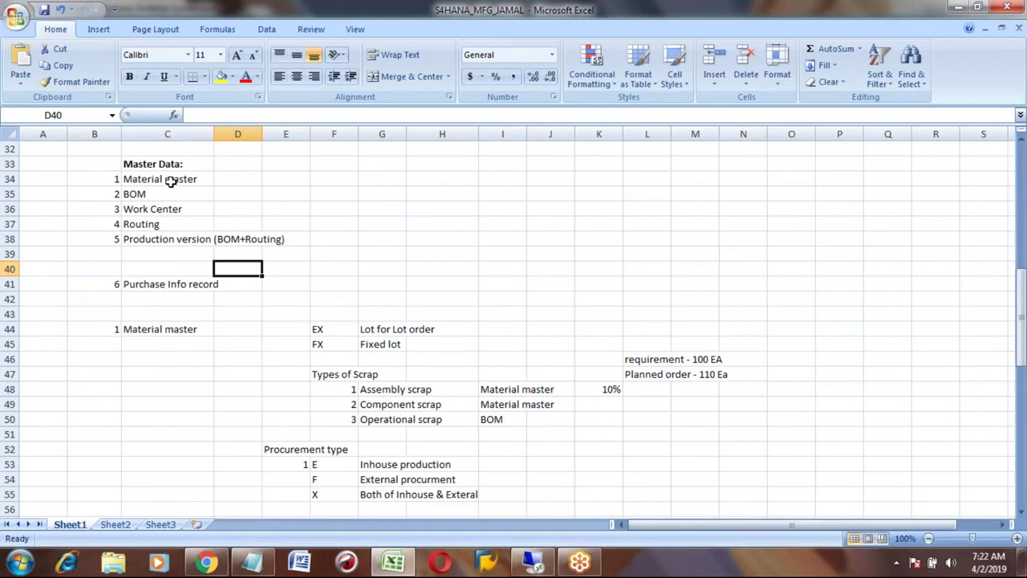
pyautogui.click(171, 182)
pyautogui.hotkey('shift', 'Down')
pyautogui.hotkey('shift', 'Down')
pyautogui.hotkey('shift', 'Down')
pyautogui.hotkey('shift', 'Down')
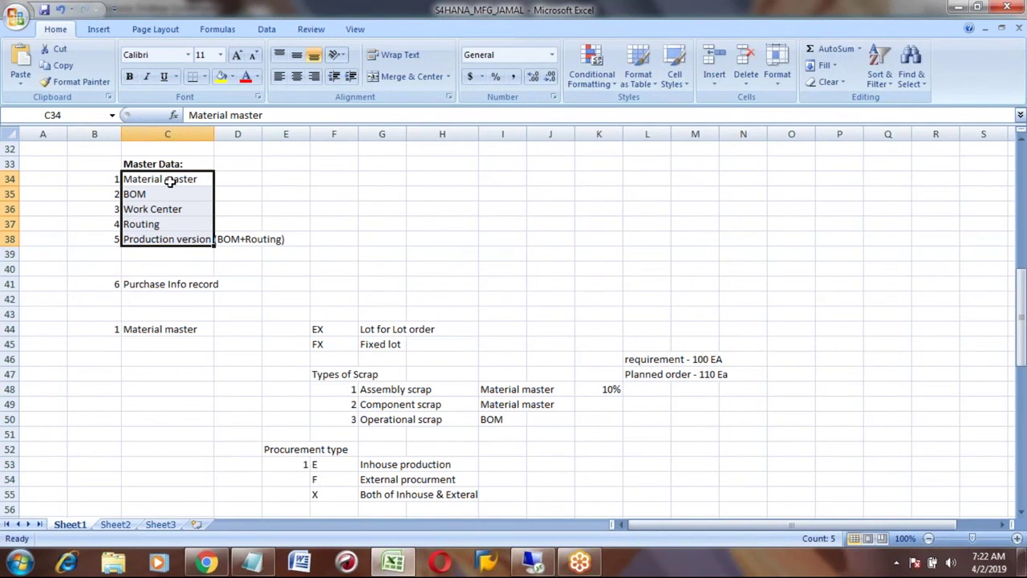
pyautogui.press('Up')
pyautogui.press('Up')
pyautogui.press('Up')
pyautogui.press('Up')
pyautogui.press('Up')
pyautogui.press('Up')
pyautogui.press('Up')
pyautogui.press('Up')
pyautogui.press('Up')
pyautogui.press('Up')
pyautogui.press('Up')
pyautogui.press('Up')
pyautogui.press('Up')
pyautogui.press('Up')
pyautogui.press('Up')
pyautogui.press('Up')
pyautogui.press('Up')
pyautogui.press('Up')
pyautogui.press('Up')
pyautogui.press('Up')
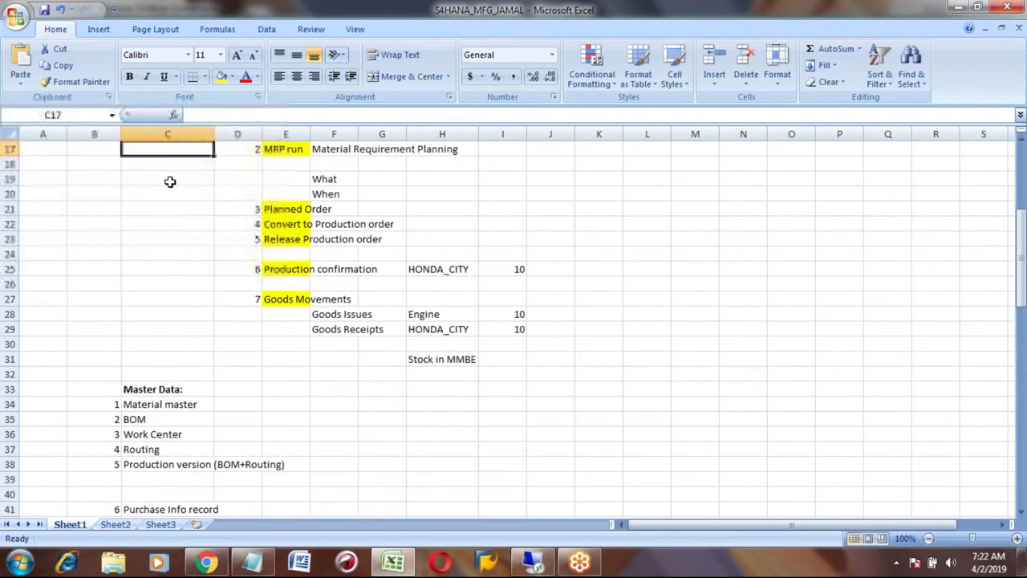
pyautogui.press('Up')
pyautogui.press('Up')
pyautogui.press('Up')
pyautogui.press('Up')
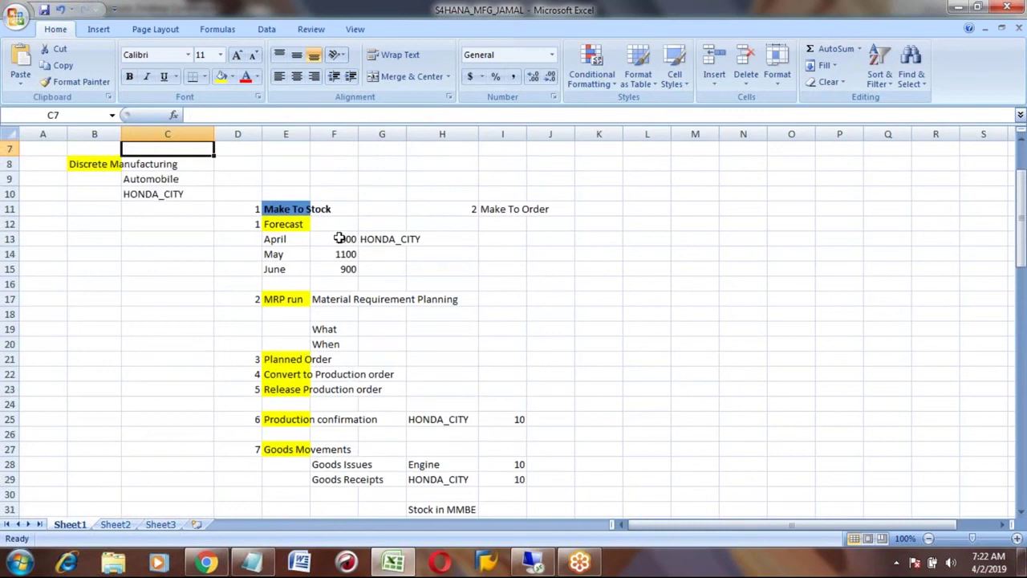
pyautogui.click(284, 208)
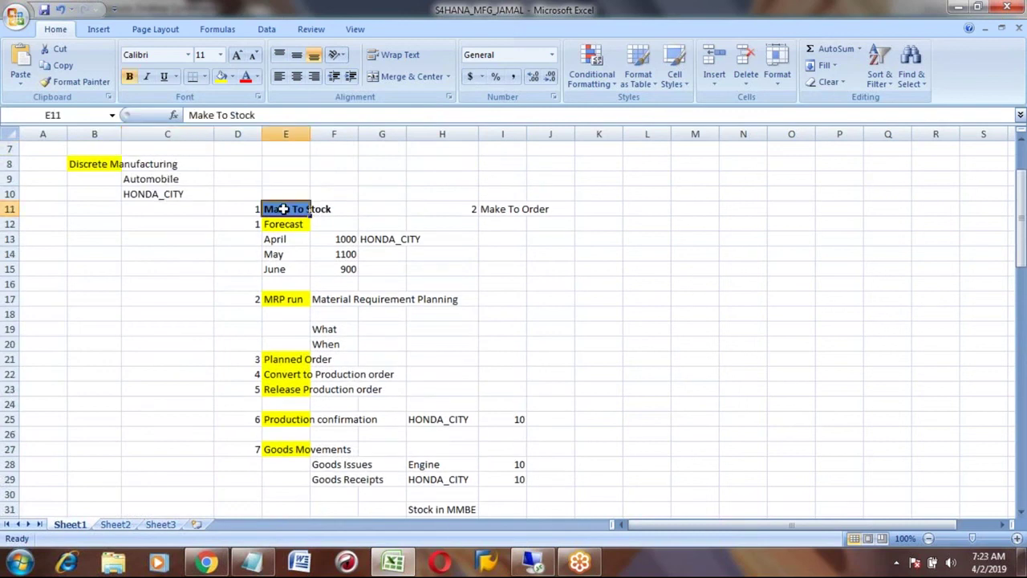
pyautogui.press('Down')
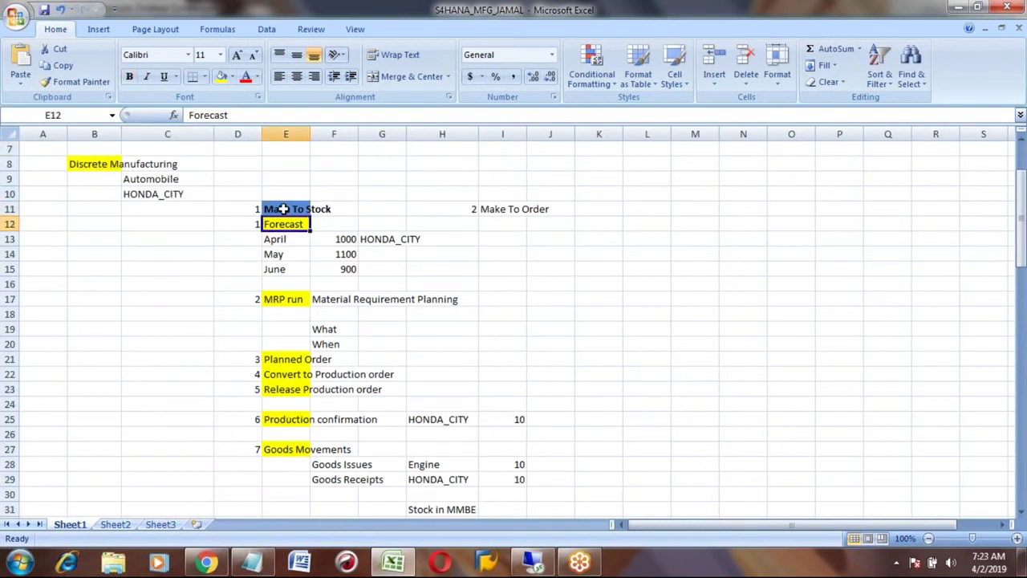
pyautogui.click(291, 296)
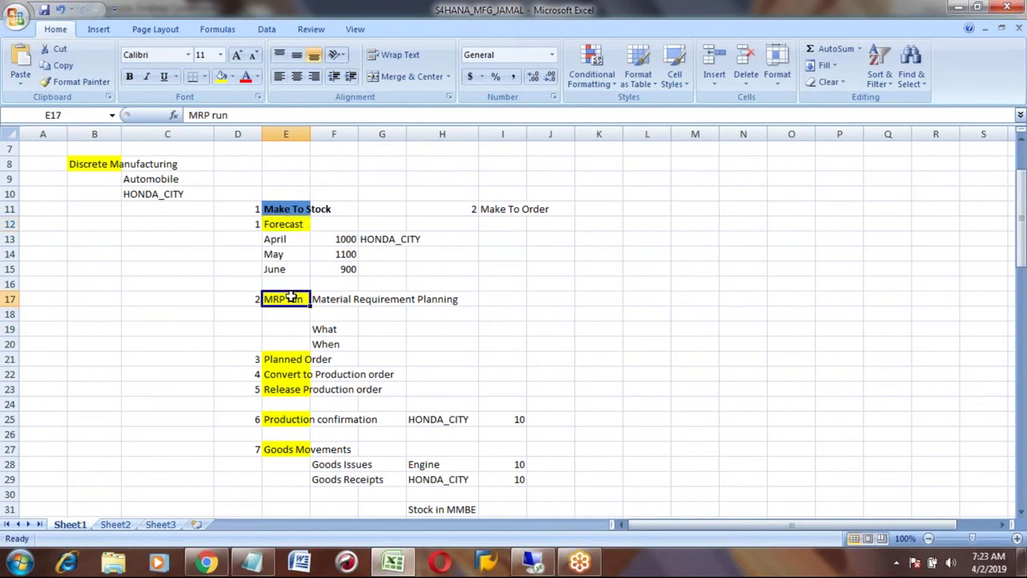
pyautogui.click(291, 358)
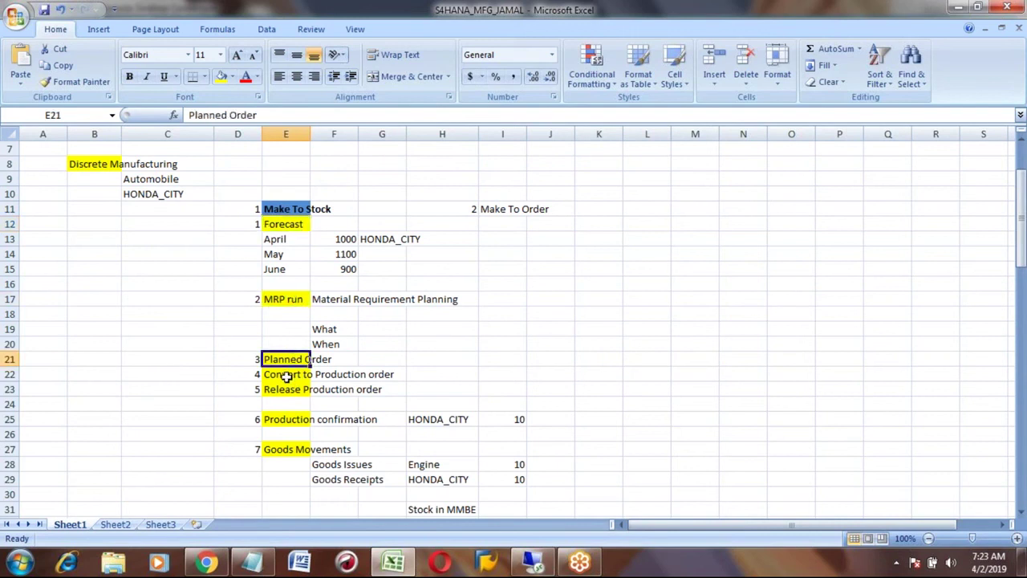
pyautogui.click(286, 374)
pyautogui.click(281, 390)
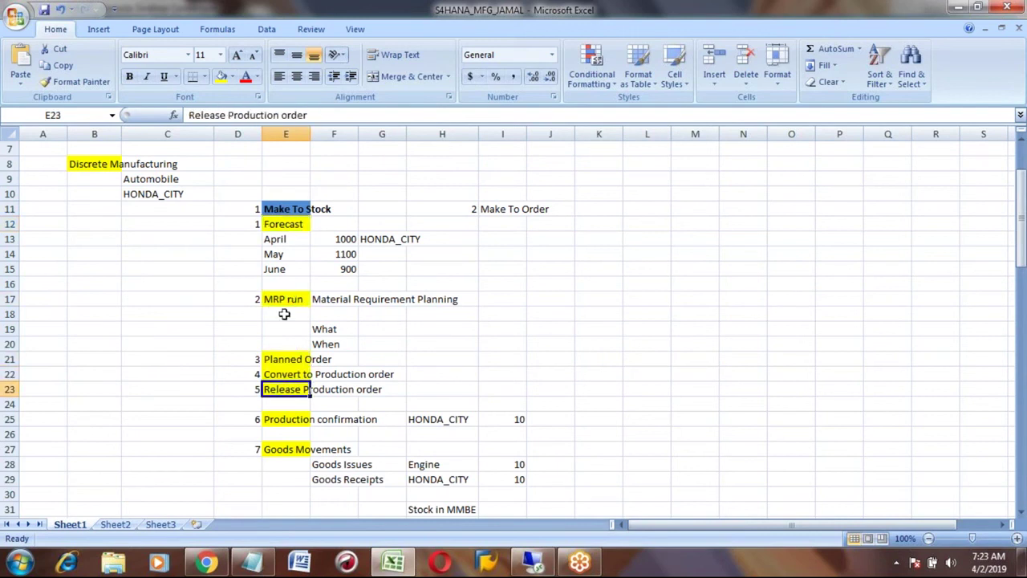
pyautogui.click(280, 222)
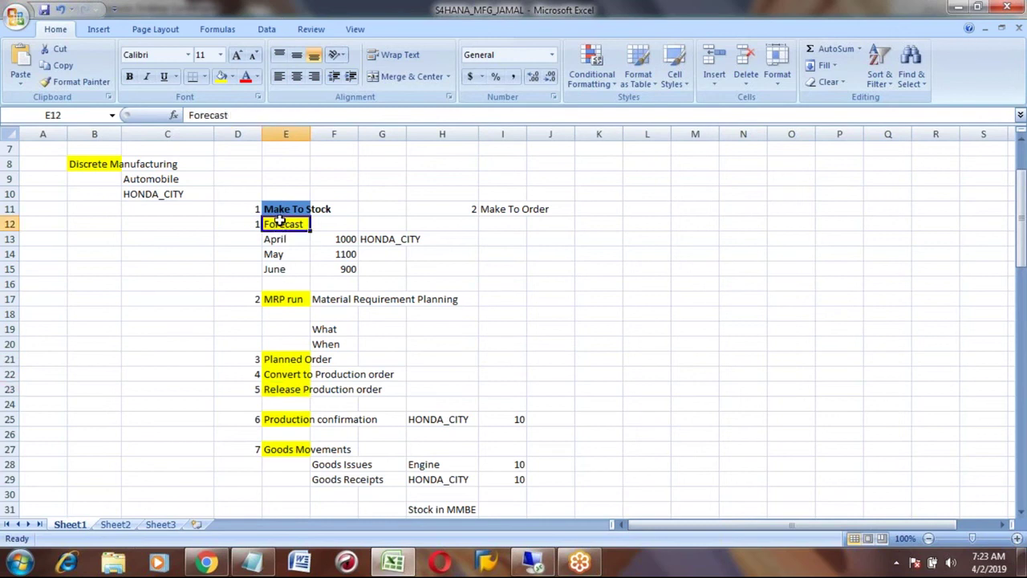
pyautogui.hotkey('shift', 'Down')
pyautogui.hotkey('shift', 'Down')
pyautogui.hotkey('shift', 'Down')
pyautogui.hotkey('shift', 'Down')
pyautogui.hotkey('shift', 'Down')
pyautogui.hotkey('shift', 'Down')
pyautogui.hotkey('shift', 'Down')
pyautogui.hotkey('shift', 'Down')
pyautogui.hotkey('shift', 'Down')
pyautogui.hotkey('shift', 'Down')
pyautogui.hotkey('shift', 'Down')
pyautogui.hotkey('shift', 'Down')
pyautogui.hotkey('shift', 'Down')
pyautogui.hotkey('shift', 'Down')
pyautogui.hotkey('shift', 'Down')
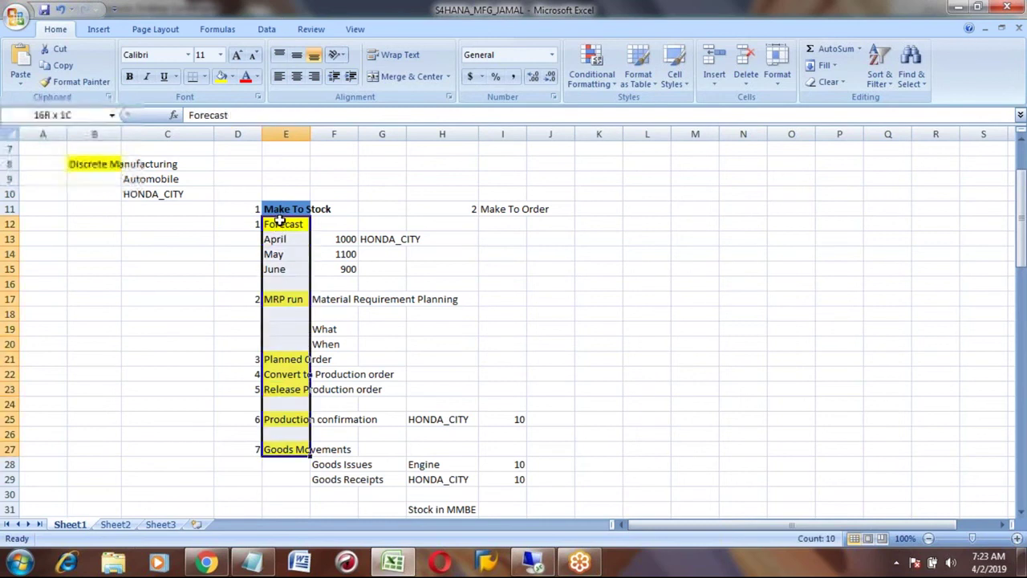
pyautogui.click(293, 385)
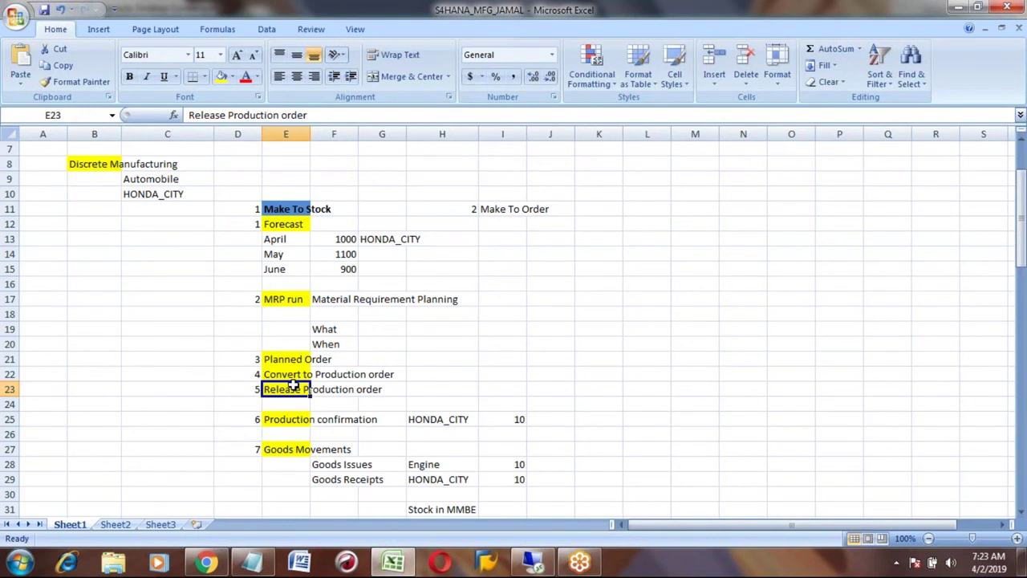
pyautogui.press('Return')
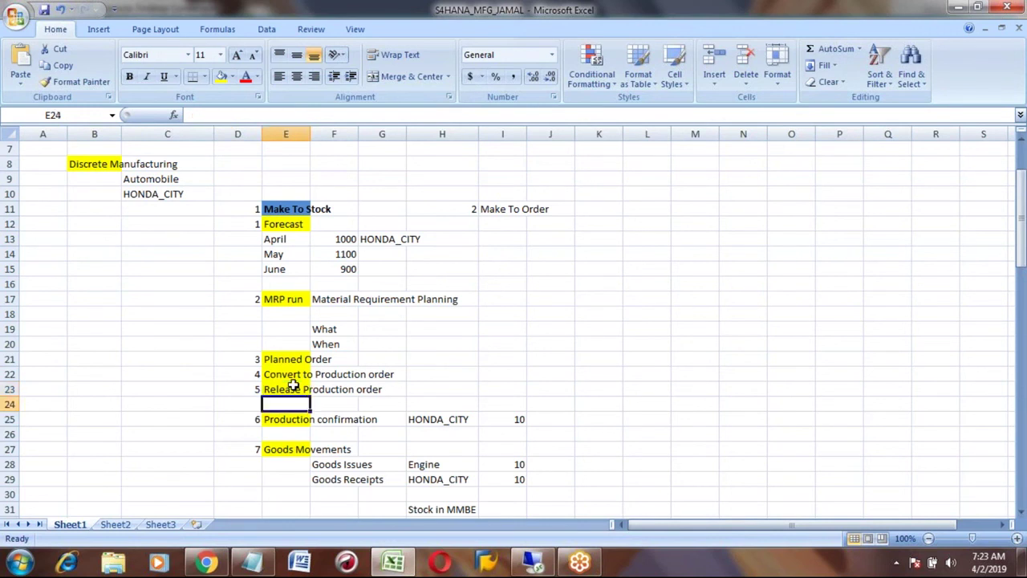
pyautogui.click(289, 218)
pyautogui.hotkey('shift', 'Down')
pyautogui.hotkey('shift', 'Down')
pyautogui.hotkey('shift', 'Down')
pyautogui.hotkey('shift', 'Down')
pyautogui.hotkey('shift', 'Down')
pyautogui.hotkey('shift', 'Down')
pyautogui.hotkey('shift', 'Down')
pyautogui.hotkey('shift', 'Down')
pyautogui.hotkey('shift', 'Down')
pyautogui.hotkey('shift', 'Down')
pyautogui.hotkey('shift', 'Down')
pyautogui.hotkey('shift', 'Down')
pyautogui.hotkey('shift', 'Down')
pyautogui.hotkey('shift', 'Down')
pyautogui.hotkey('shift', 'Down')
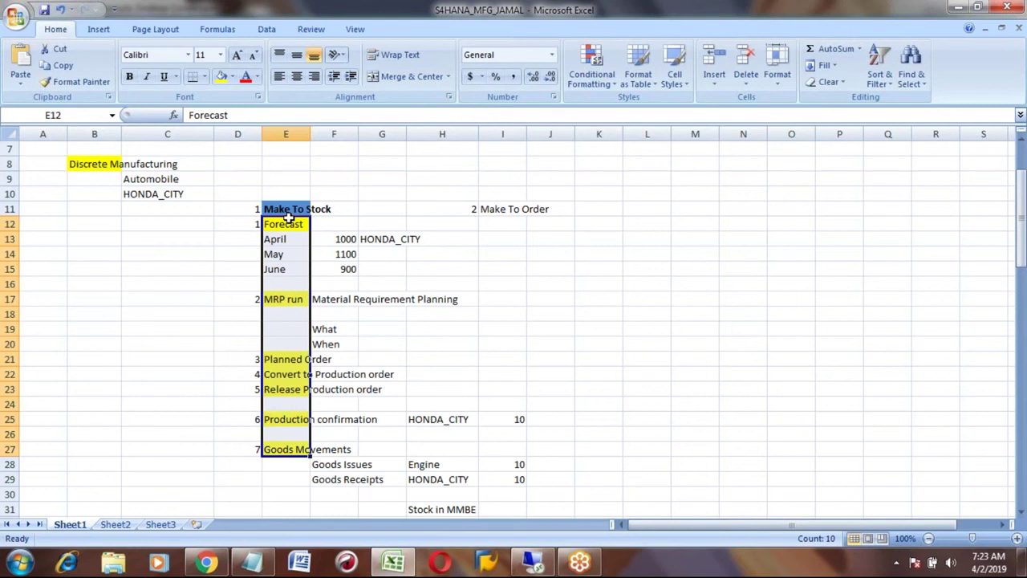
pyautogui.press('Down')
pyautogui.press('Down')
pyautogui.press('Down')
pyautogui.press('Down')
pyautogui.press('Down')
pyautogui.press('Down')
pyautogui.press('Down')
pyautogui.press('Down')
pyautogui.press('Down')
pyautogui.press('Down')
pyautogui.press('Down')
pyautogui.press('Down')
pyautogui.press('Down')
pyautogui.press('Down')
pyautogui.press('Down')
pyautogui.press('Down')
pyautogui.press('Down')
pyautogui.press('Down')
pyautogui.press('Down')
pyautogui.press('Down')
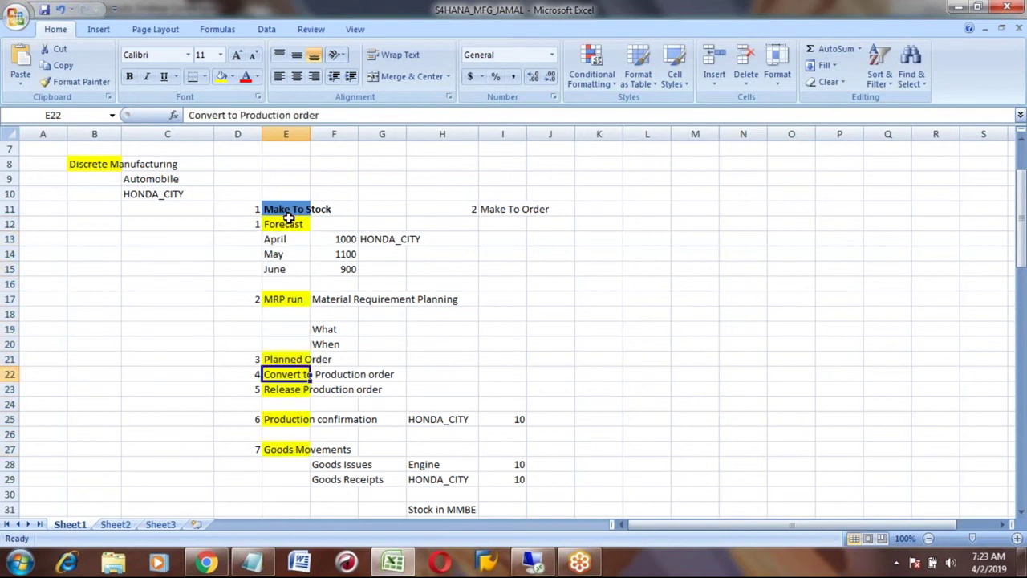
pyautogui.press('Down')
pyautogui.press('Down')
pyautogui.press('Down')
pyautogui.press('Down')
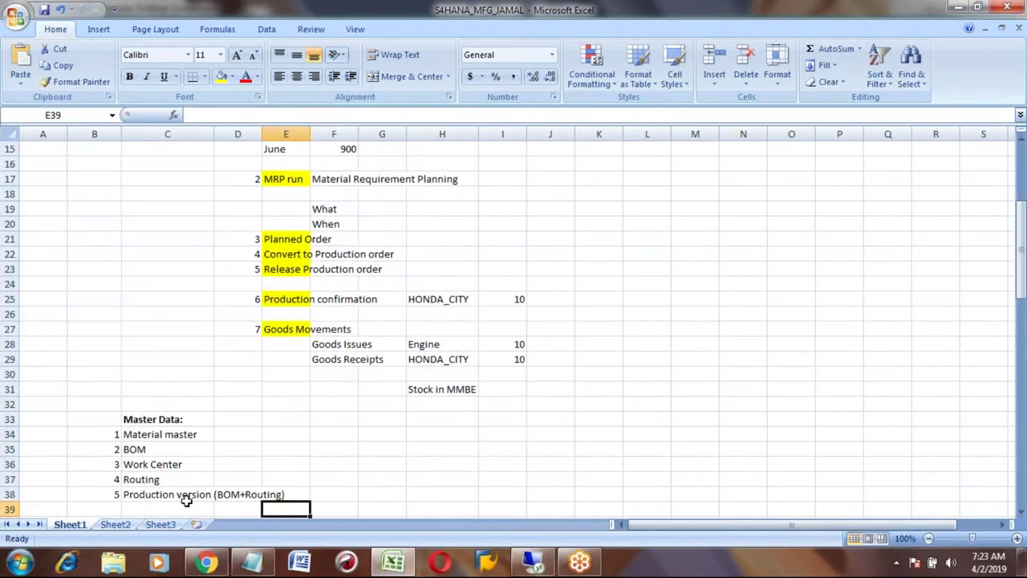
pyautogui.click(148, 434)
pyautogui.hotkey('shift', 'Down')
pyautogui.hotkey('shift', 'Down')
pyautogui.hotkey('shift', 'Down')
pyautogui.hotkey('shift', 'Down')
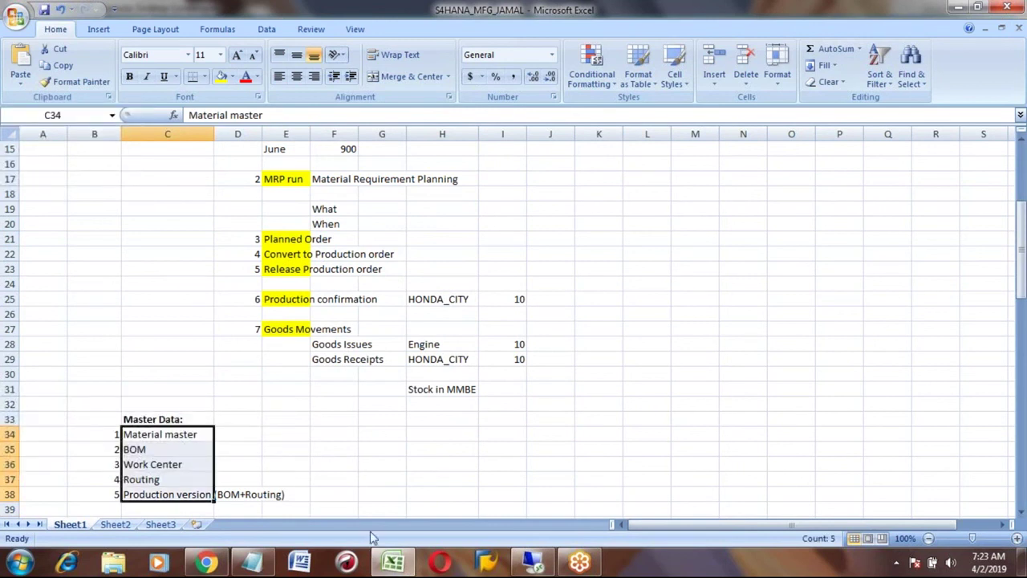
pyautogui.click(538, 568)
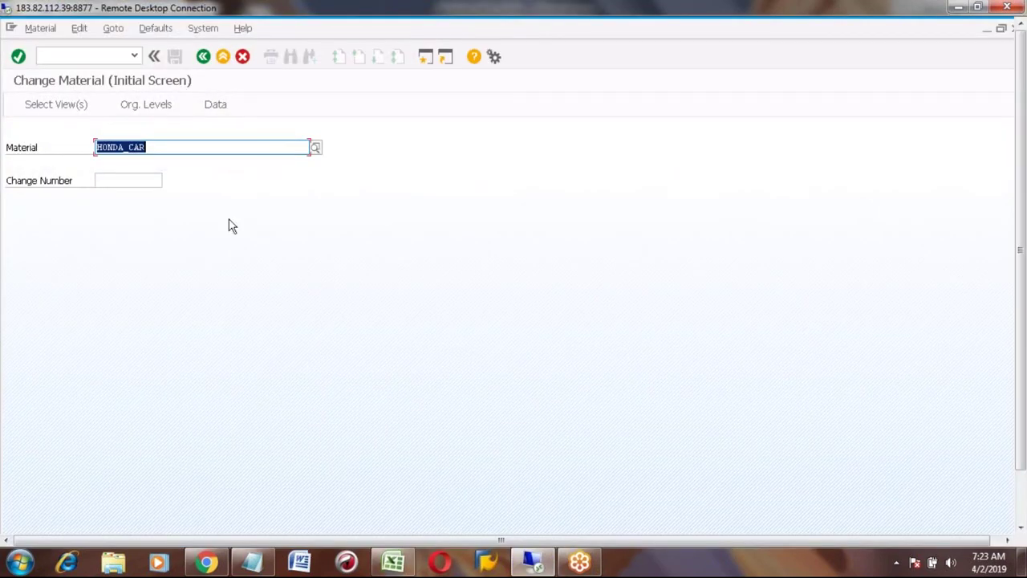
# Leave the HONDA_CAR change screen and start transaction MM01
pyautogui.click(155, 147)
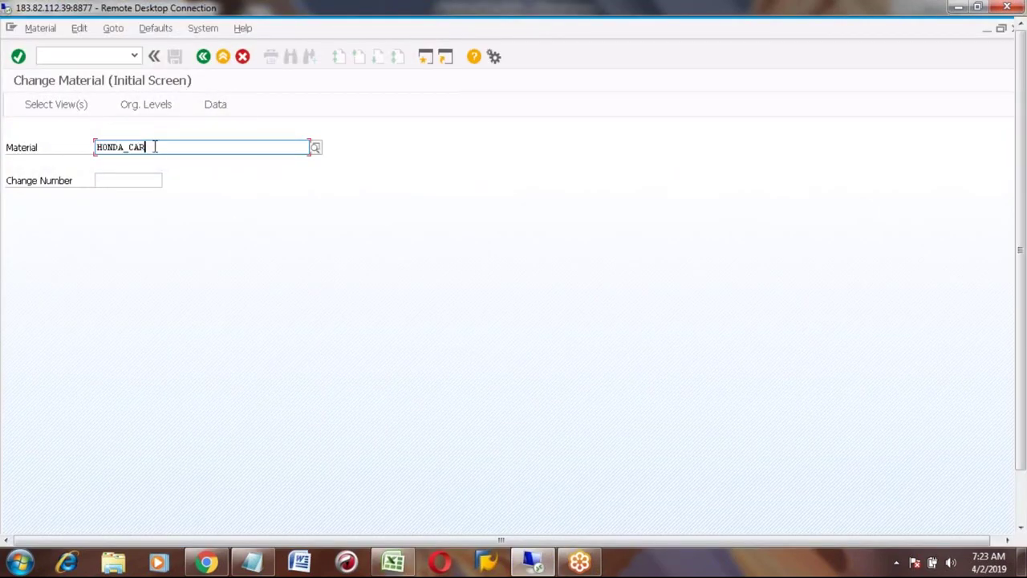
pyautogui.click(203, 56)
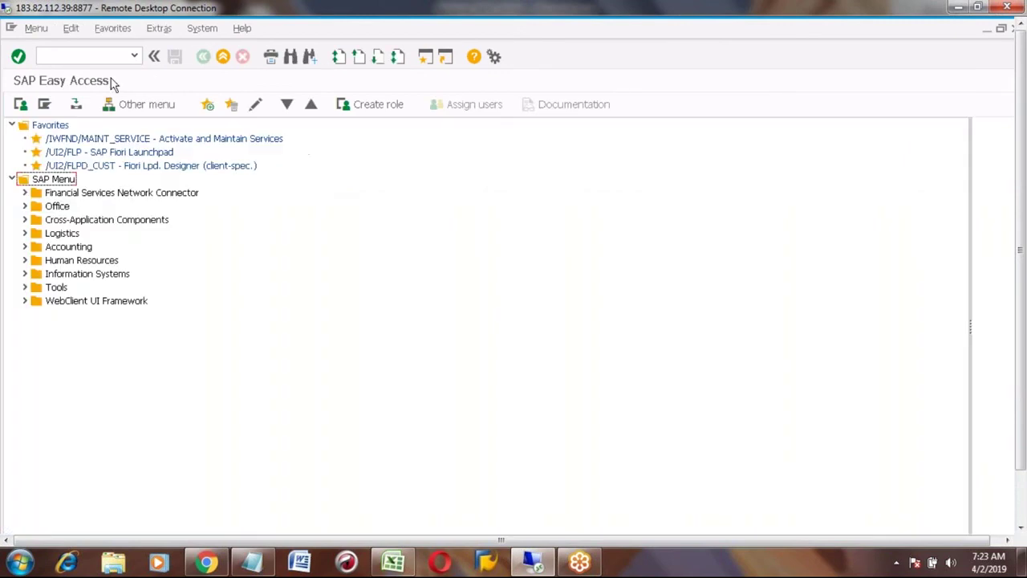
pyautogui.click(91, 54)
pyautogui.write('01')
pyautogui.press('Return')
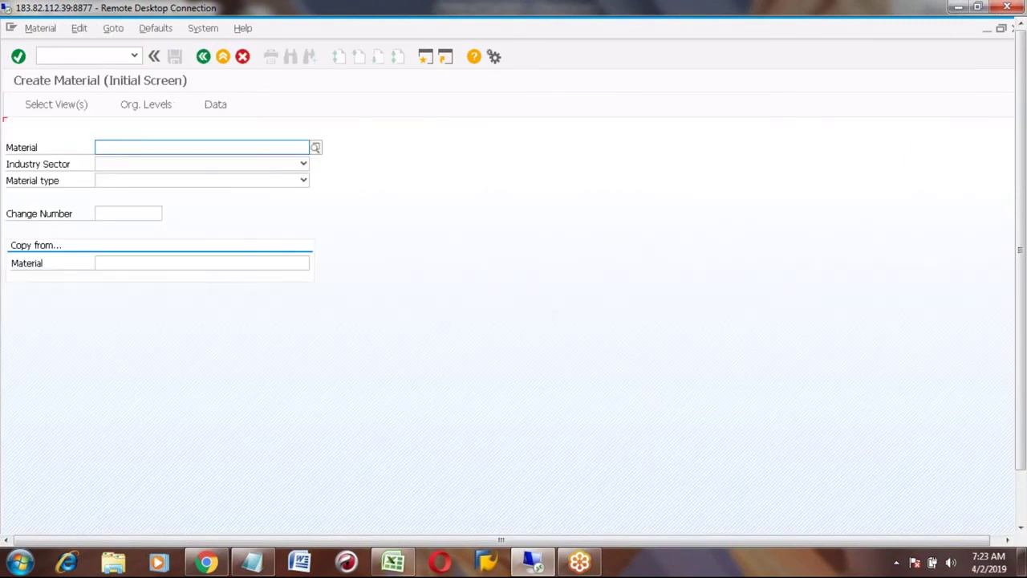
# Enter material honda_tyre, industry sector M and material type ROH, then continue to view selection
pyautogui.write('hond')
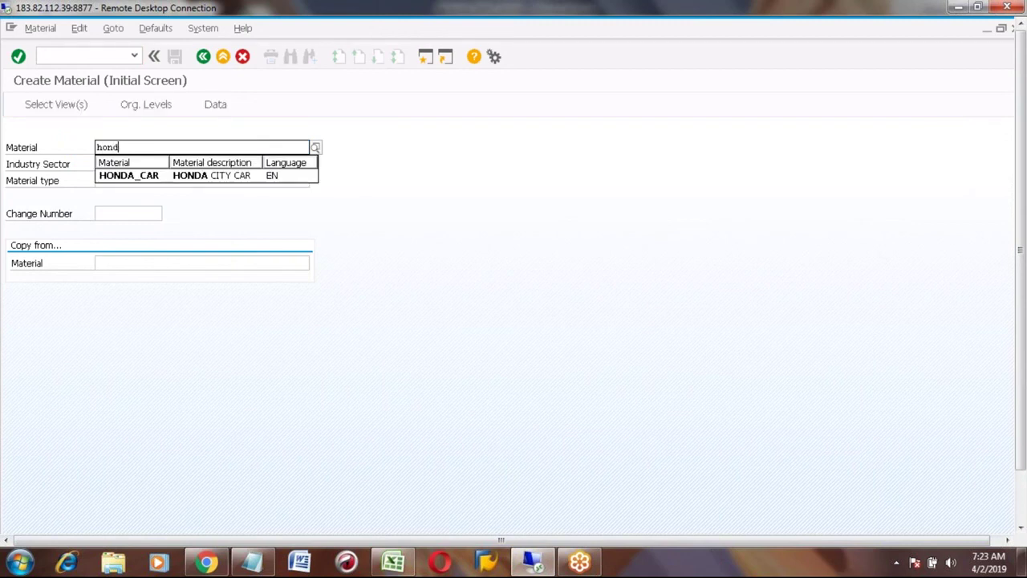
pyautogui.write('a_tyre')
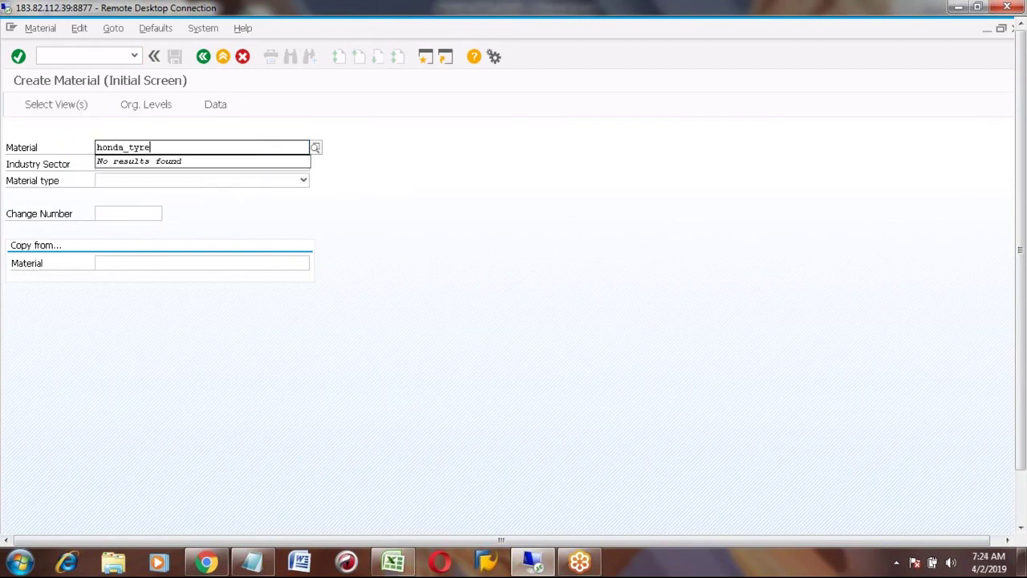
pyautogui.click(98, 164)
pyautogui.write('M Mechanical engineering')
pyautogui.press('Tab')
pyautogui.write('ROH')
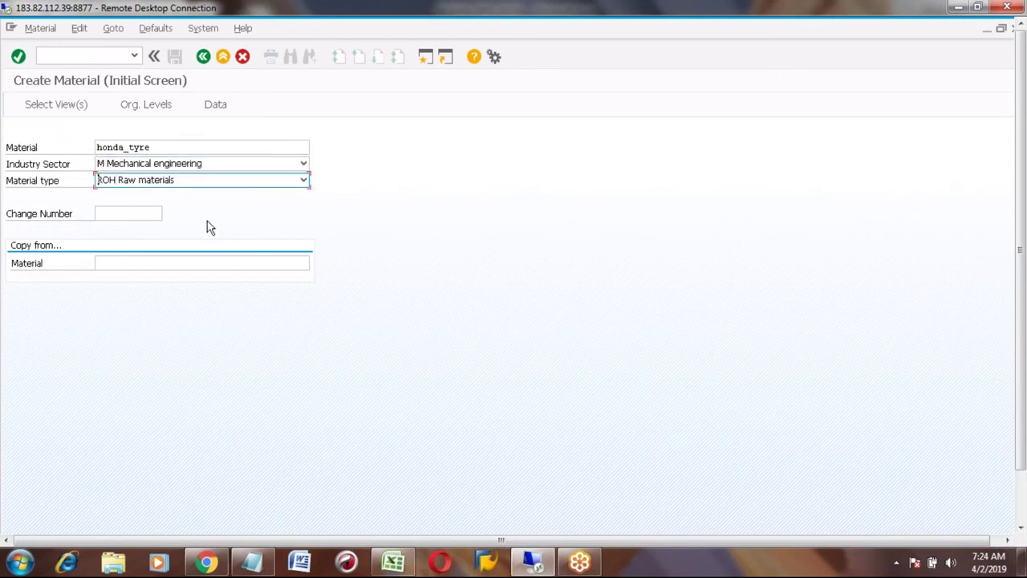
pyautogui.press('Return')
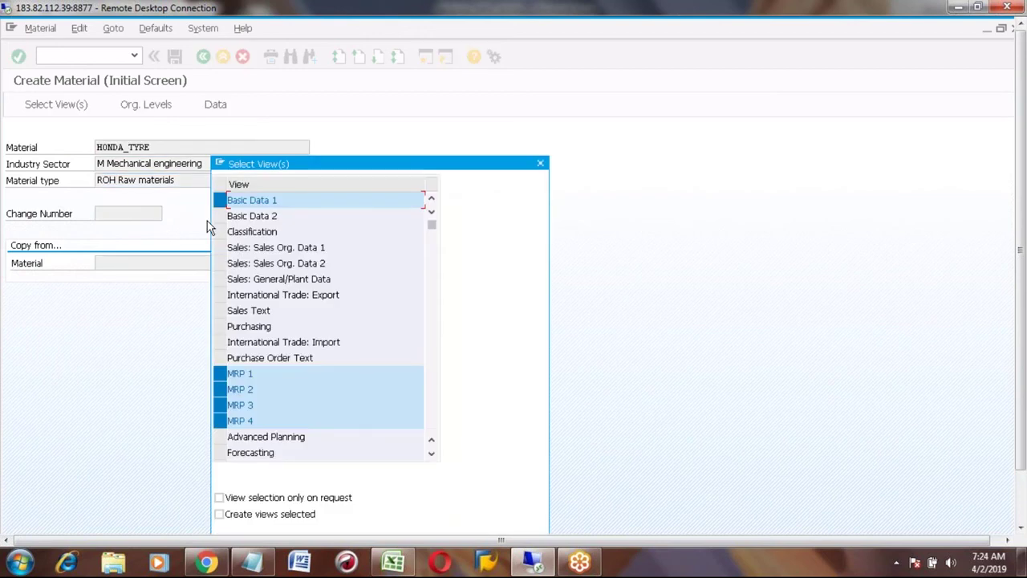
# Mark Purchasing, deselect MRP 4, and keep MRP 1–3, Accounting 1–2 and Costing 1–2 selected
pyautogui.click(220, 326)
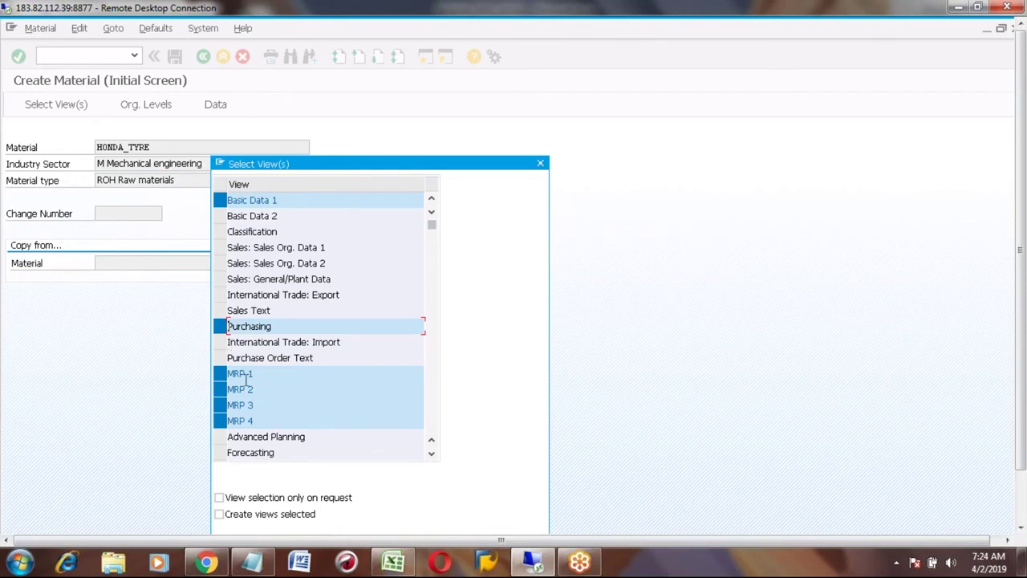
pyautogui.click(432, 456)
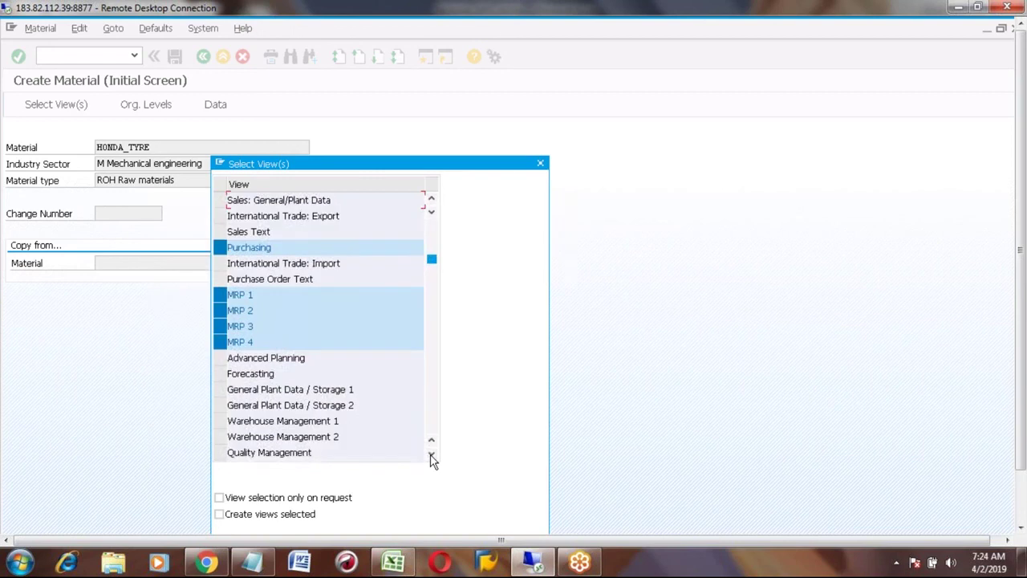
pyautogui.click(431, 456)
pyautogui.click(432, 456)
pyautogui.click(431, 456)
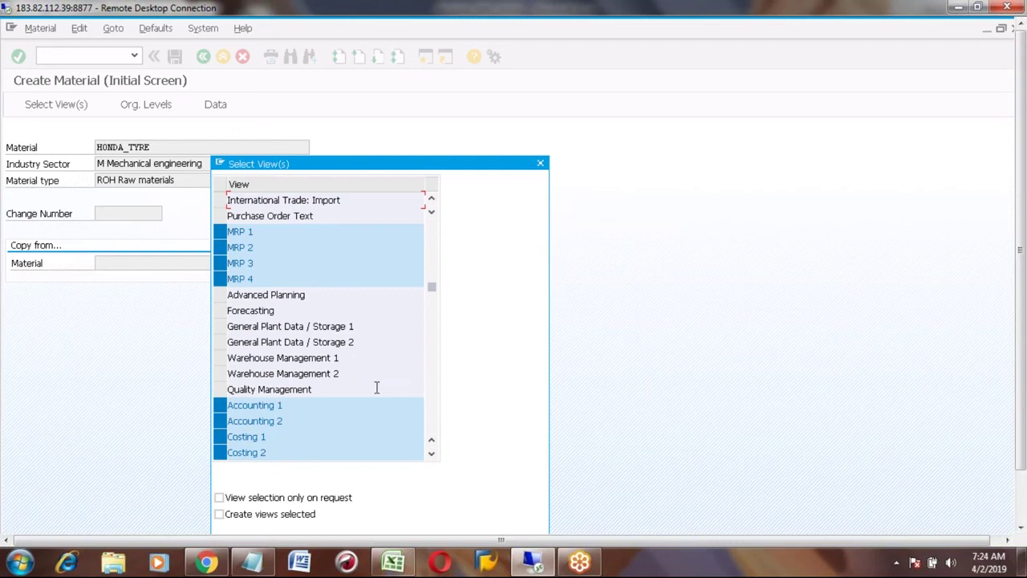
pyautogui.scroll(3, 433, 231)
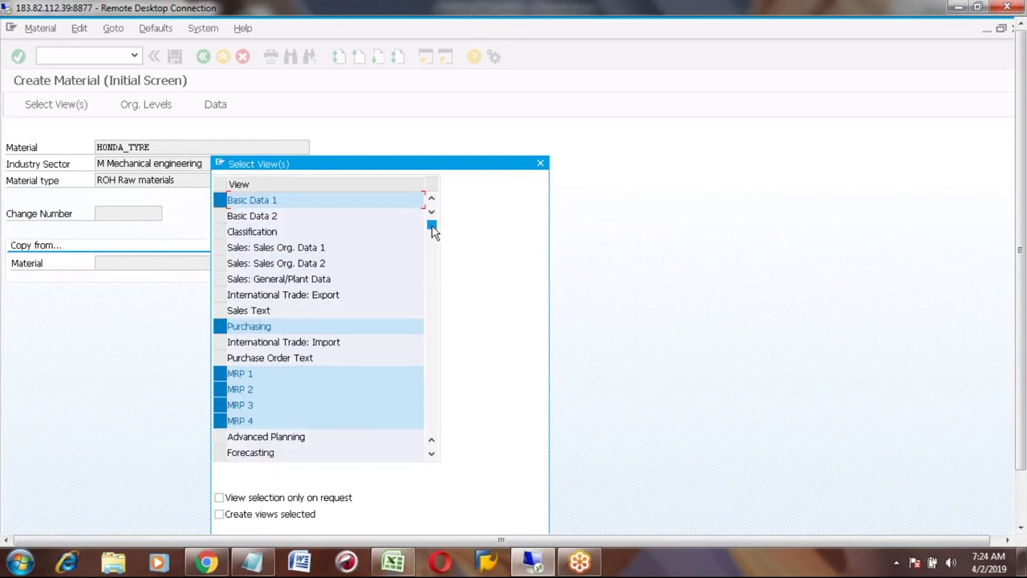
pyautogui.click(221, 421)
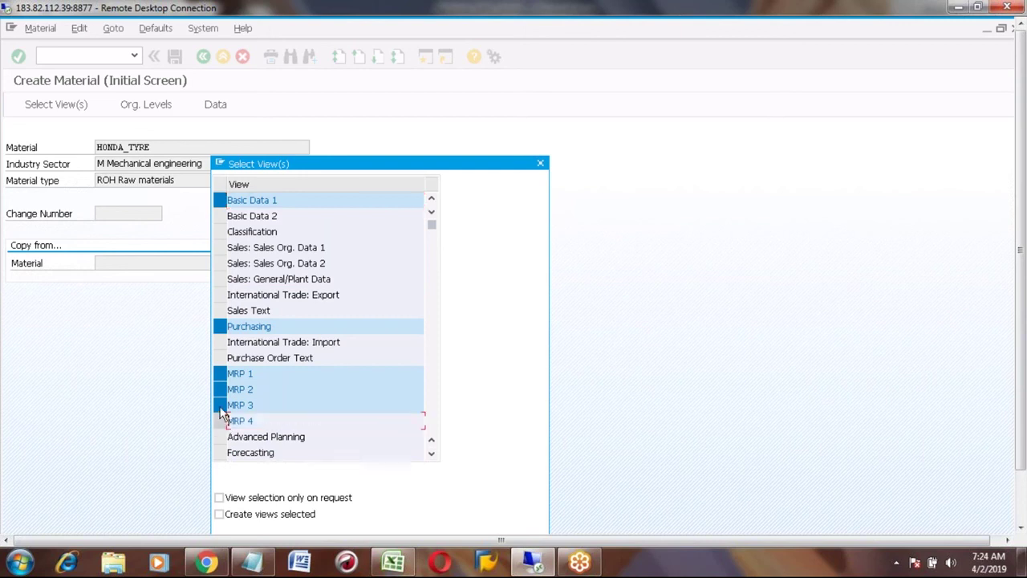
pyautogui.click(221, 407)
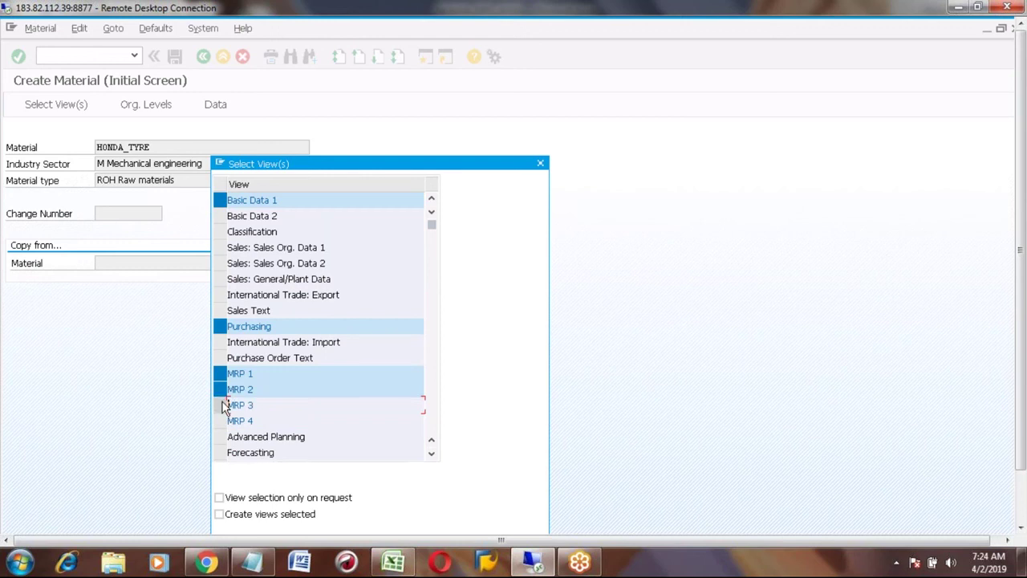
pyautogui.click(224, 406)
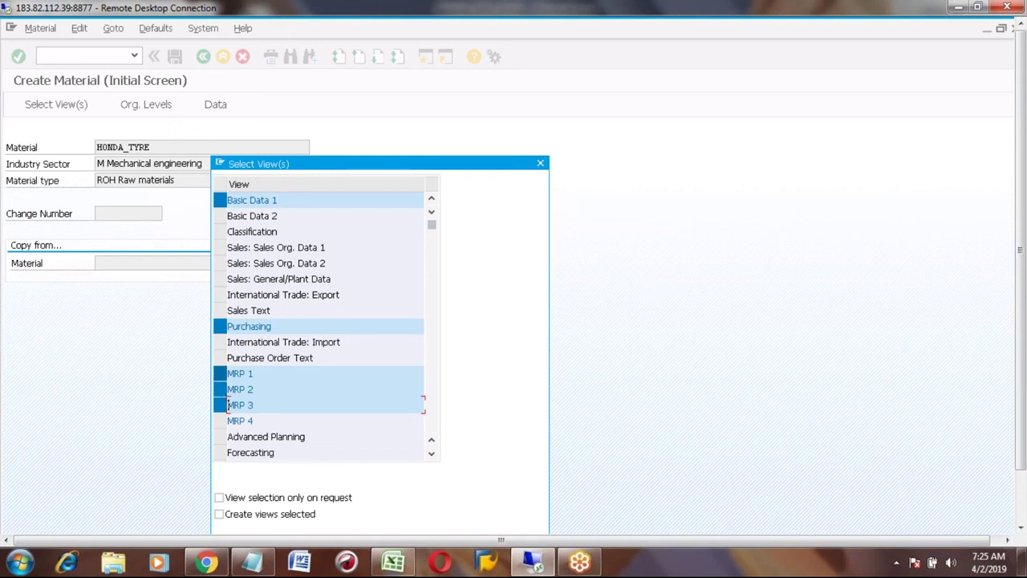
pyautogui.click(434, 412)
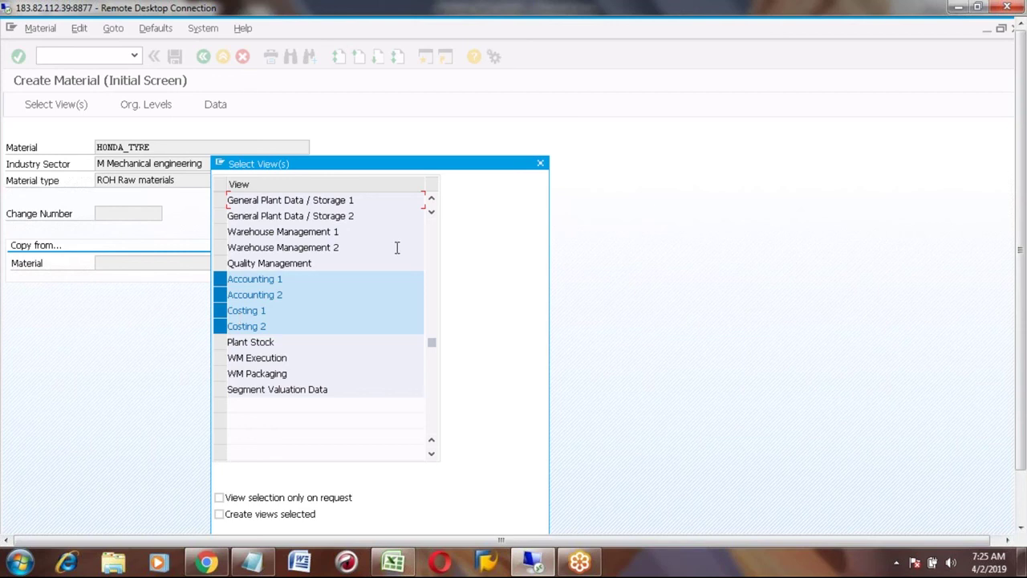
# Confirm the views, enter storage location 3 for plant A100, and open help on the Material Ledger error
pyautogui.press('Return')
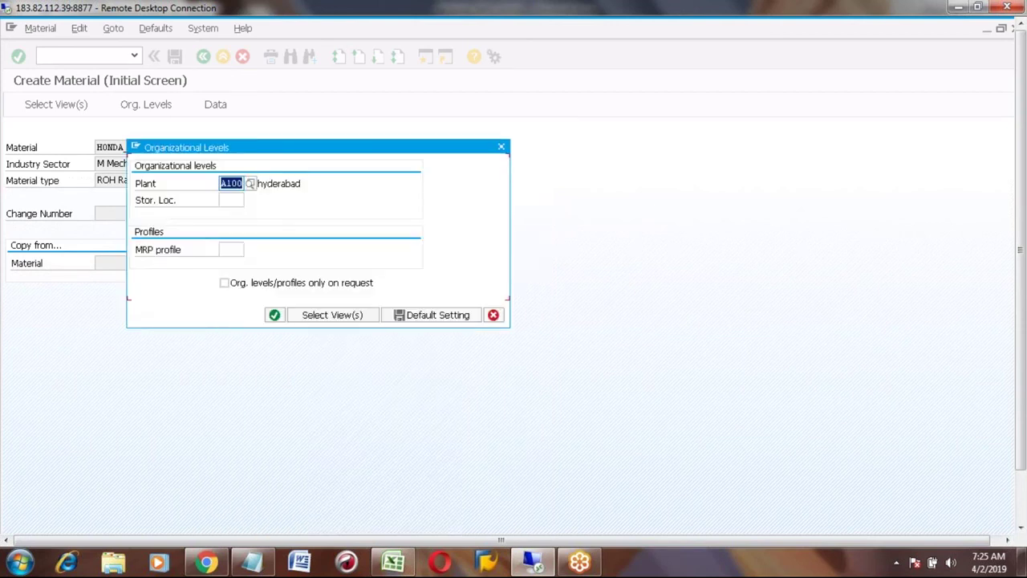
pyautogui.click(229, 200)
pyautogui.write('3')
pyautogui.press('Return')
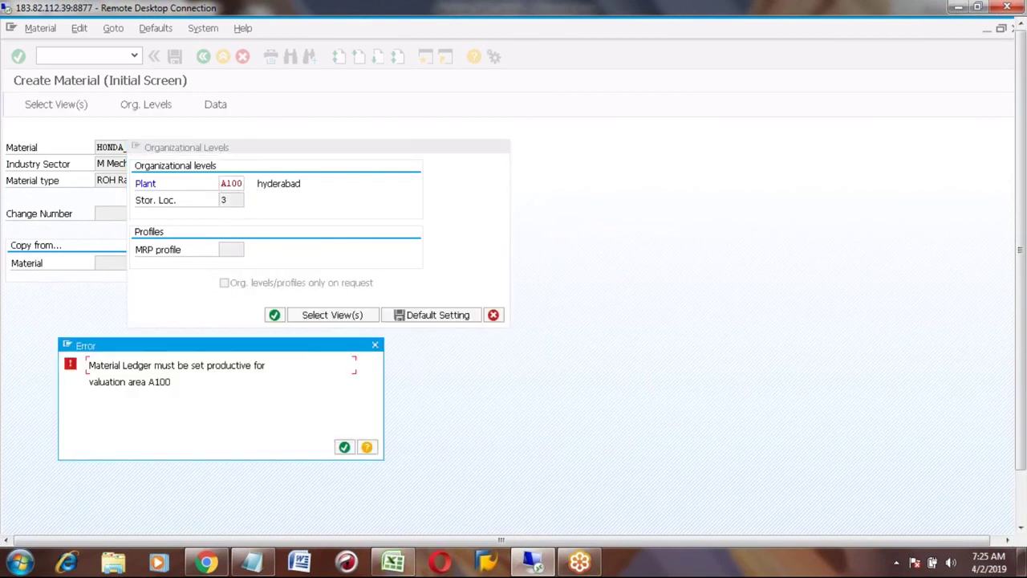
pyautogui.click(366, 447)
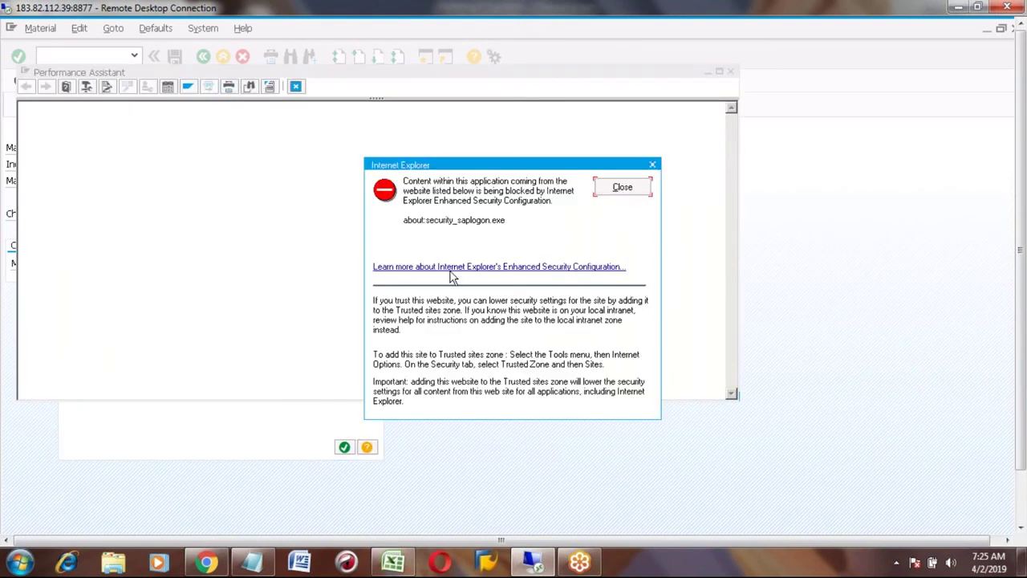
# Close the Internet Explorer security warning to reveal the FINS_ML_UTIL002 long text
pyautogui.click(623, 189)
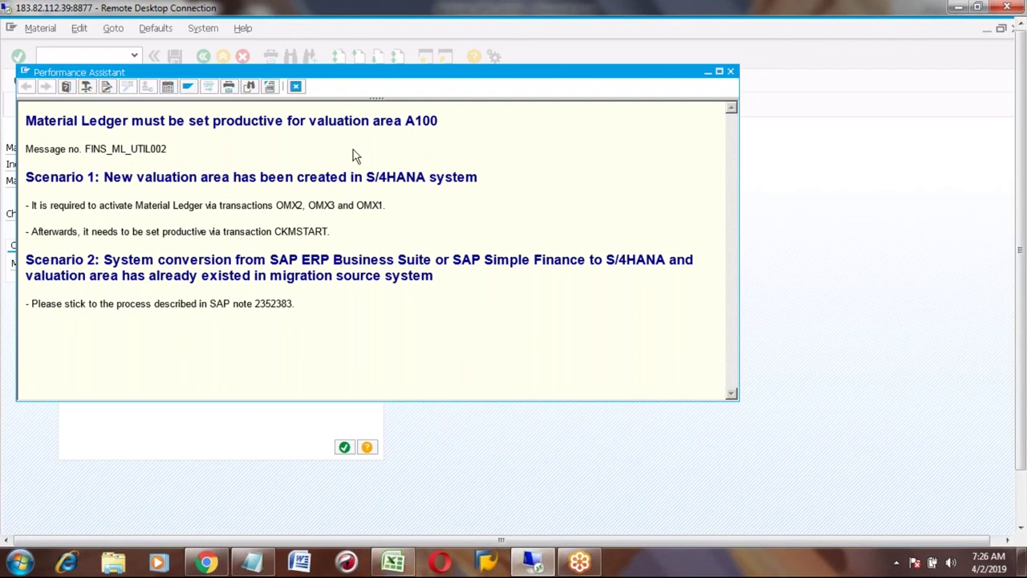
pyautogui.doubleClick(290, 206)
pyautogui.click(25, 70)
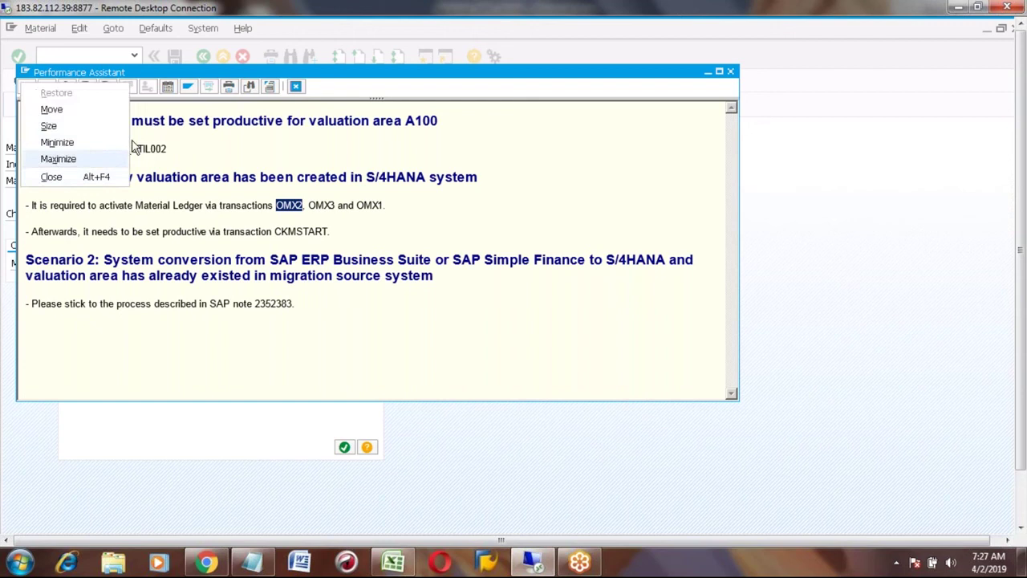
pyautogui.click(363, 154)
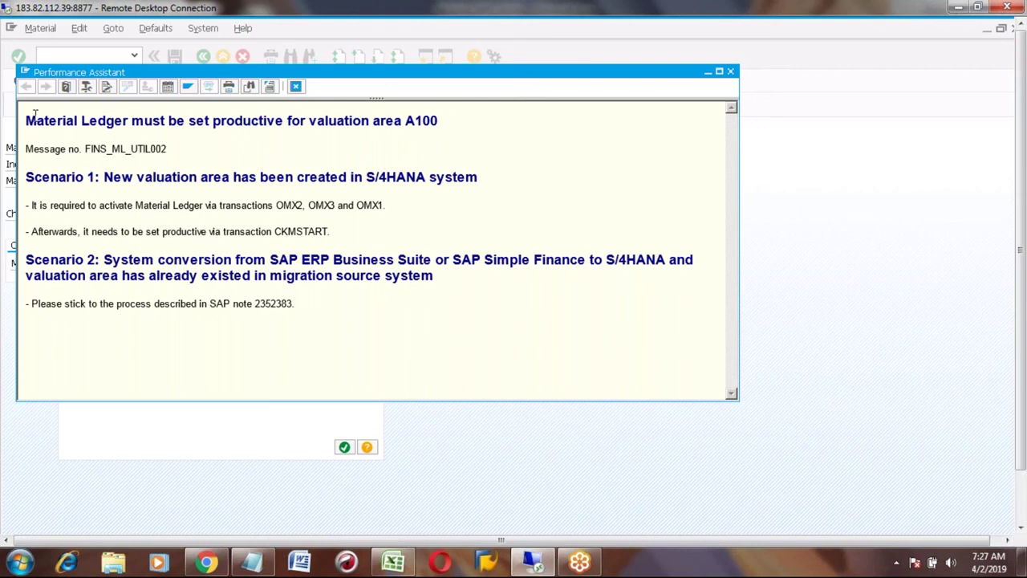
pyautogui.moveTo(27, 118); pyautogui.dragTo(441, 120)
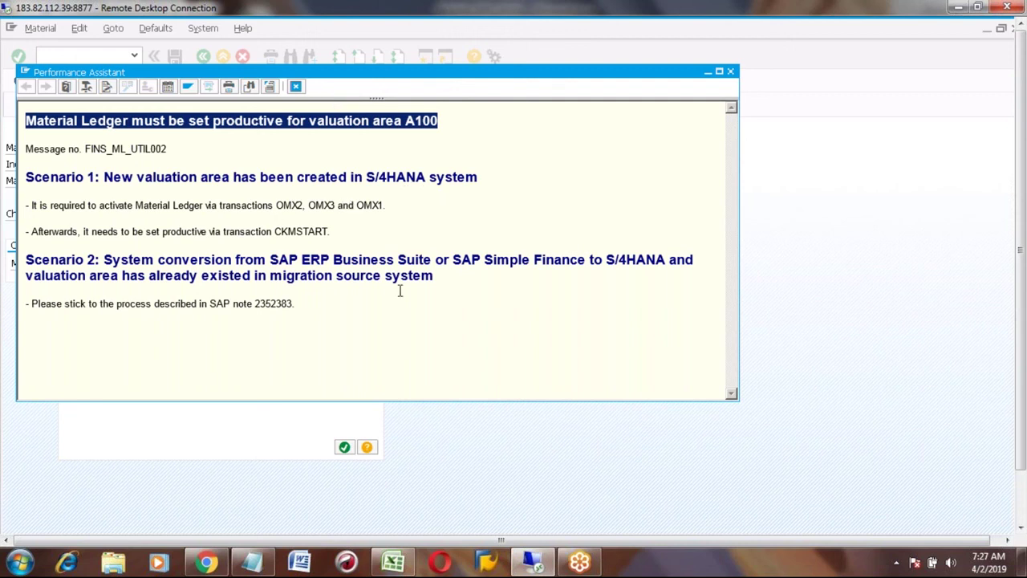
pyautogui.click(1023, 514)
# Leave the Production Scheduling Profile customizing screens and return to SAP Easy Access
pyautogui.moveTo(212, 520)
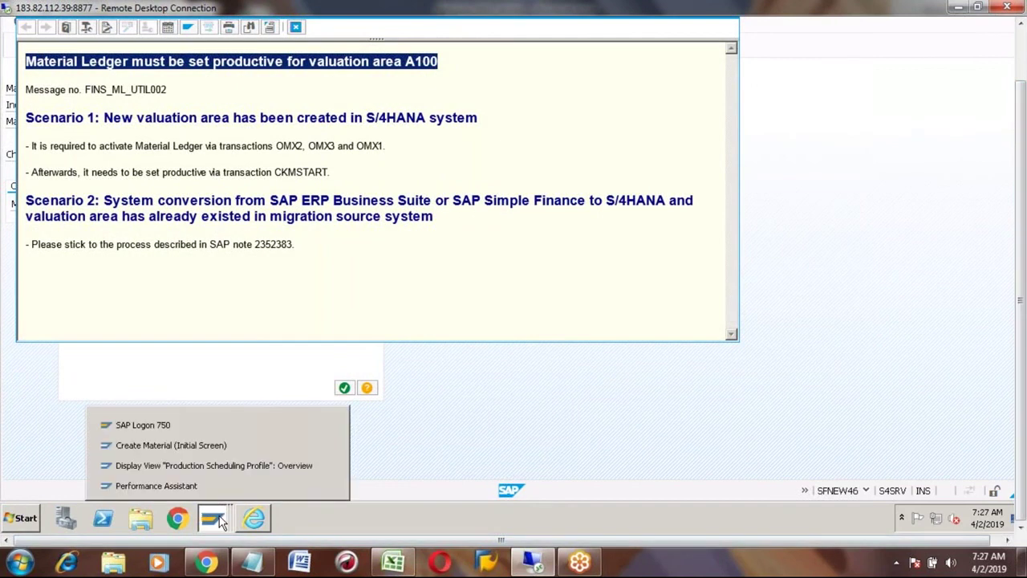
pyautogui.click(181, 465)
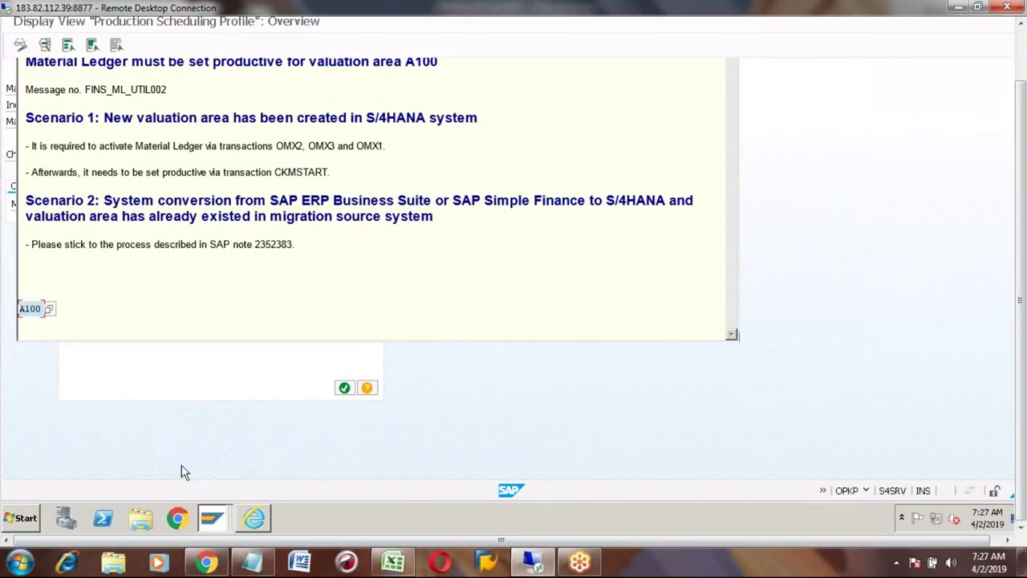
pyautogui.click(1022, 52)
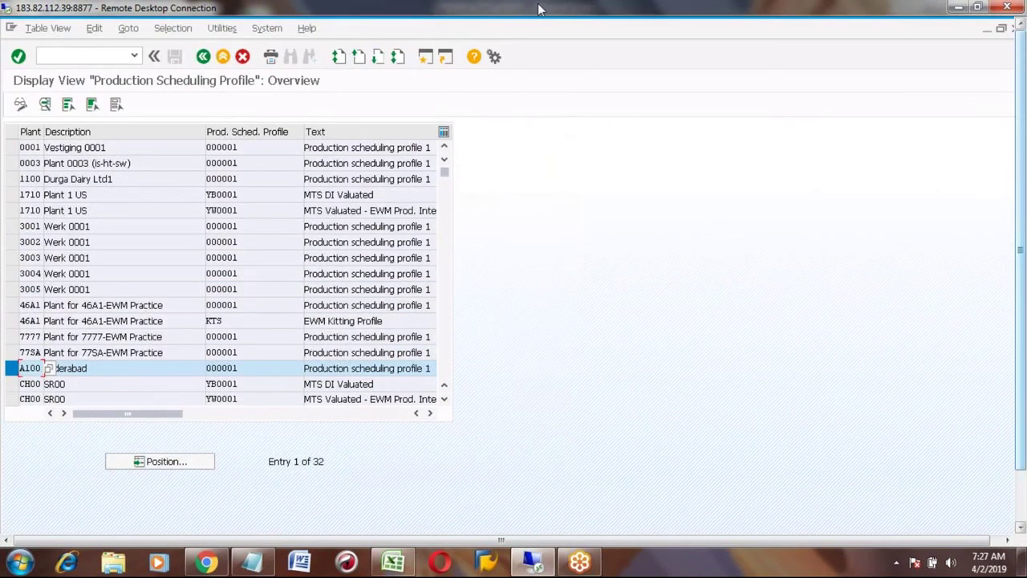
pyautogui.click(223, 58)
pyautogui.click(223, 57)
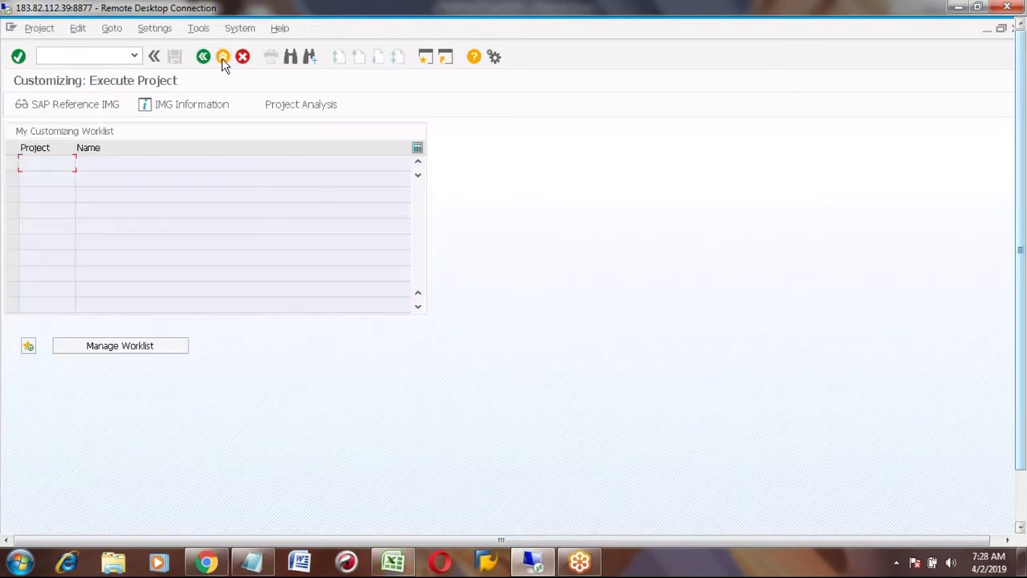
pyautogui.click(223, 64)
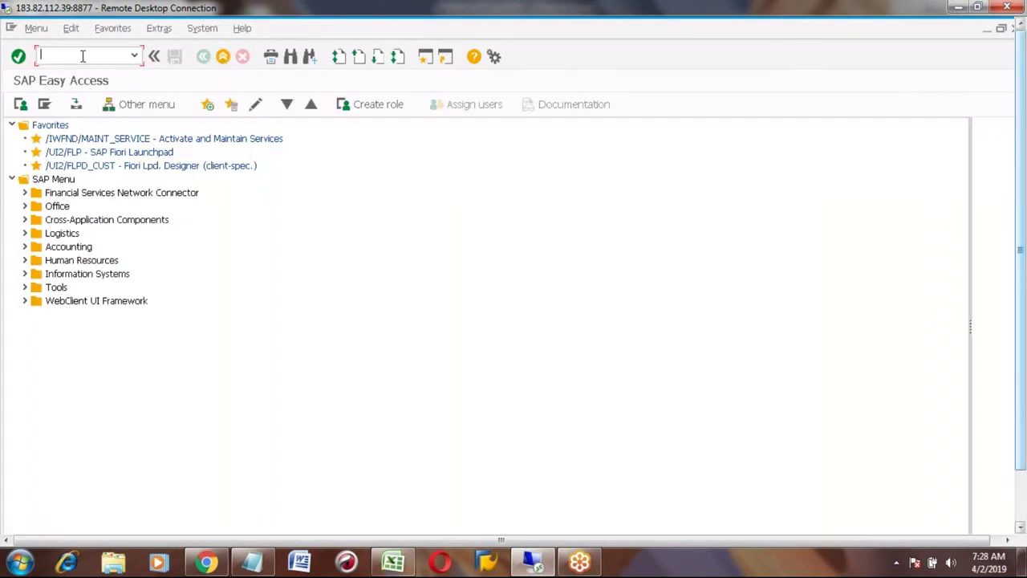
# Run transaction omx2 to list the defined material ledger types
pyautogui.write('omx2')
pyautogui.press('Return')
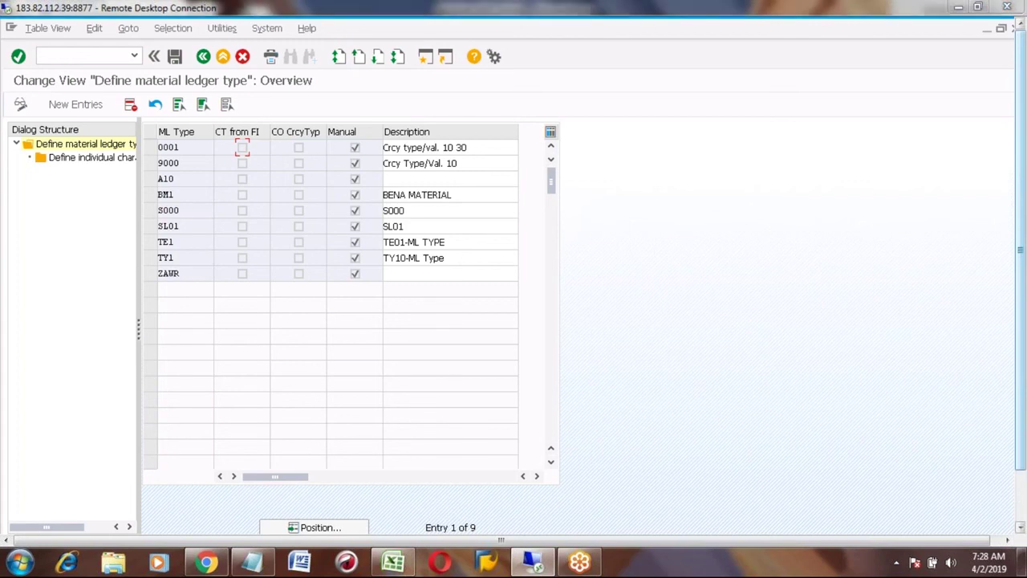
pyautogui.hotkey('alt', 'Tab')
pyautogui.hotkey('alt', 'Tab')
pyautogui.hotkey('alt', 'Tab')
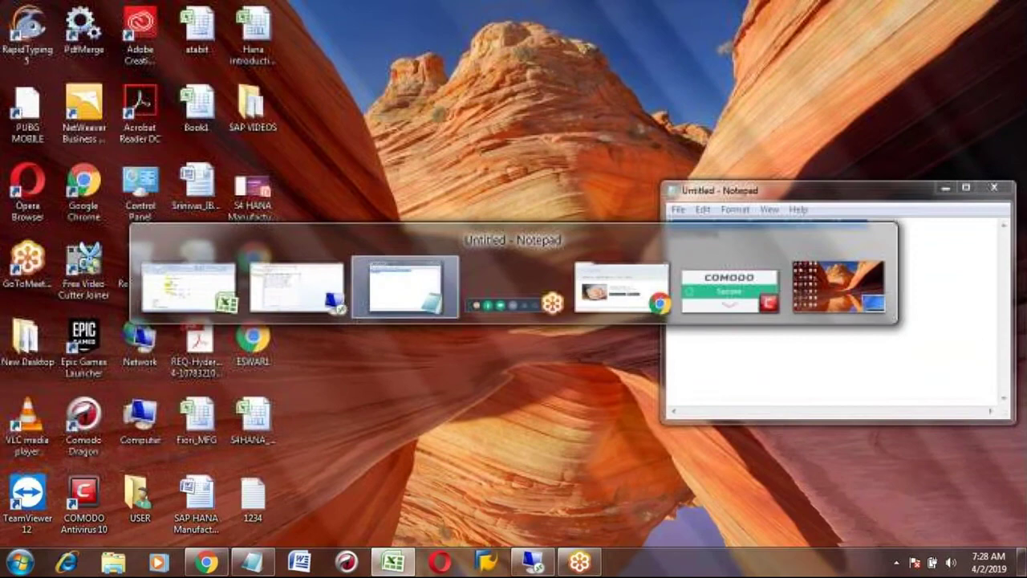
pyautogui.hotkey('alt', 'shift', 'Tab')
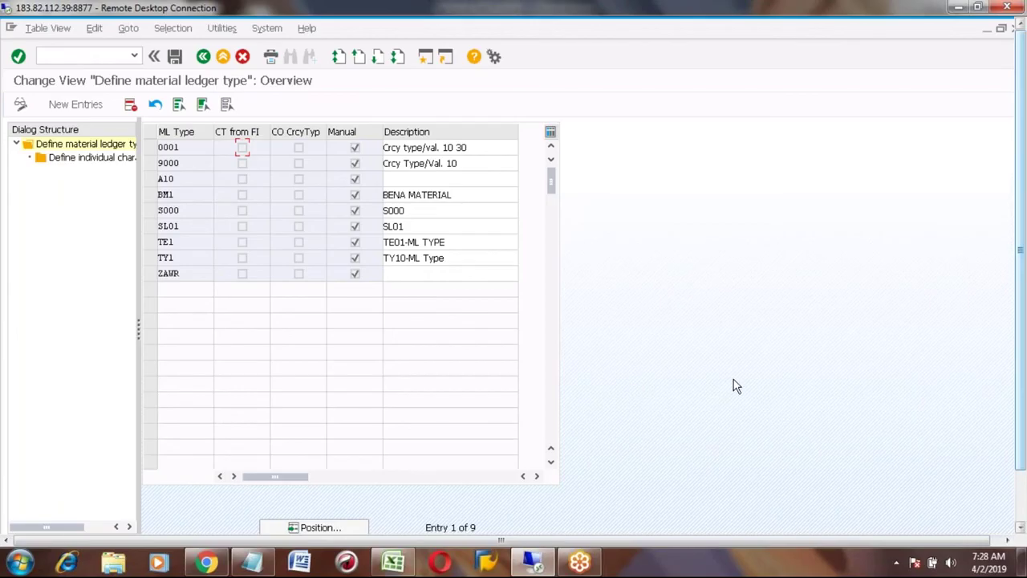